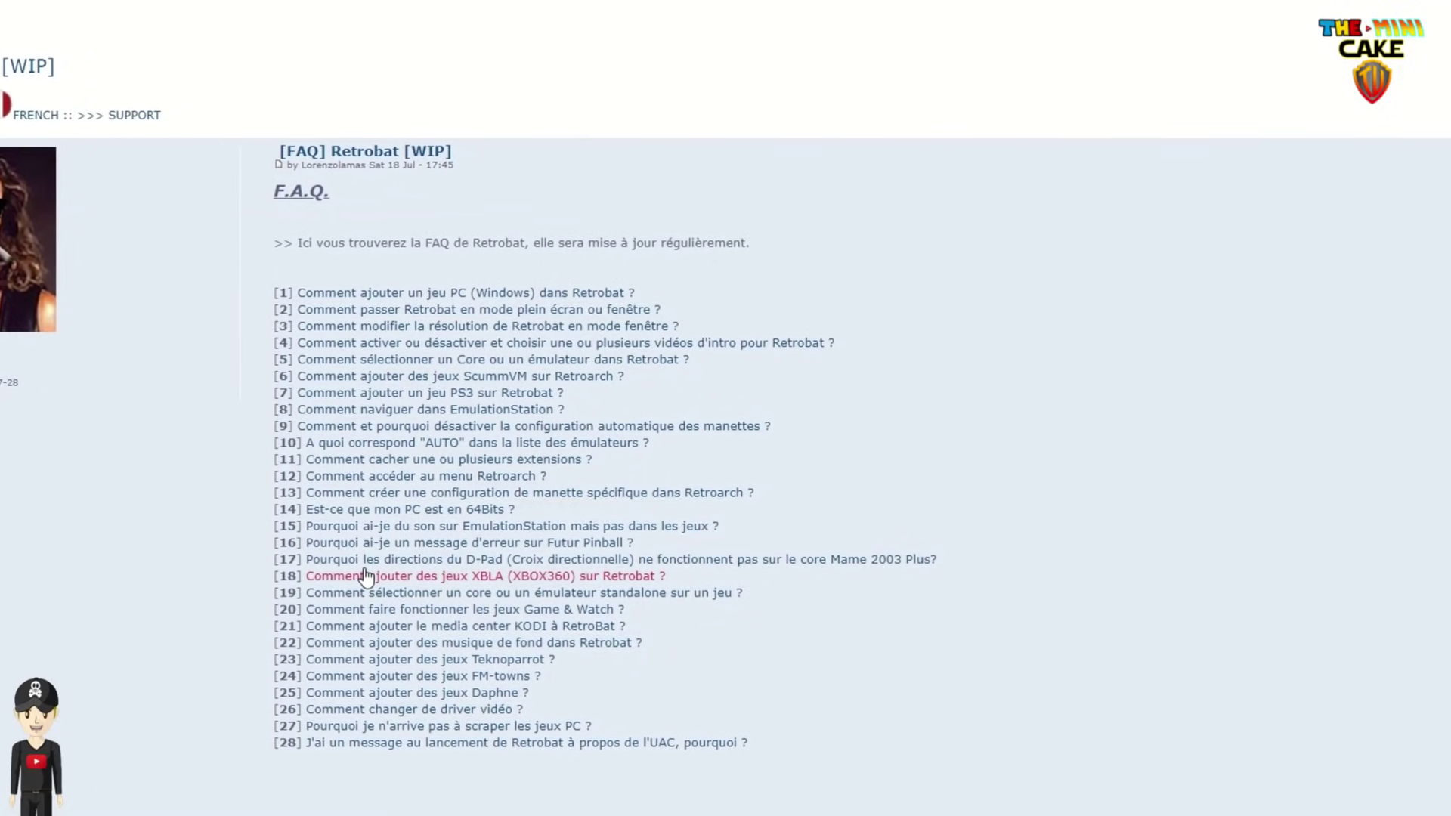
Step: Look through the French RetroBat FAQ topic, then view the contacts page of the RetroBat website
scroll(422, 565, "down", 8)
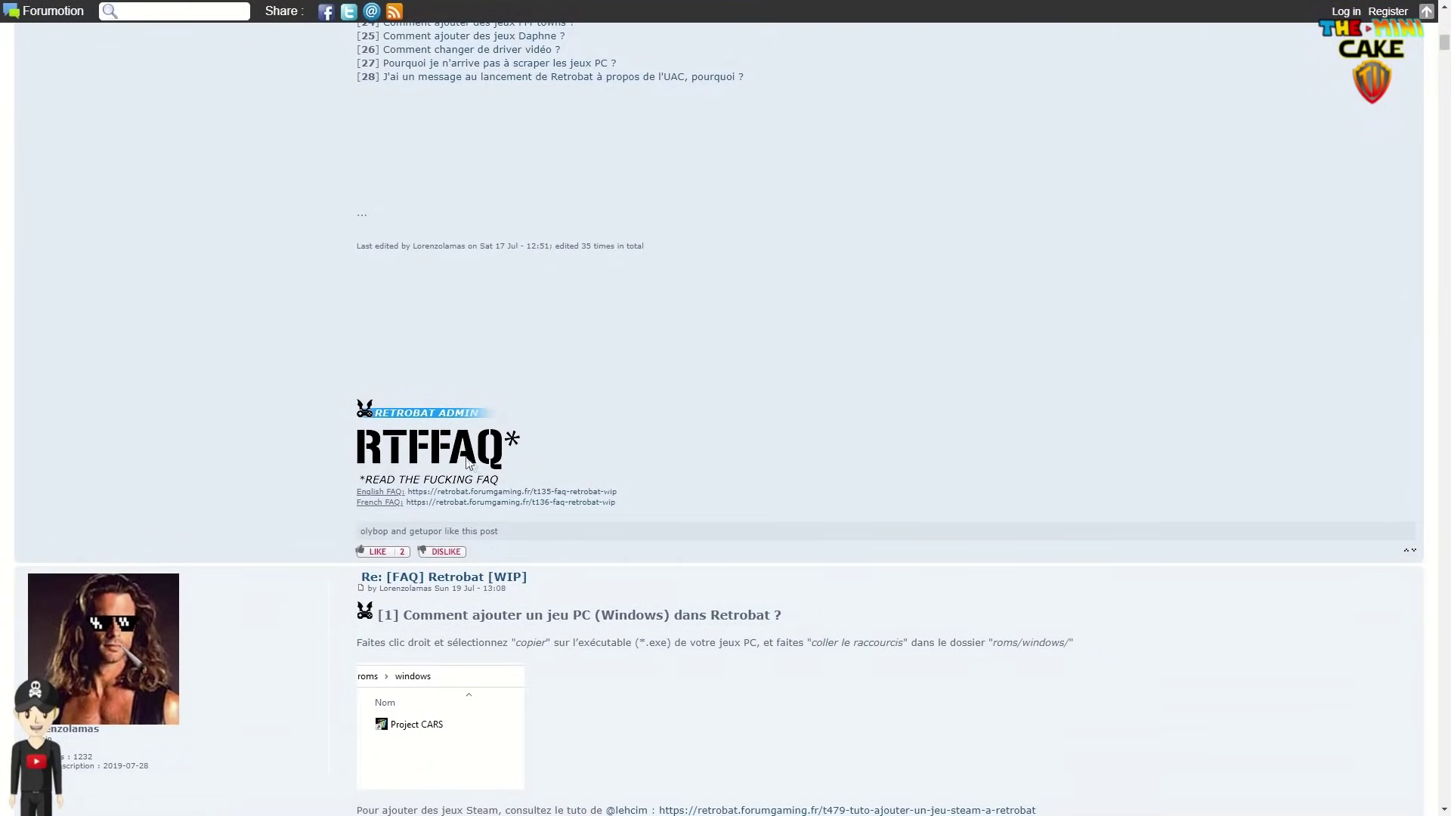
left_click_drag(468, 461, 496, 365)
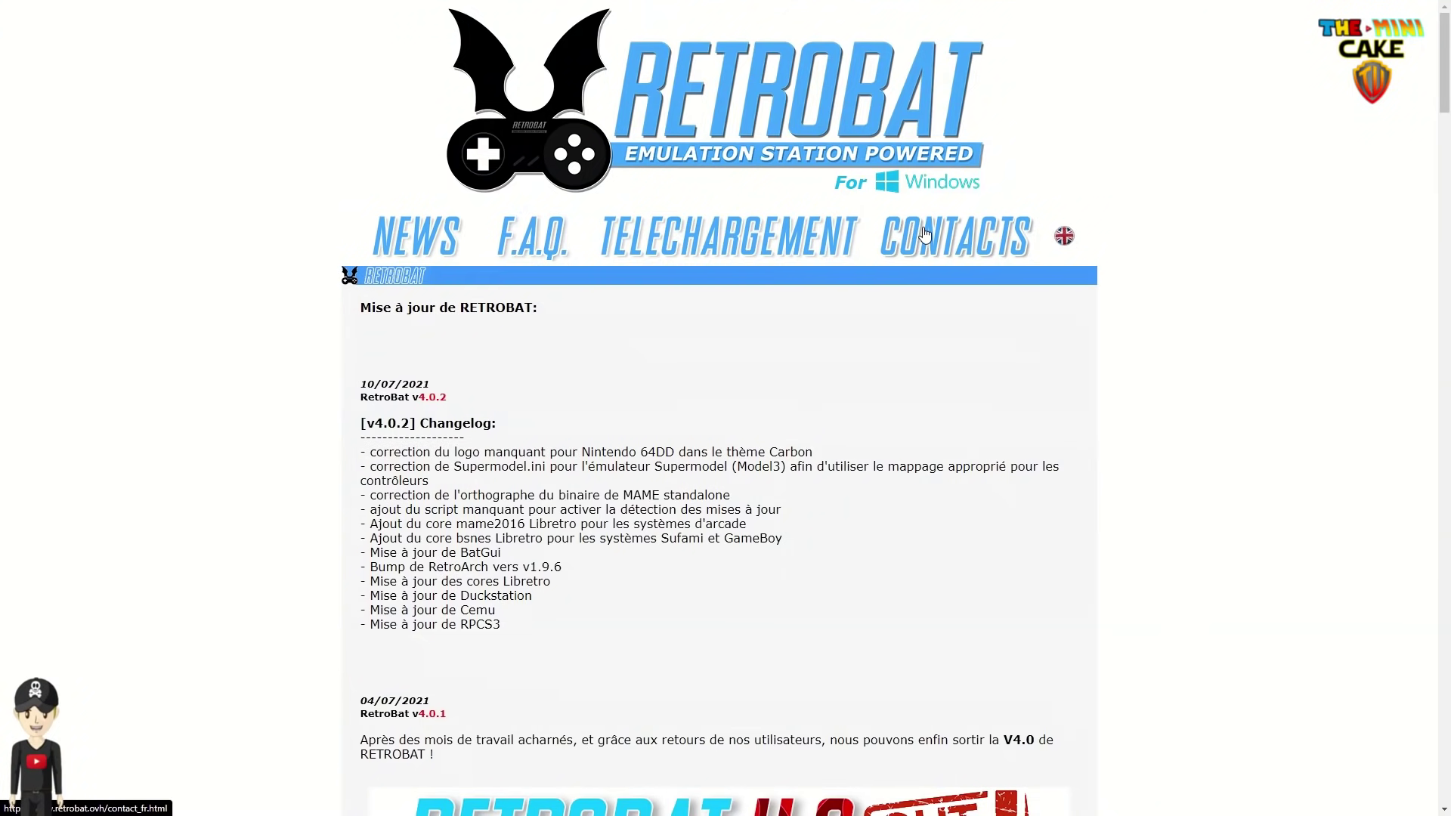
left_click(925, 235)
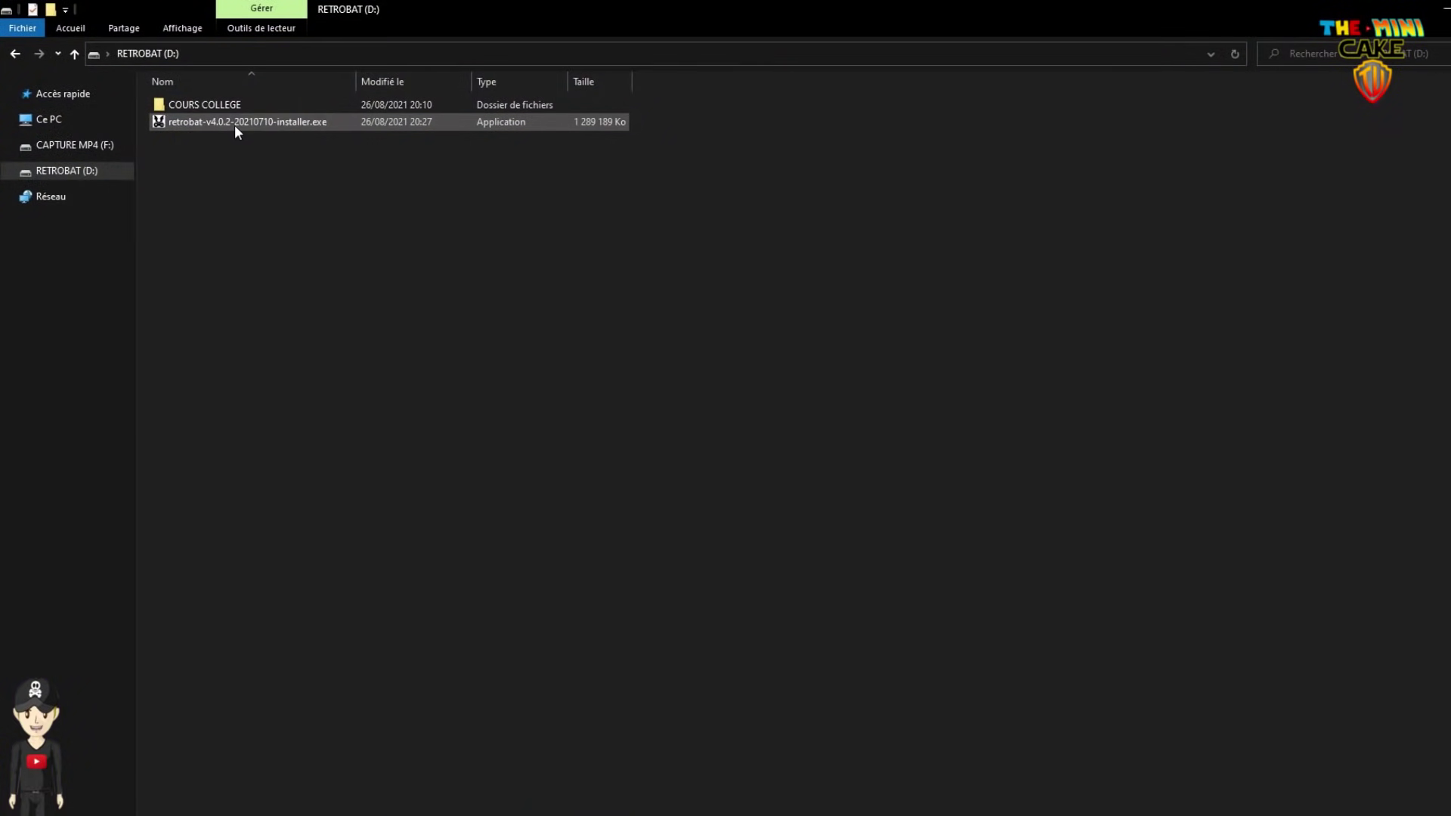
Step: Run retrobat-v4.0.2-20210710-installer.exe from the RETROBAT (D:) drive, allowing it to execute despite the SmartScreen block
right_click(234, 125)
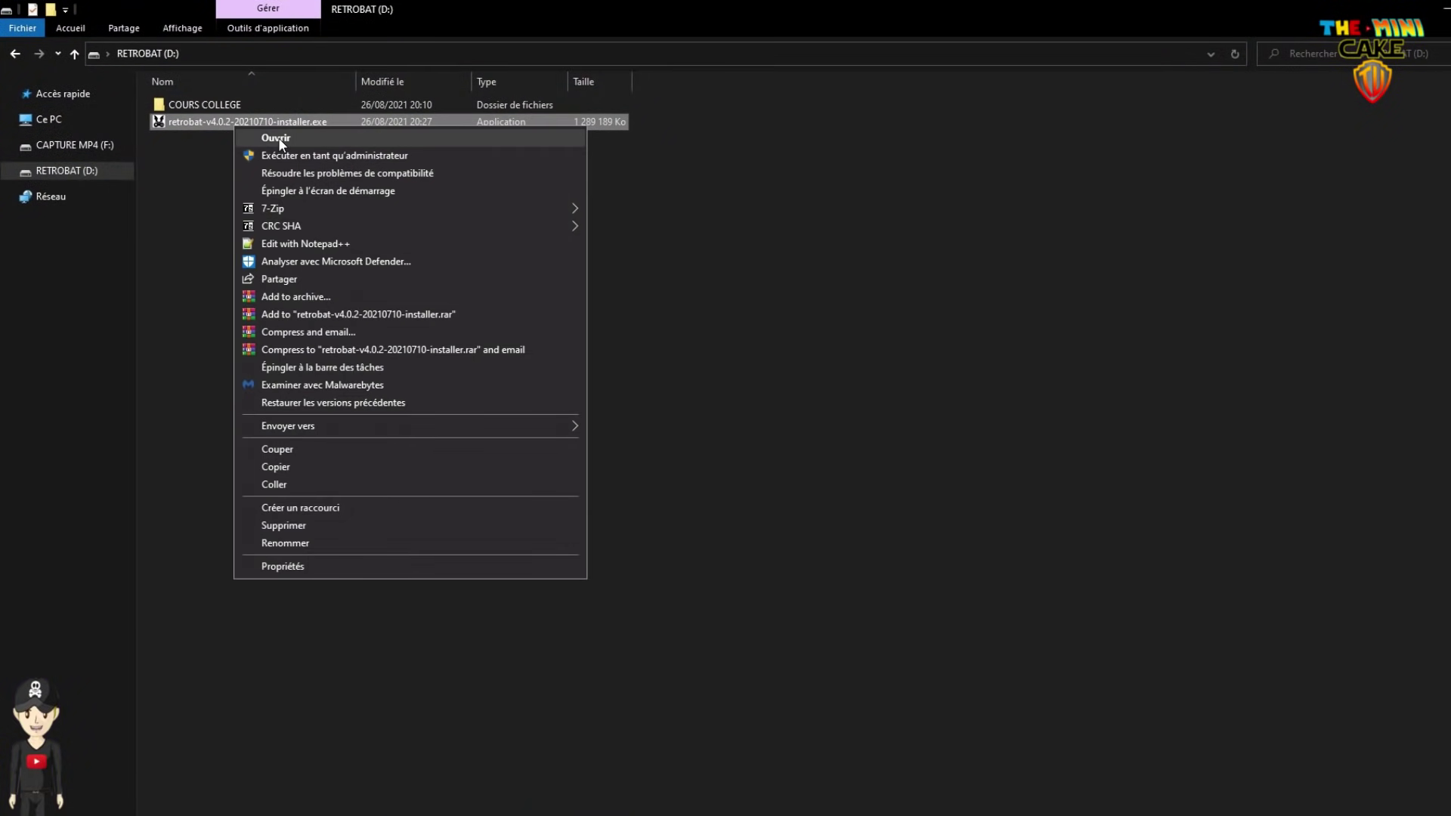
left_click(275, 137)
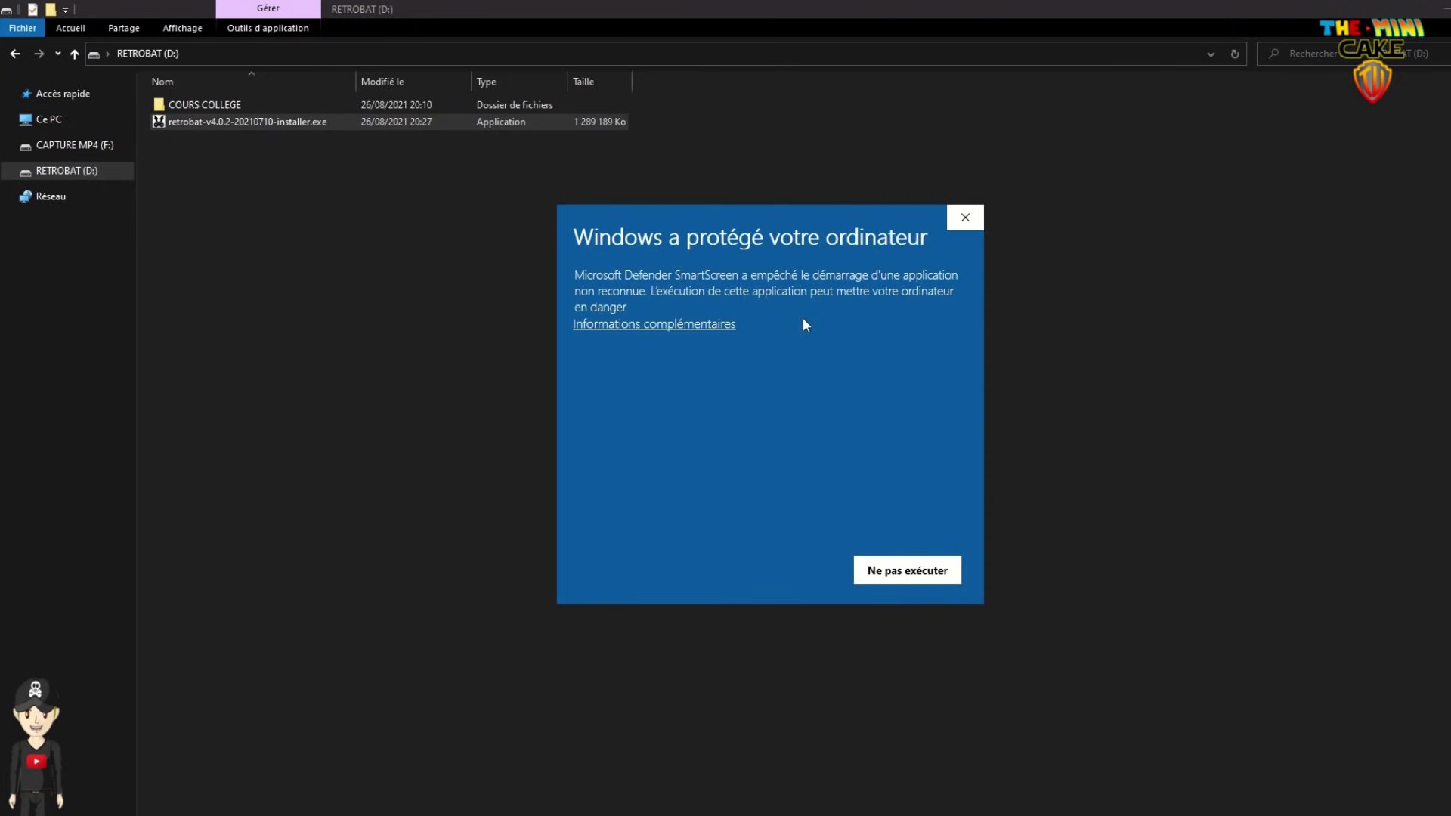
left_click(710, 332)
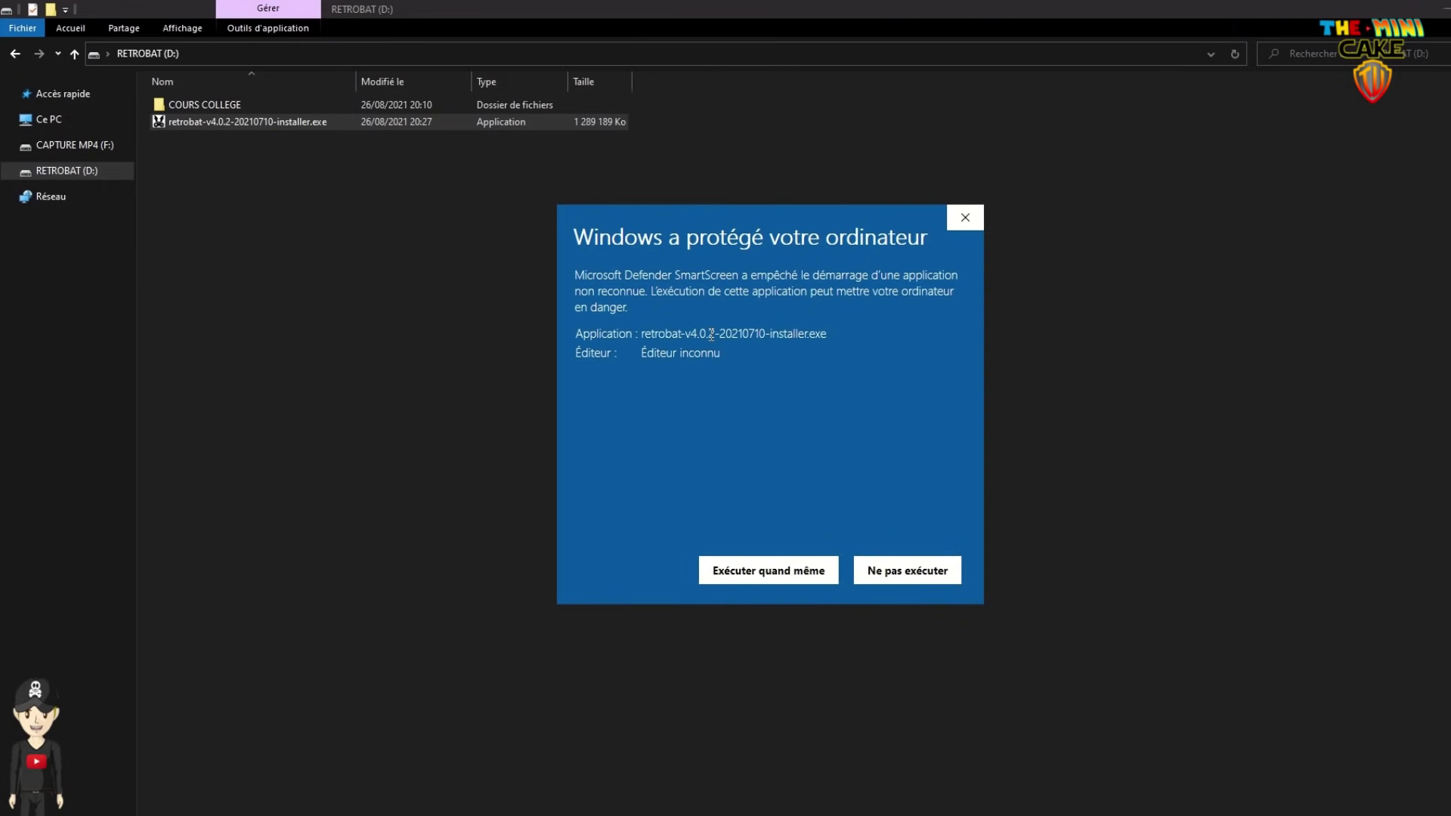
left_click(741, 576)
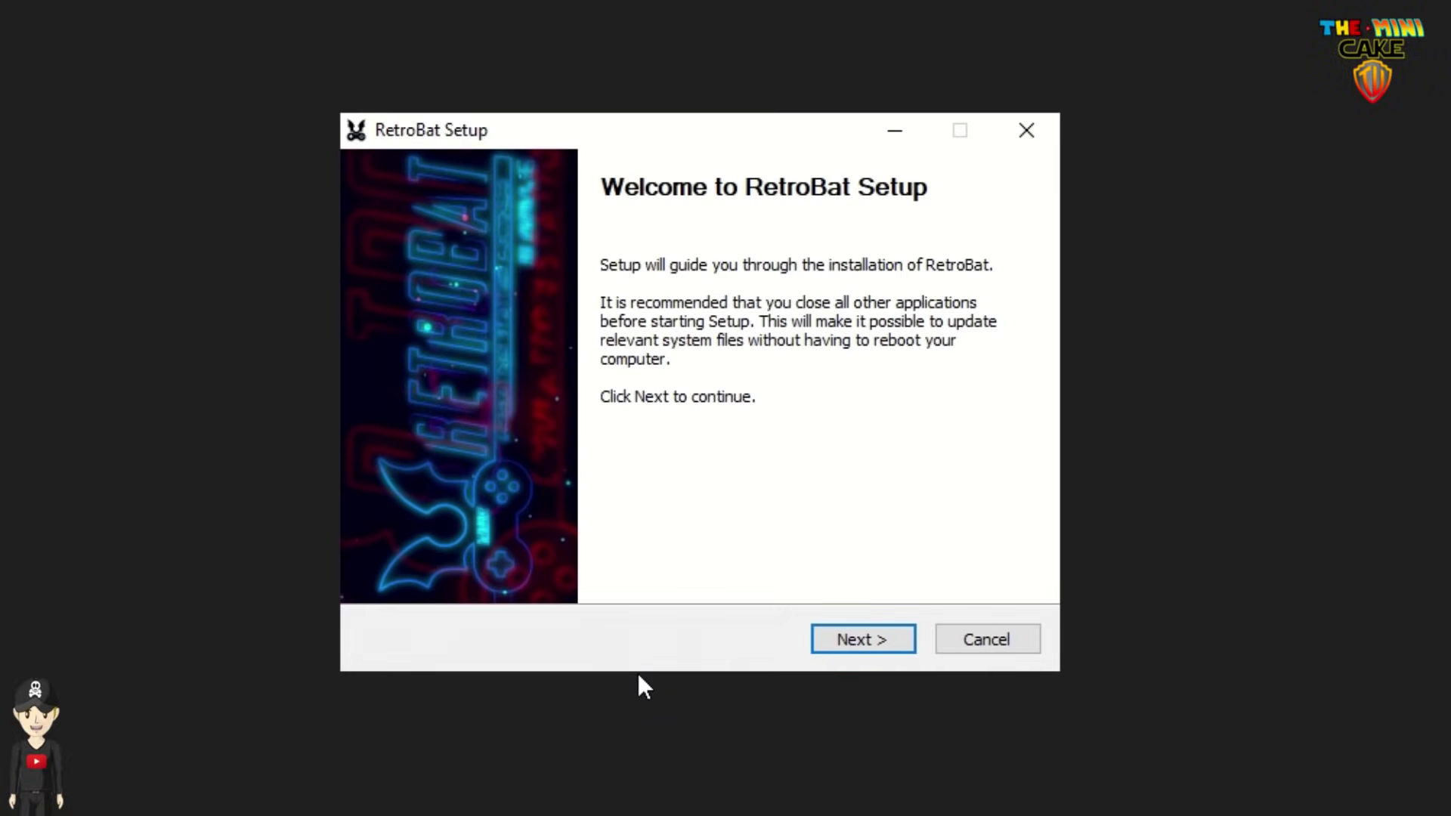
Step: Accept the RetroBat license agreement and keep Full installation as the install type
left_click(863, 629)
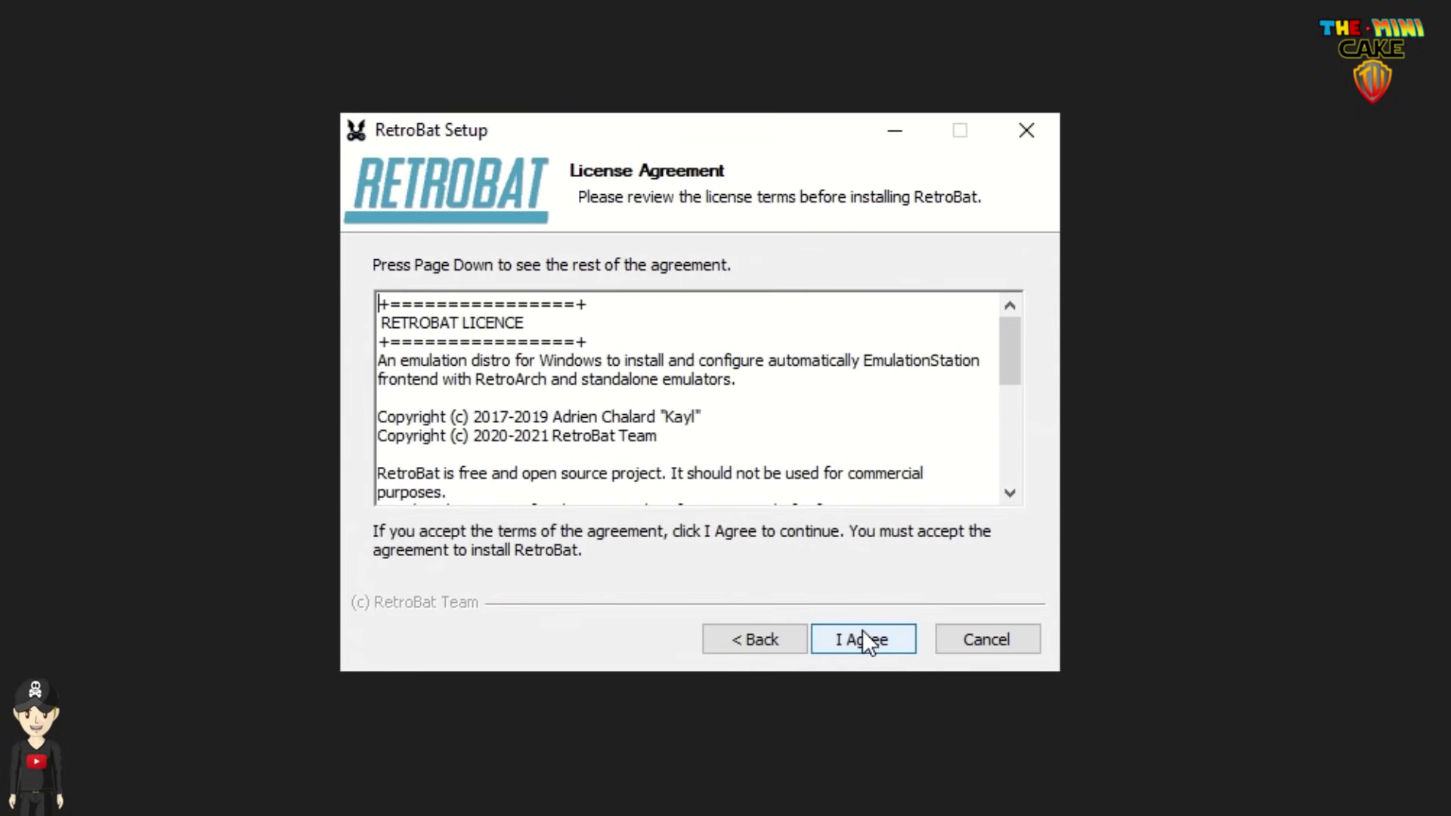
left_click(863, 639)
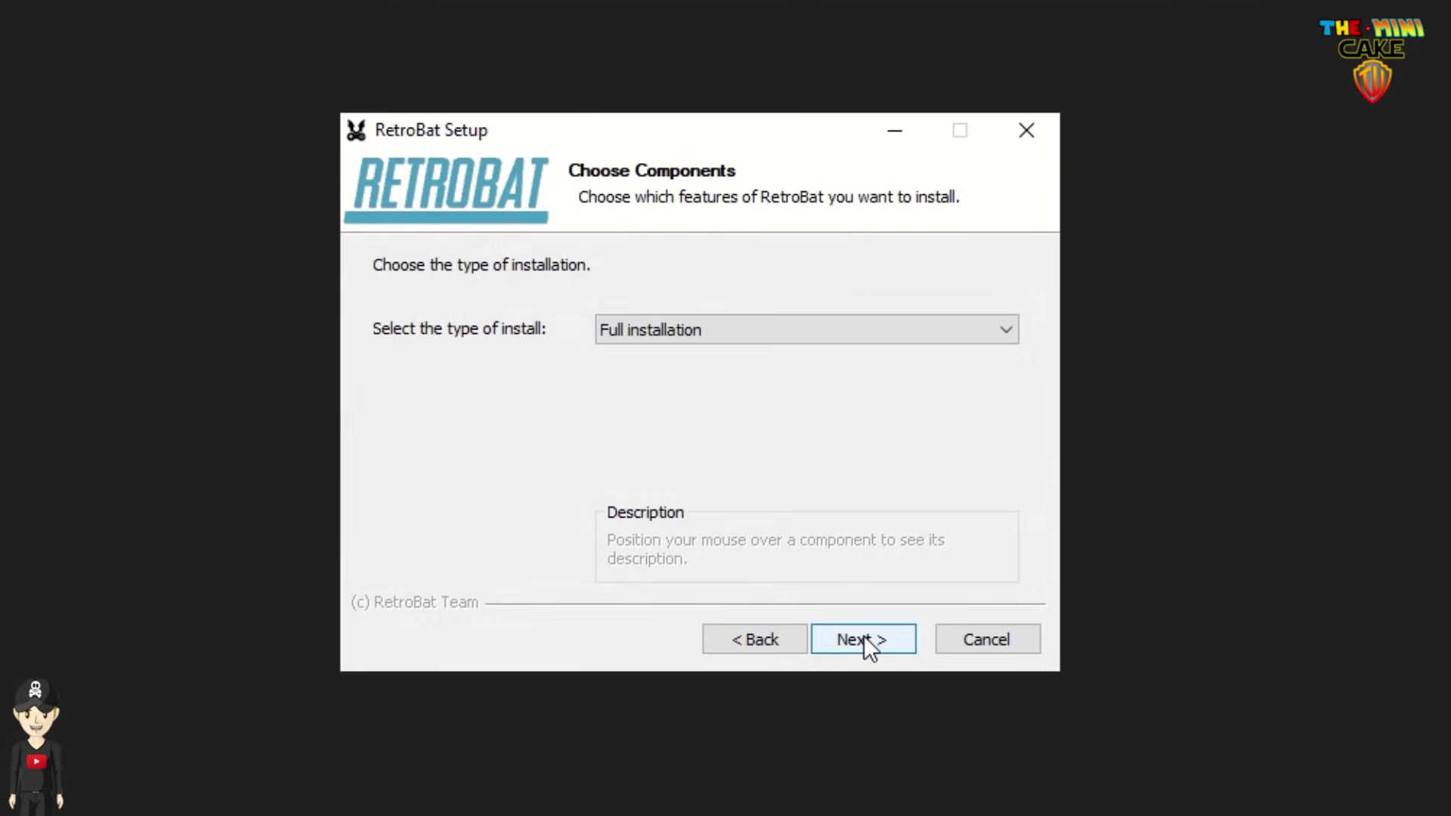
left_click(864, 640)
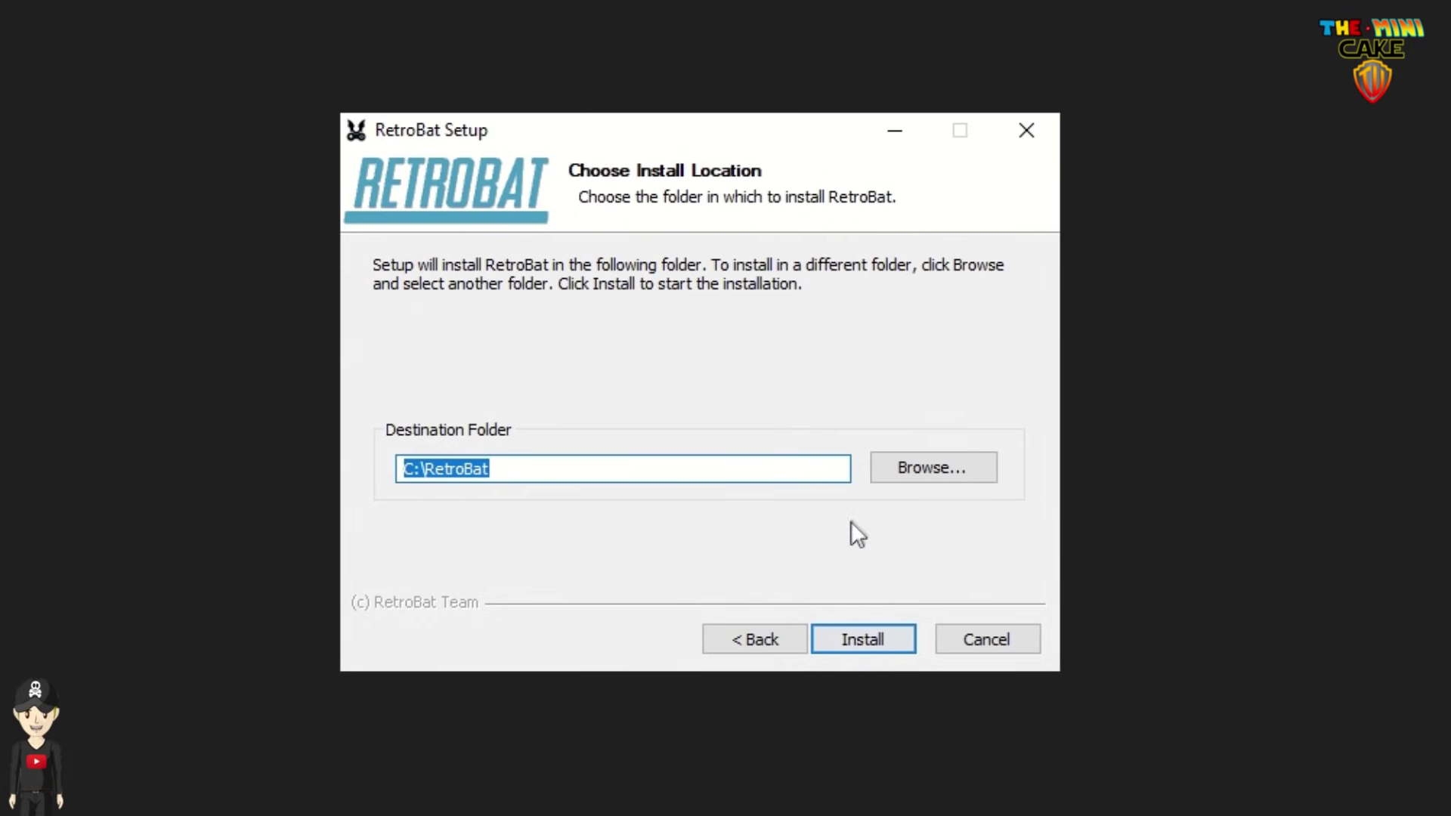
Step: Install RetroBat into D:\RetroBat and finish the setup with the desktop shortcut option enabled
left_click(917, 470)
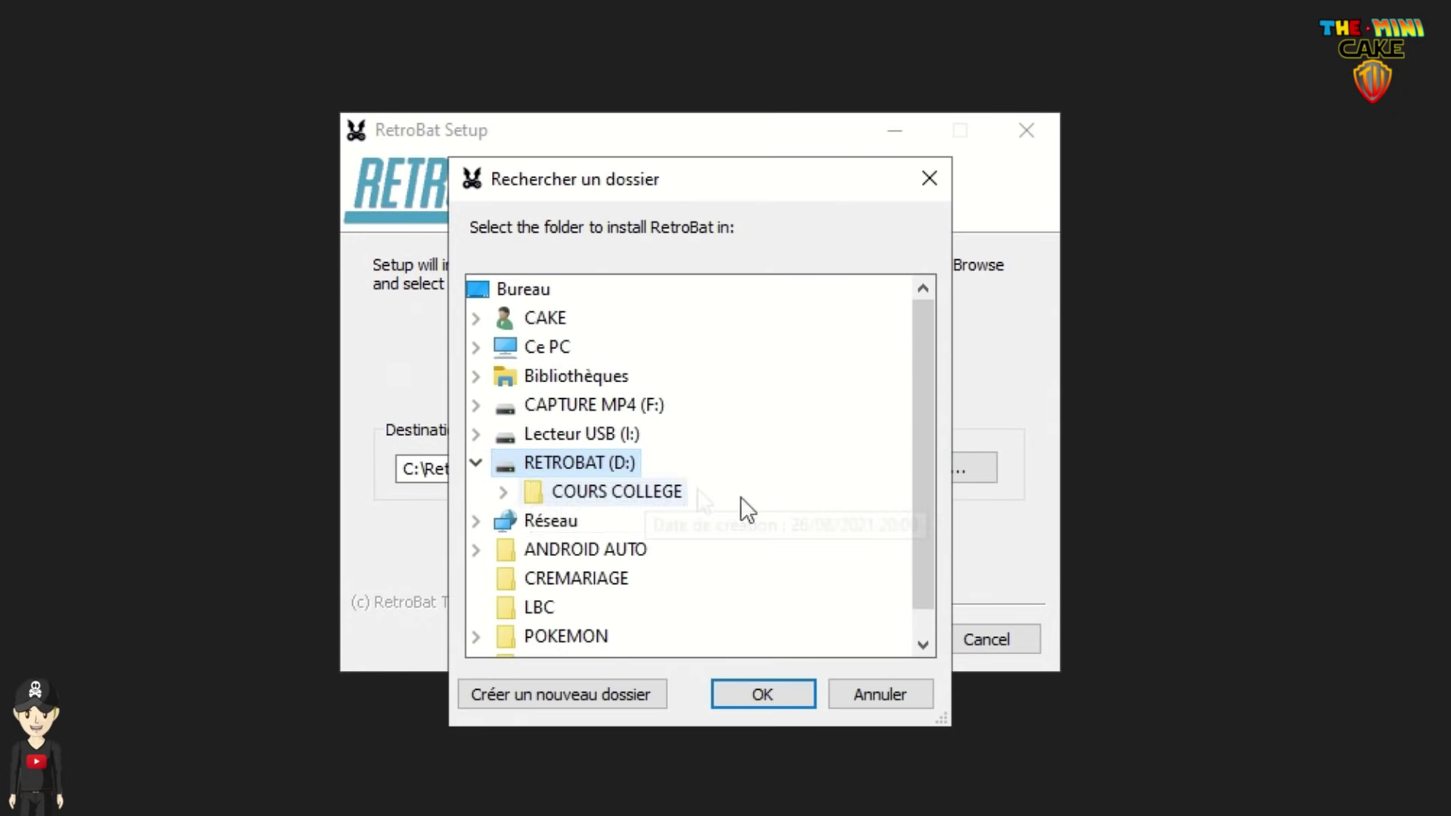
left_click(763, 694)
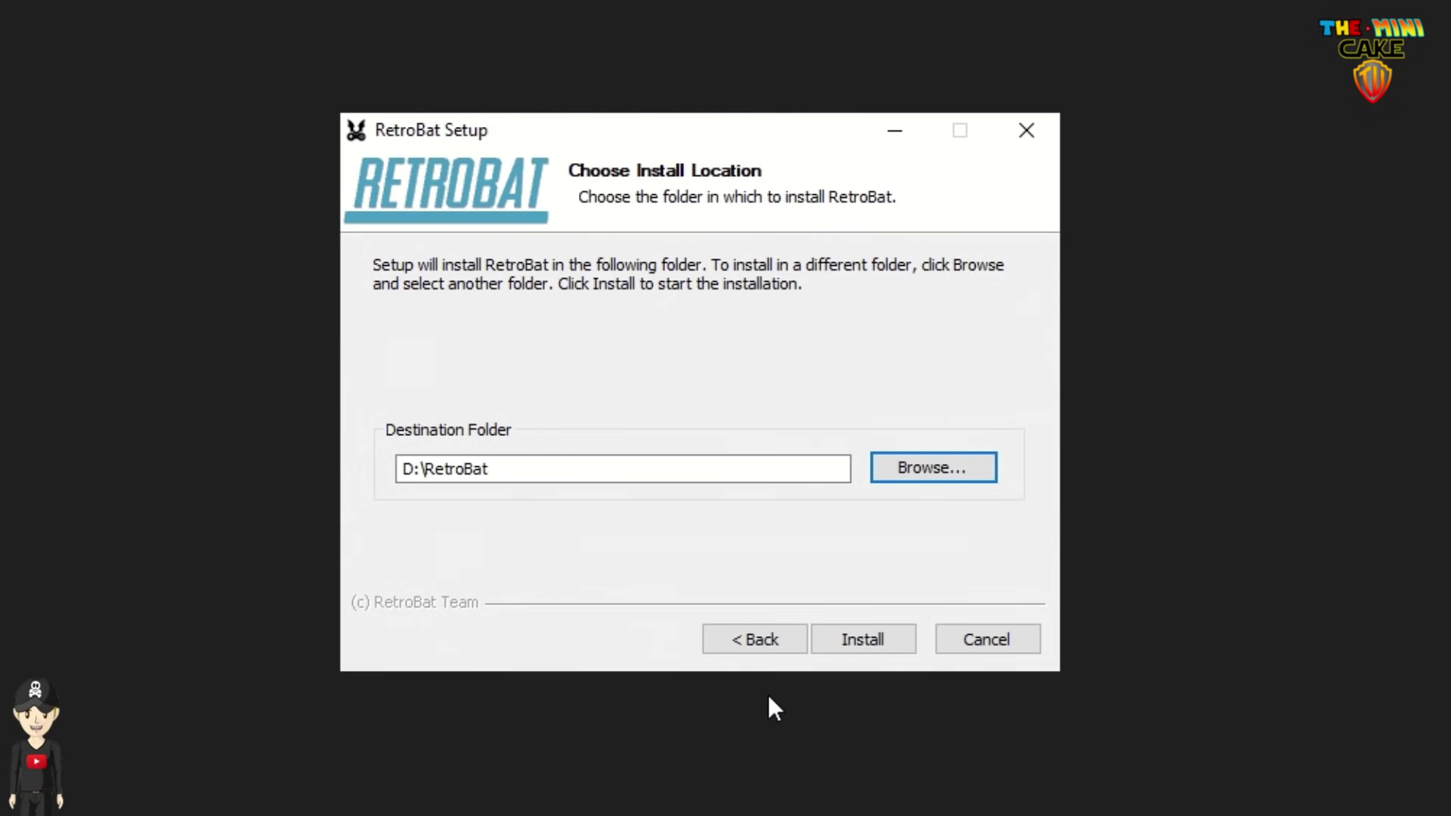
left_click(875, 647)
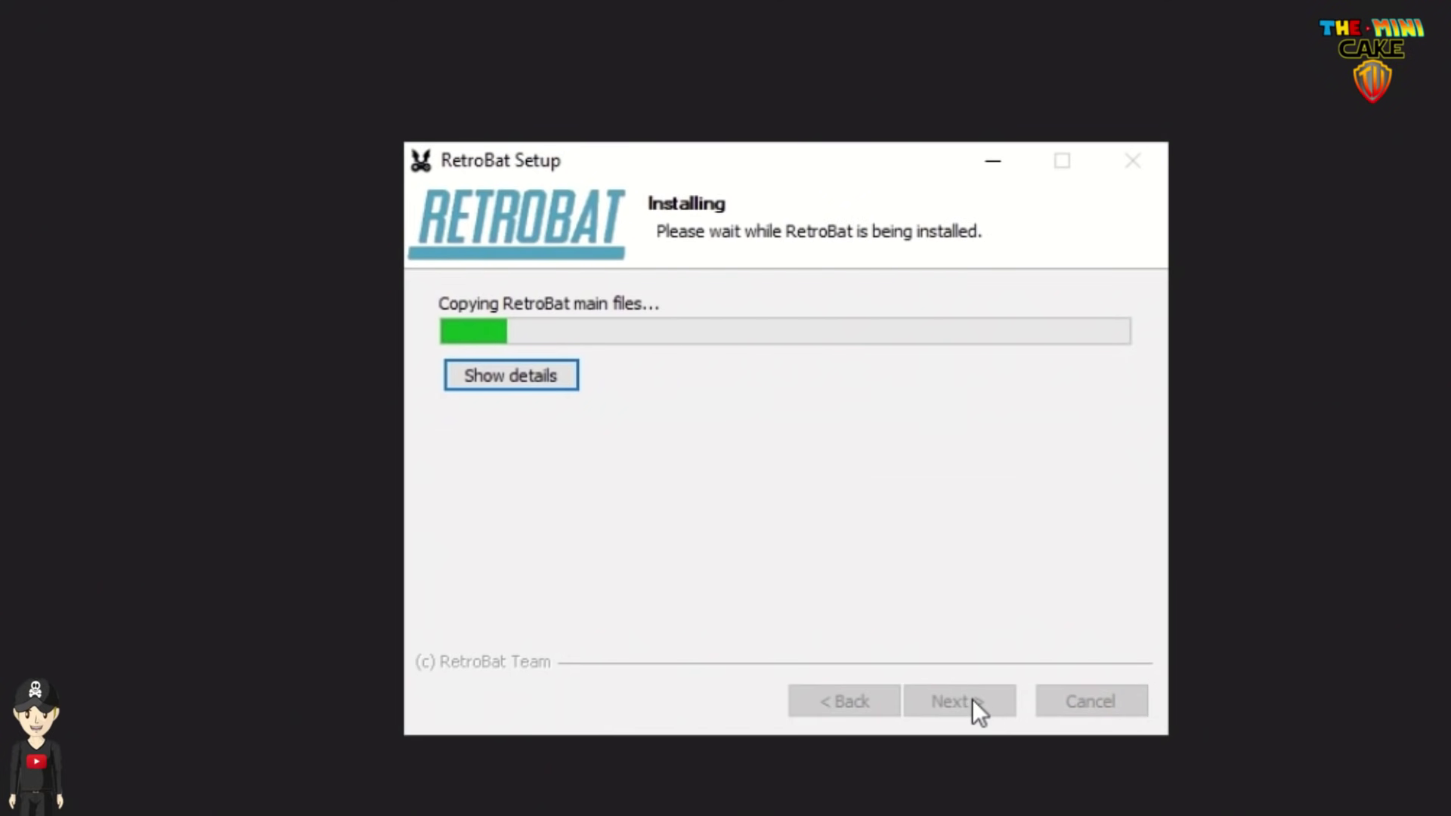
left_click(541, 373)
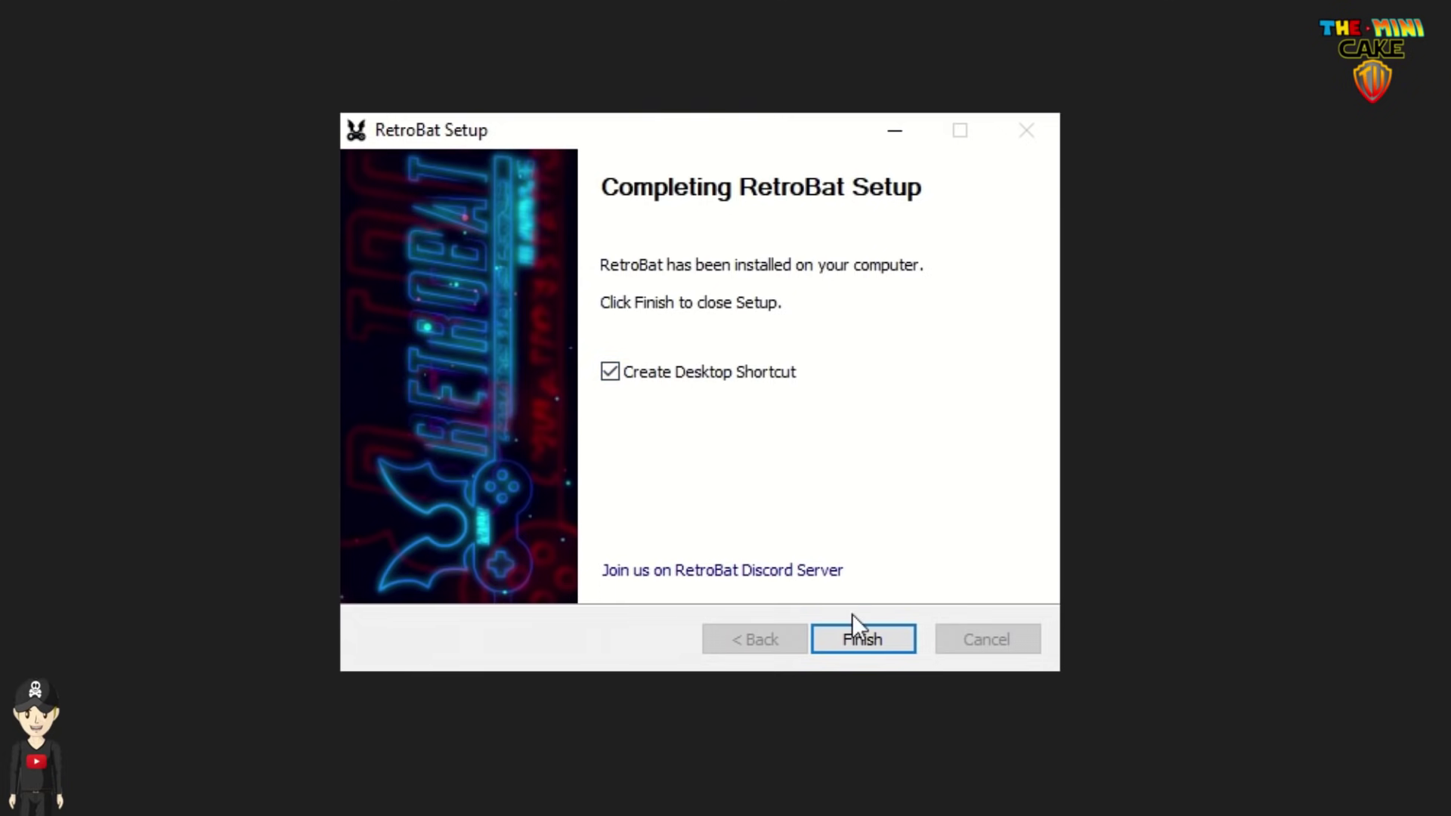
left_click(858, 637)
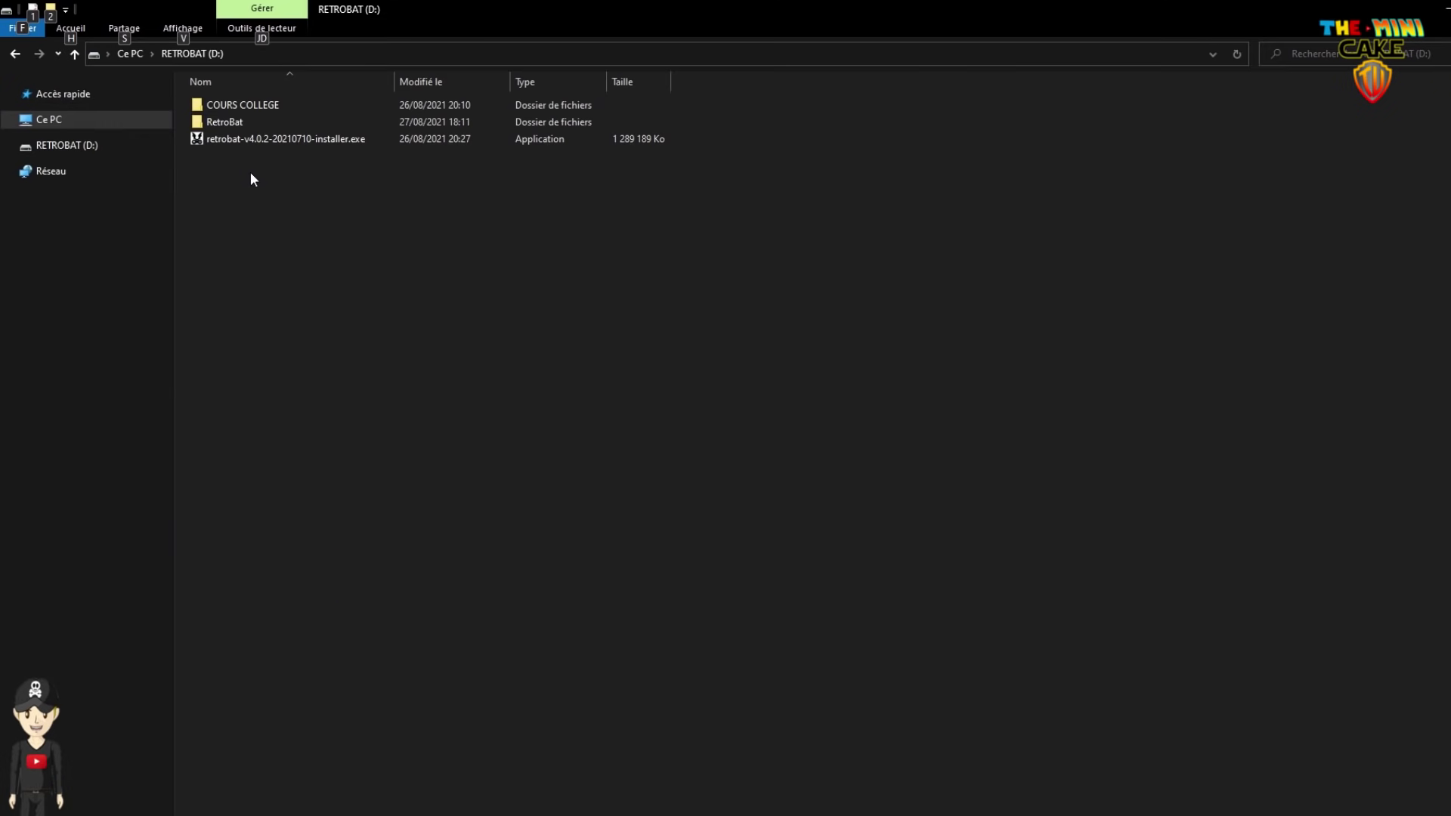
Step: Delete the RetroBat installer file from the RETROBAT (D:) drive
left_click(228, 139)
right_click(228, 139)
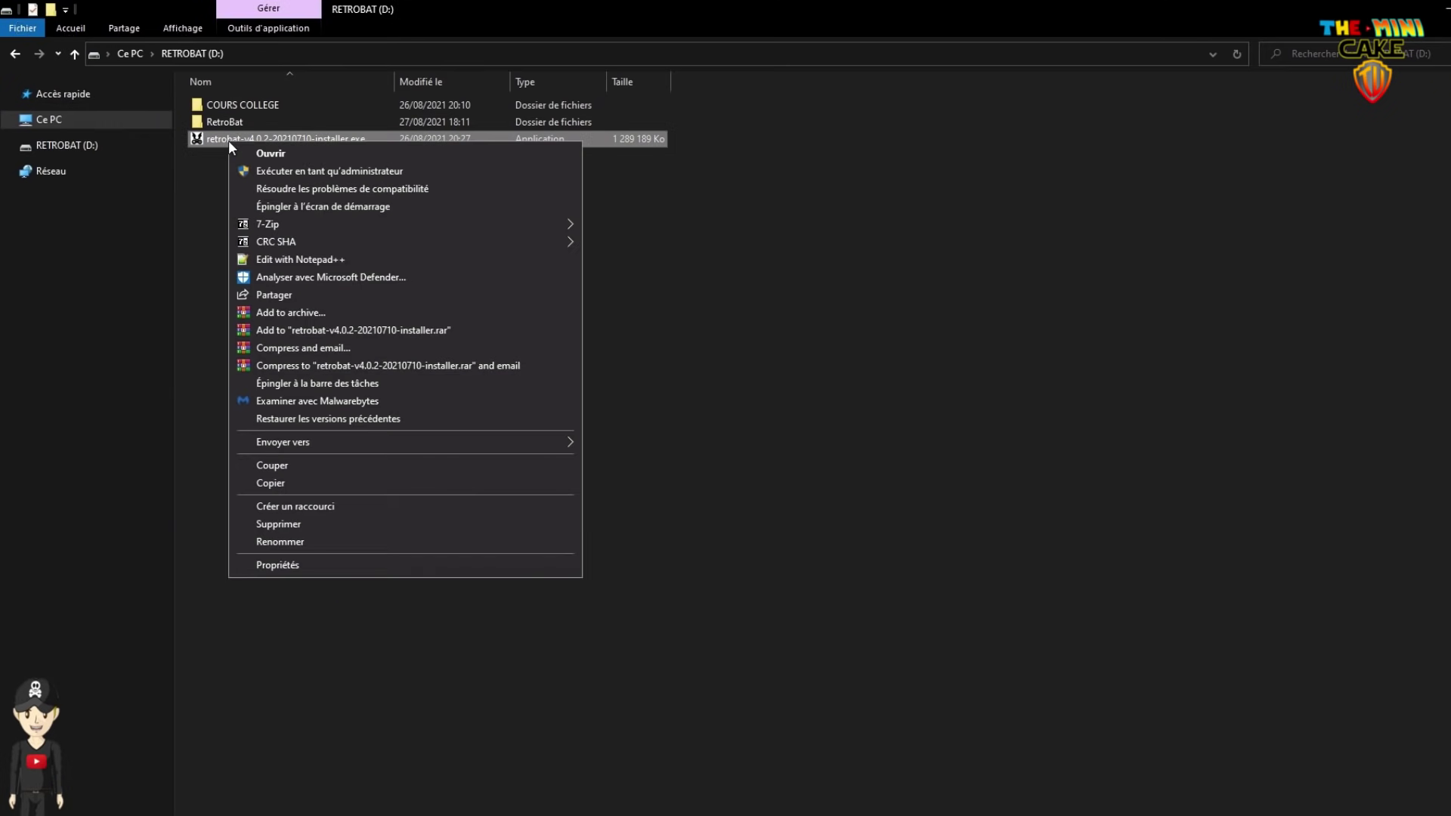
left_click(283, 525)
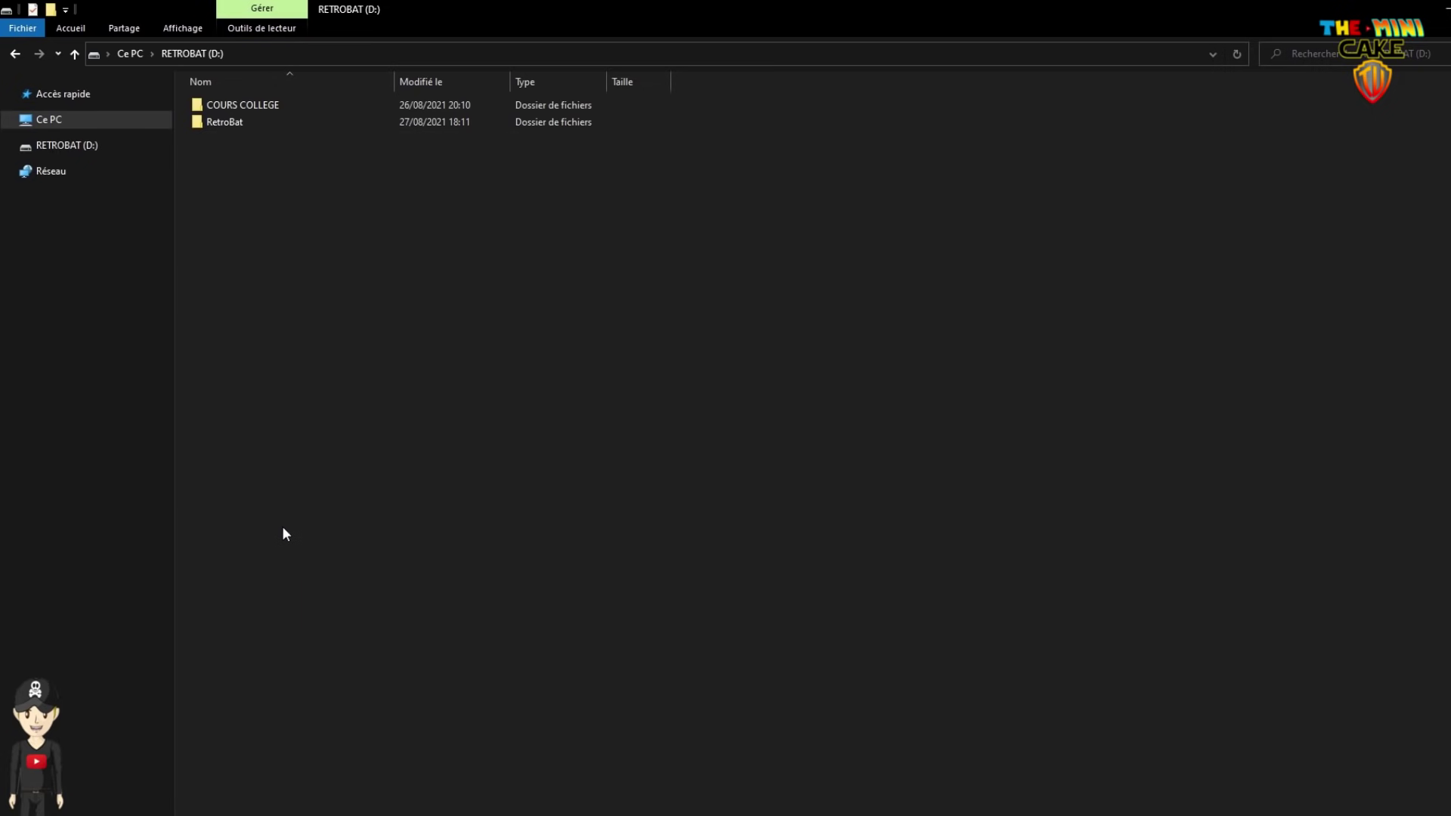
Step: Examine the bios and emulationstation folders inside the RetroBat folder, including .emulationstation and its themes folder
double_click(231, 127)
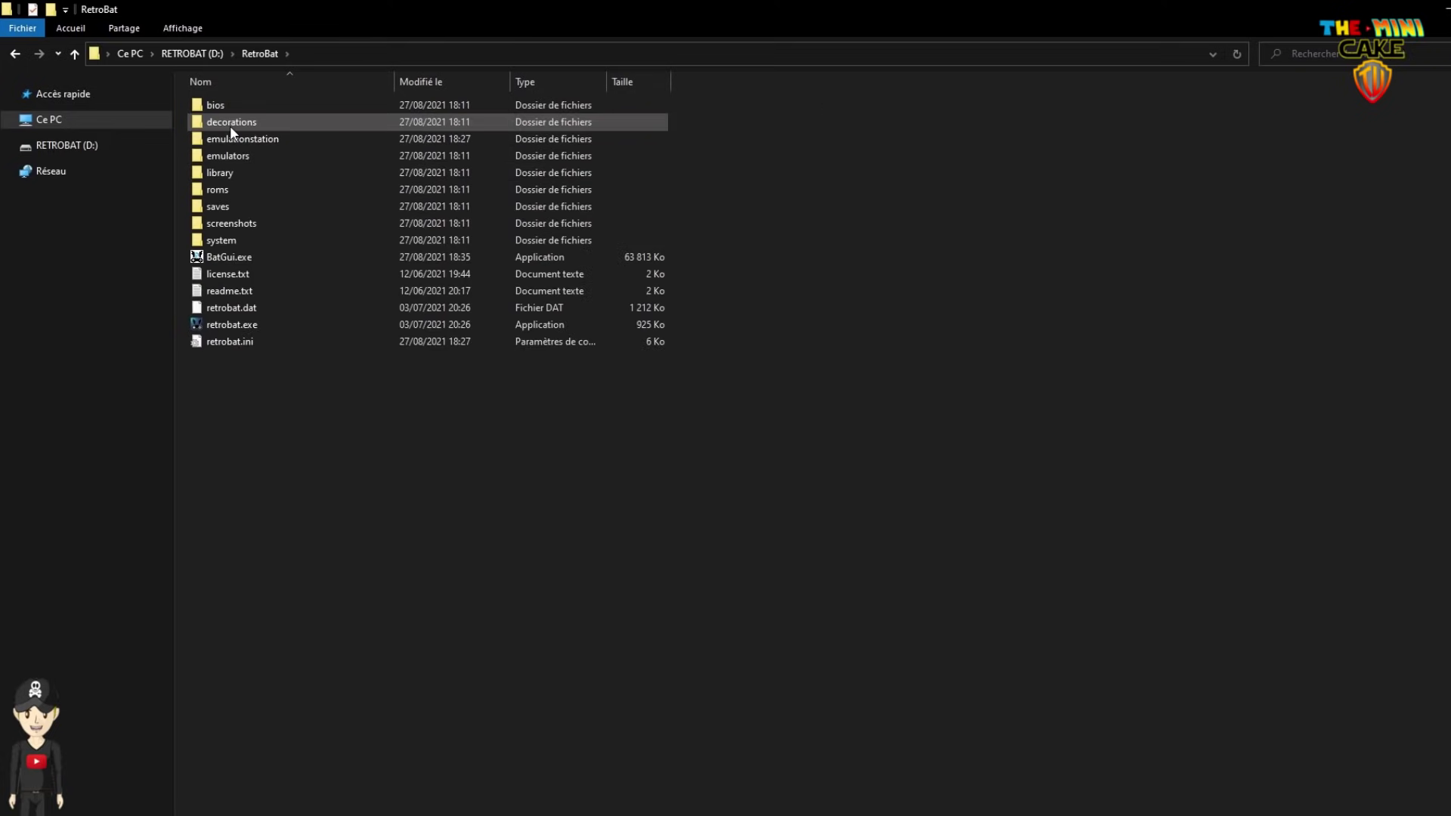
double_click(240, 106)
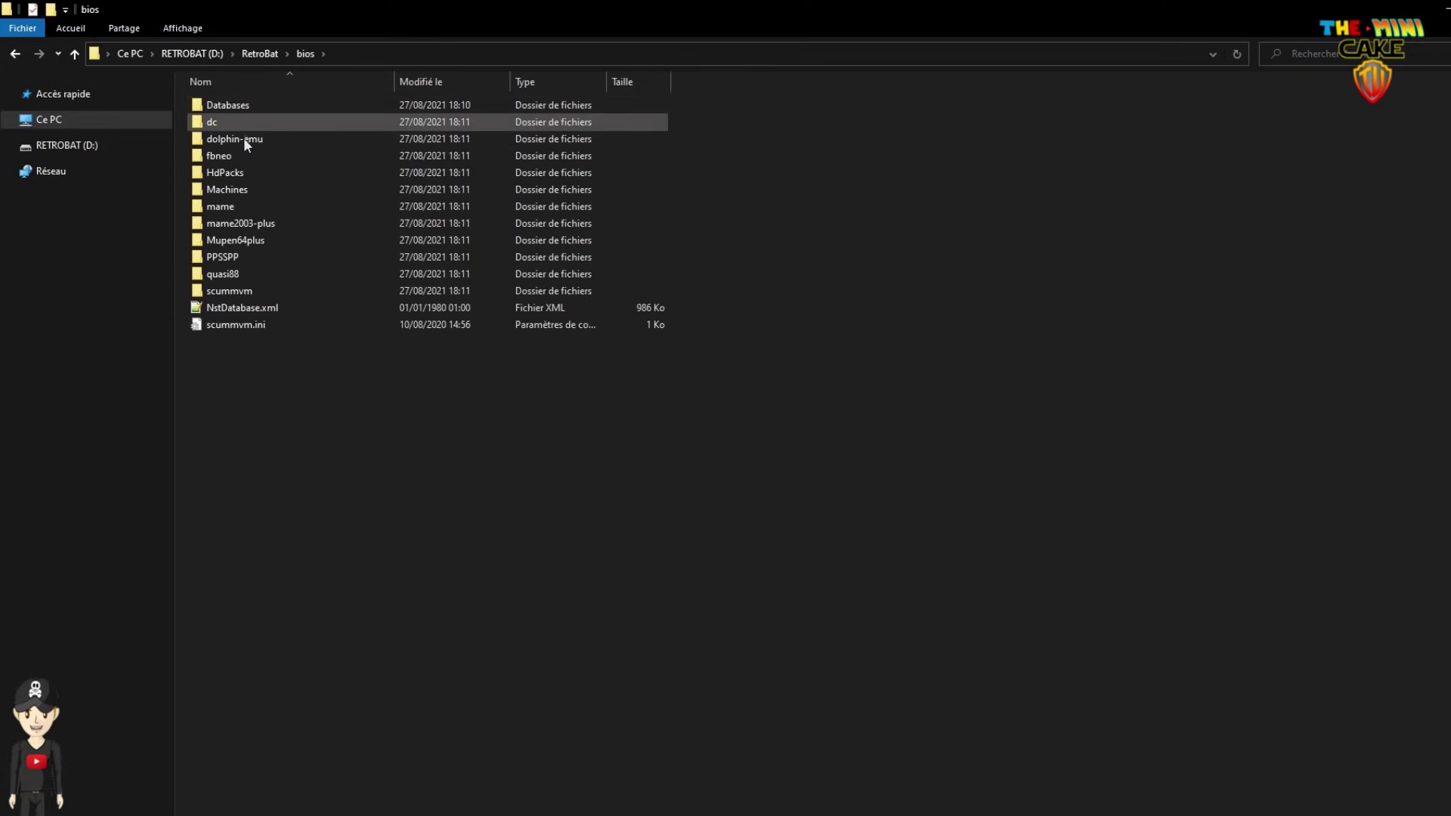
key("alt+Left")
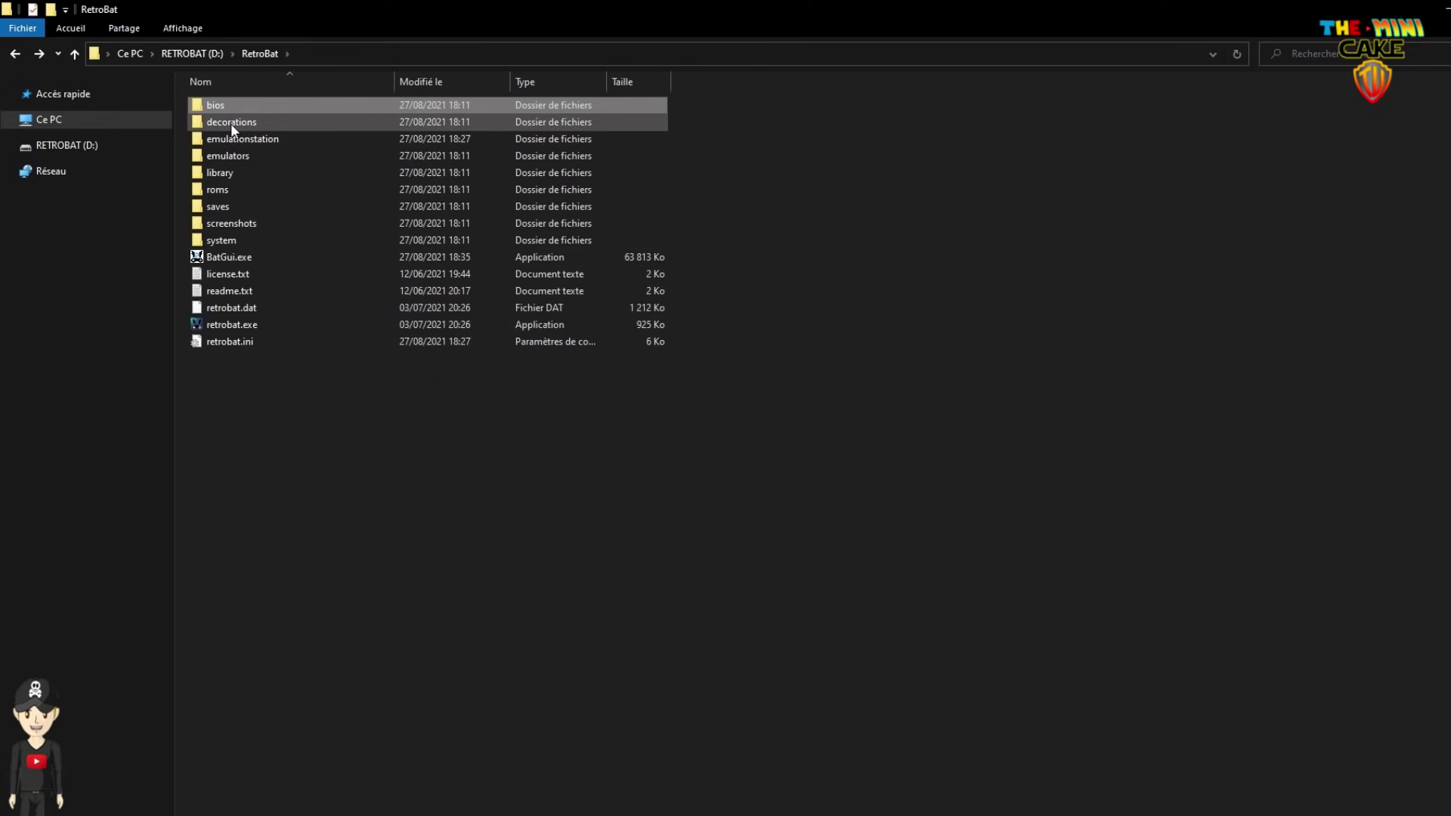
left_click(236, 144)
double_click(236, 144)
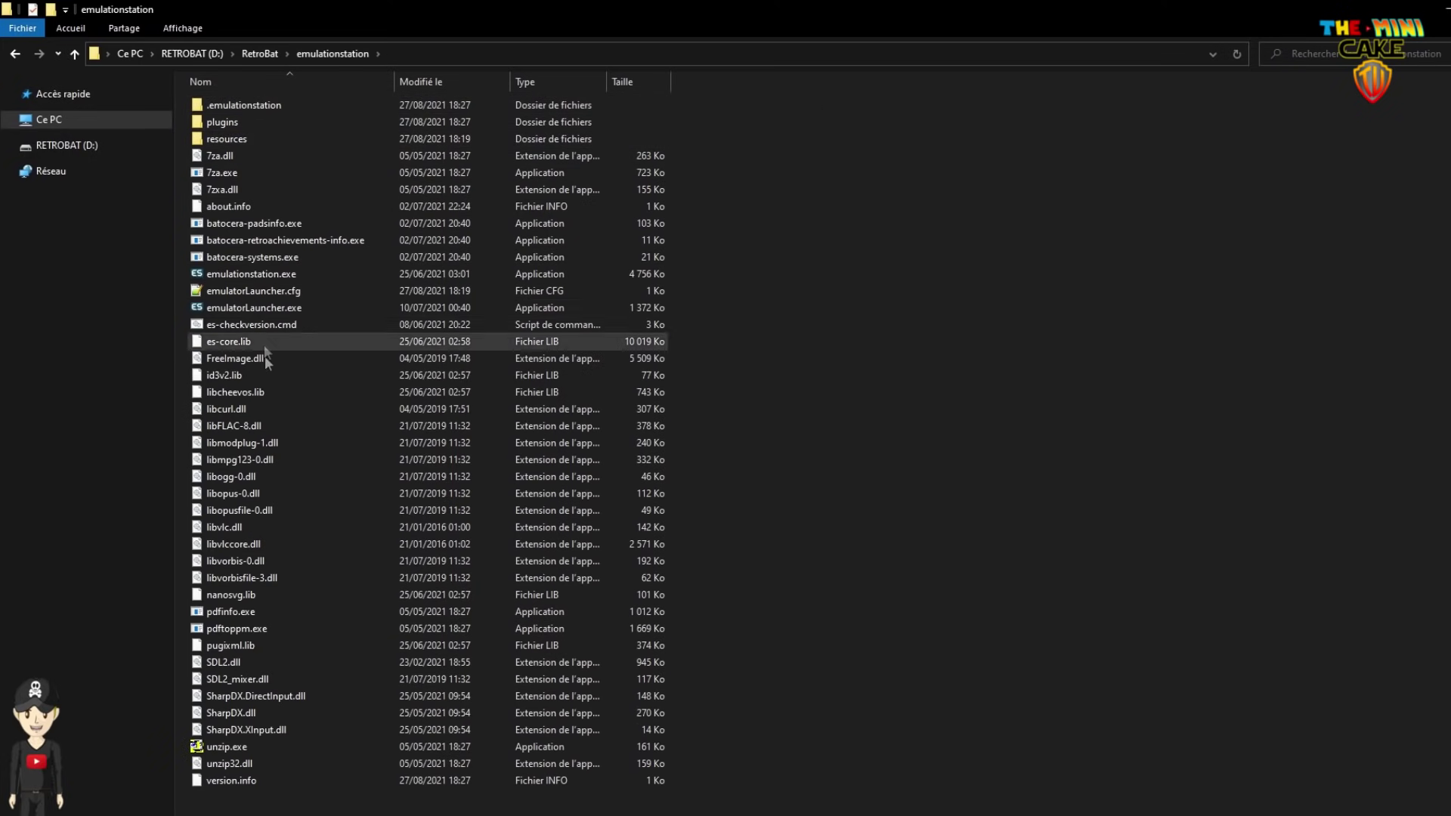
double_click(256, 105)
double_click(249, 156)
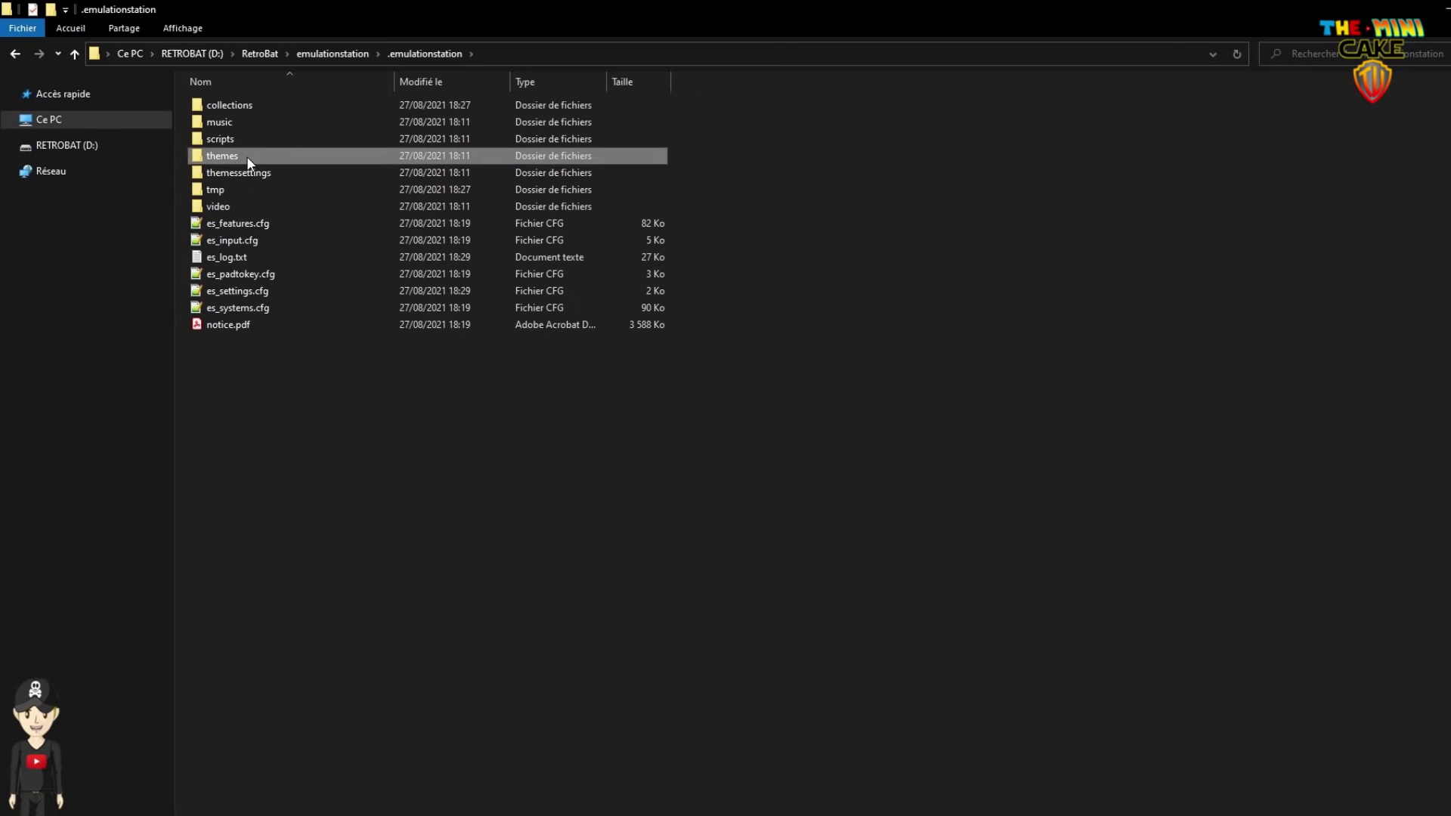
key("alt+Left")
key("alt+Left")
key("alt+Left")
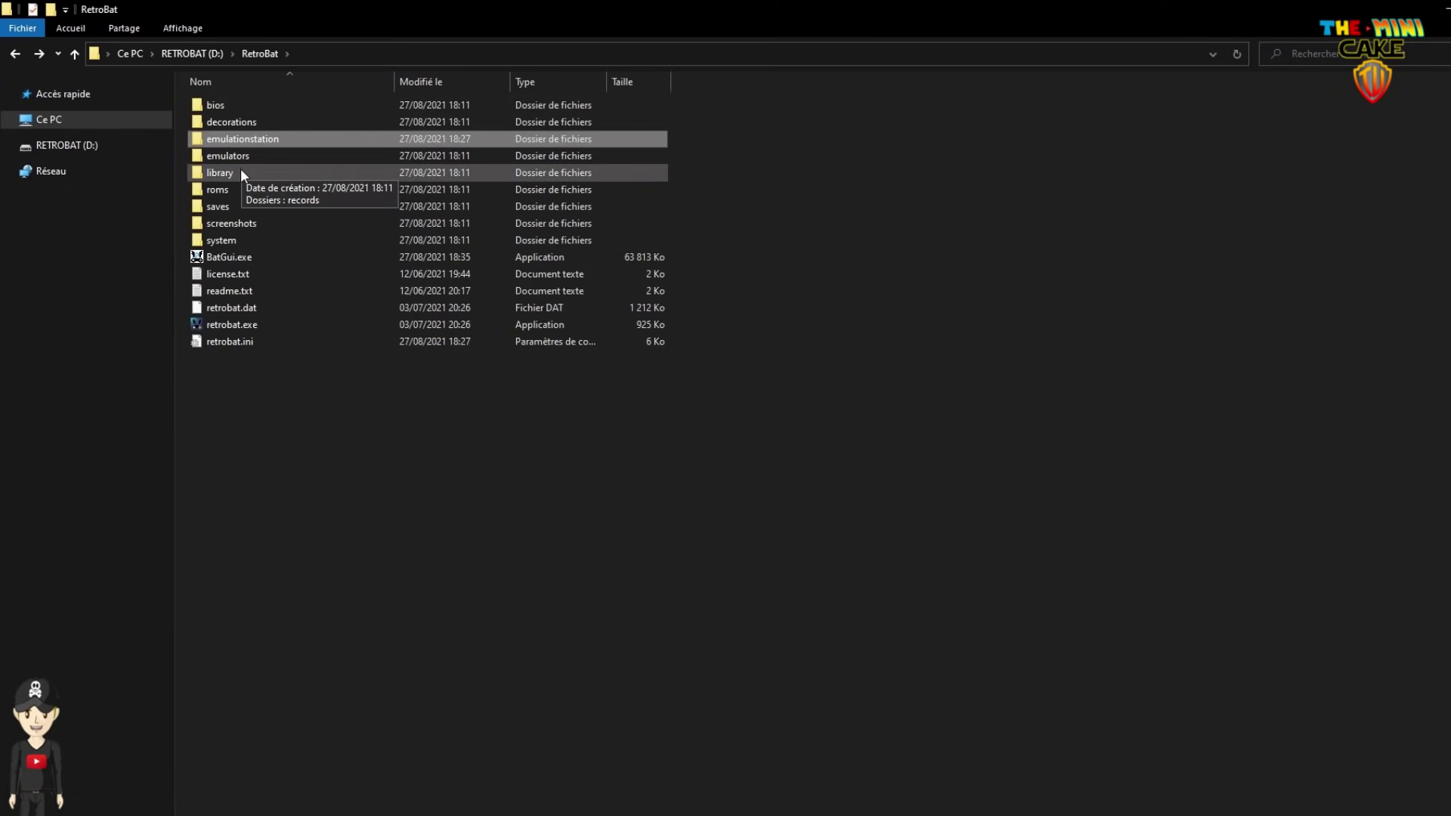
Step: Examine the contents of the emulators and roms folders, returning to the main RetroBat folder
double_click(241, 157)
scroll(251, 140, "down", 1)
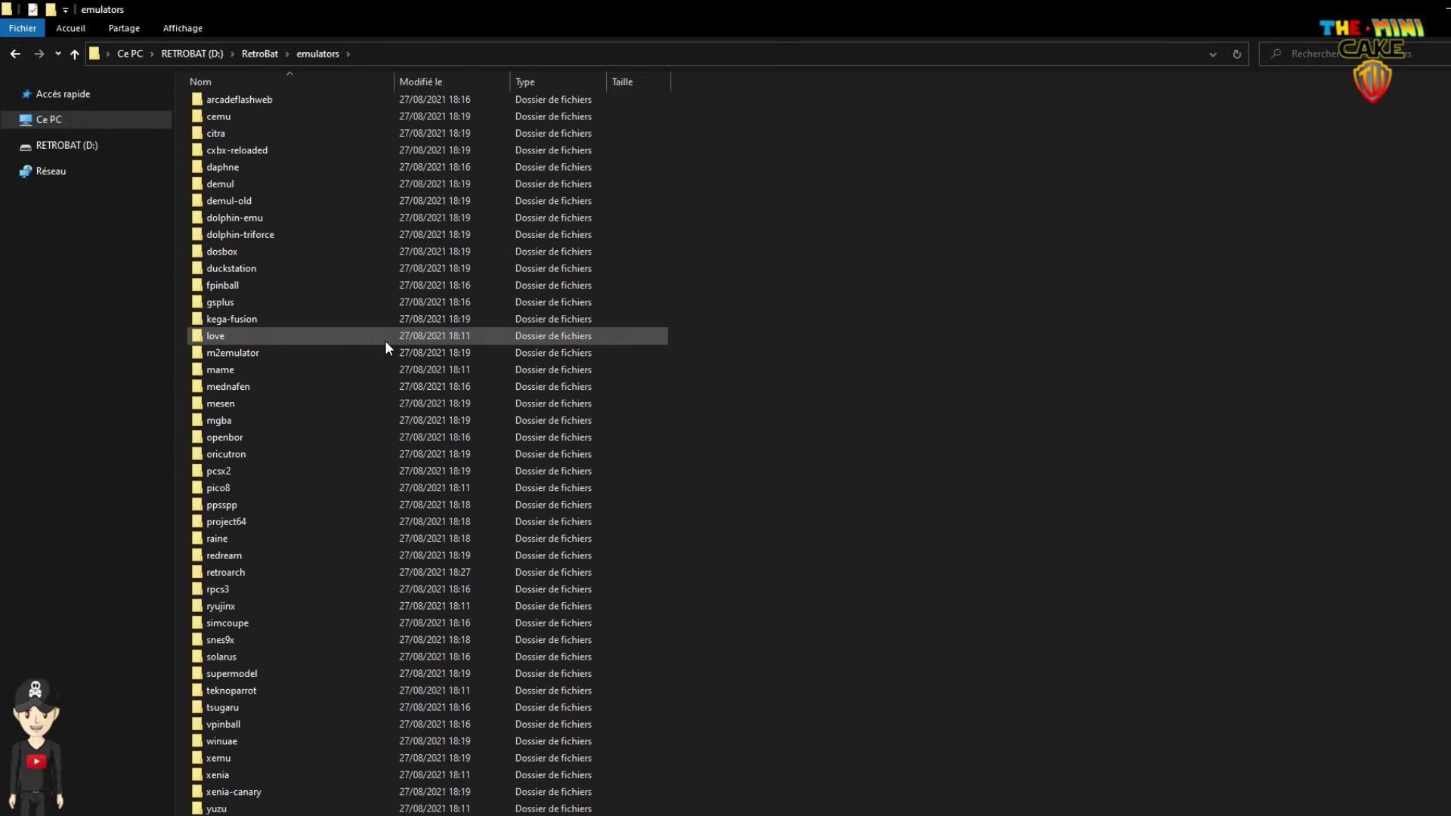
key("alt+Left")
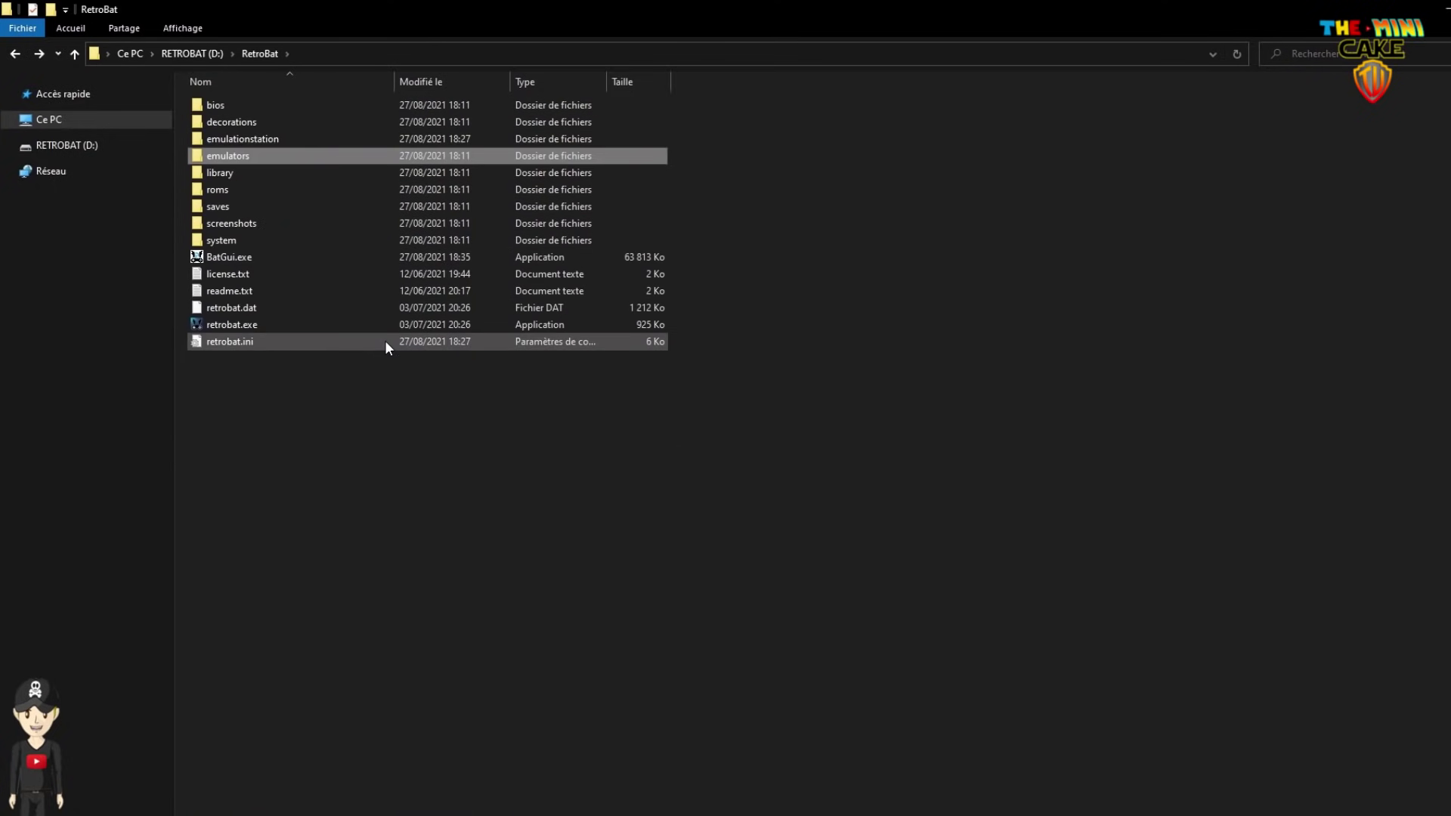
double_click(275, 189)
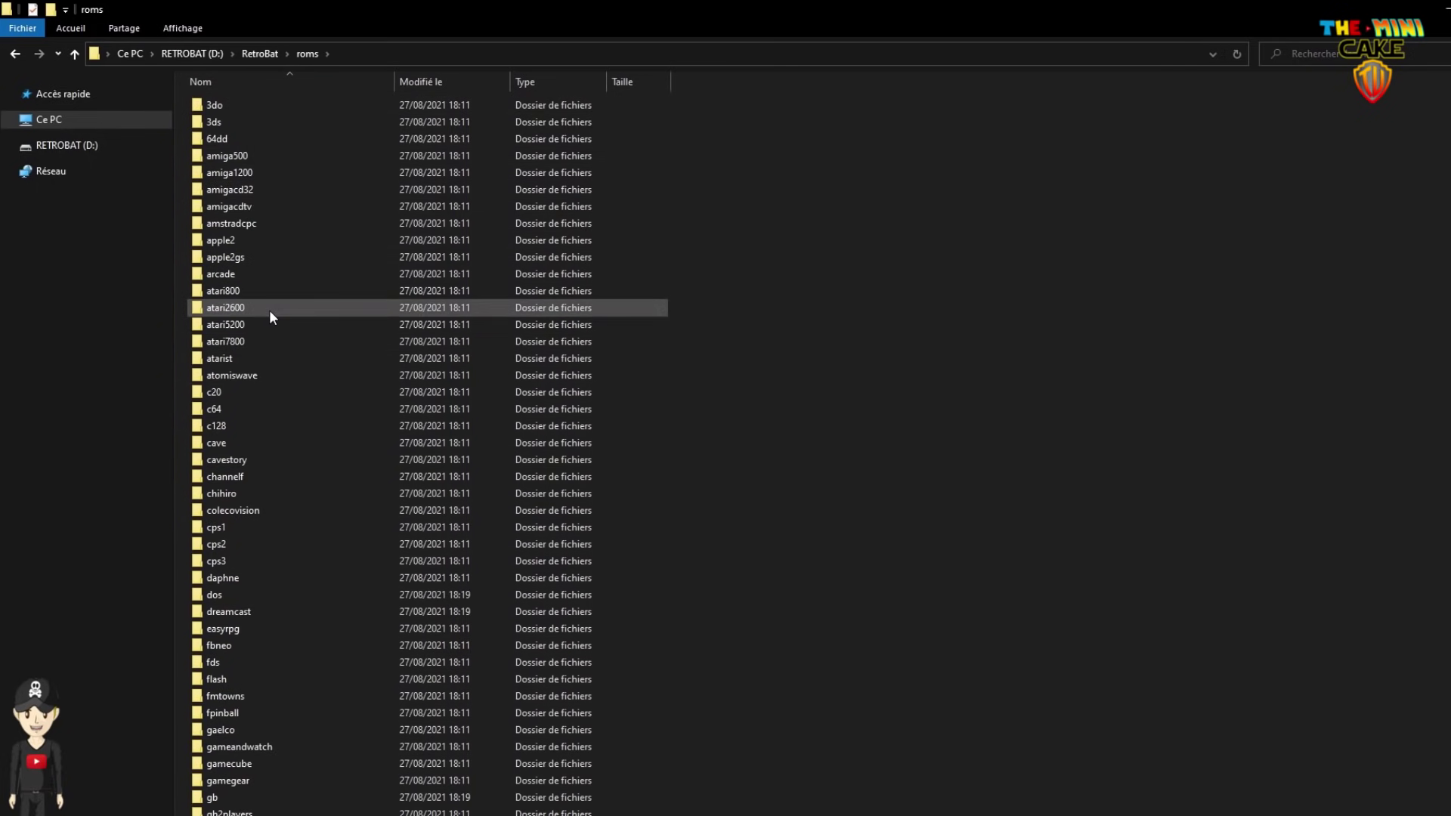
key("BackSpace")
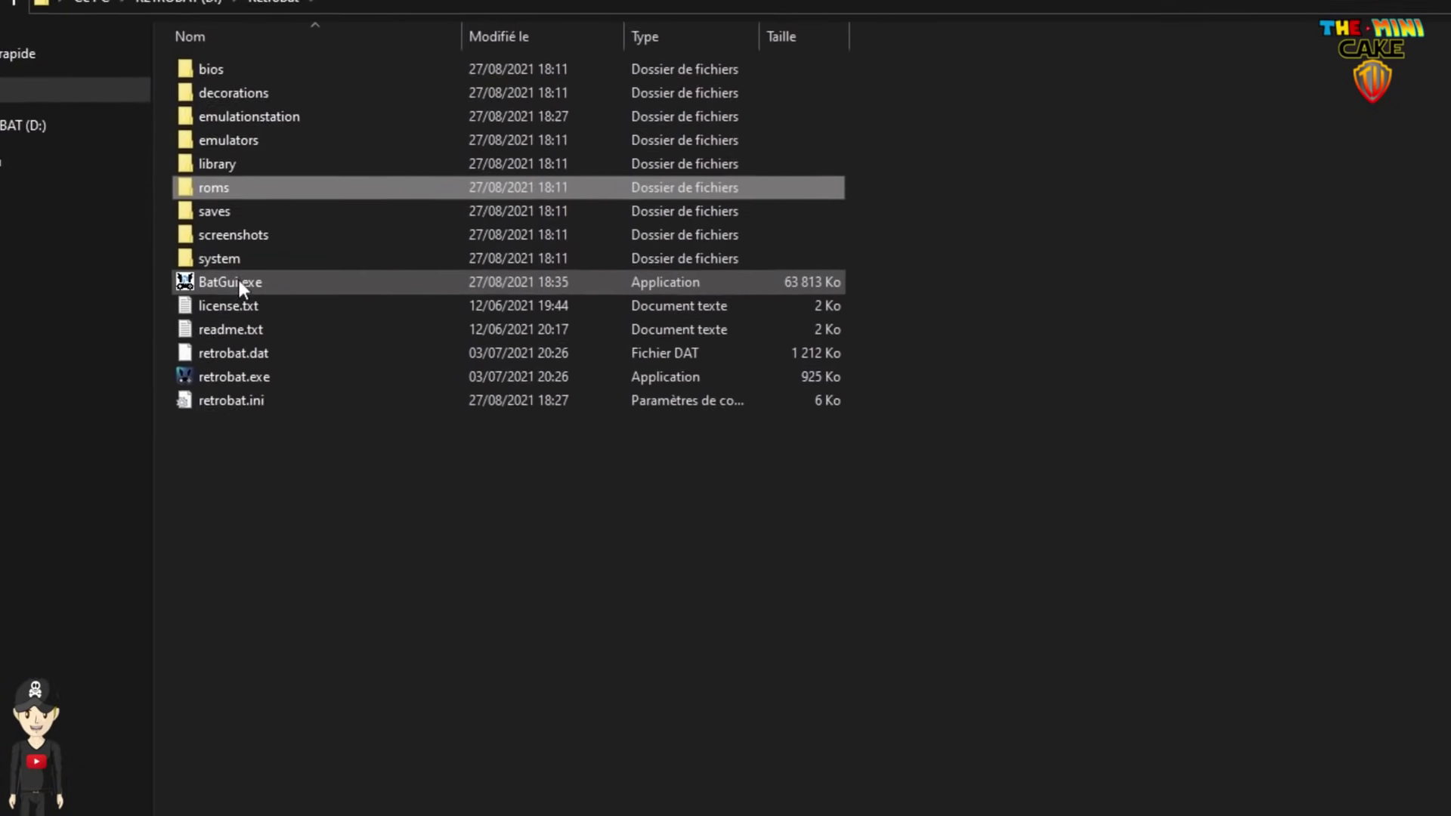
Step: Launch RetroBat with retrobat.exe and browse the game systems back and forth, ending on the Sega Mega Drive
mouse_move(314, 305)
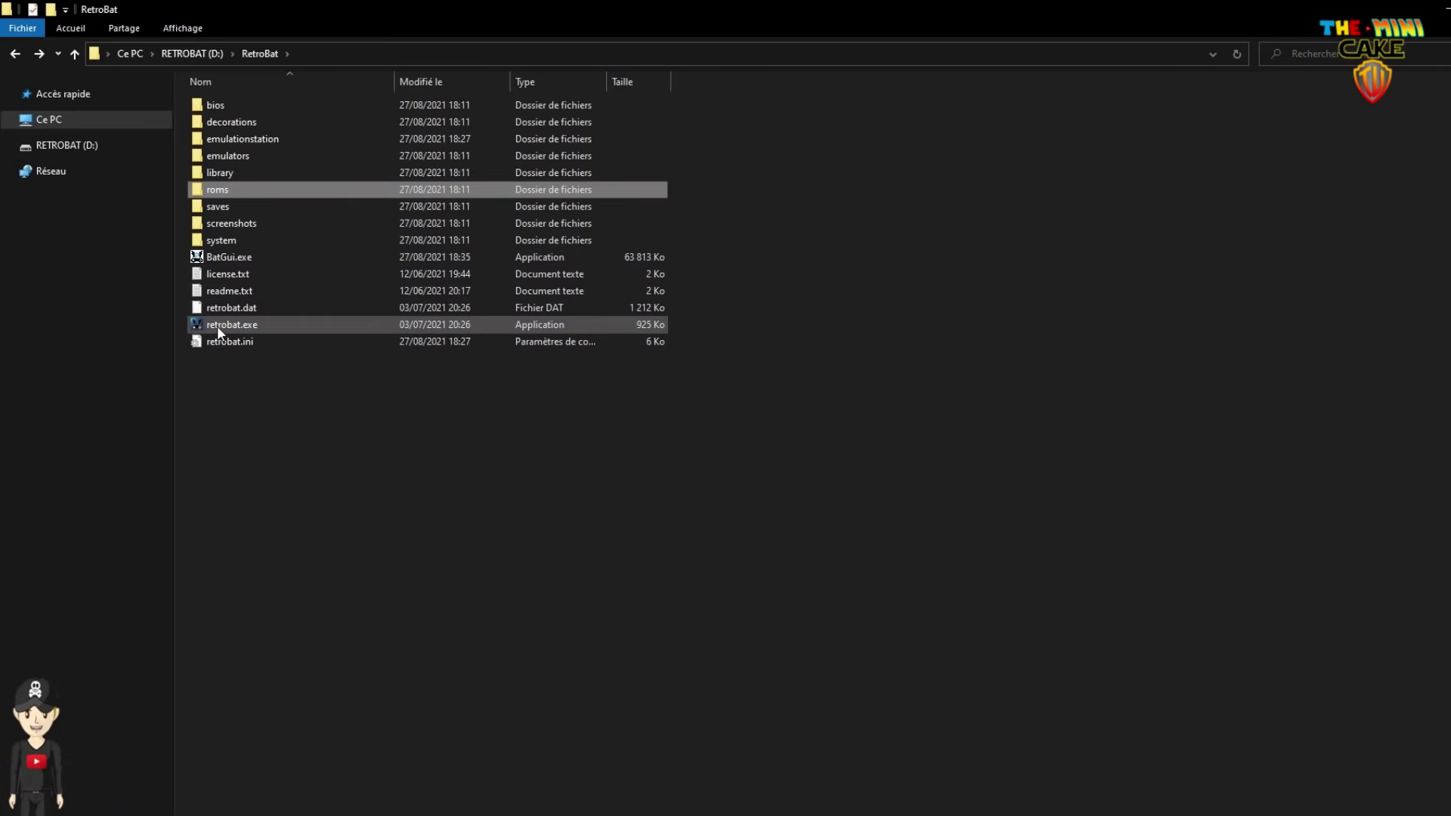
mouse_move(228, 328)
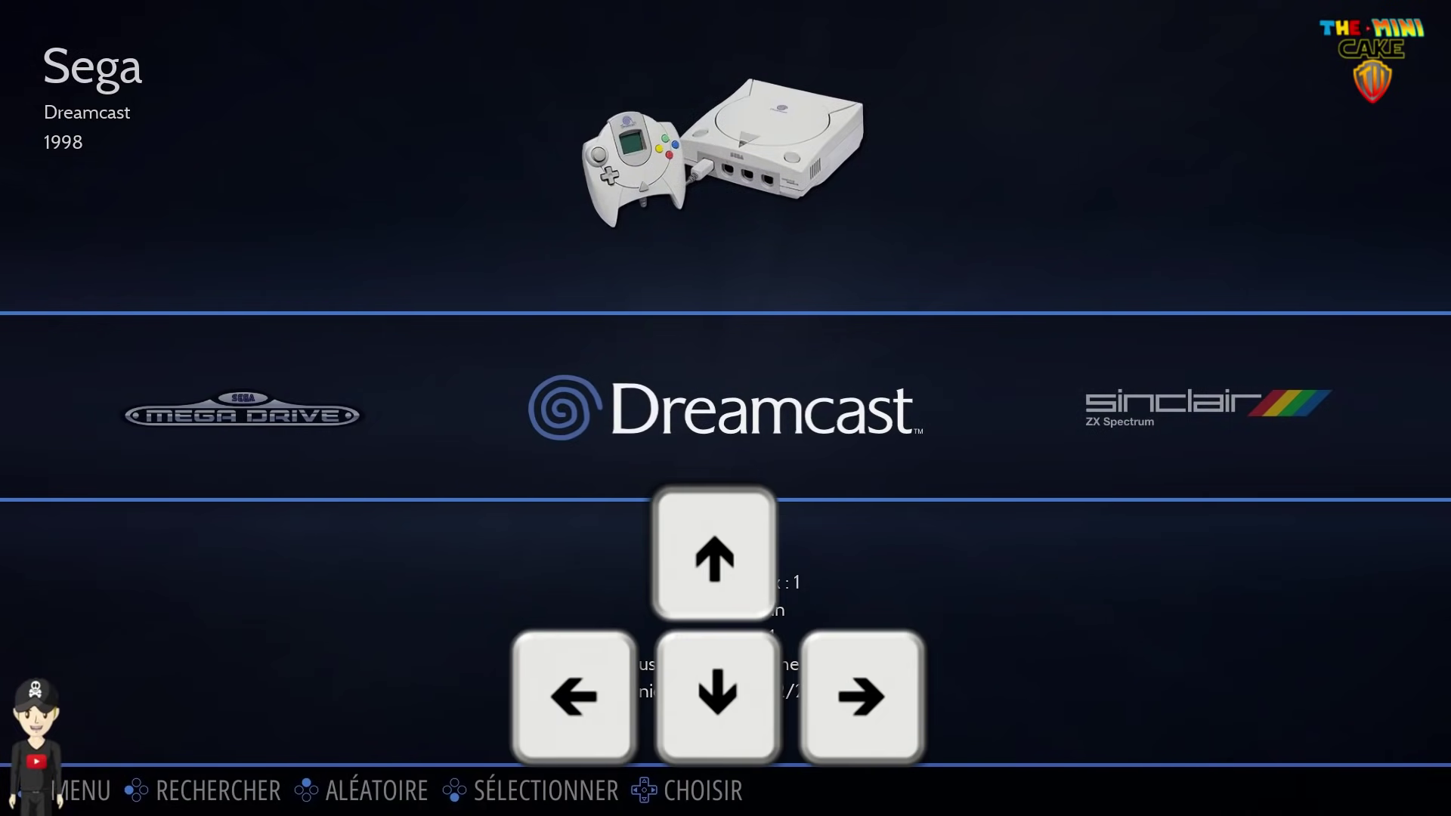
key("Left")
key("Left")
key("Left")
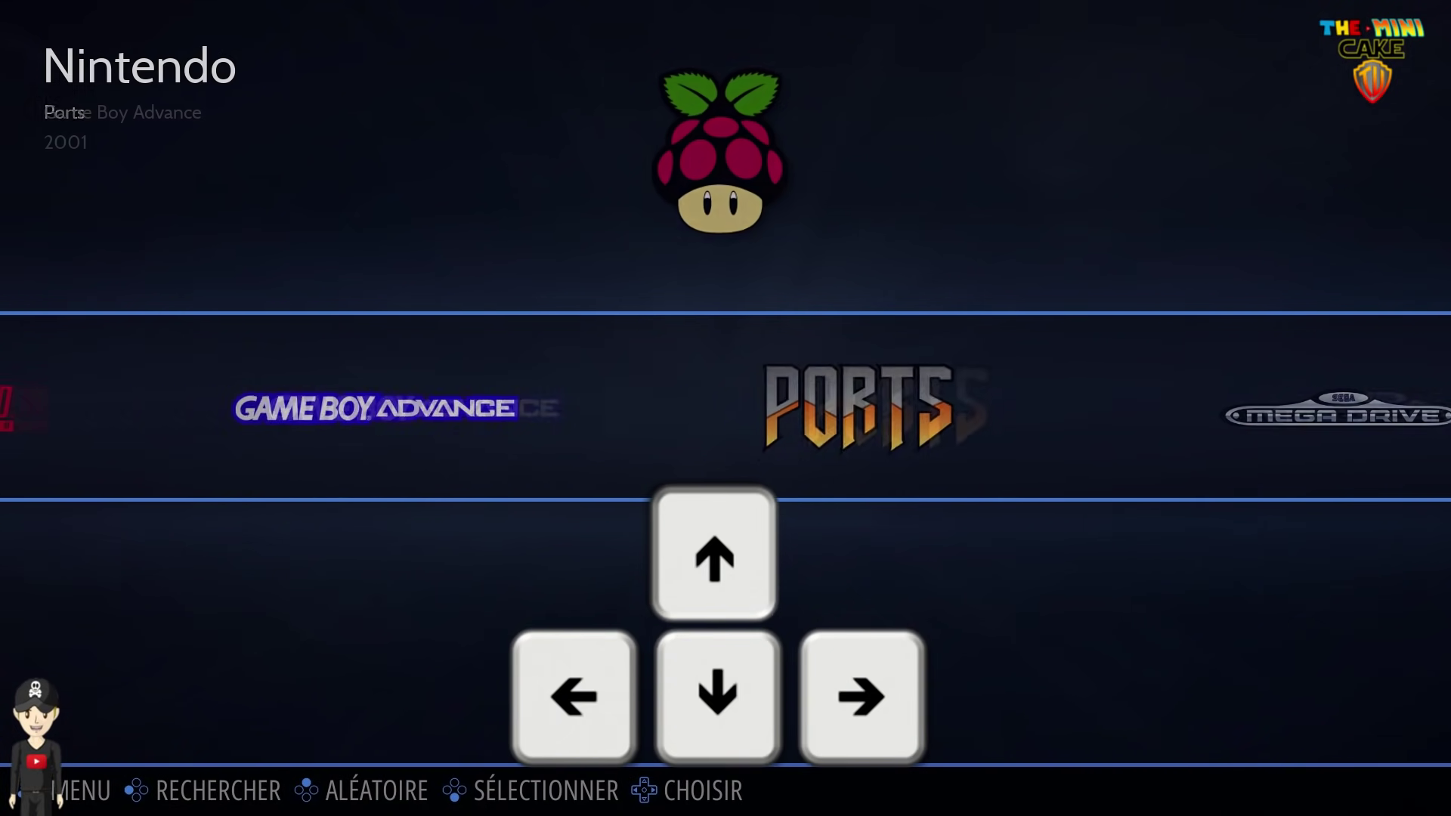
key("Left")
key("Right")
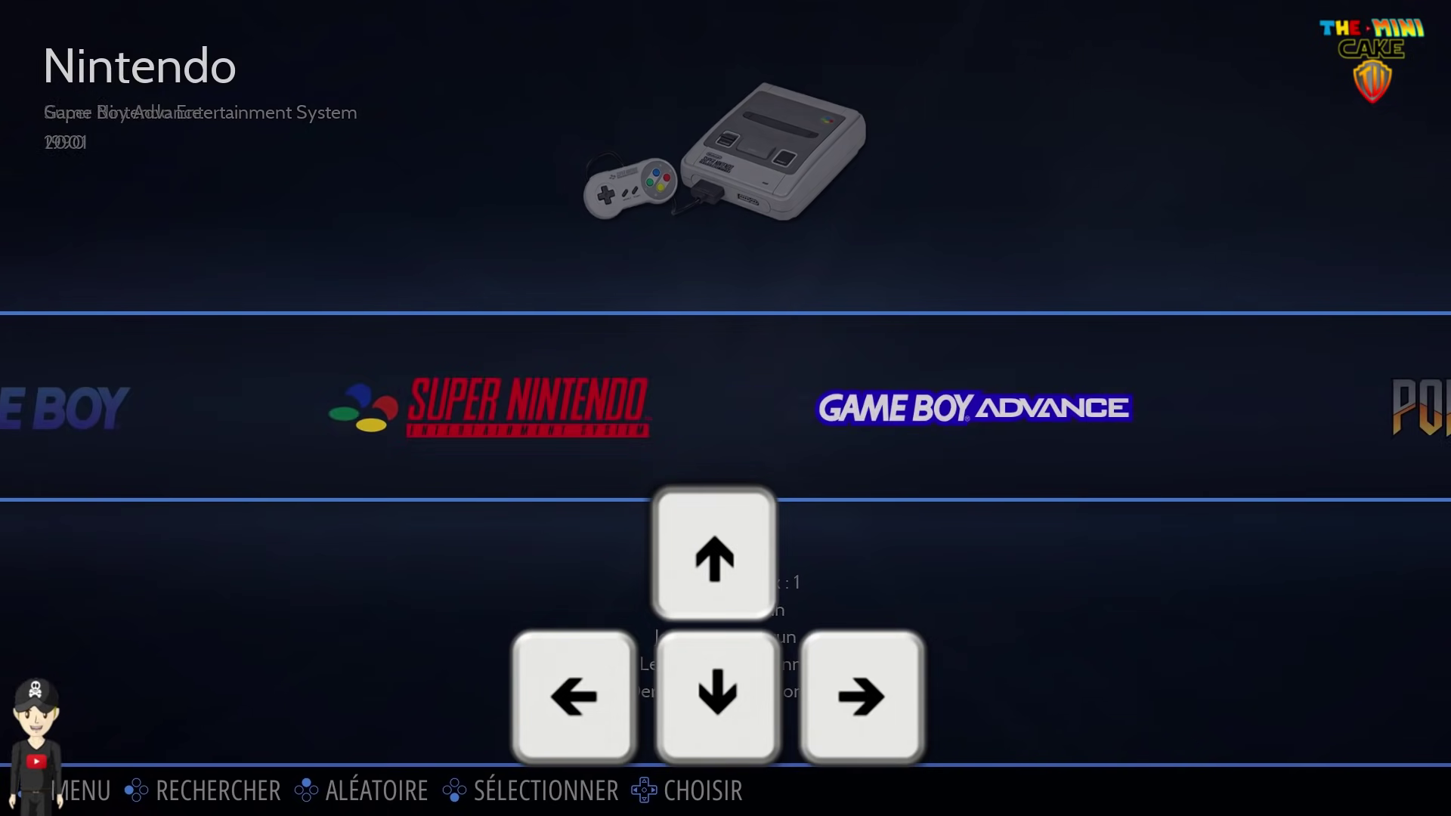
key("Right")
key("Right")
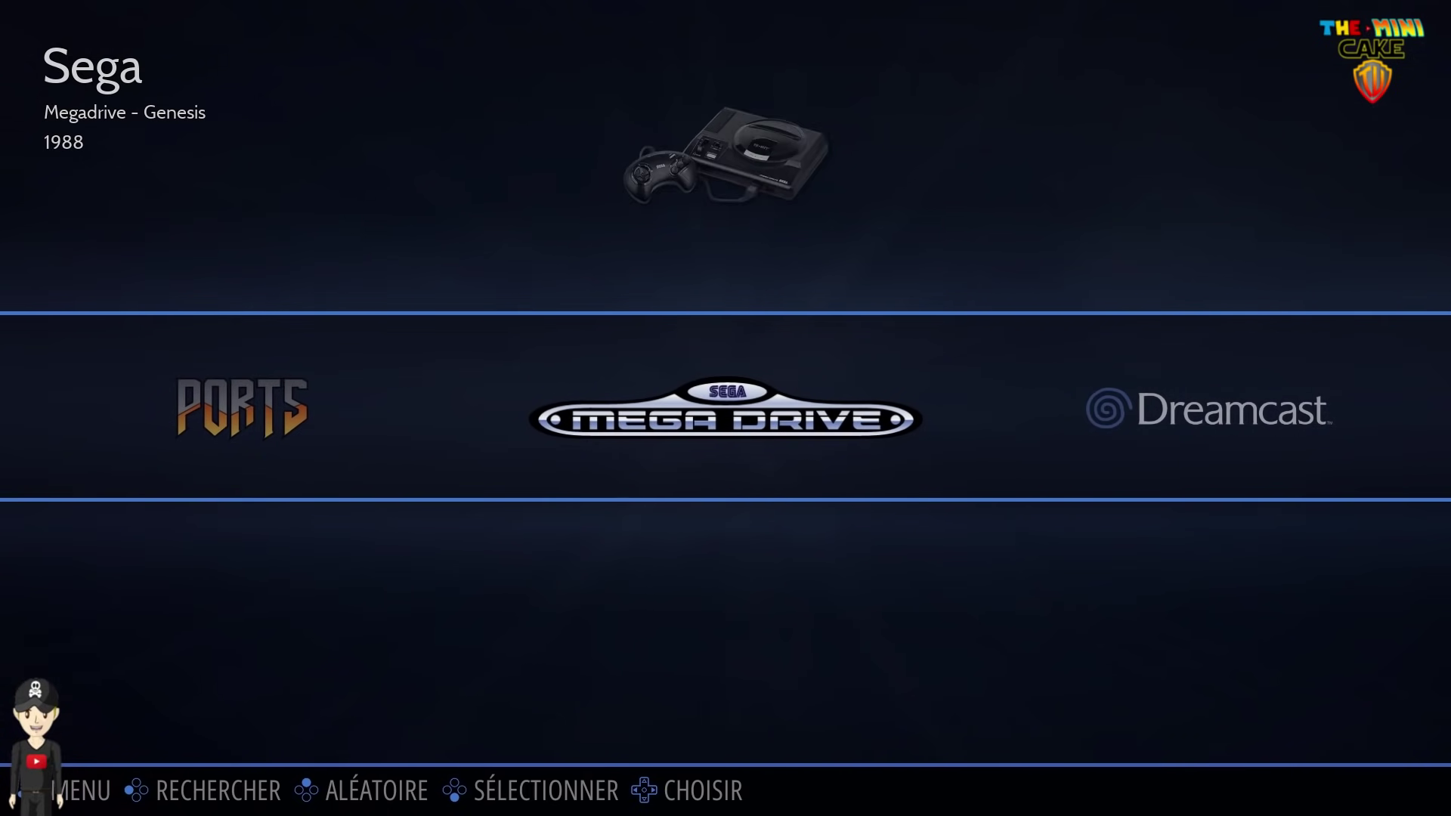
Step: Open RetroBat's main menu and move through its first settings entries, returning to the game settings entry
key("Return")
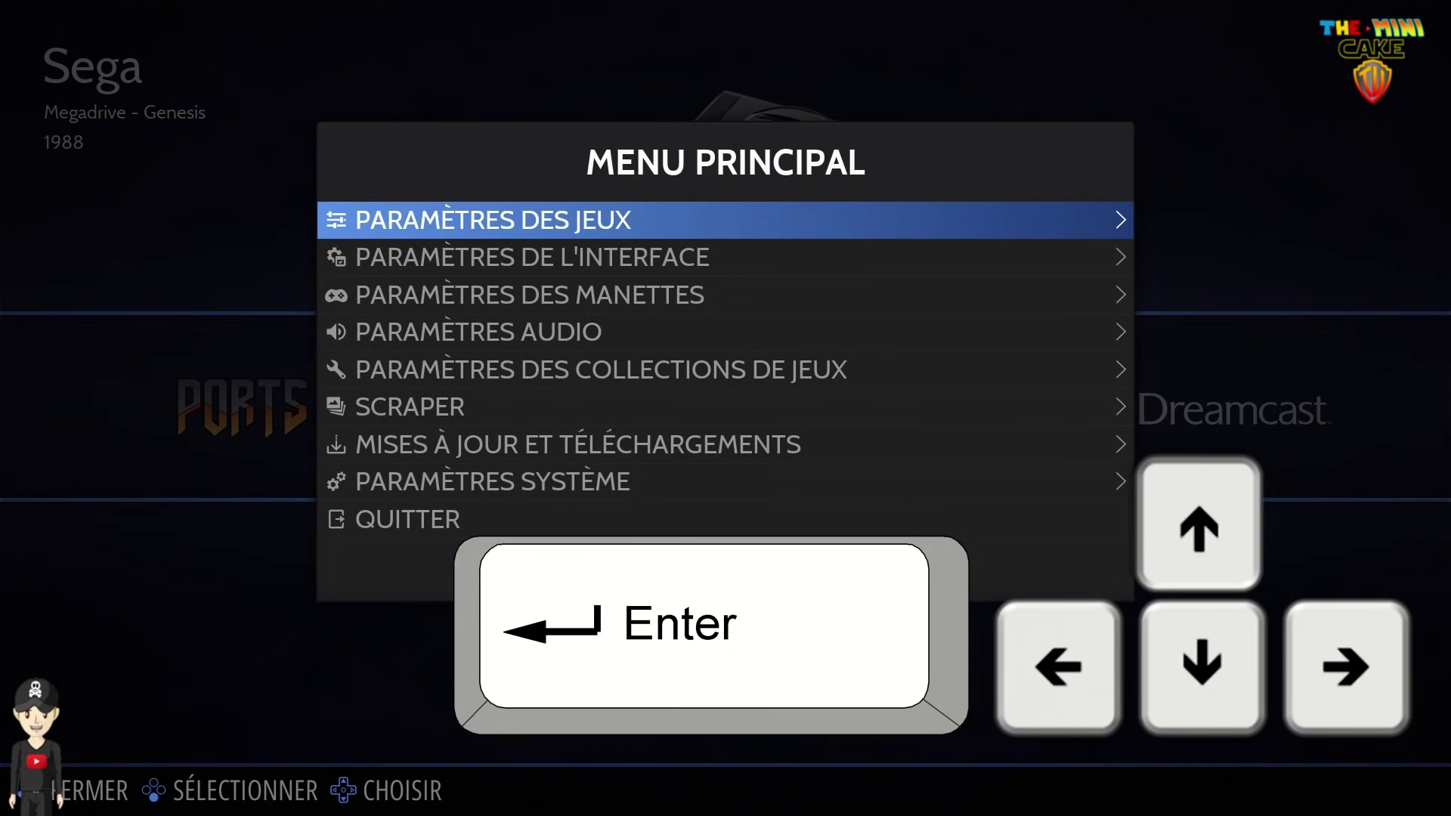
key("Down")
key("Down")
key("Up")
key("Up")
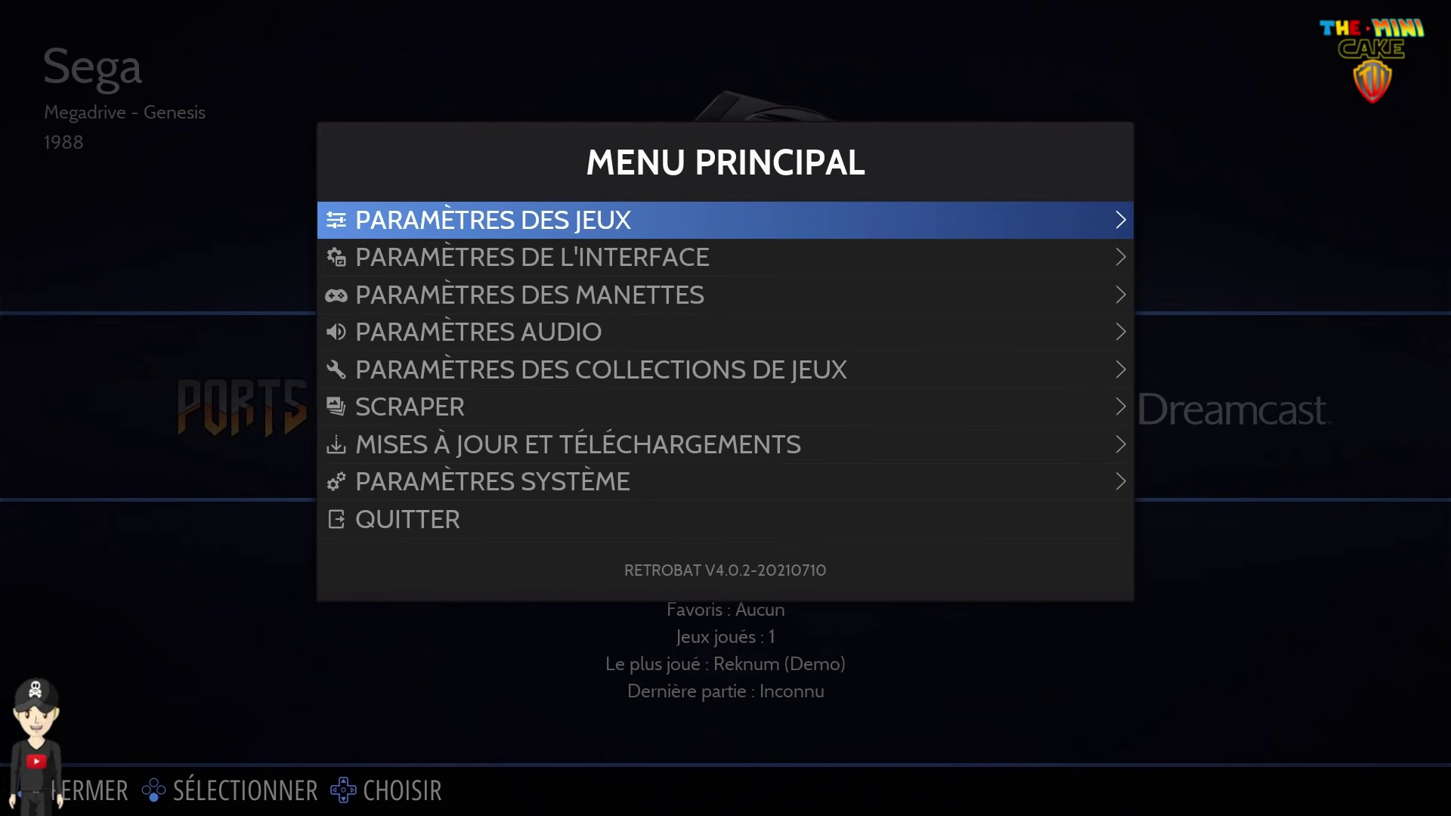
key("x")
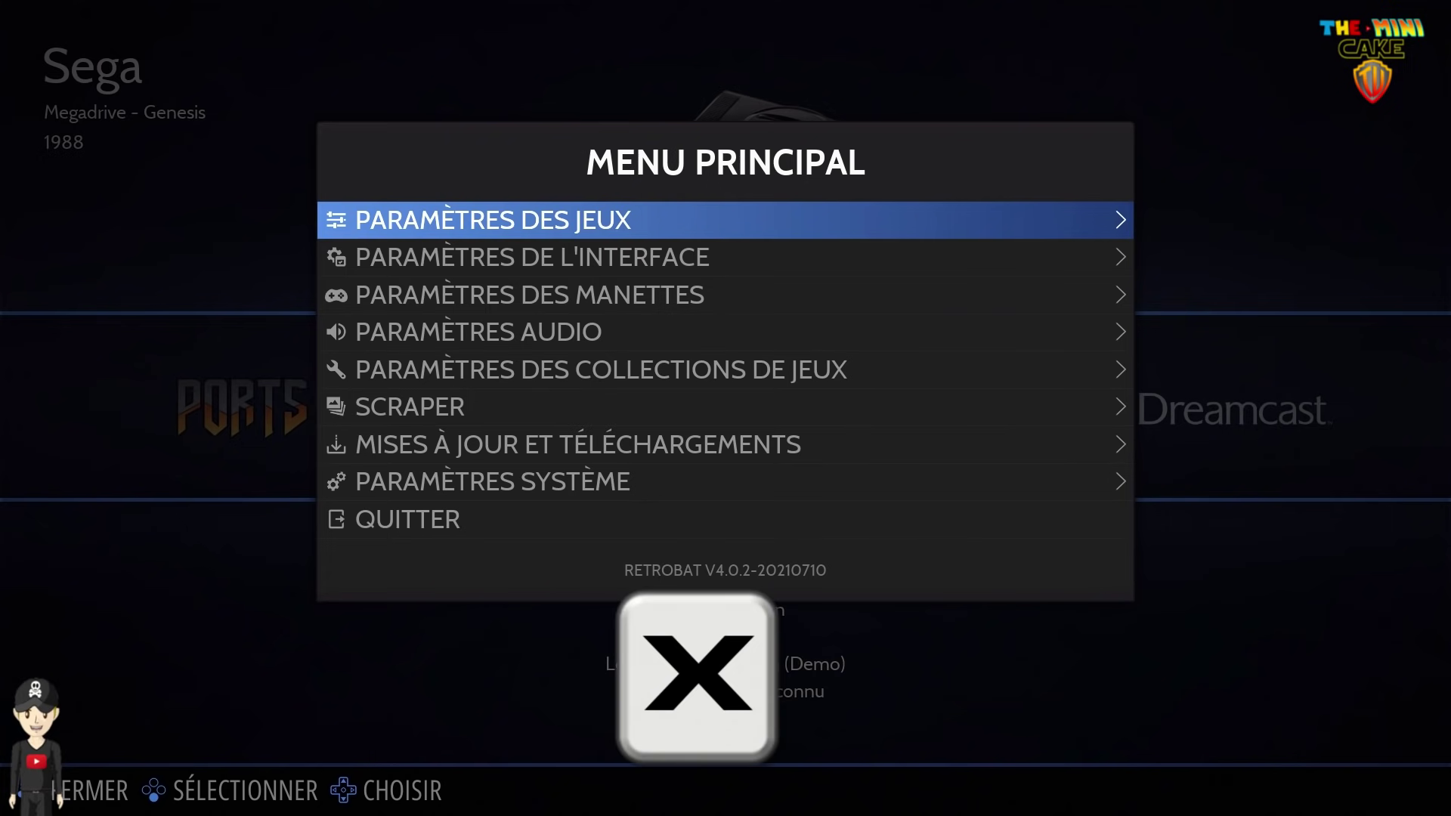
Step: Open the game settings from the main menu, go back to the main menu and close it
key("x")
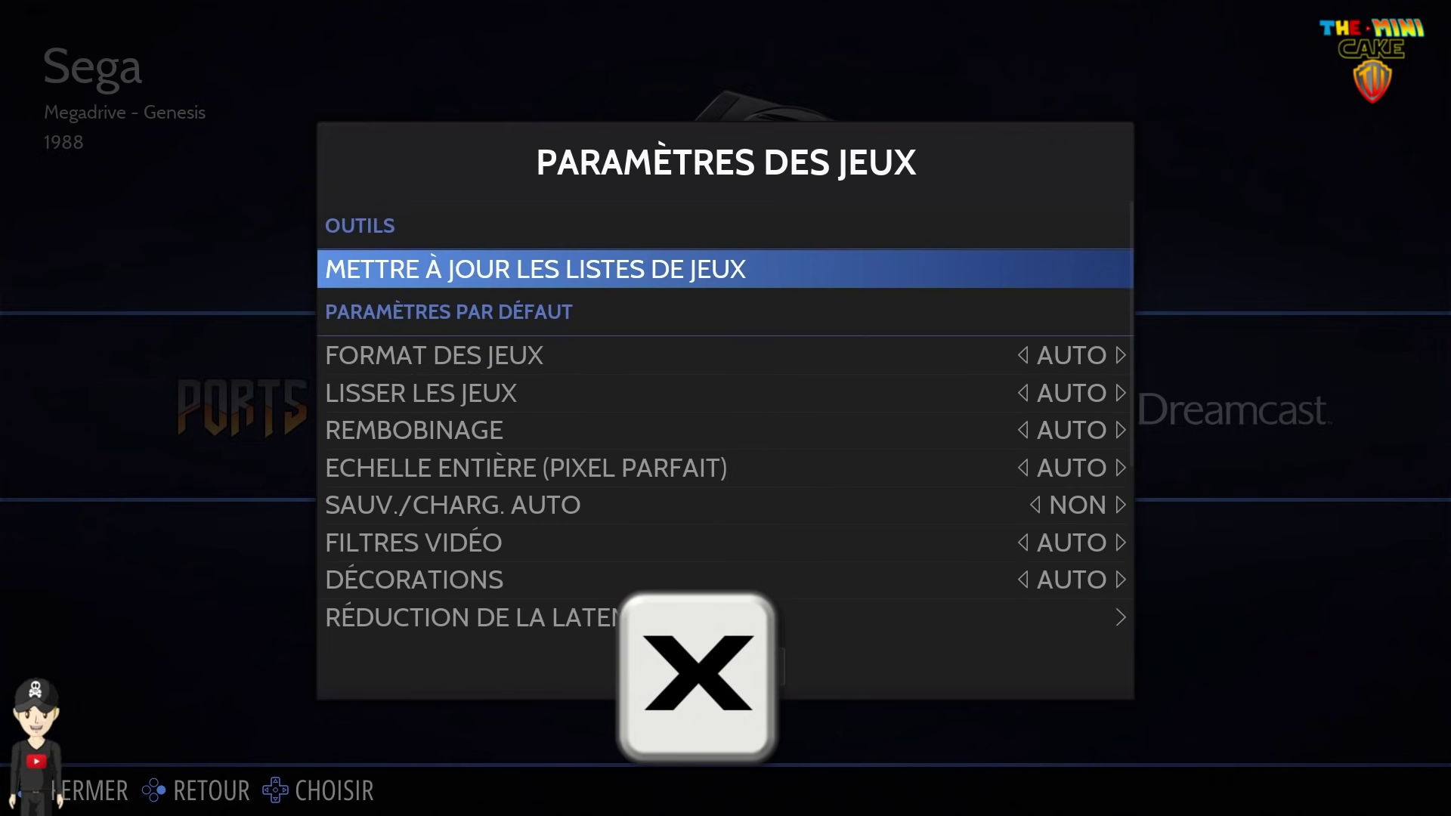
key("x")
key("z")
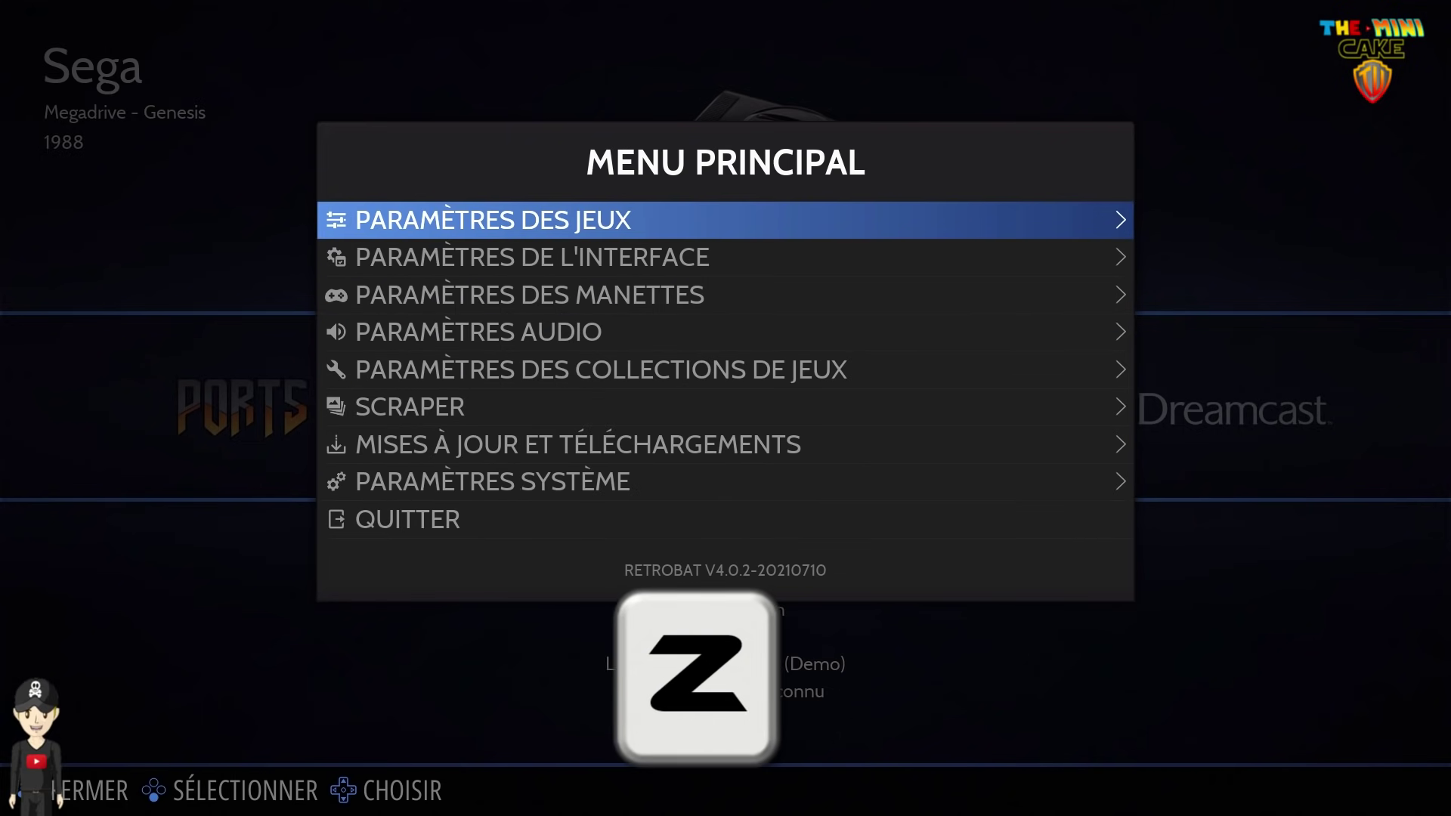
key("z")
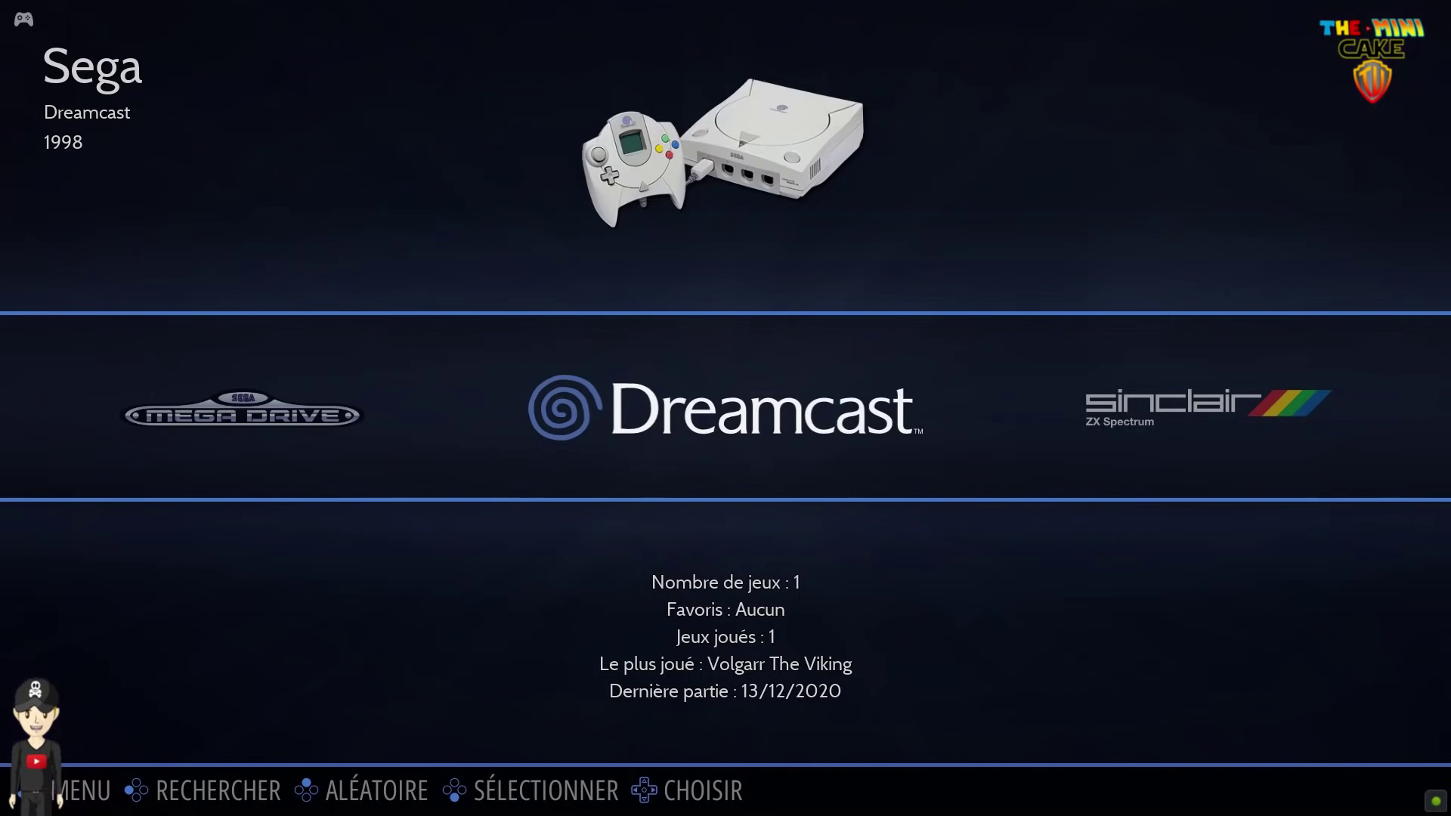
Step: Open the controller settings from the main menu and start configuring the detected controller, Manette 2
key("Return")
key("Down")
key("Down")
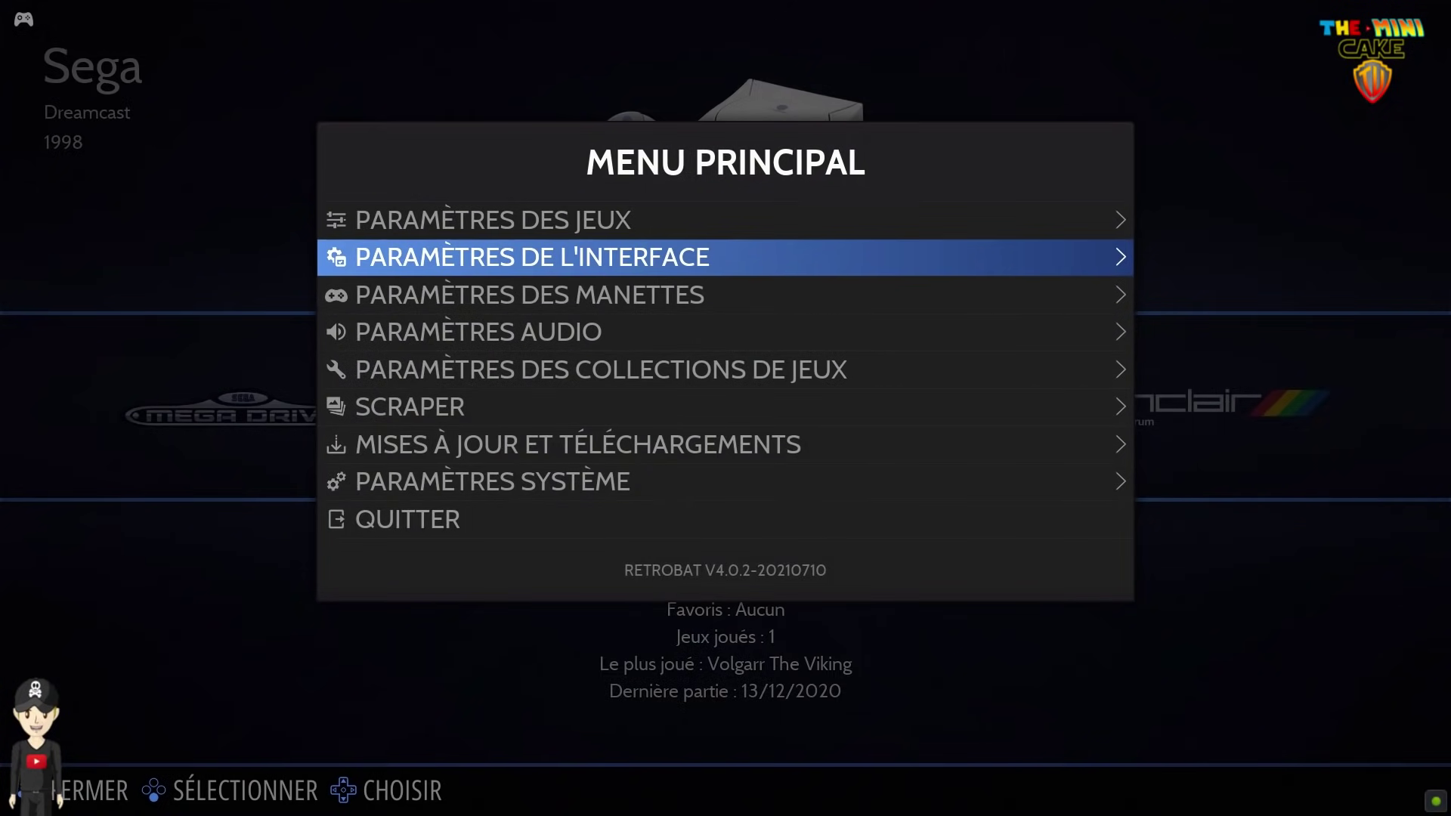
key("Return")
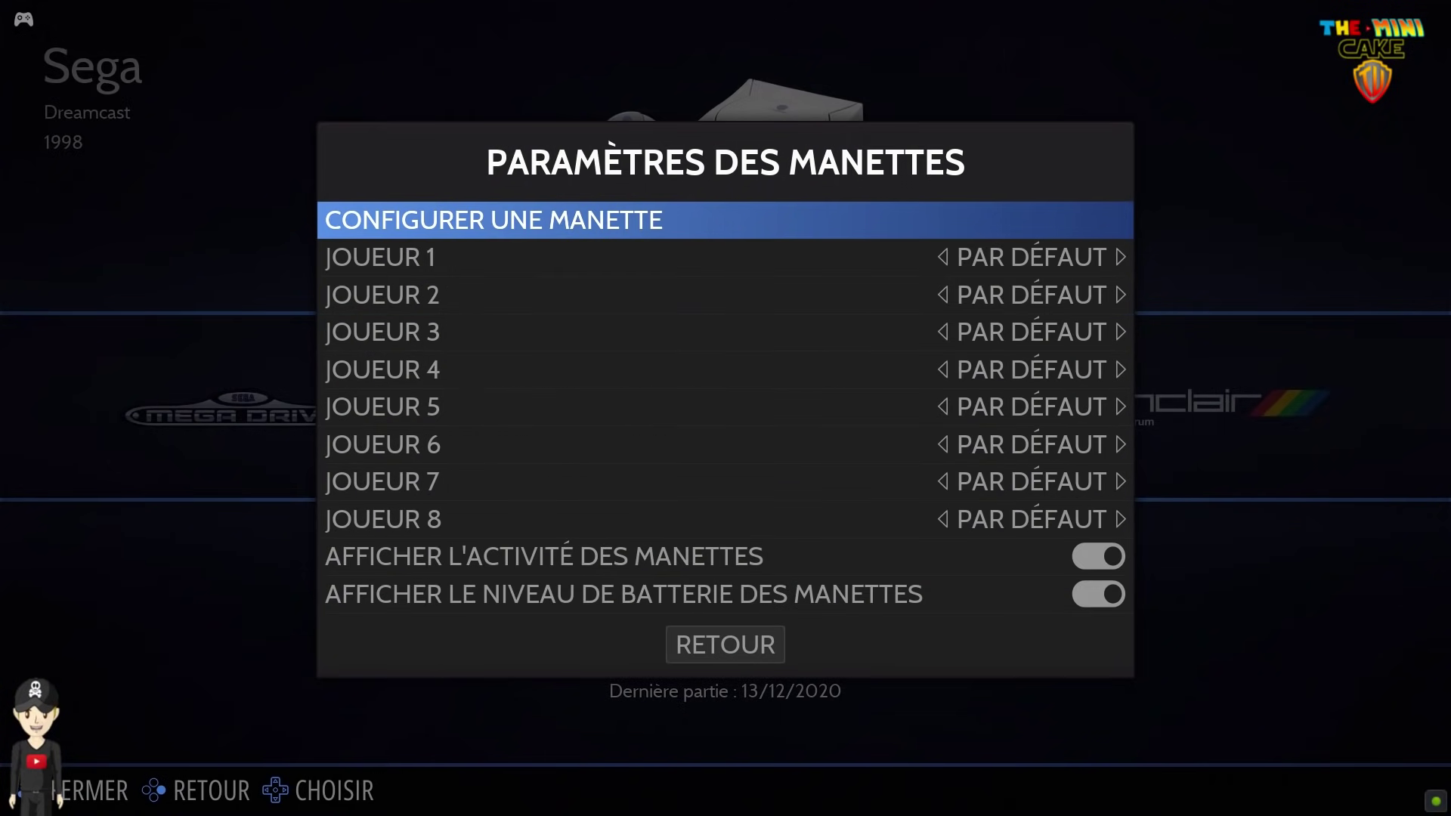
key("Return")
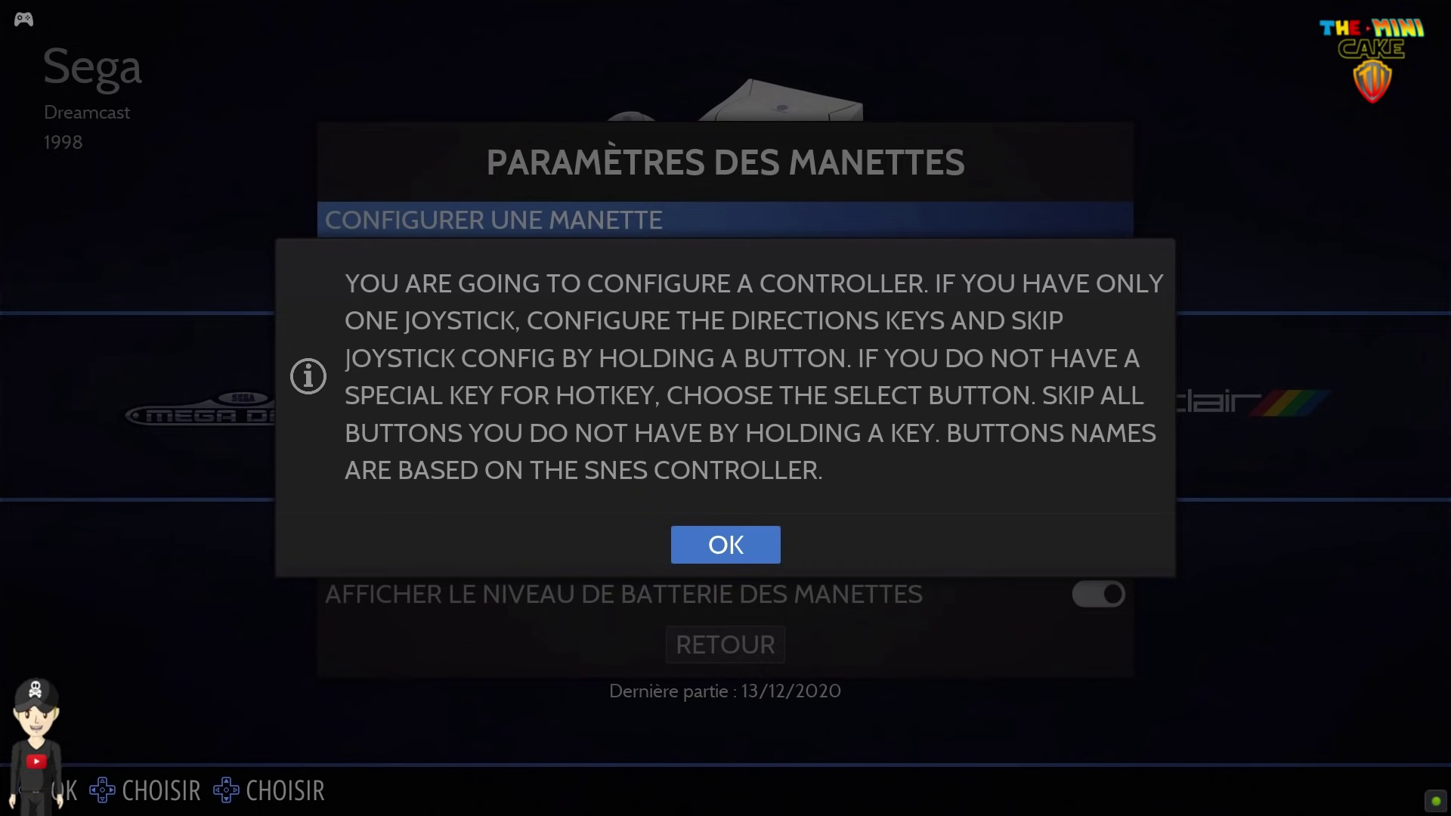
key("Return")
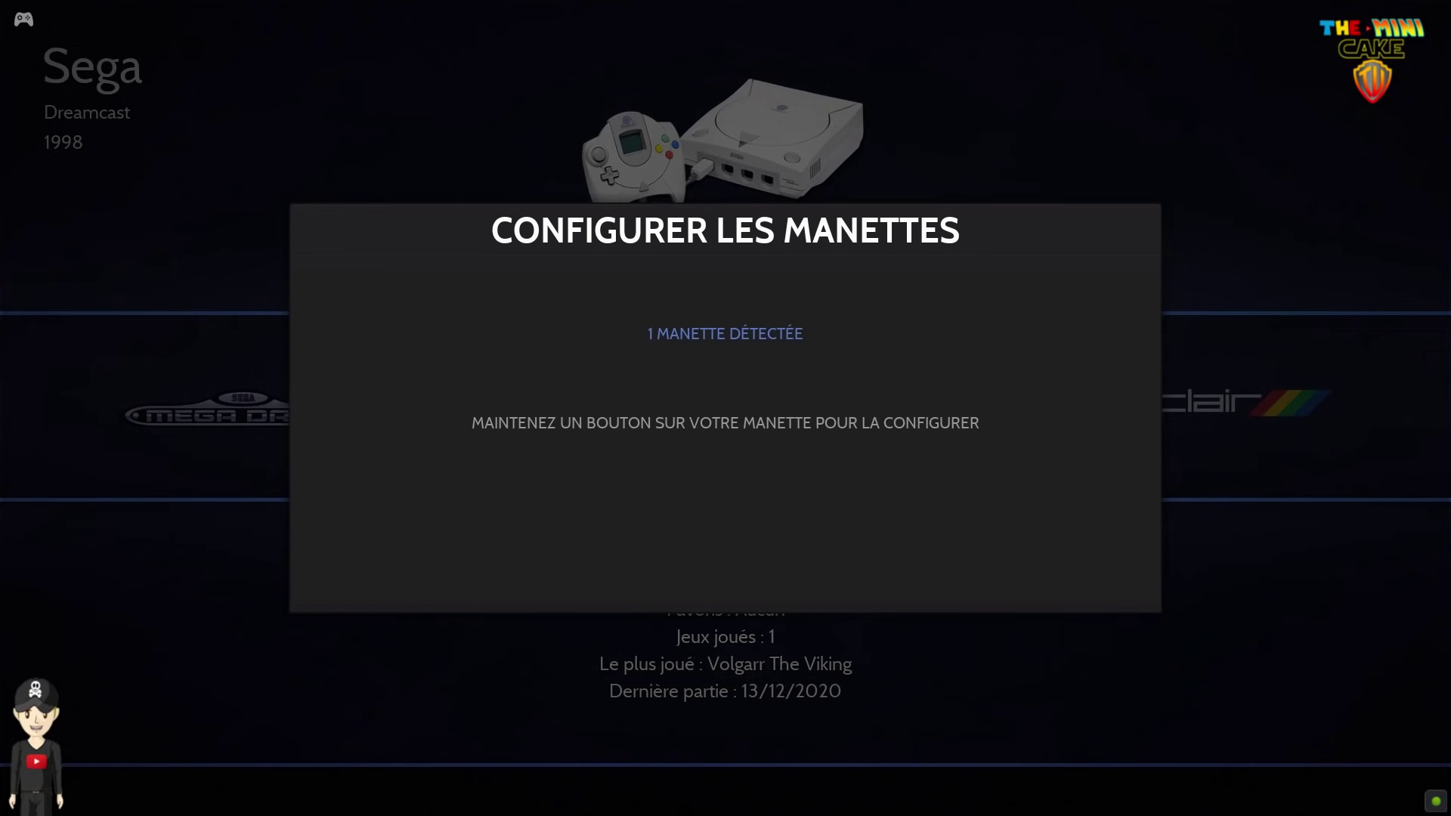
key("Return")
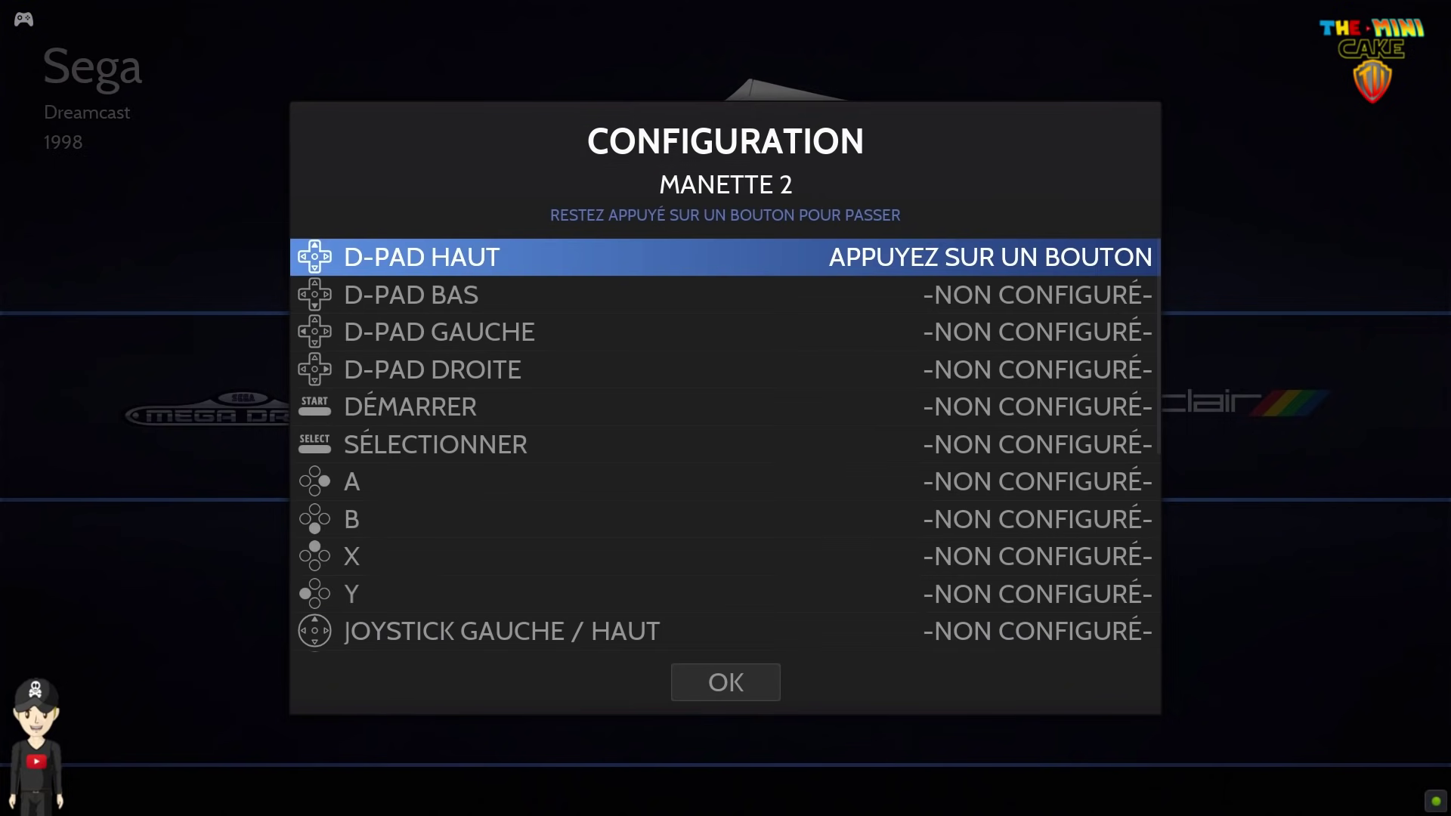
Step: Map the D-pad directions to HAT 0 up, down, left and right, Start to BUTTON 7 and Select to BUTTON 6
key("Up")
key("Down")
key("Left")
key("Right")
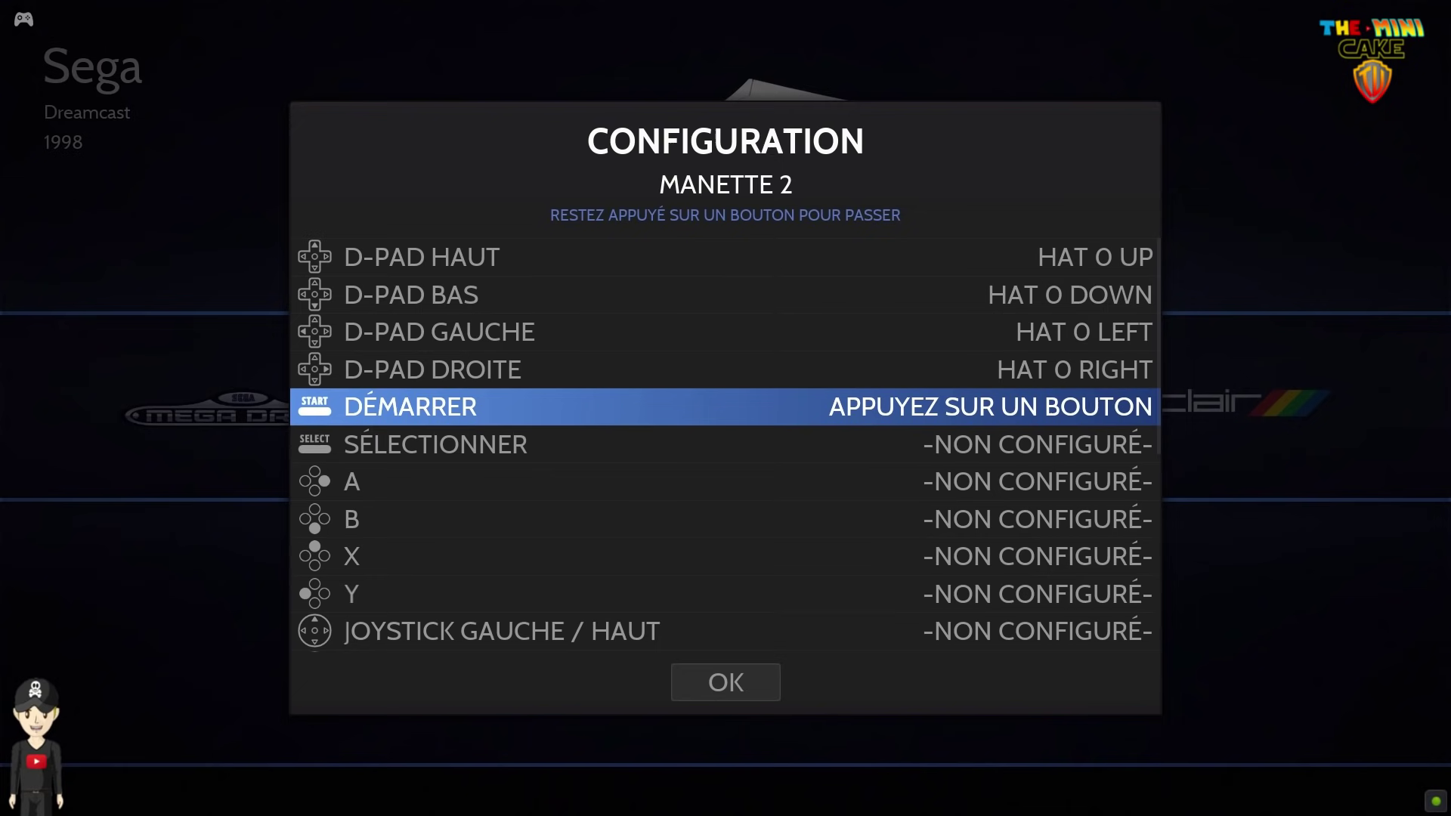
key("Return")
key("BackSpace")
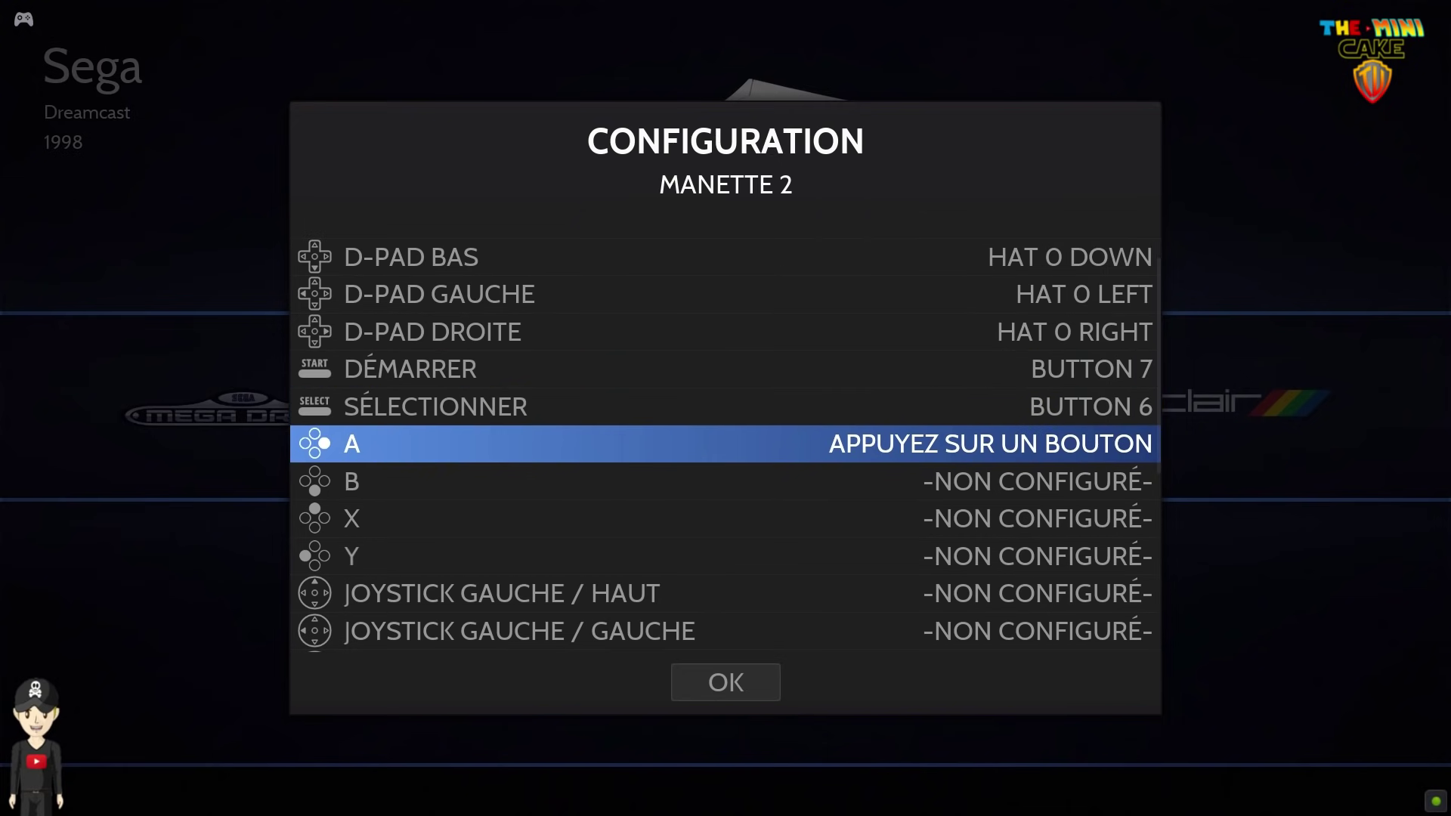
Step: Map controller button A to BUTTON 1, B to BUTTON 0, X to BUTTON 3 and Y to BUTTON 2
key("Return")
key("BackSpace")
key("x")
key("y")
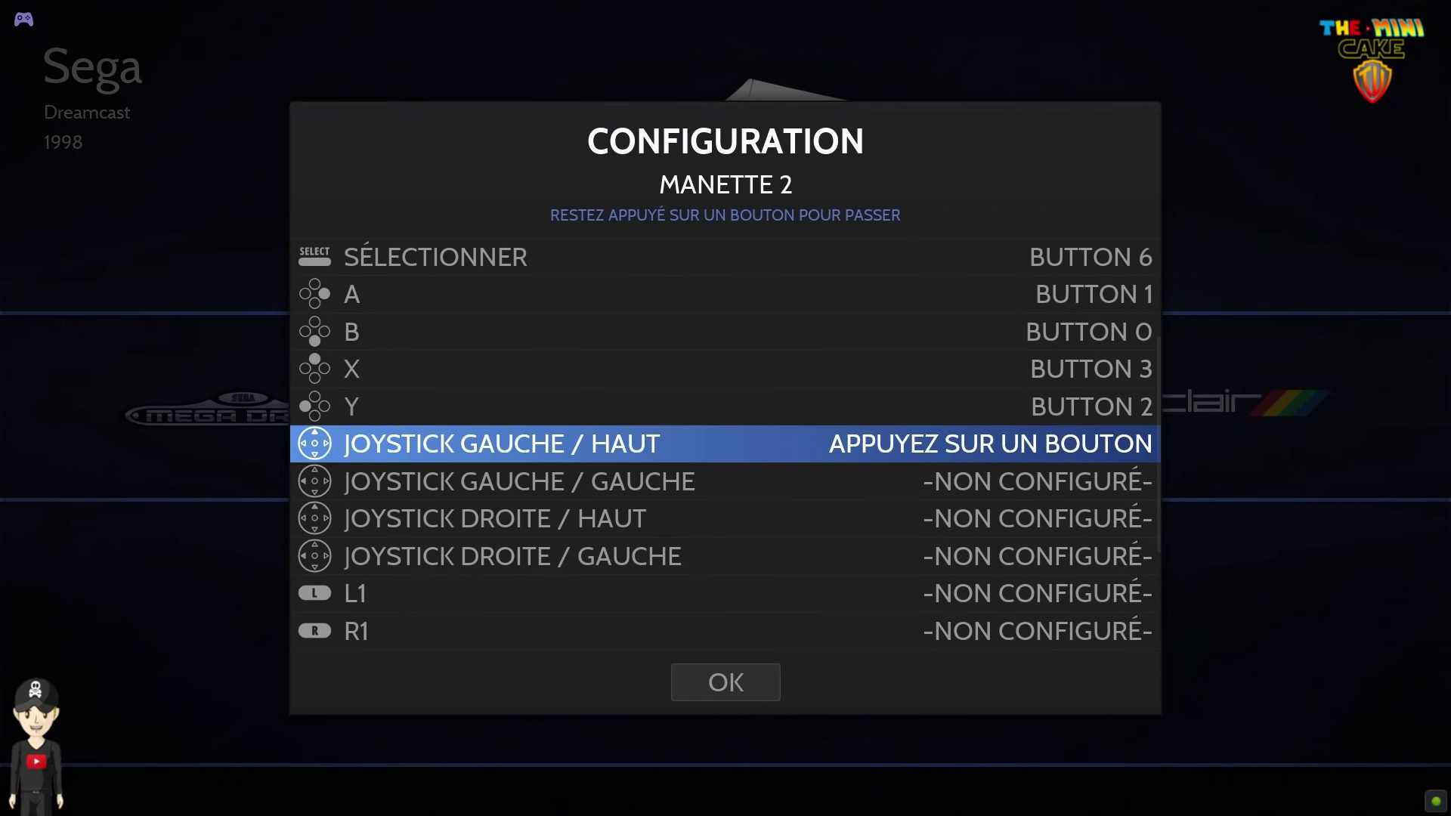
Step: Map the left joystick's up and left to AXIS 1- and AXIS 1+, and the right joystick's to AXIS 4- and AXIS 3-
key("Up")
key("Left")
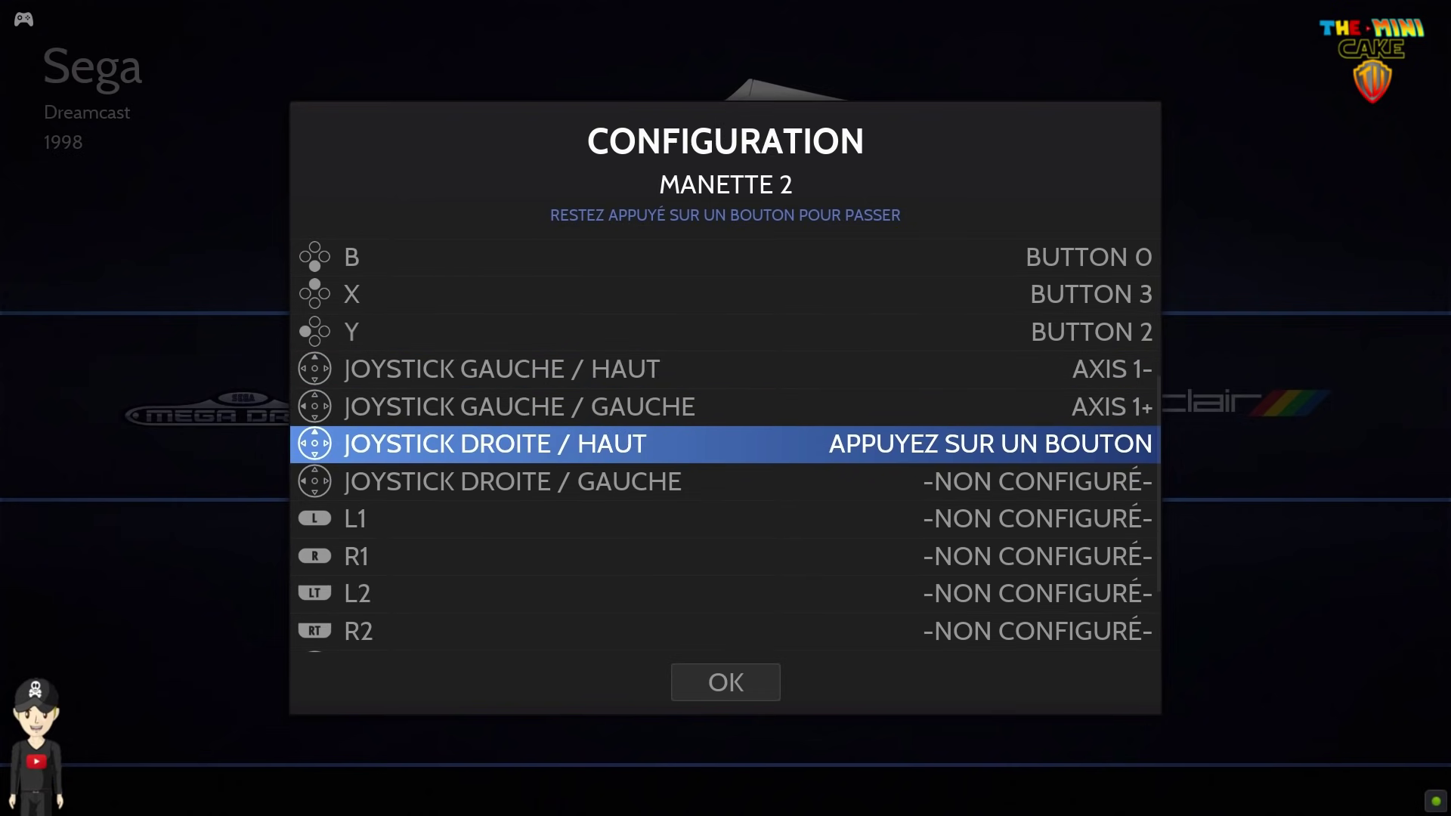
key("Up")
key("Left")
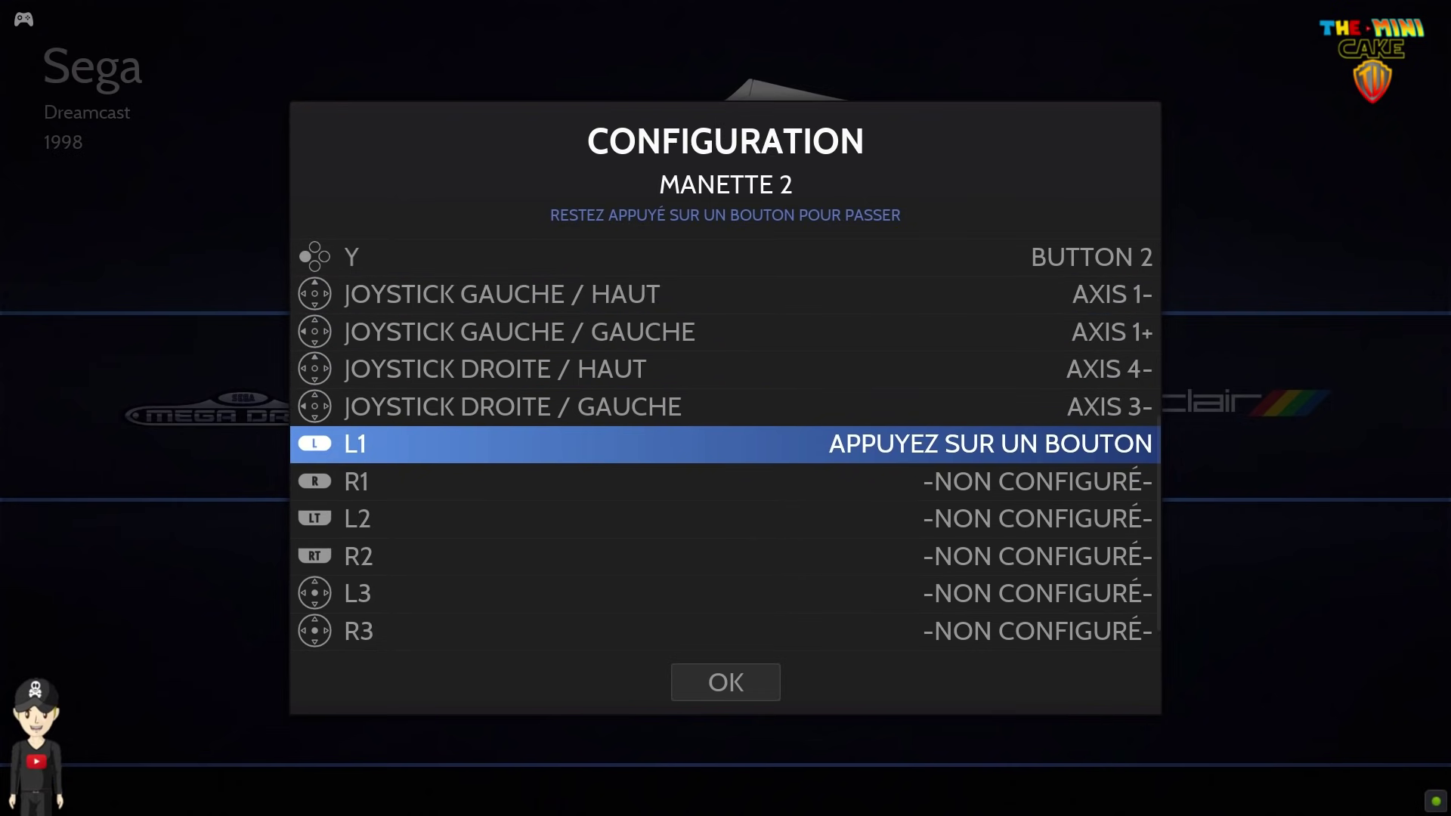
Step: Map L1 to BUTTON 4, R1 to BUTTON 5, L2 to AXIS 2+, R2 to AXIS 5+, L3 to BUTTON 8, plus R3, and finish the controller configuration
key("Page_Up")
key("Page_Down")
key("Home")
key("End")
key("Return")
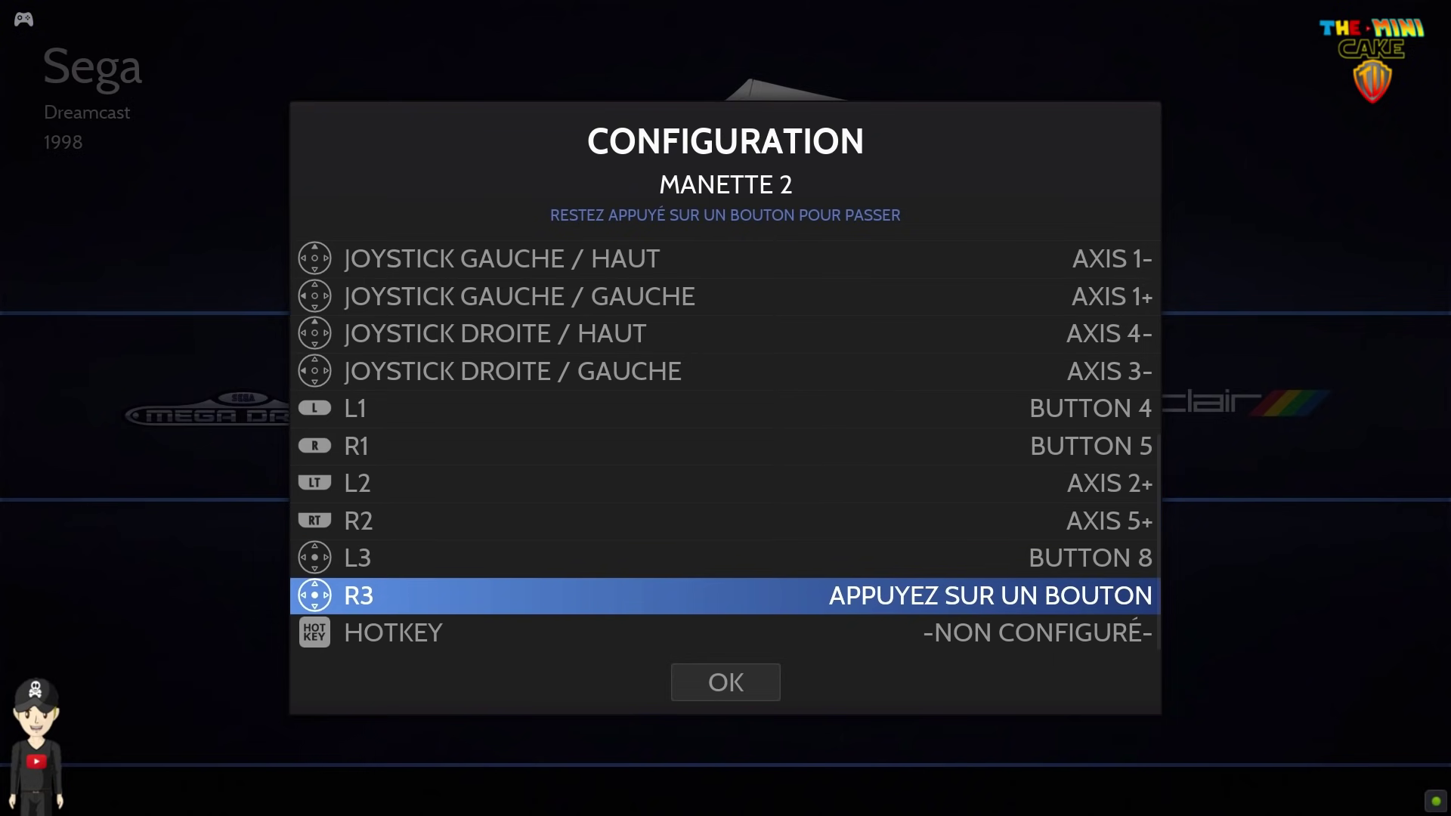
key("Return")
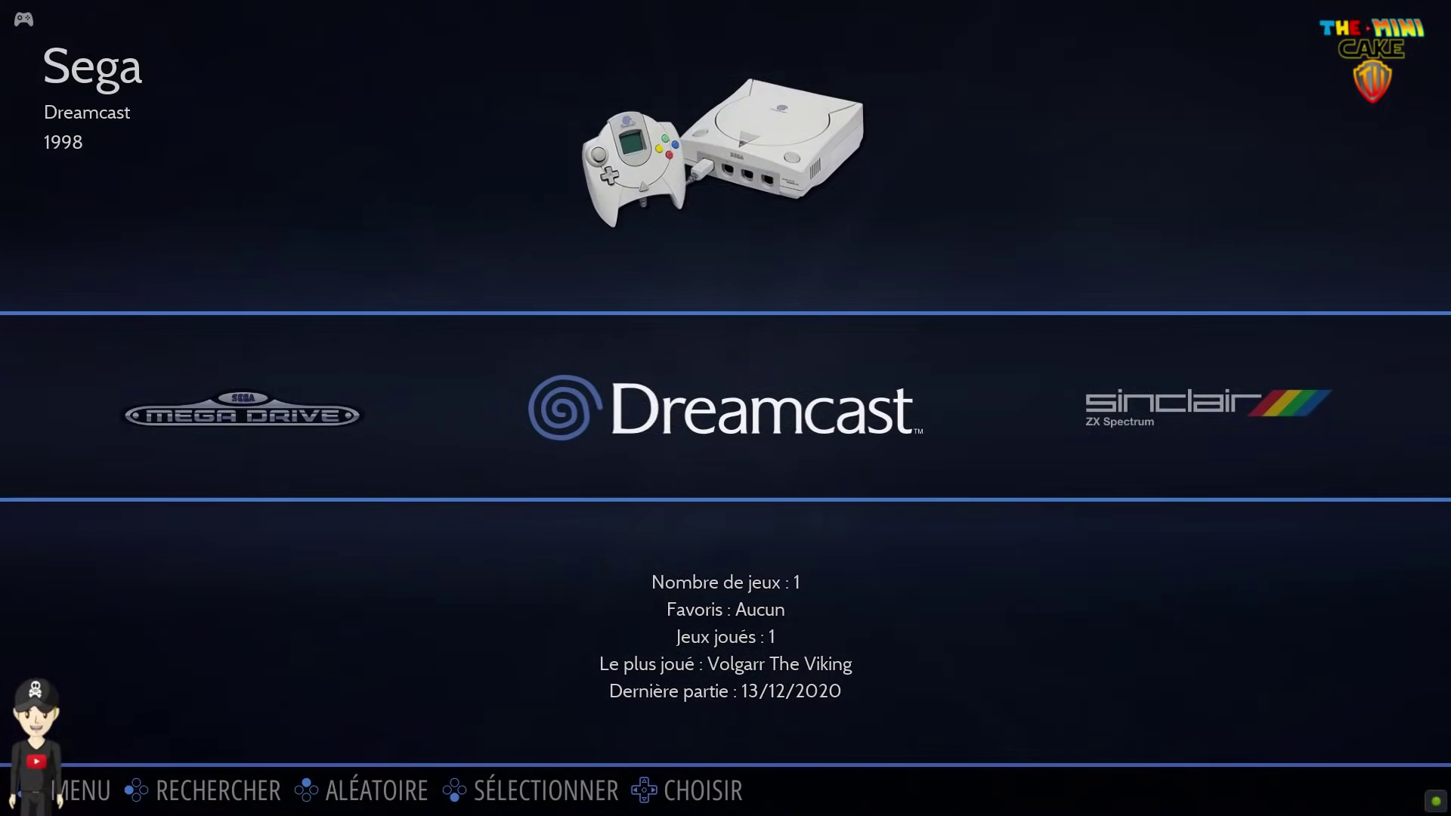
Step: Set the default game format (Format des jeux) to 9/16 in the game settings
key("Escape")
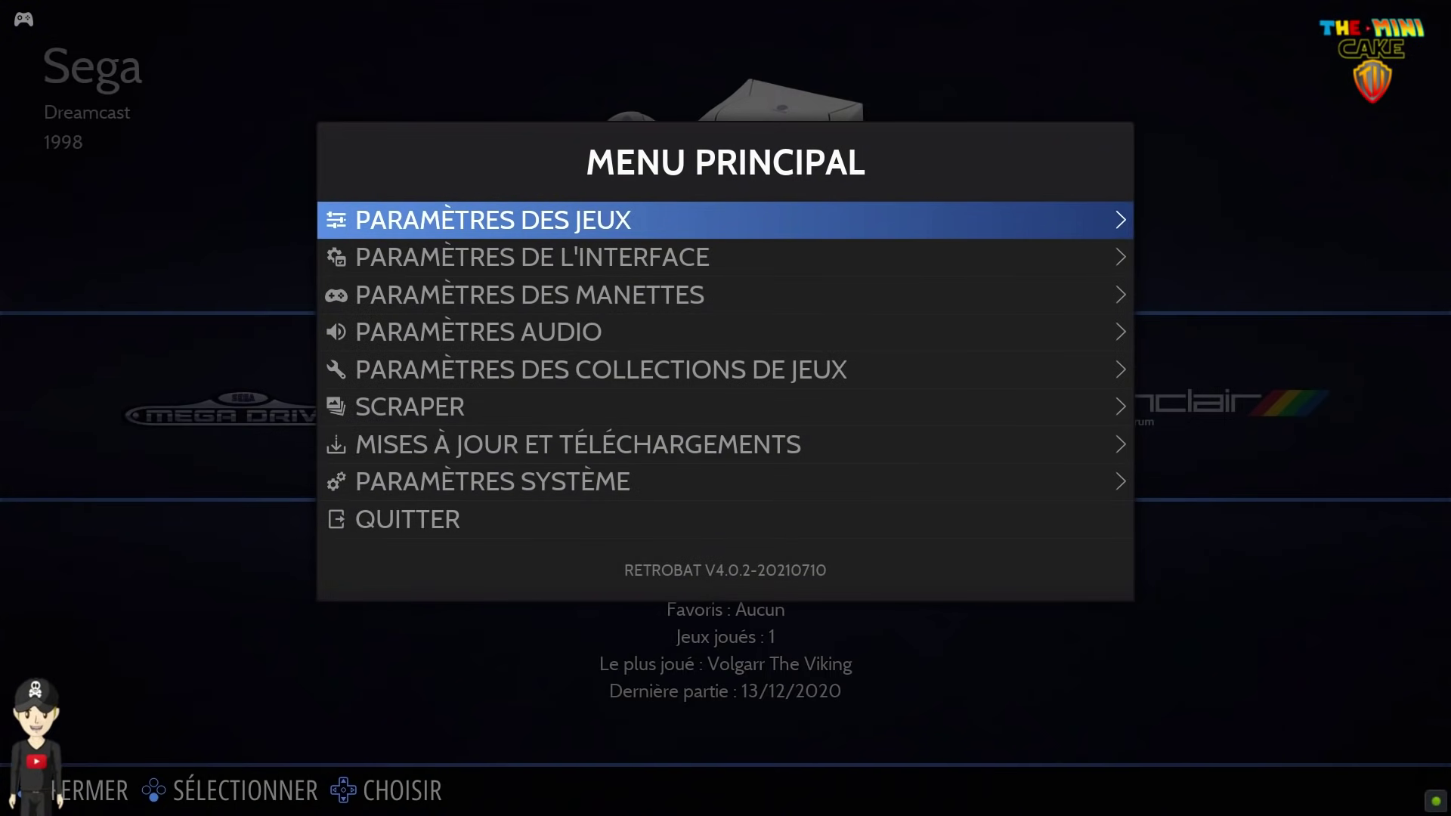
key("Return")
key("Down")
key("Right")
key("Down")
key("Down")
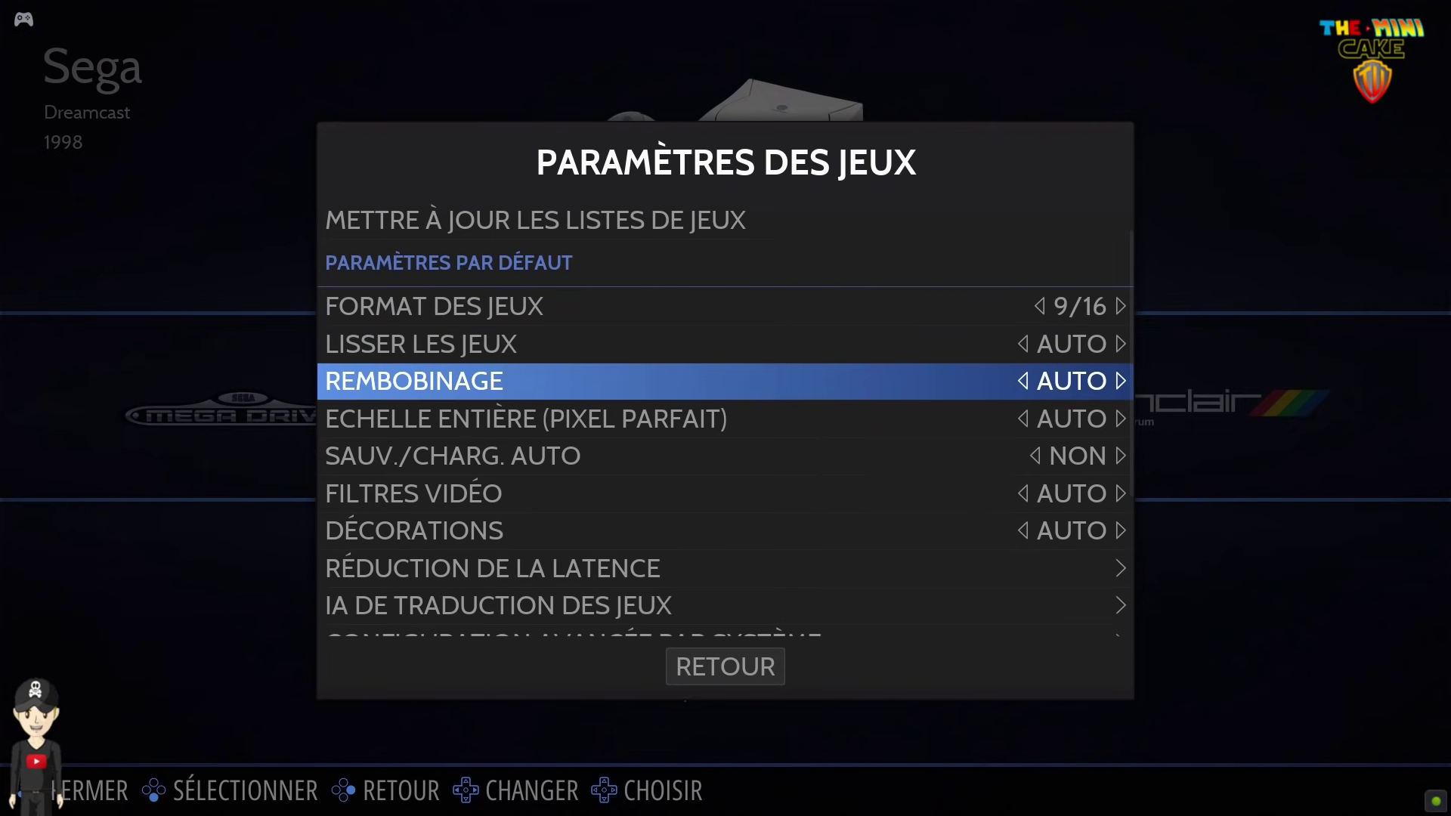
Step: Go through the remaining game settings and open the missing BIOS list (BIOS manquants)
key("Down")
key("Down")
key("Down")
key("Down")
key("Down")
key("Down")
key("Down")
key("Down")
key("Down")
key("Down")
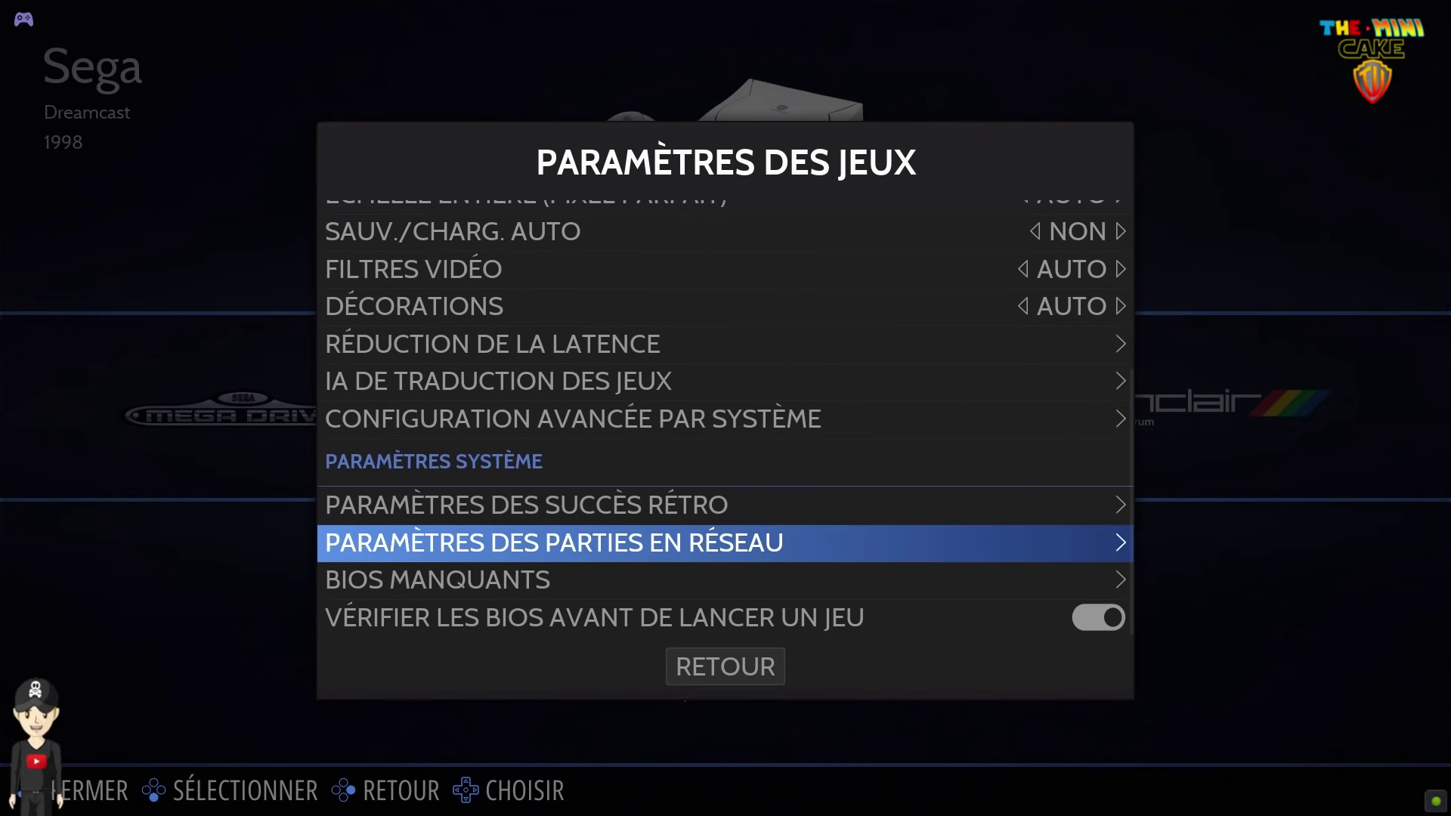
key("Down")
key("Down")
key("Down")
key("Down")
key("Down")
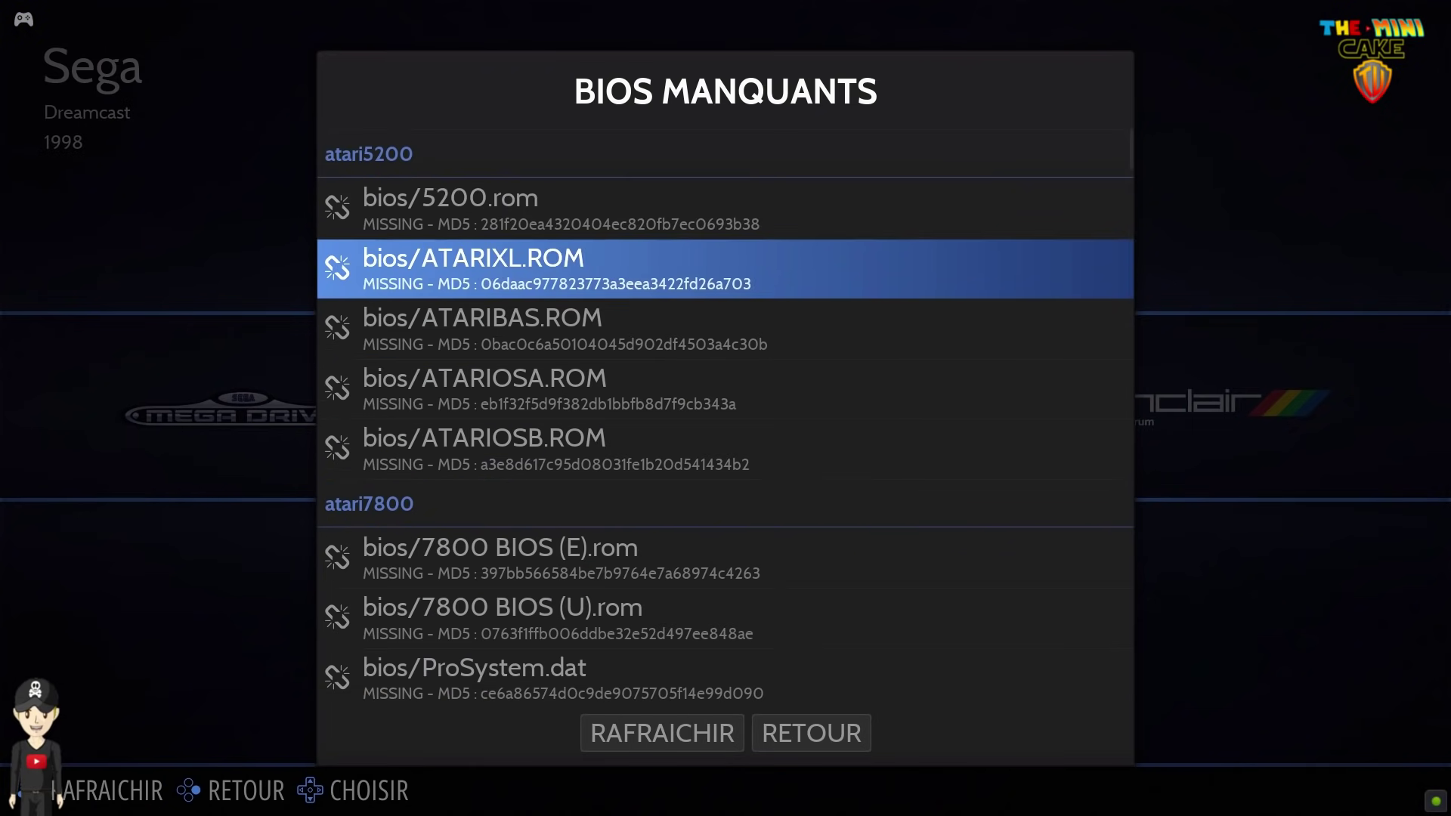
Step: Examine the missing BIOS files system by system, from the Atari systems down to the PS2
key("Down")
key("Down")
key("Down")
key("Down")
key("Down")
key("Down")
key("Down")
key("Down")
key("Down")
key("Down")
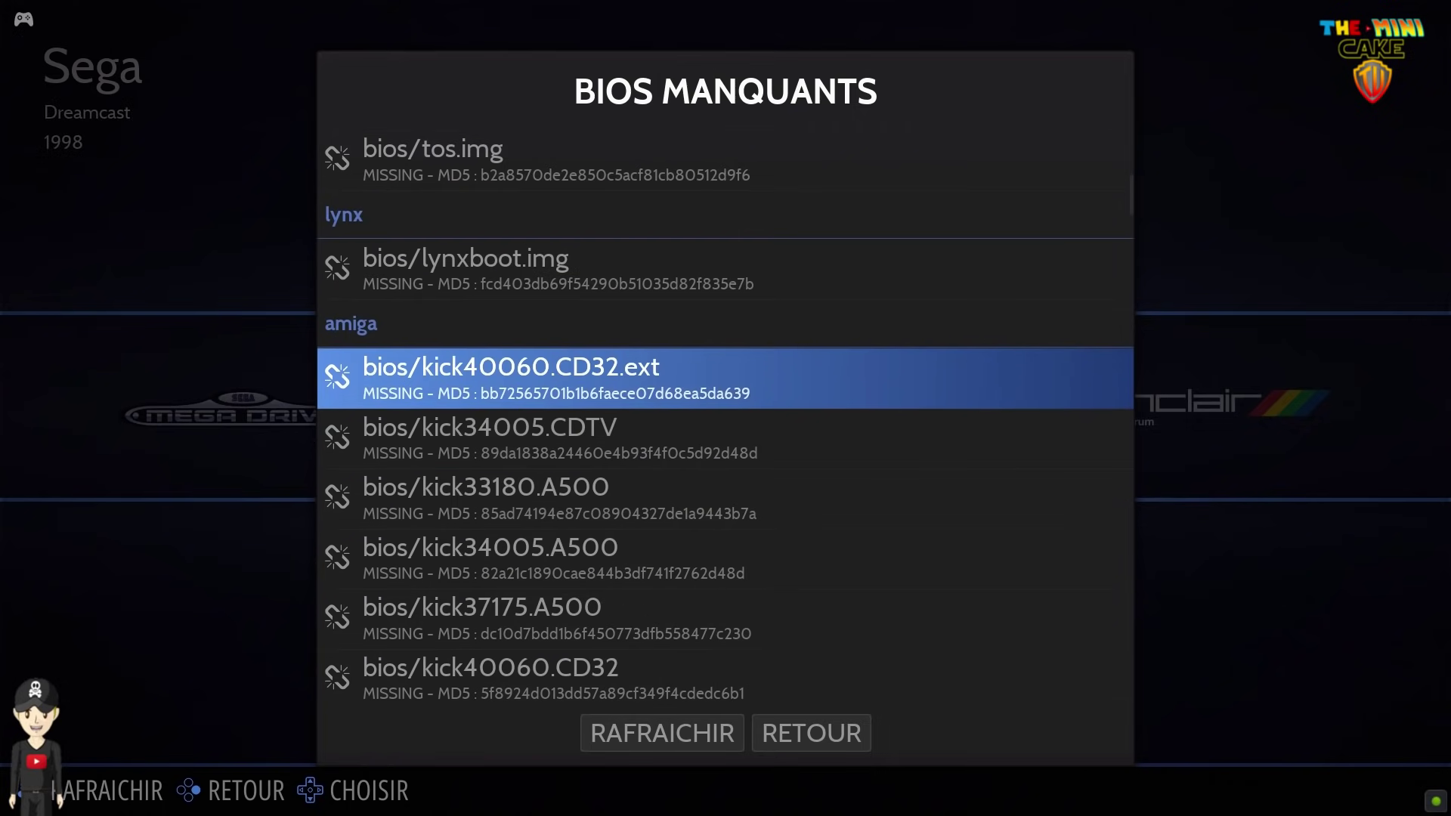
key("Down")
key("Down")
key("Down")
key("Down")
key("Down")
key("Down")
key("Down")
key("Down")
key("Down")
key("Down")
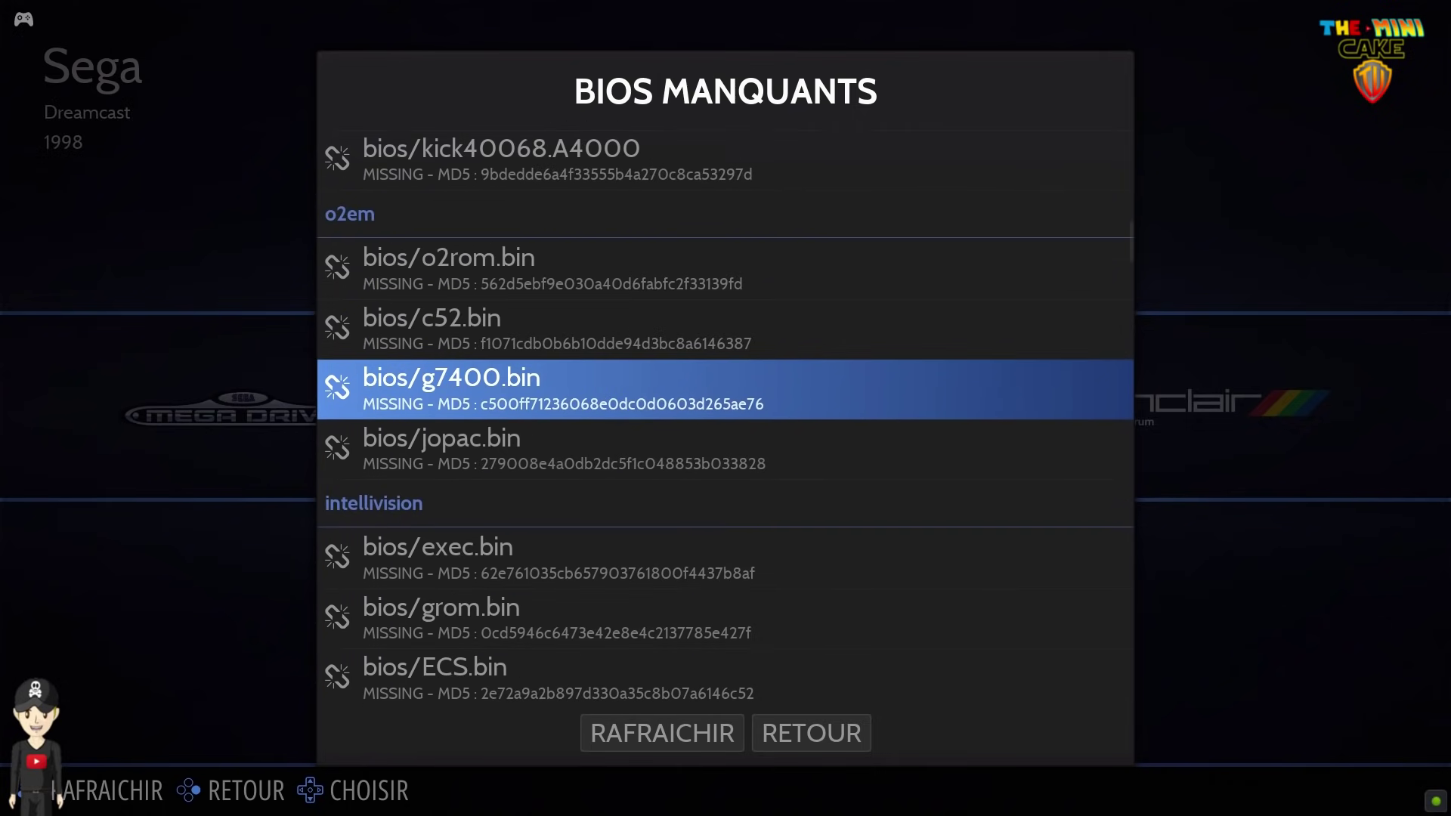
key("Down")
key("Down")
key("Down")
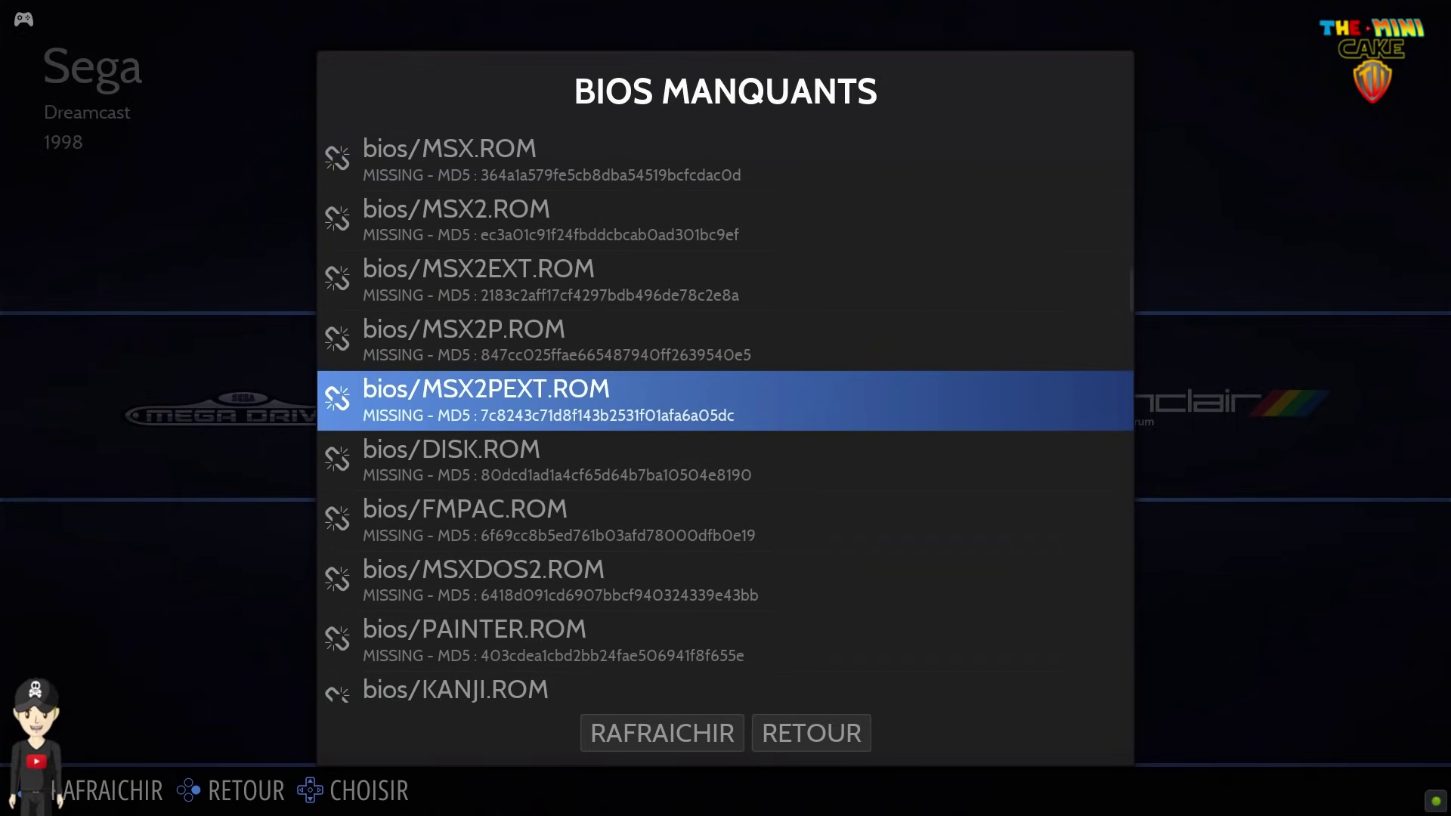
key("Down")
key("Down")
key("Down")
key("Down")
key("Down")
key("Down")
key("Down")
key("Down")
key("Down")
key("Down")
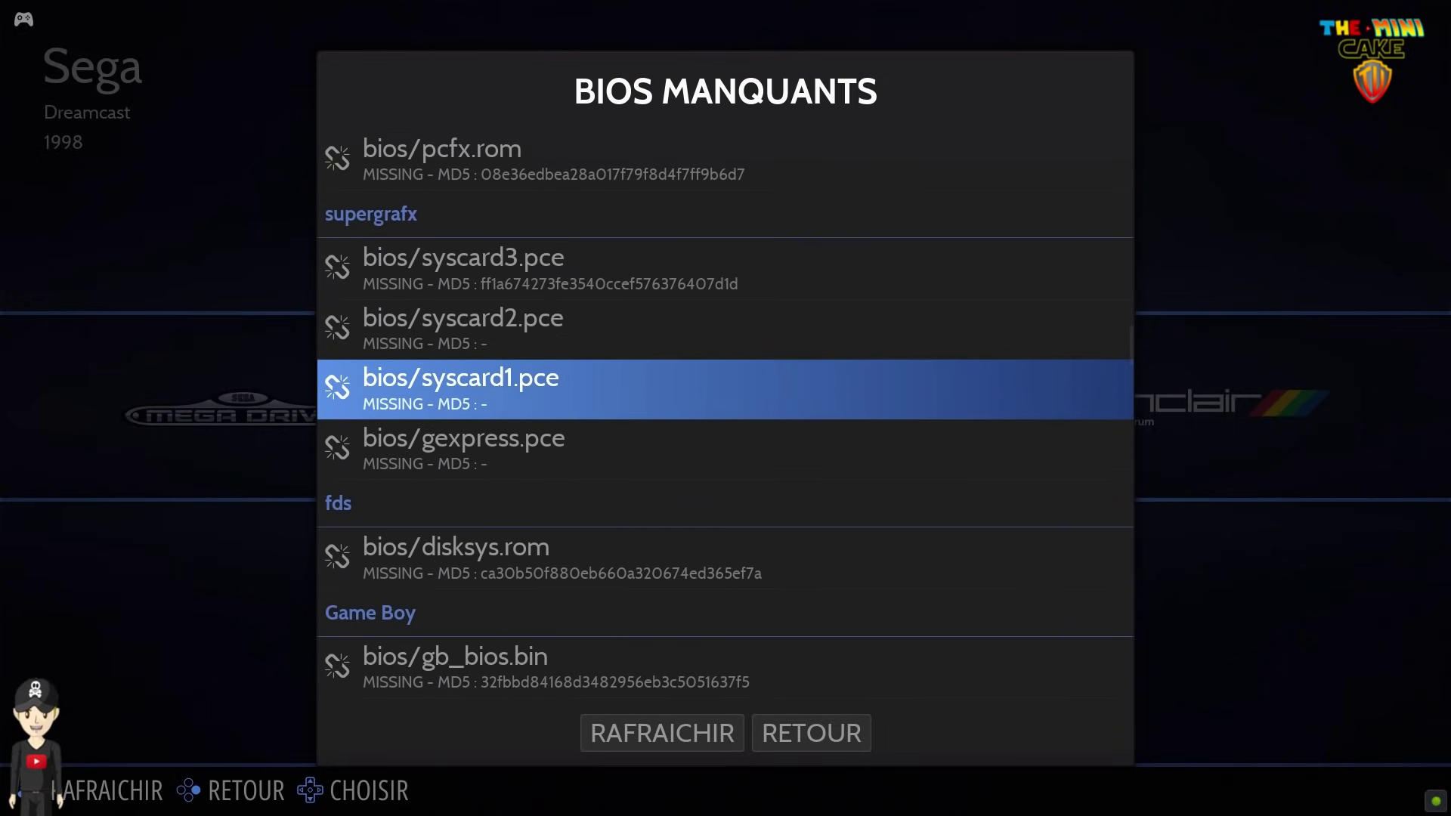
key("Down")
key("Down")
key("Down")
key("Down")
key("Down")
key("Down")
key("Down")
key("Down")
key("Down")
key("Down")
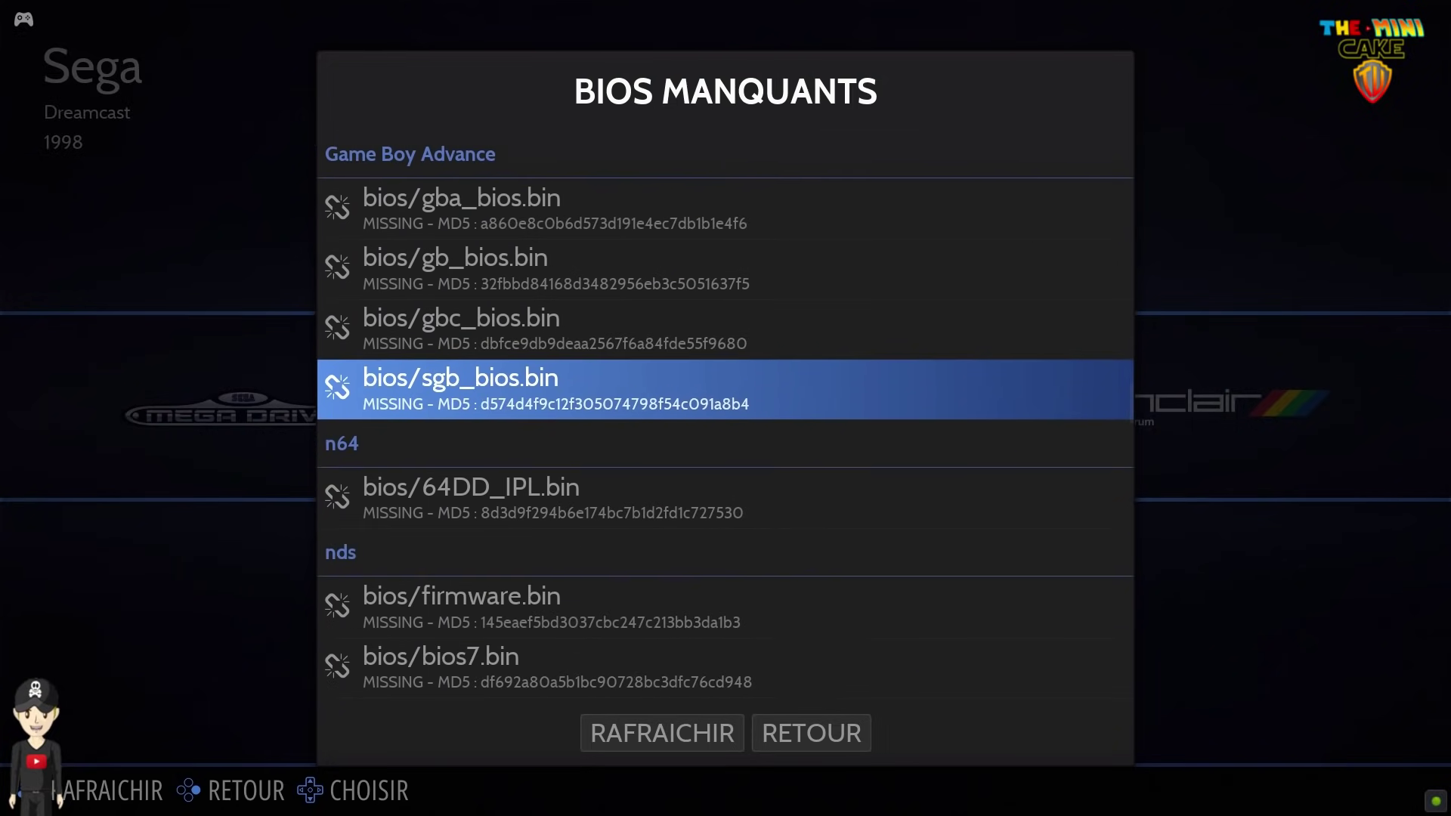
key("Down")
key("Down")
key("Down")
key("Down")
key("Down")
key("Down")
key("Down")
key("Down")
key("Down")
key("Down")
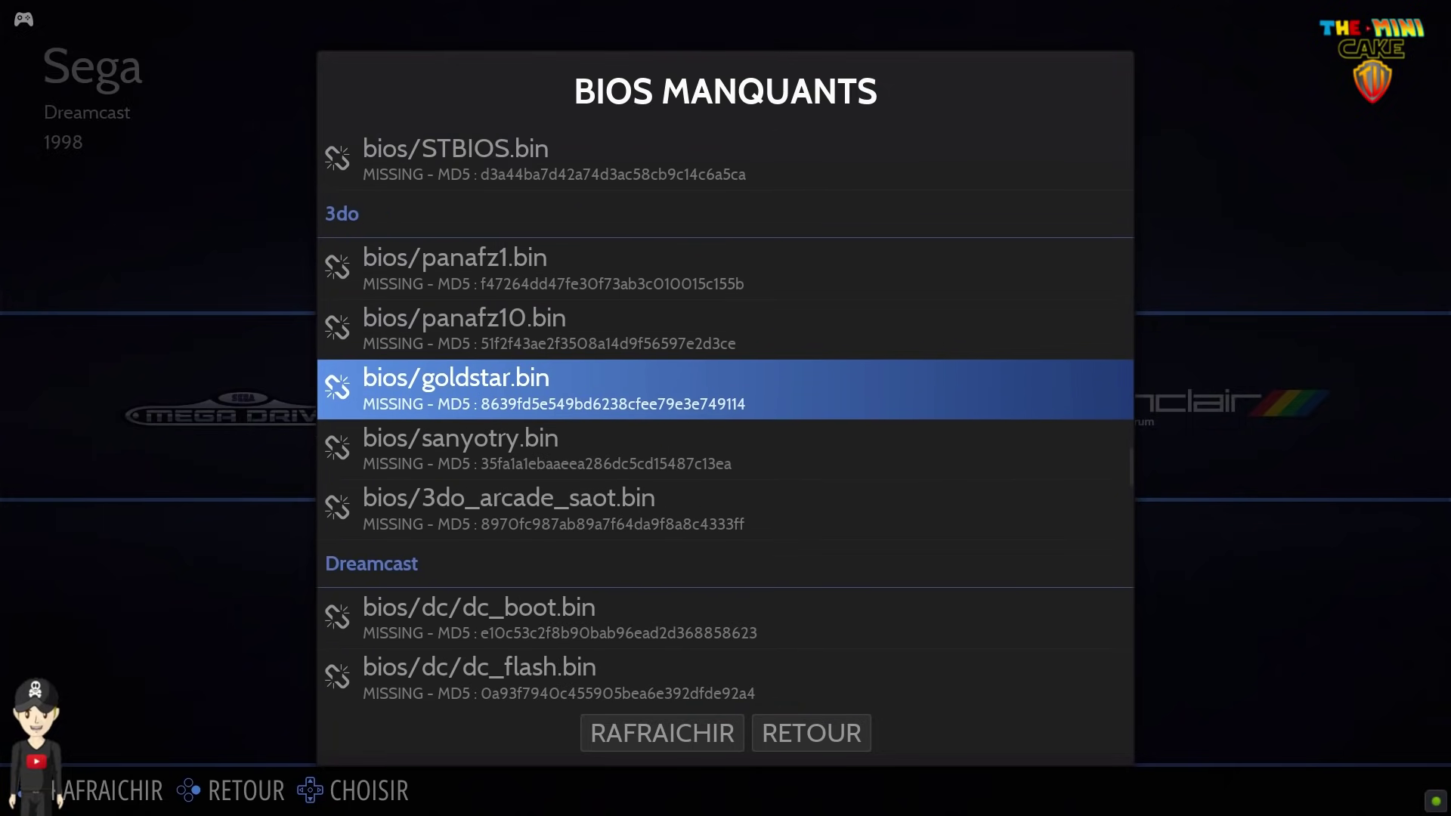
key("Down")
key("Down")
key("Down")
key("Down")
key("Down")
key("Down")
key("Down")
key("Down")
key("Down")
key("Down")
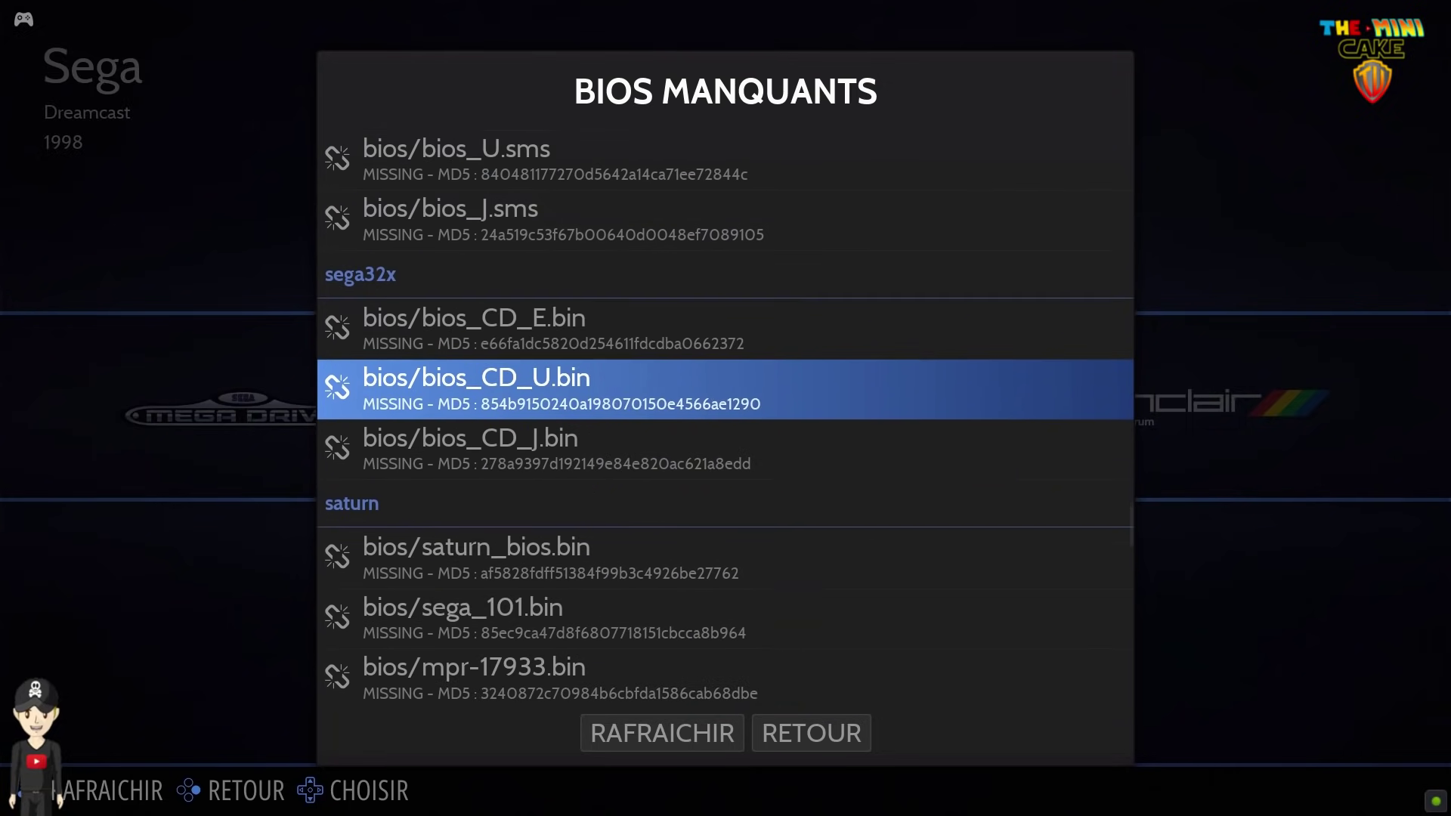
key("Down")
key("Down")
key("Down")
key("Down")
key("Down")
key("Down")
key("Down")
key("Down")
key("Down")
key("Down")
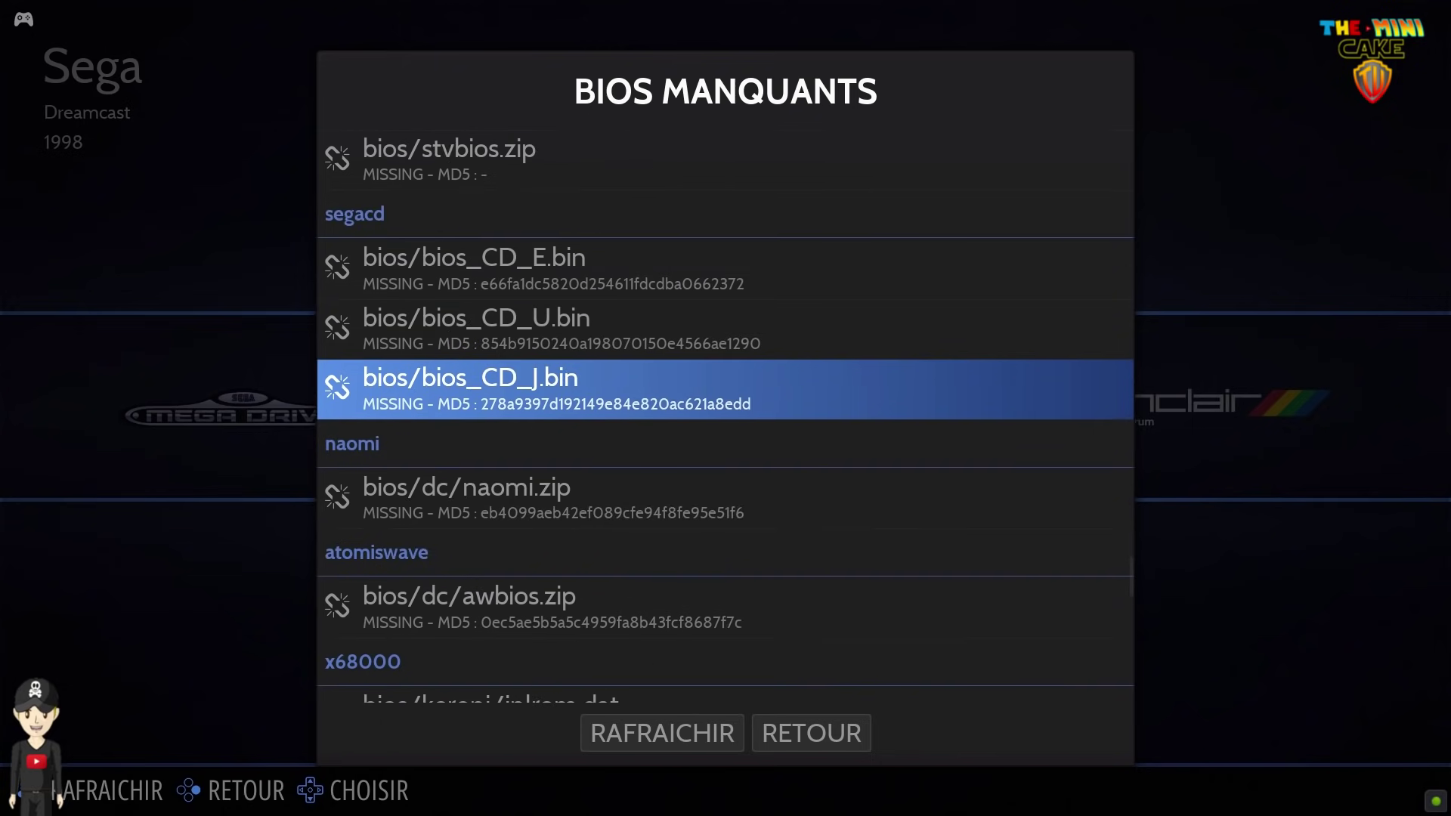
key("Down")
key("Down")
key("Down")
key("Down")
key("Down")
key("Down")
key("Down")
key("Down")
key("Down")
key("Down")
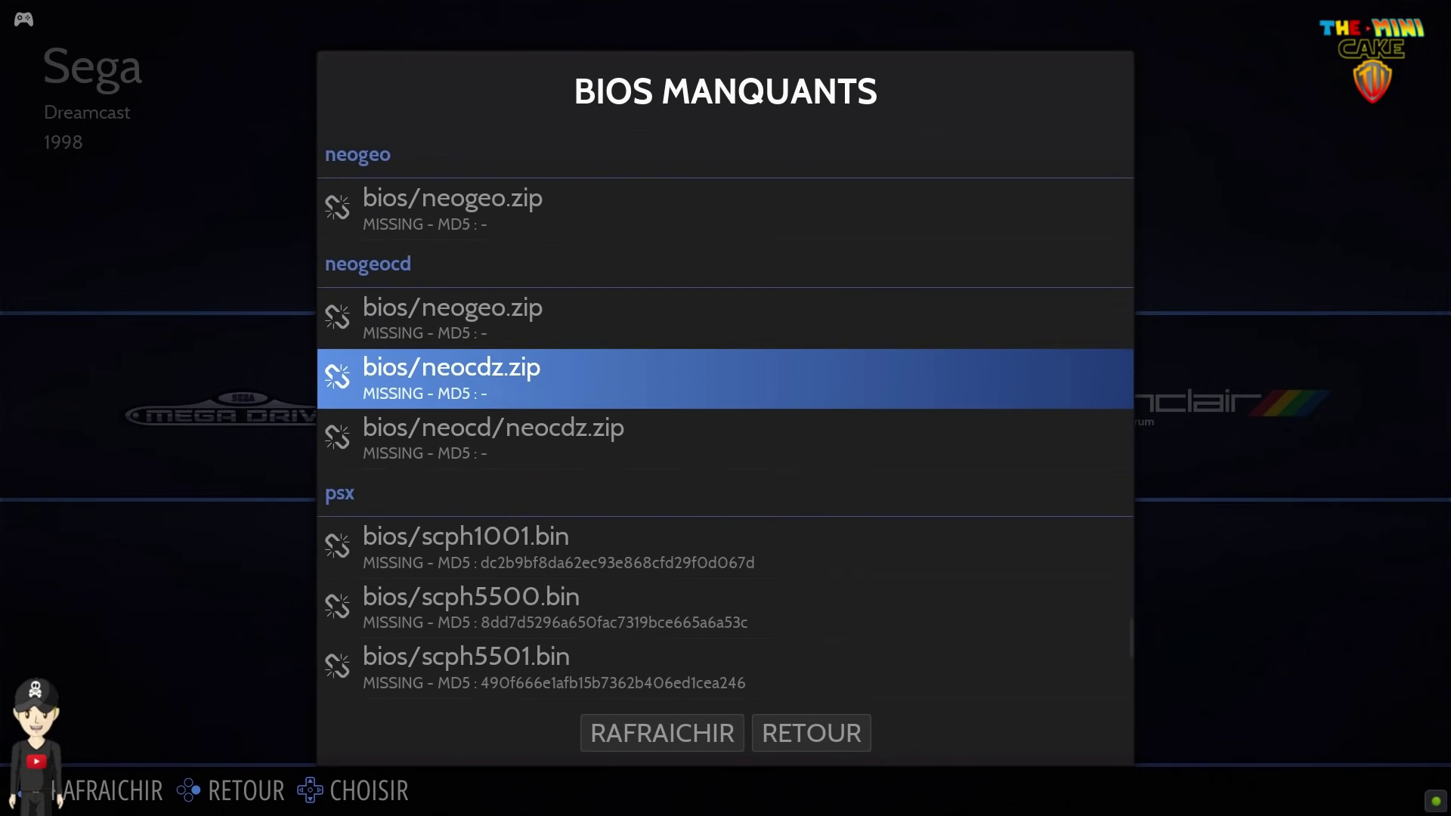
key("Down")
key("Down")
key("Down")
key("Down")
key("Down")
key("Down")
key("Down")
key("Down")
key("Down")
key("Down")
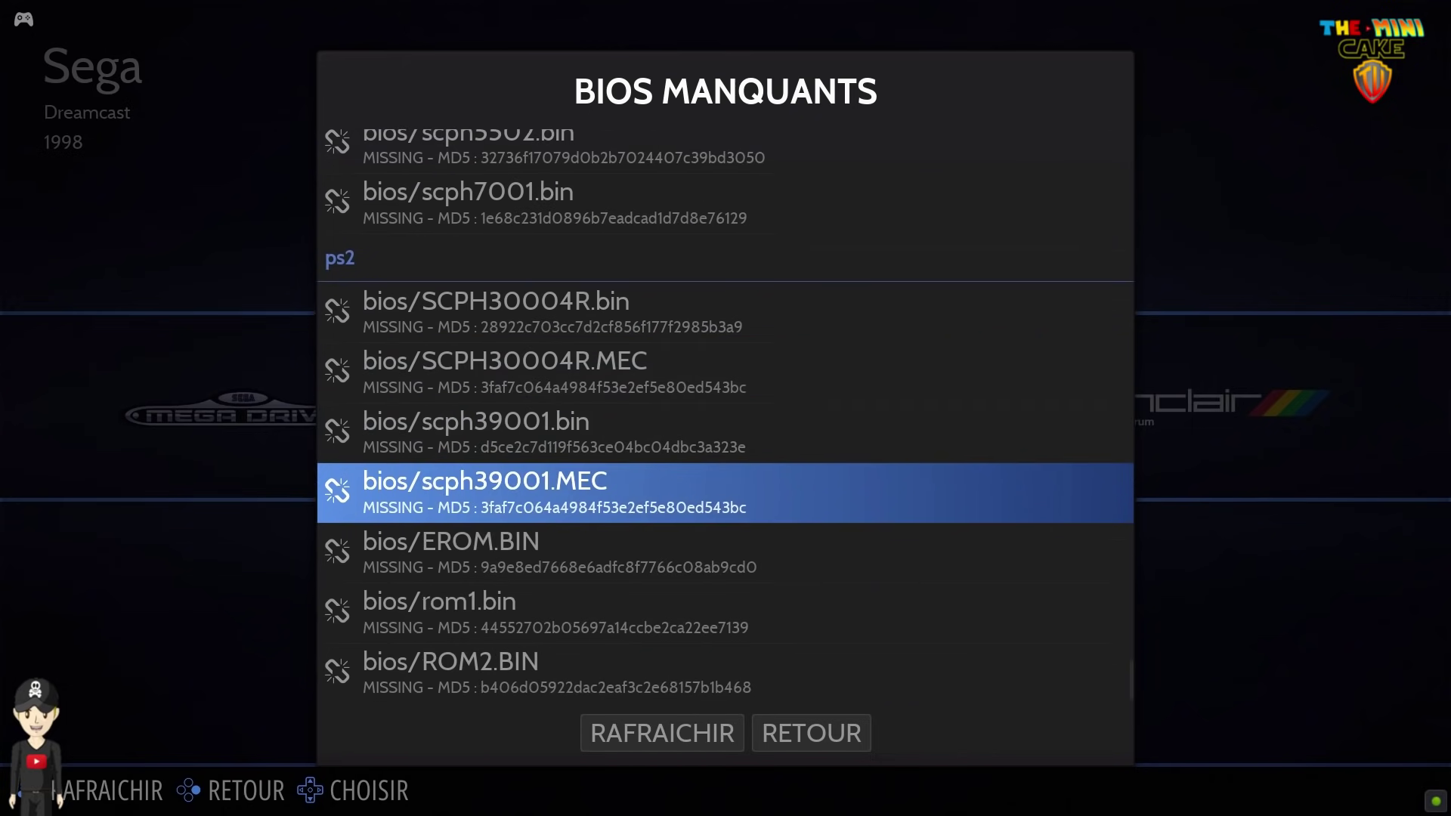
key("Down")
key("Down")
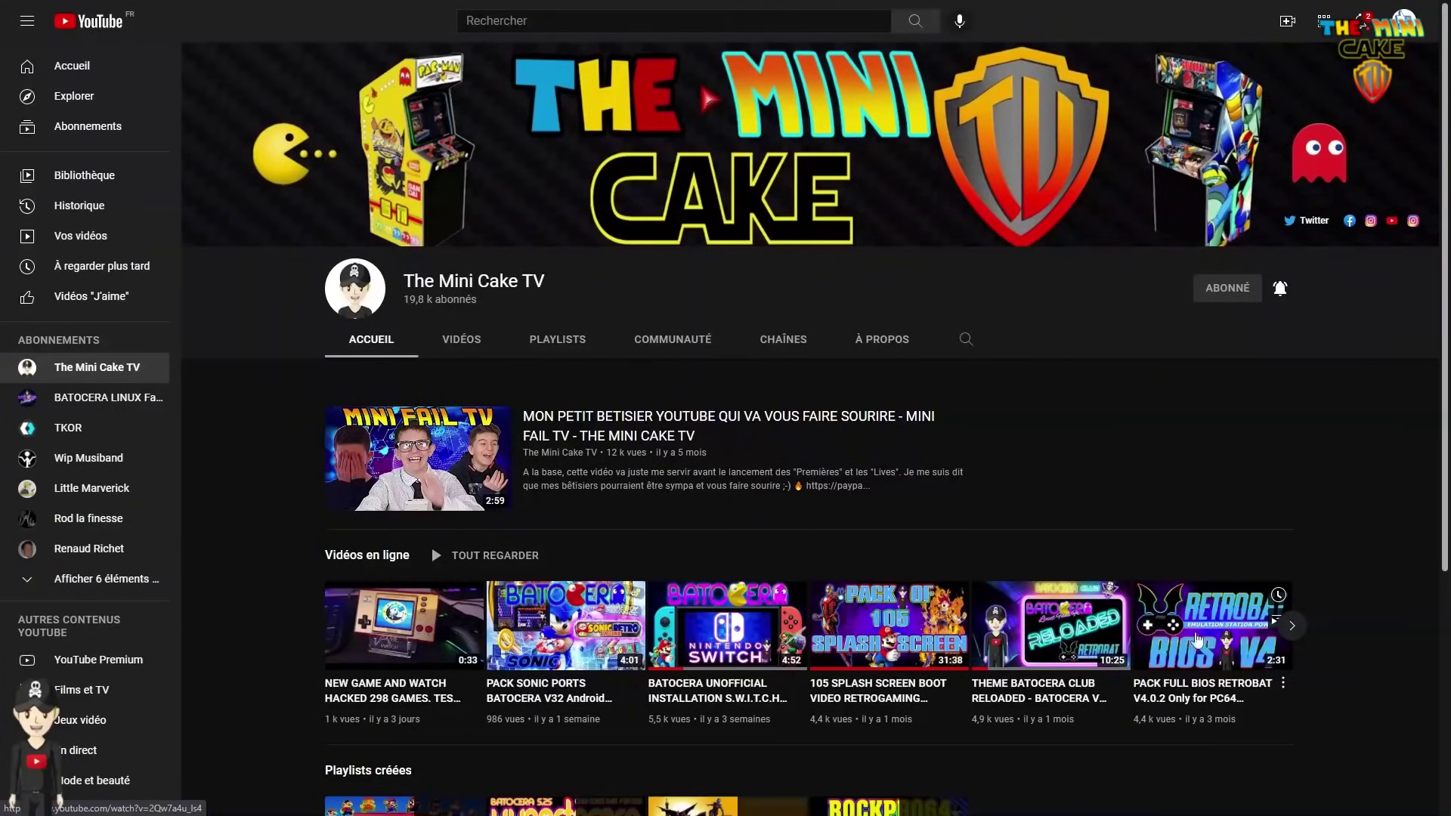
Step: On The Mini Cake TV's YouTube channel, open the RetroBat V4.0.2 BIOS pack video and follow its description's link to theminicaketv.free.fr
left_click(1192, 641)
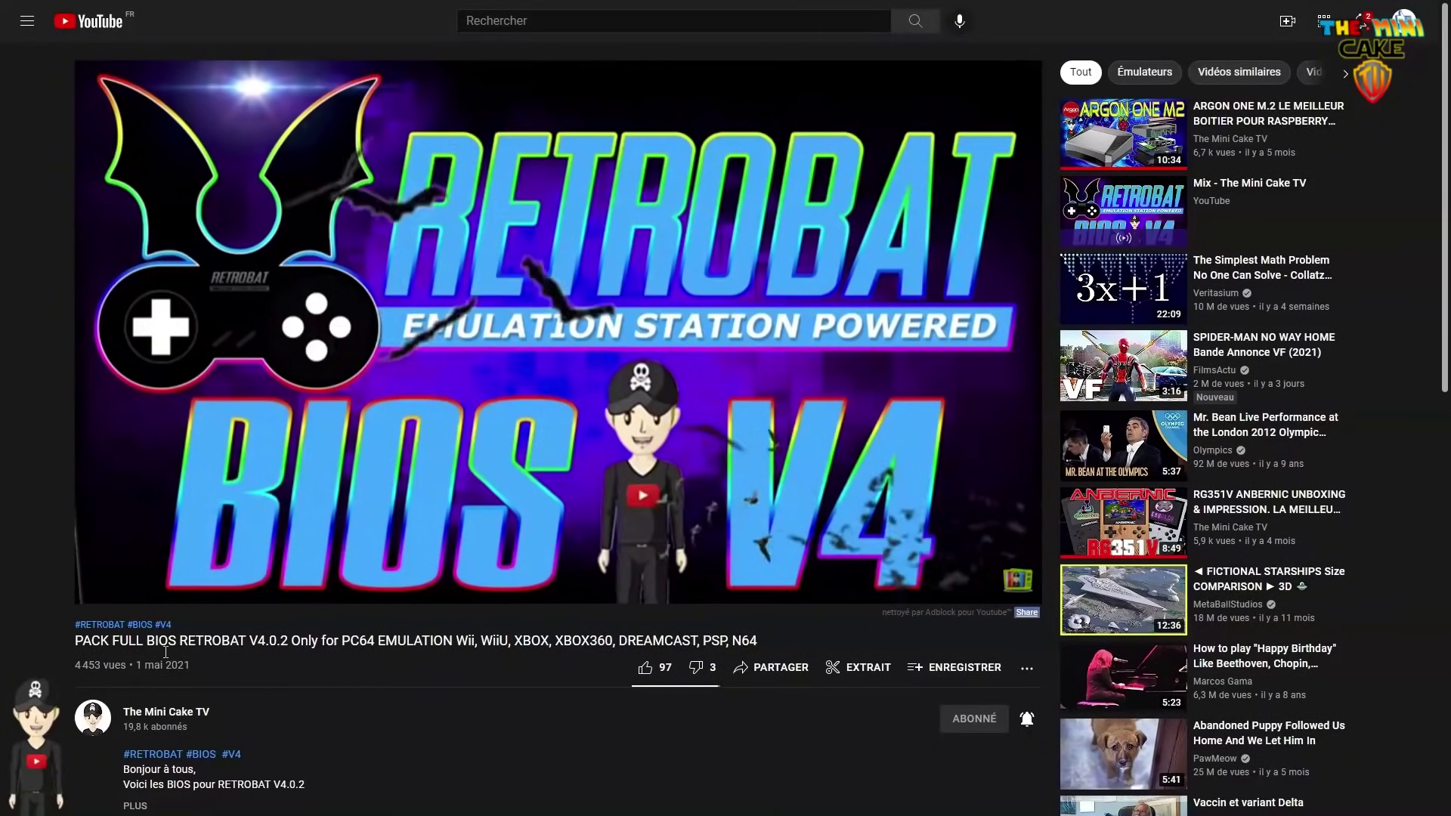
left_click(135, 806)
scroll(188, 728, "down", 3)
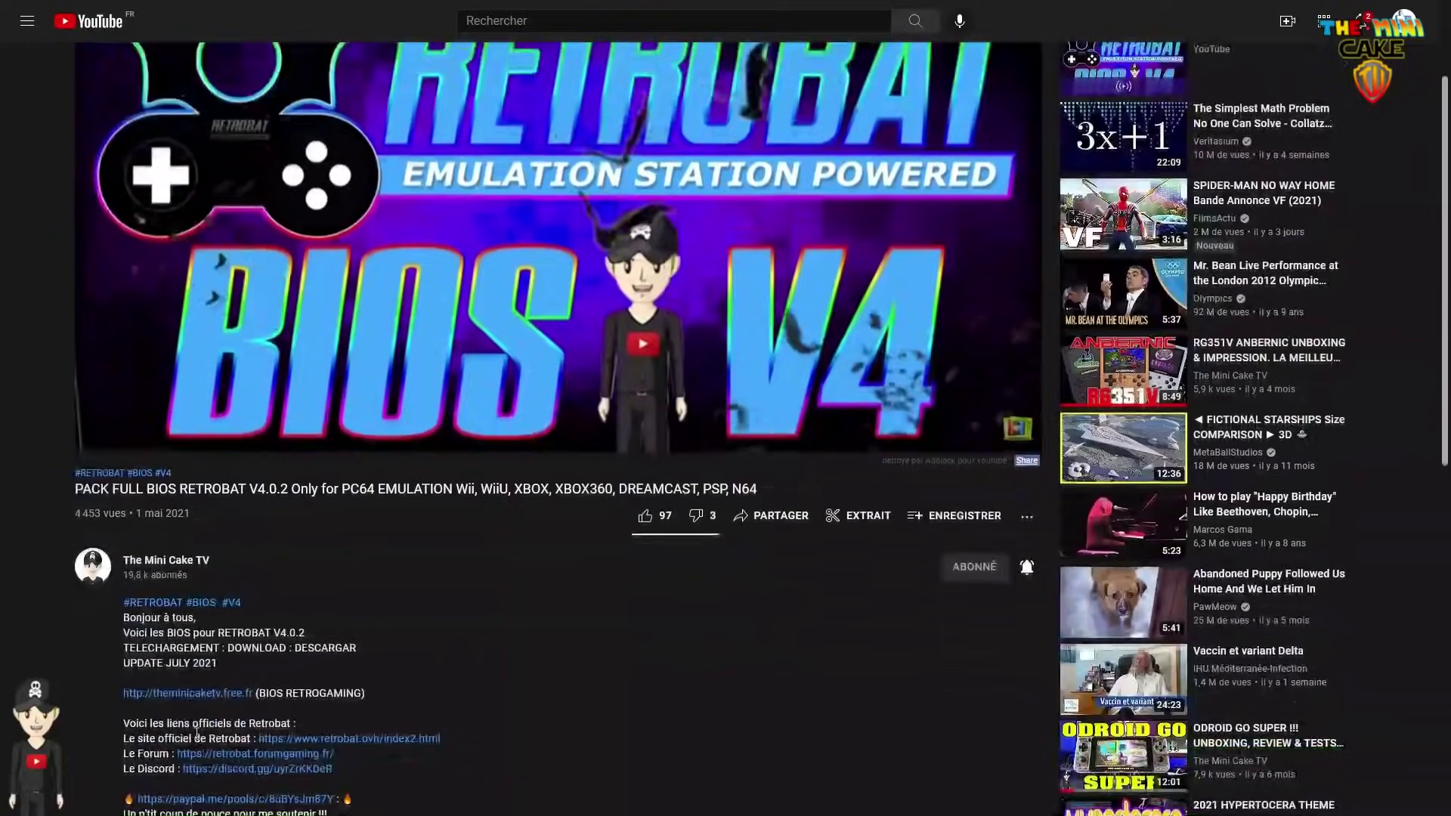
left_click(204, 619)
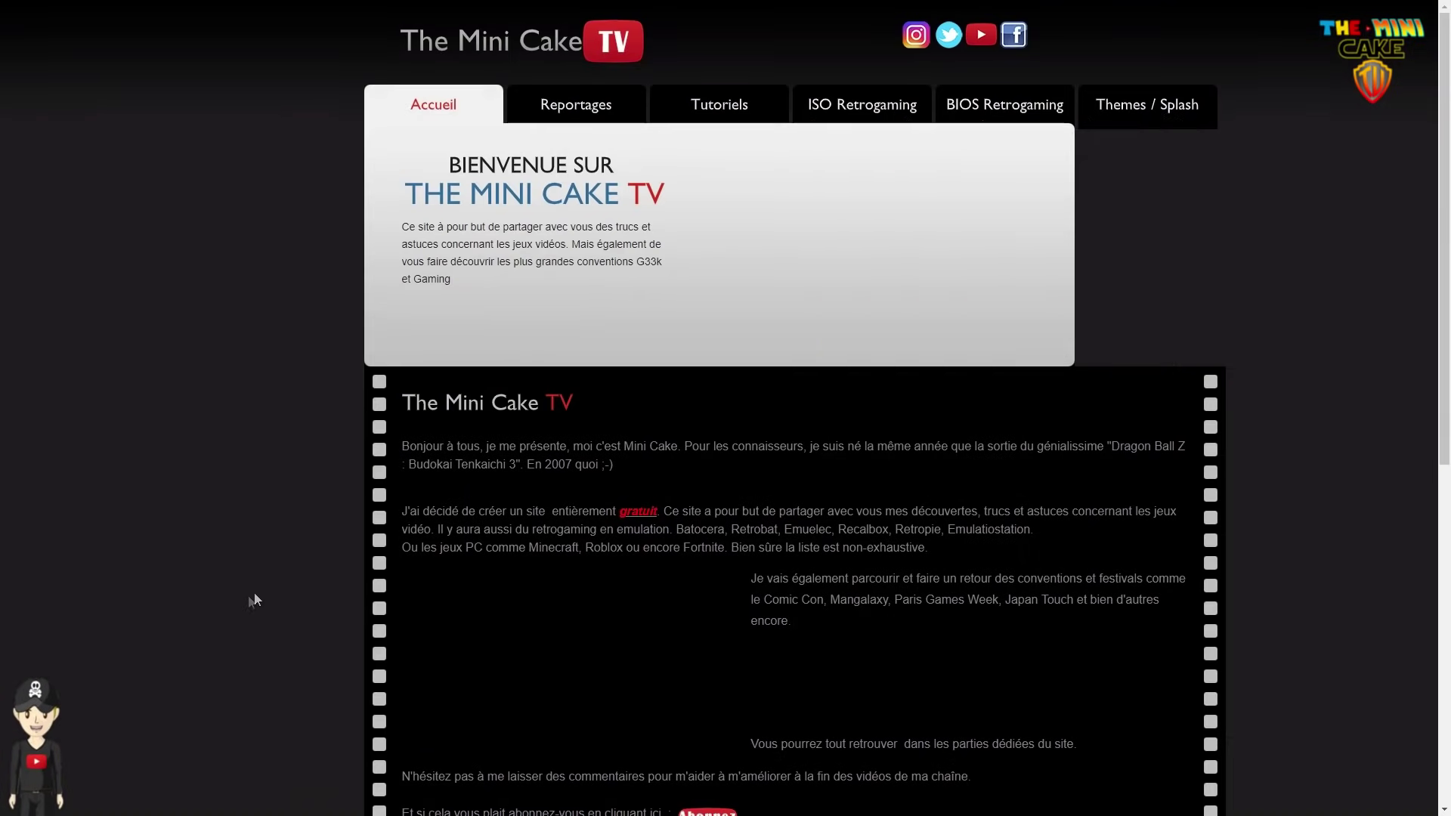
Step: Download the Pack Full BIOS RetroBat V4 from the site's BIOS Retrogaming page
left_click(1024, 113)
scroll(718, 286, "down", 1)
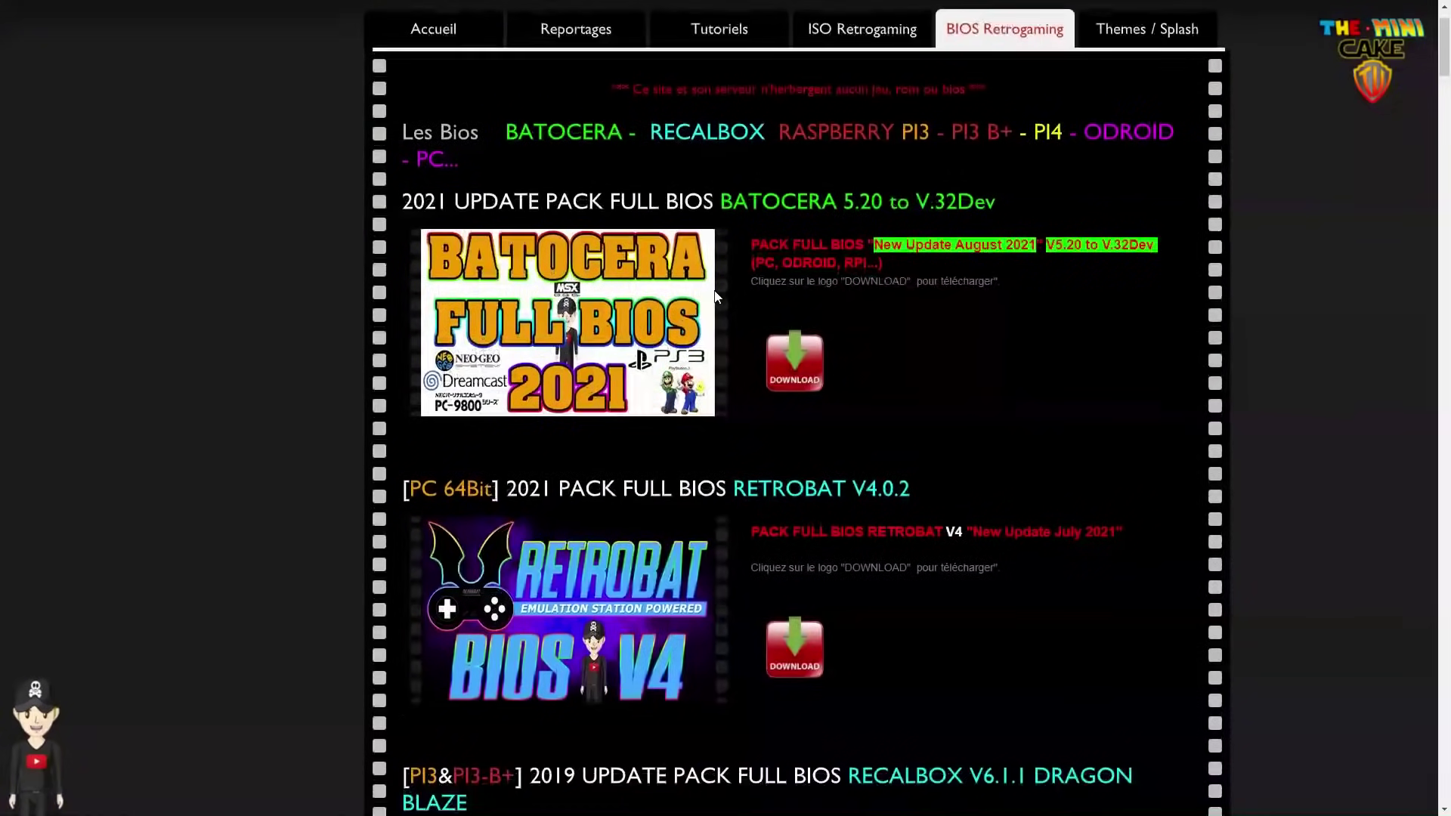
left_click(799, 659)
scroll(387, 337, "down", 8)
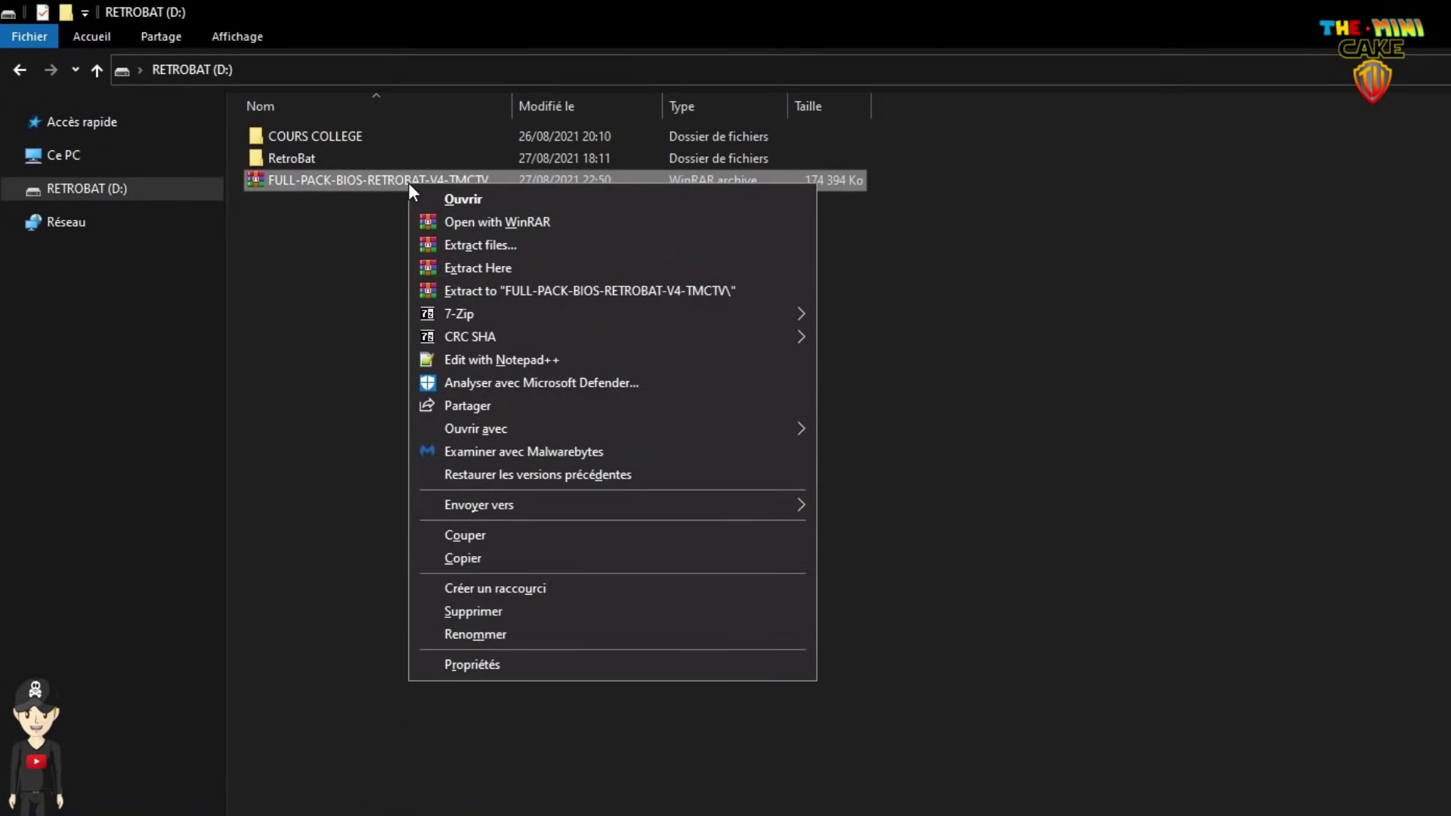
Step: Extract the FULL-PACK-BIOS-RETROBAT-V4-TMCTV archive into its own folder and copy the bios and roms folders from it
left_click(532, 293)
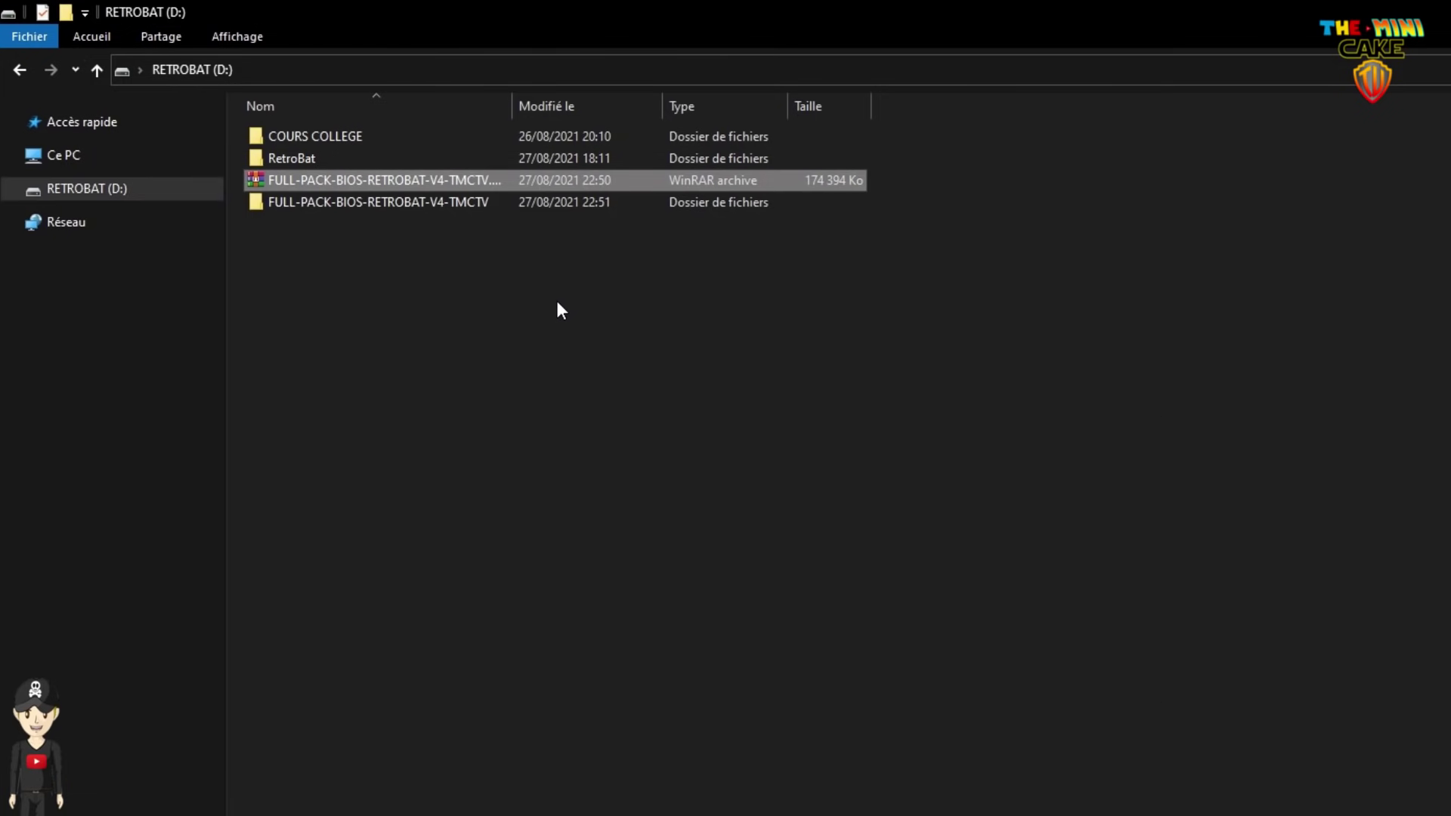
double_click(402, 204)
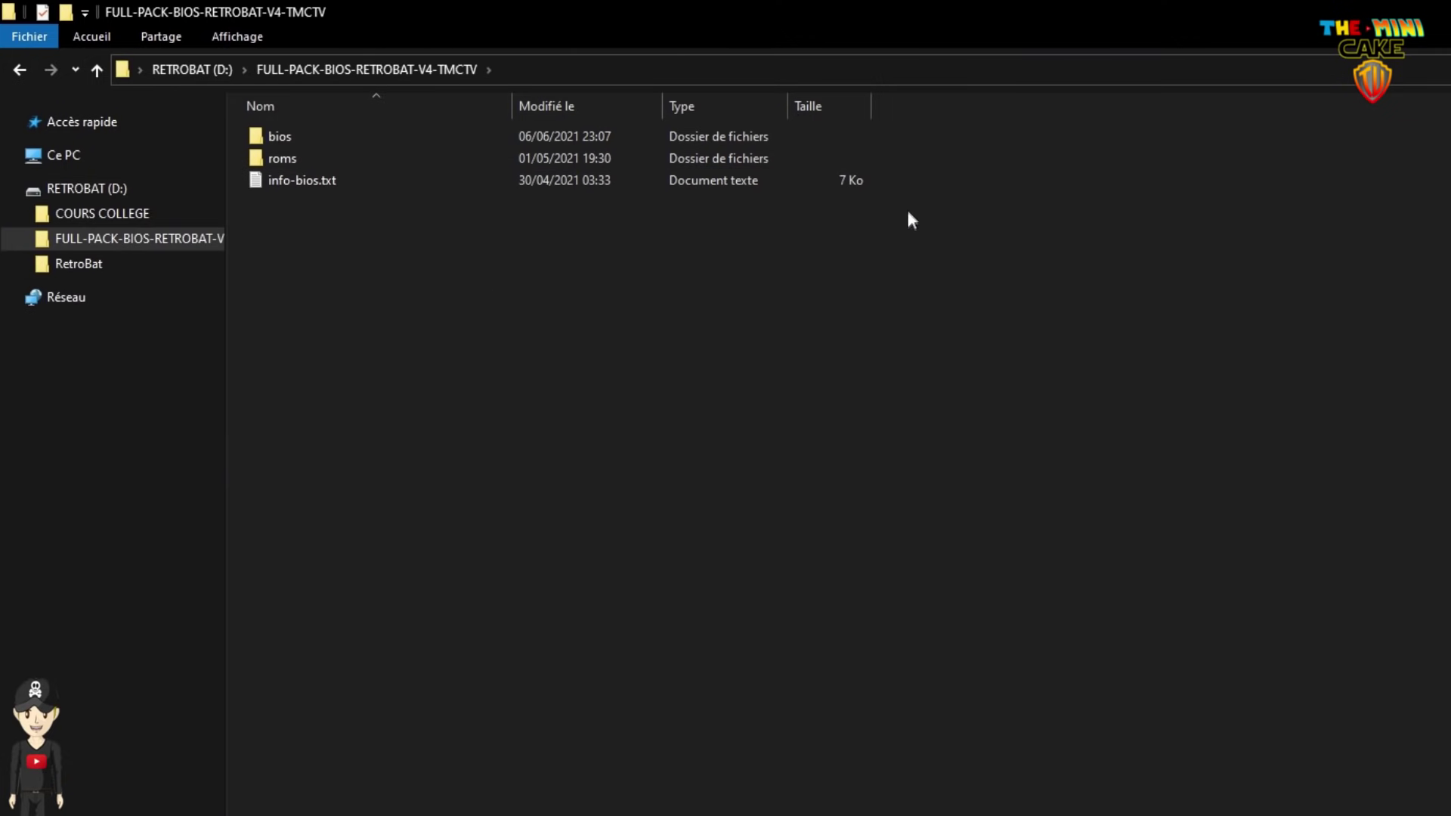
left_click_drag(904, 148, 435, 149)
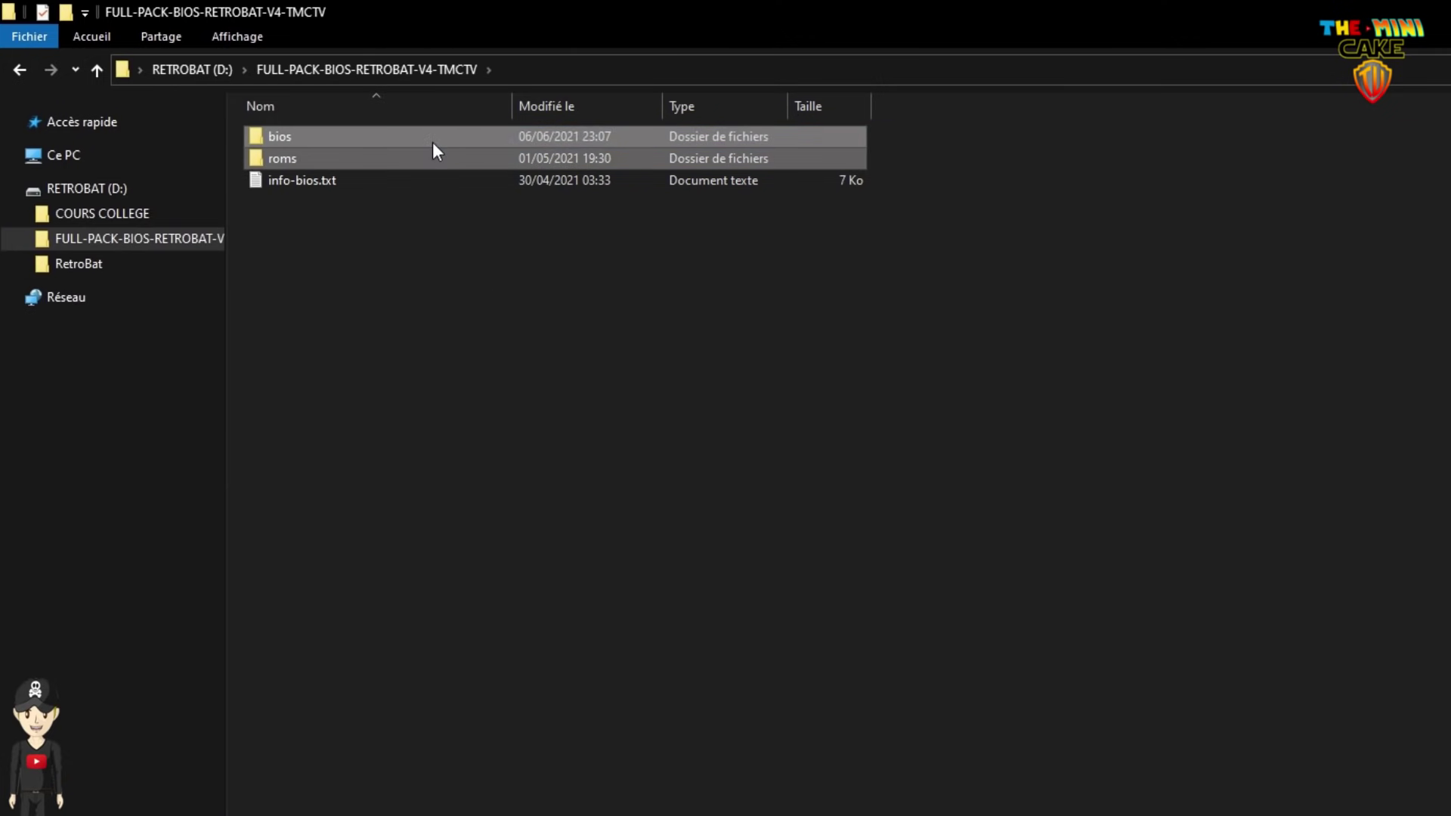
right_click(435, 151)
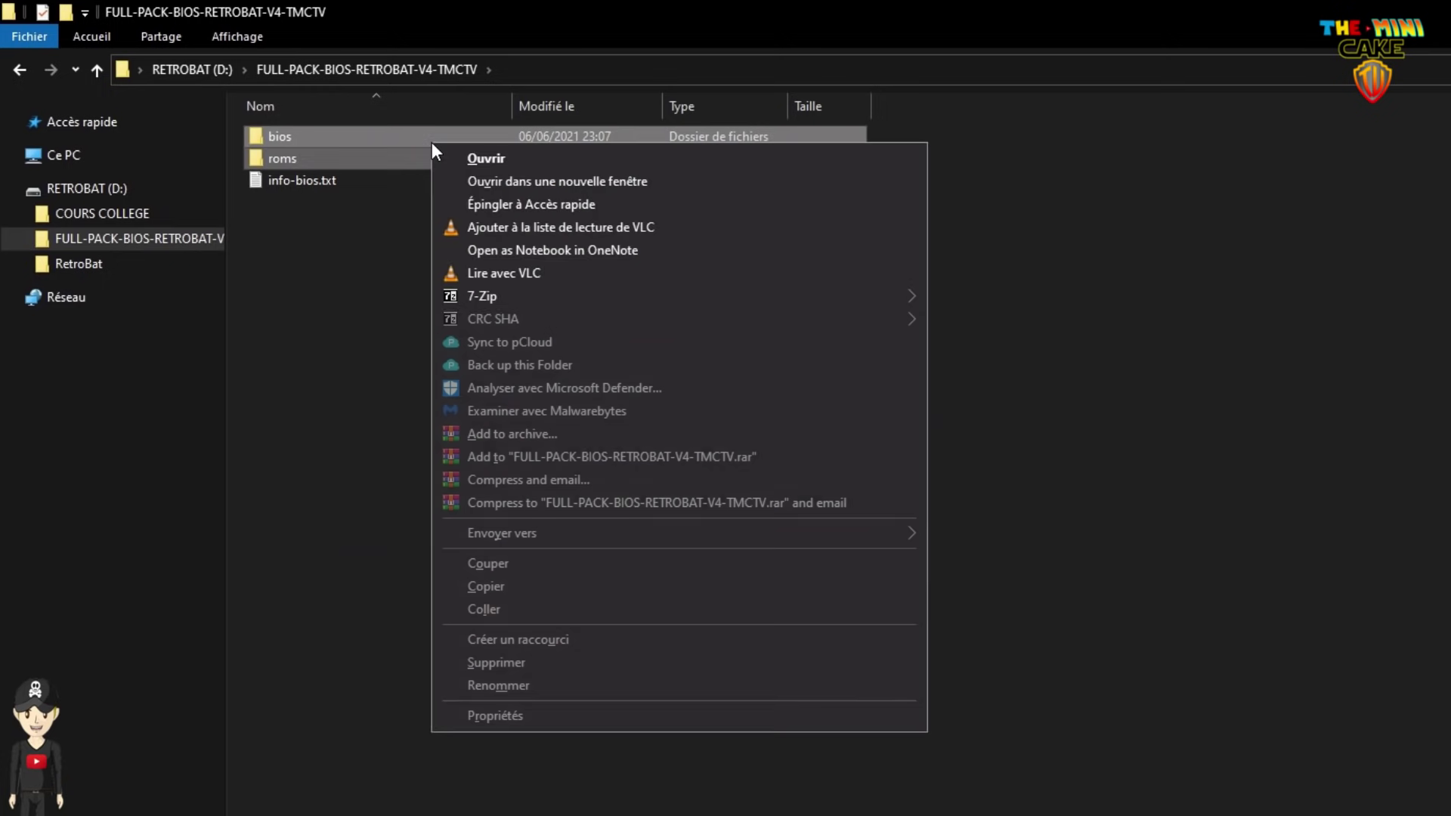
left_click(496, 587)
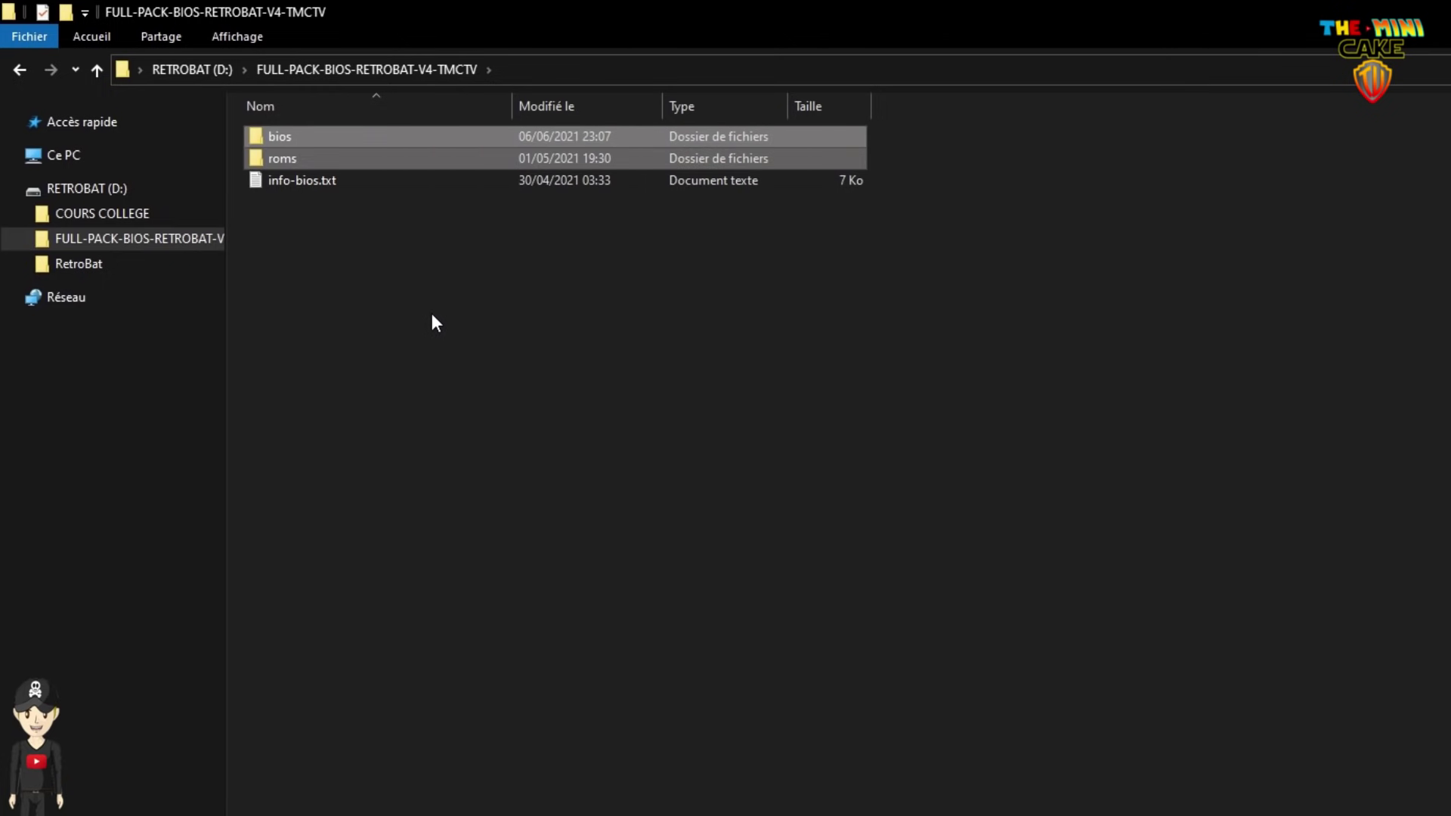
Step: Paste the copied bios and roms folders into the RetroBat folder on the D: drive
key("alt+Left")
left_click(302, 186)
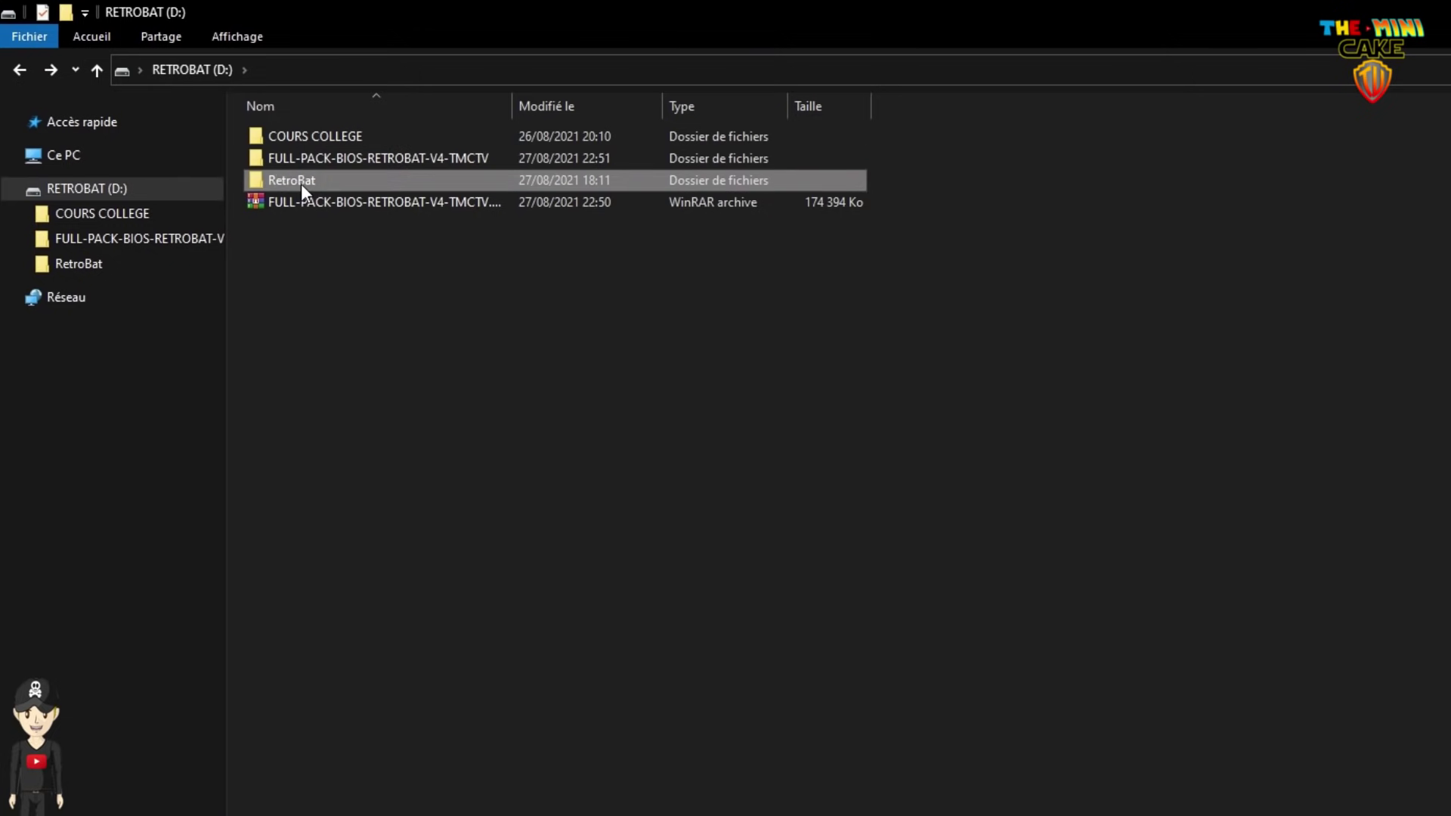
double_click(300, 183)
right_click(306, 475)
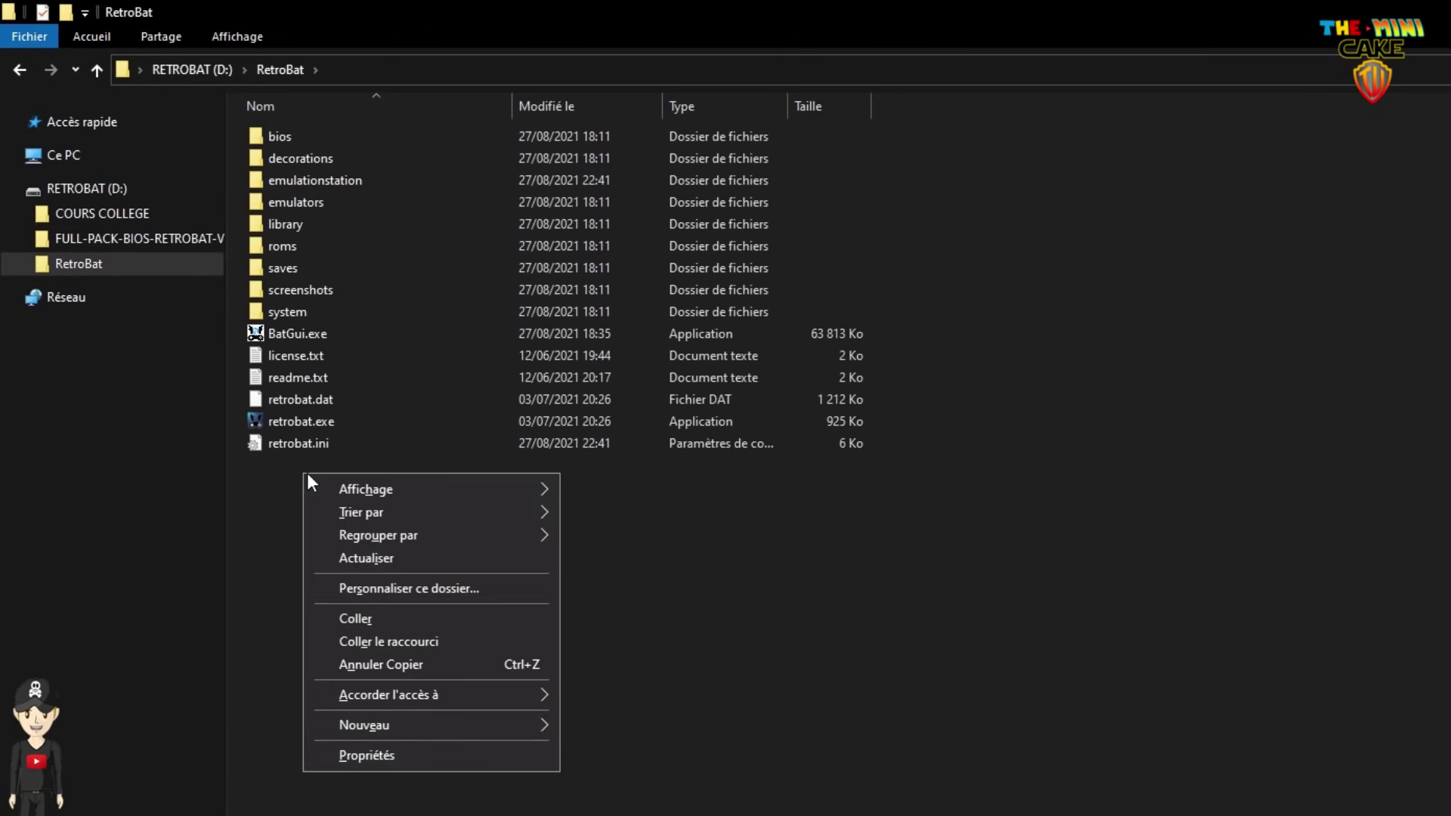
left_click(350, 620)
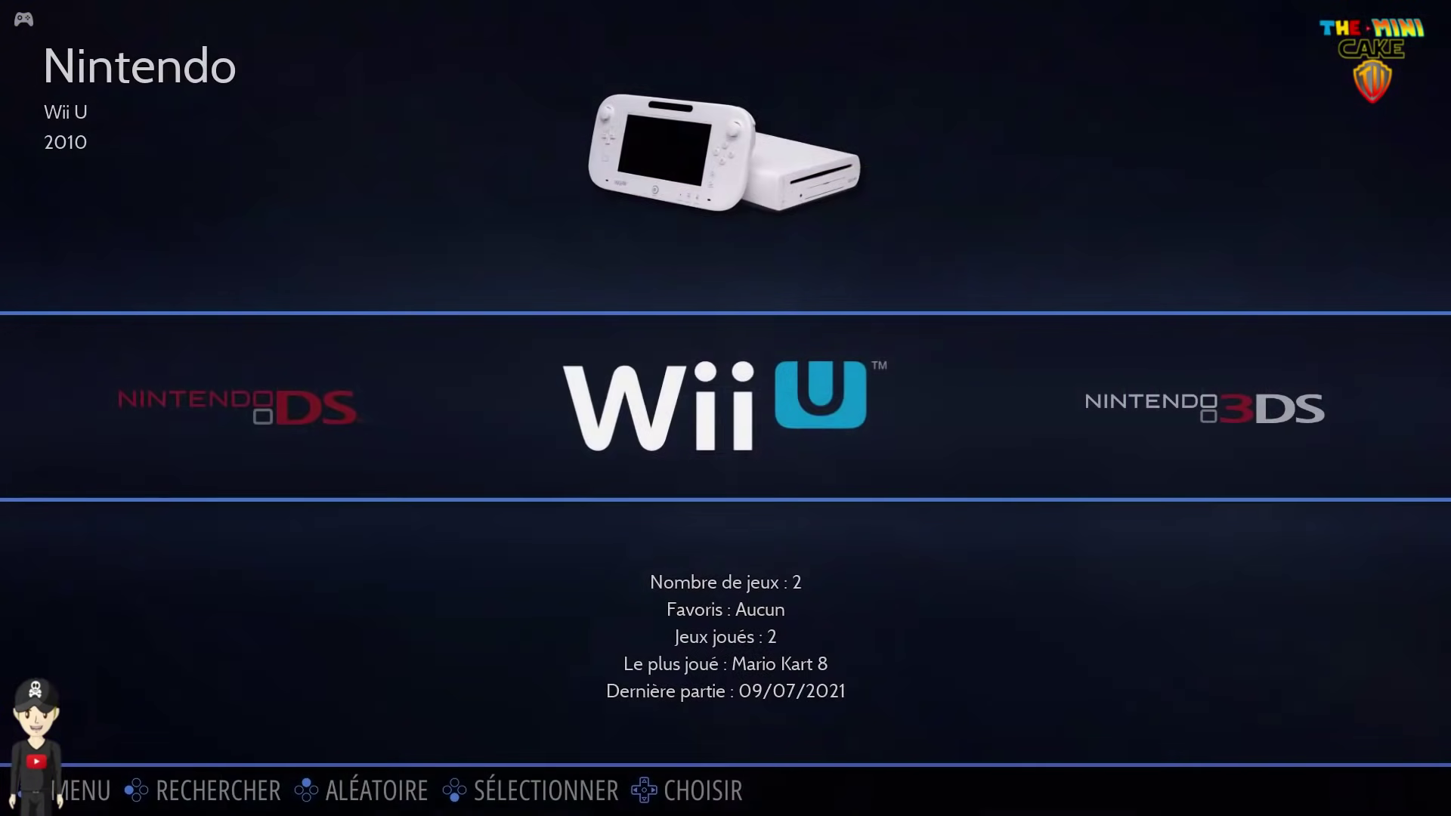
Step: Browse the RetroBat systems past Wii U and Super NES MSU-1, and look through the Future Pinball game list
key("Right")
key("Right")
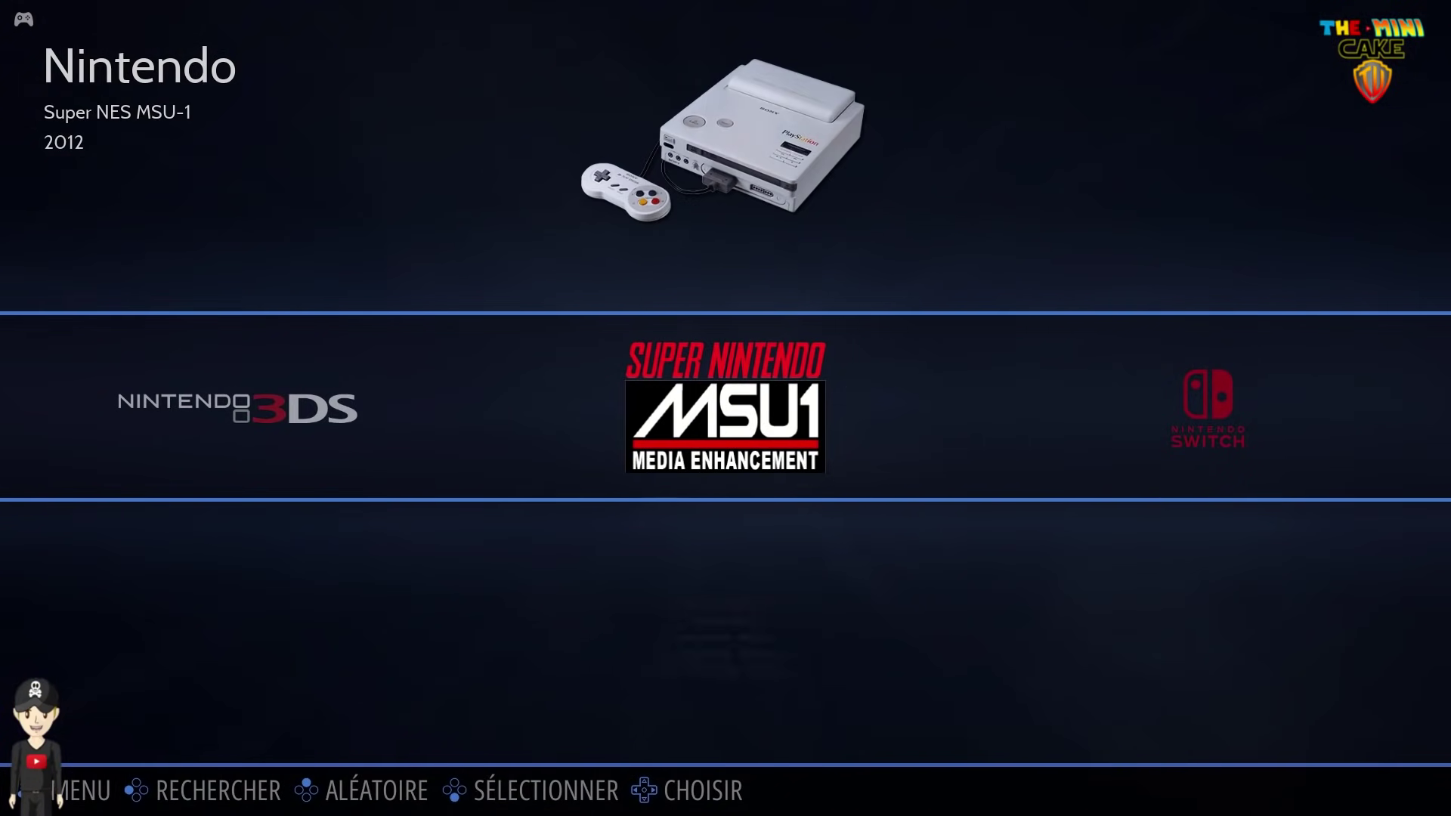
key("Right")
key("Right")
key("Return")
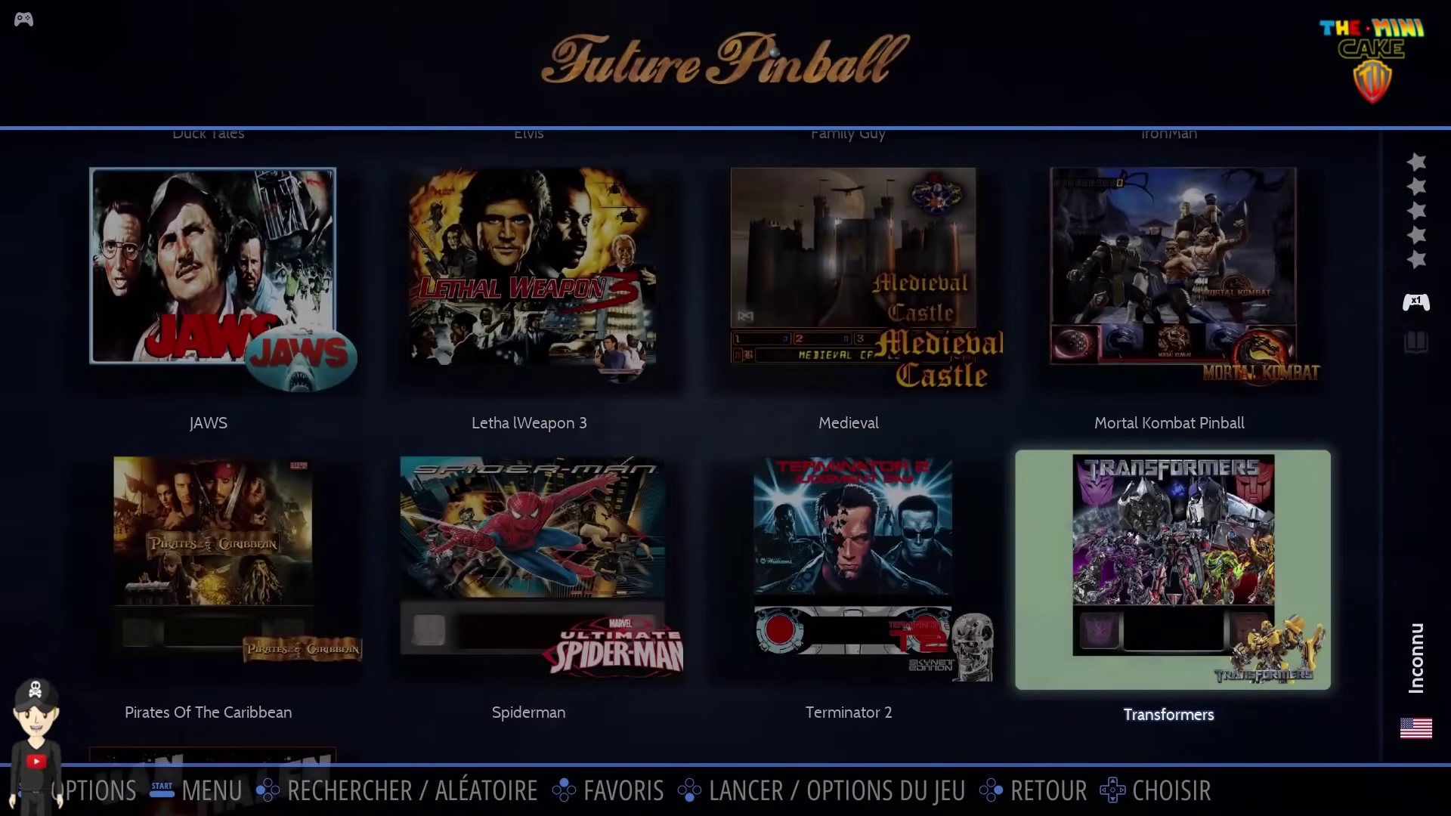
key("Down")
key("Up")
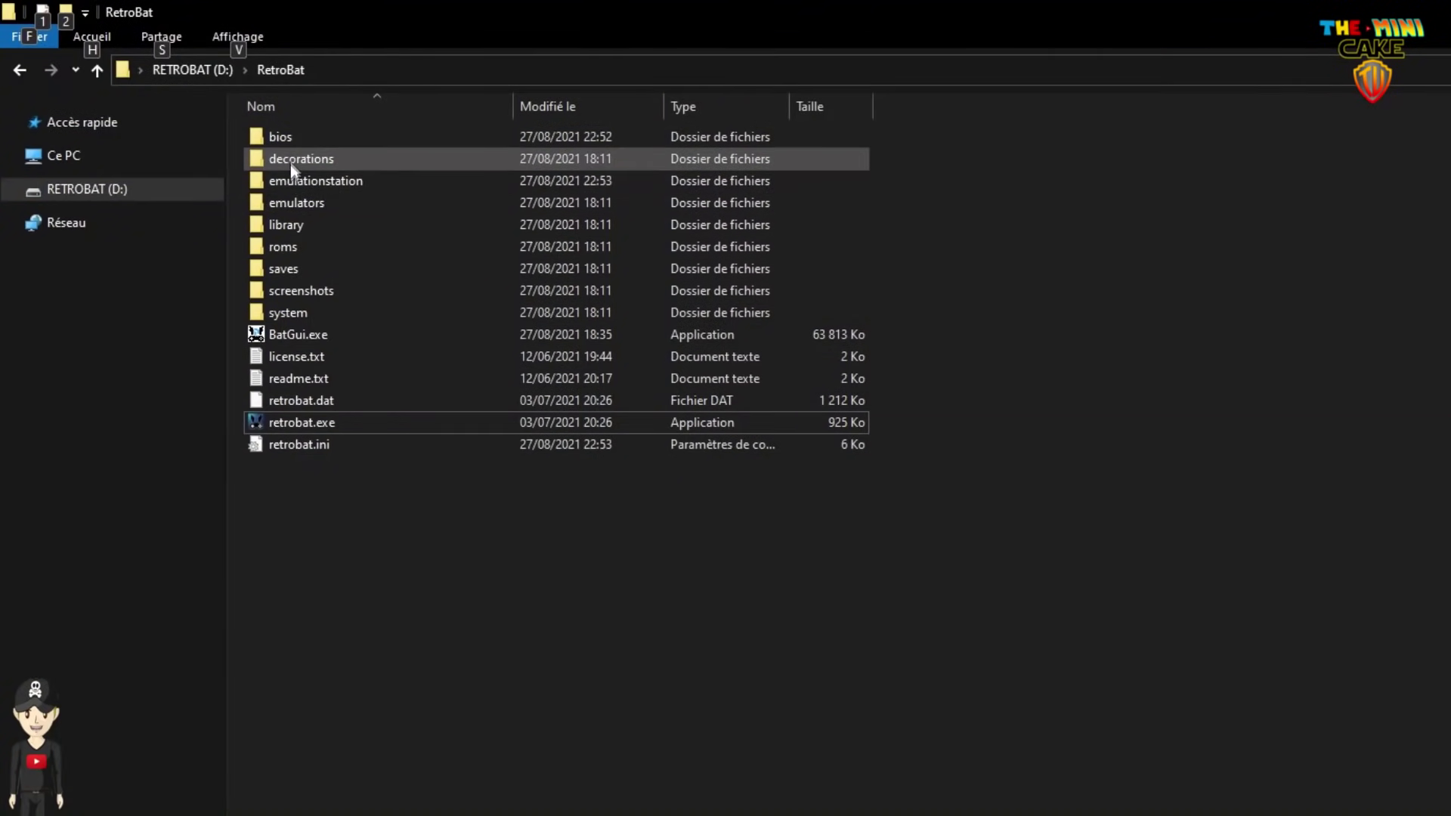
Step: Open RetroBat's roms folder in File Explorer and look through its system folders down to zxspectrum
left_click(278, 253)
double_click(278, 253)
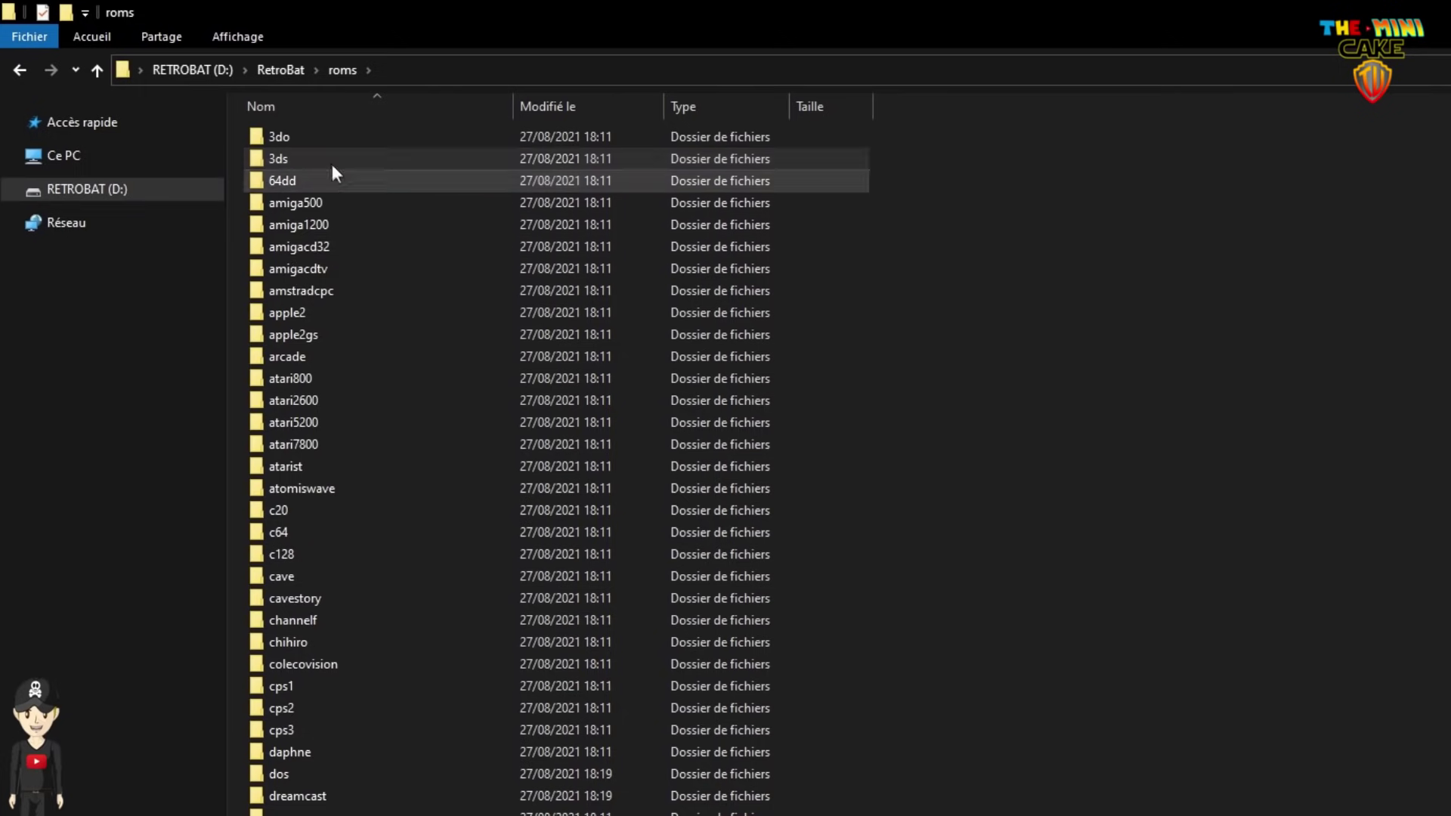
scroll(320, 547, "down", 10)
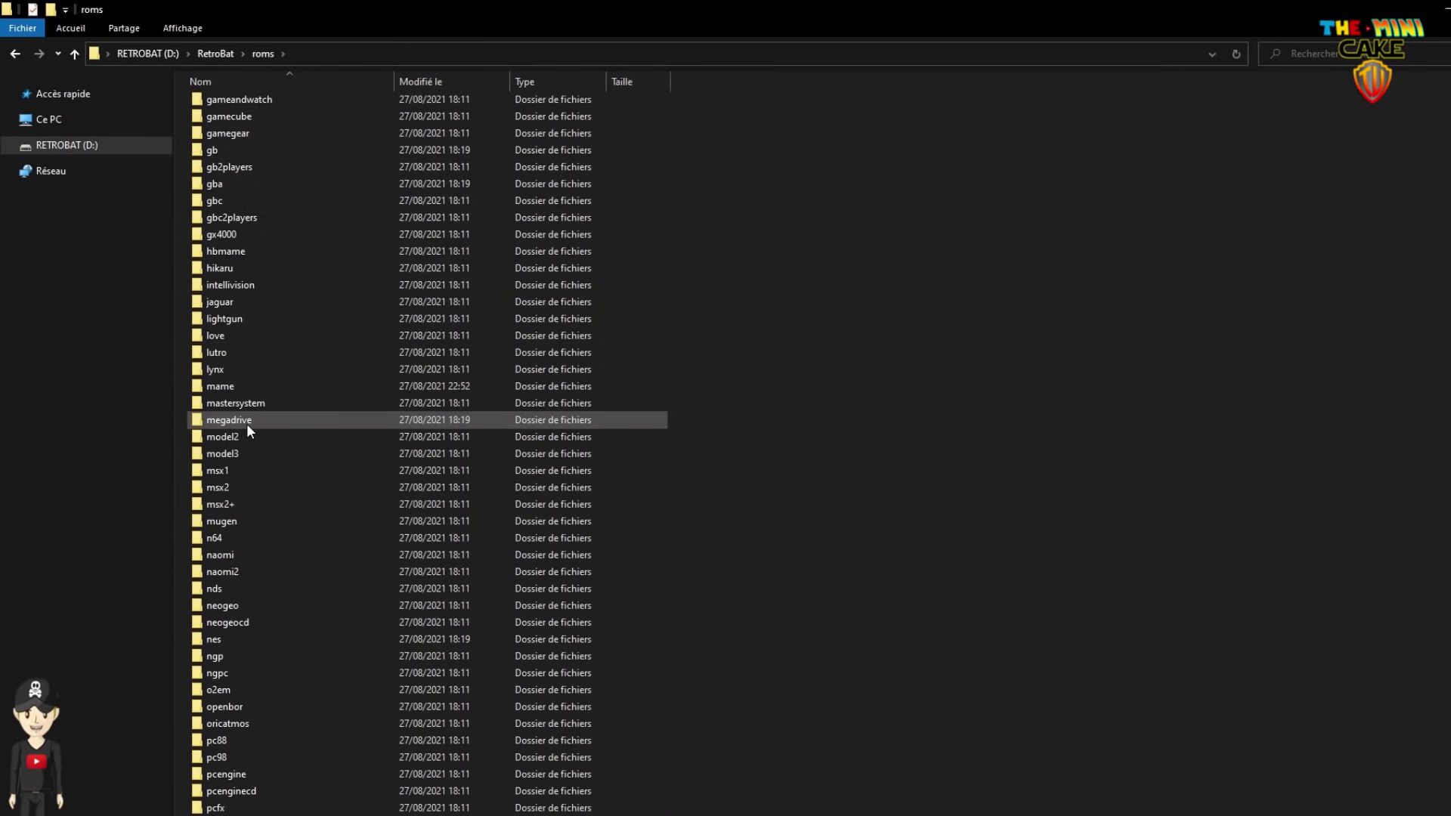
scroll(248, 426, "down", 12)
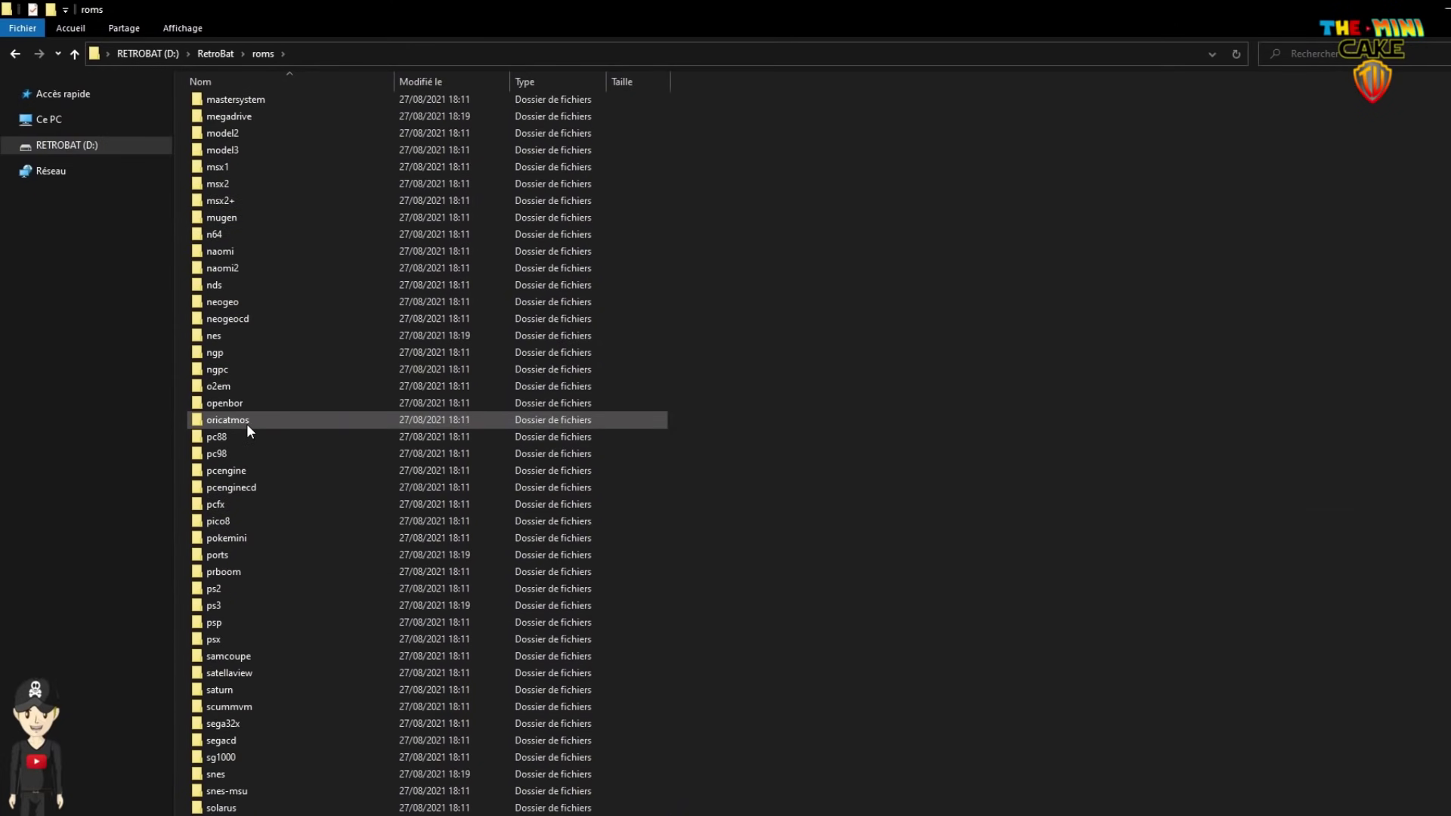
scroll(246, 423, "down", 2)
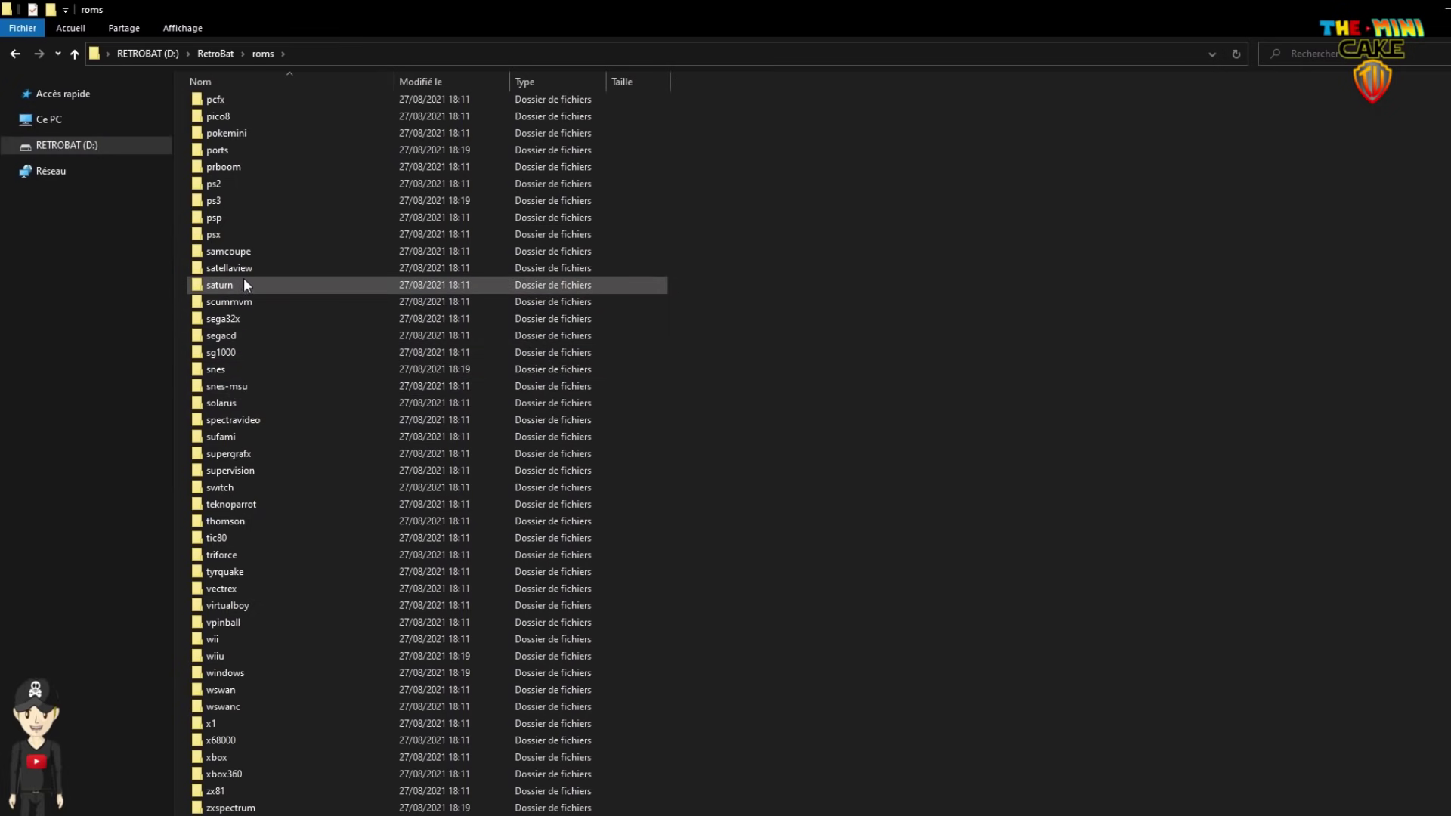
Step: Inspect the contents of the mastersystem and megadrive folders, then return to the main RetroBat folder
scroll(249, 284, "up", 12)
double_click(400, 413)
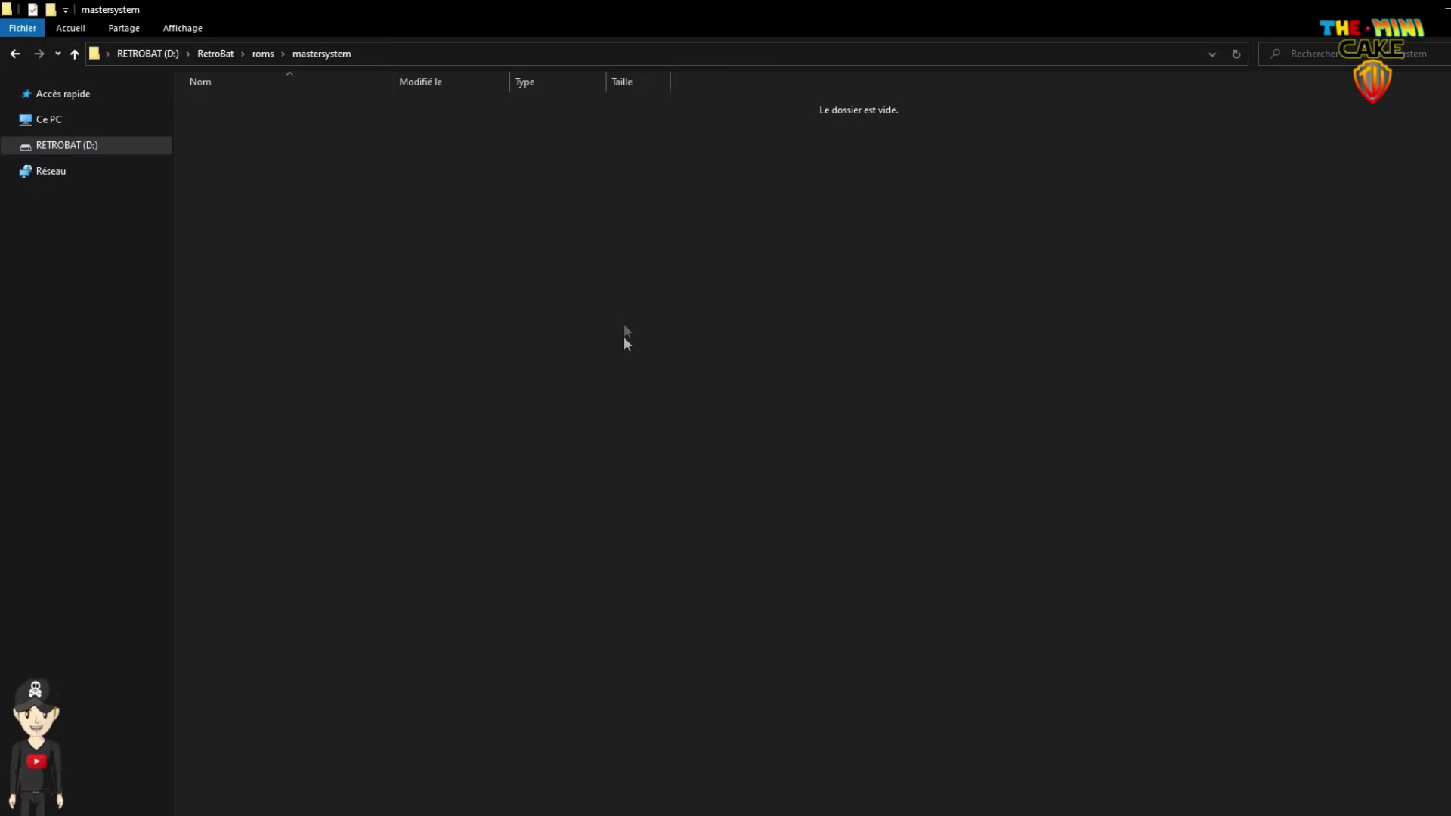
key("alt+Up")
double_click(212, 444)
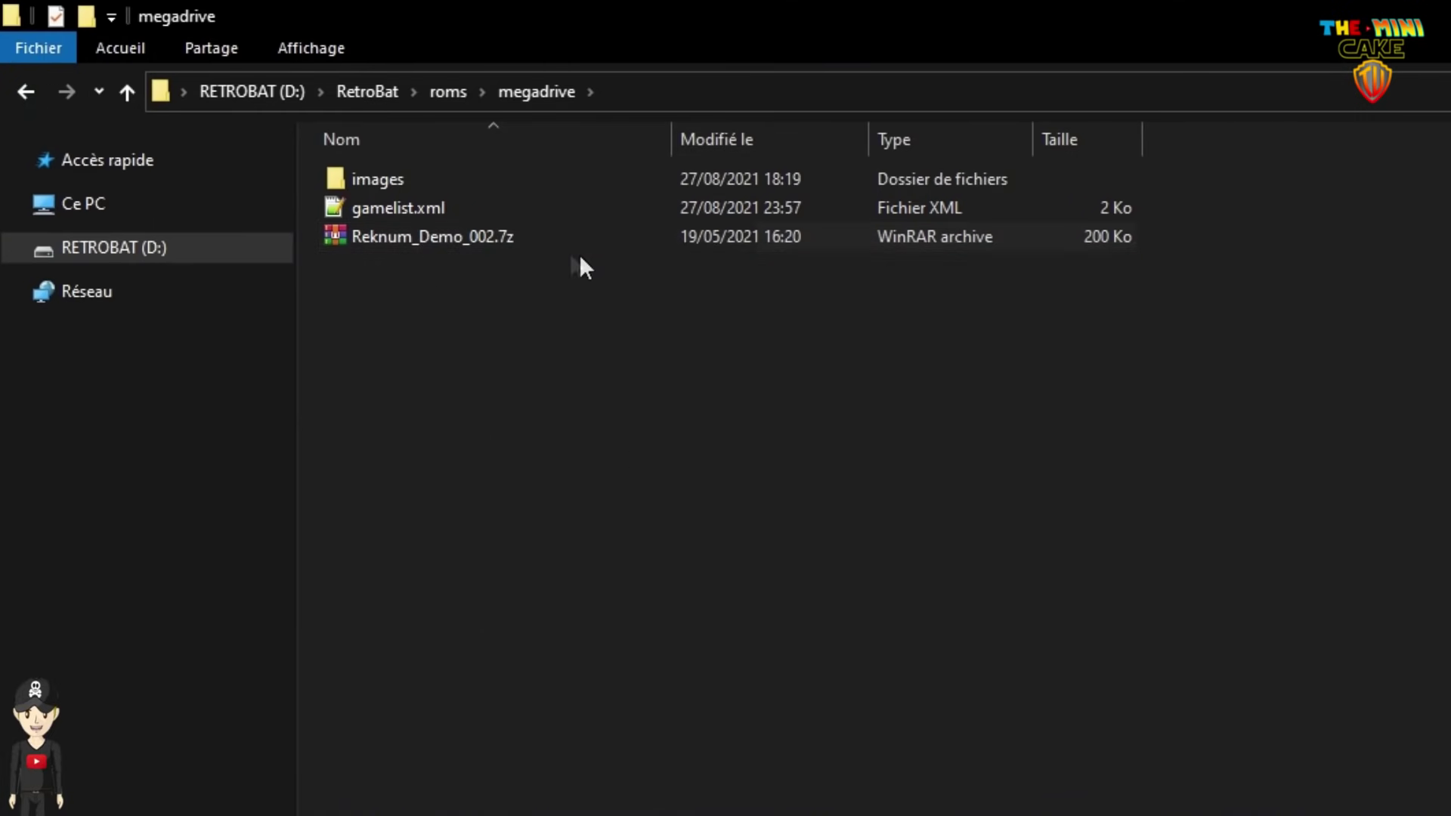
key("alt+Up")
key("alt+Up")
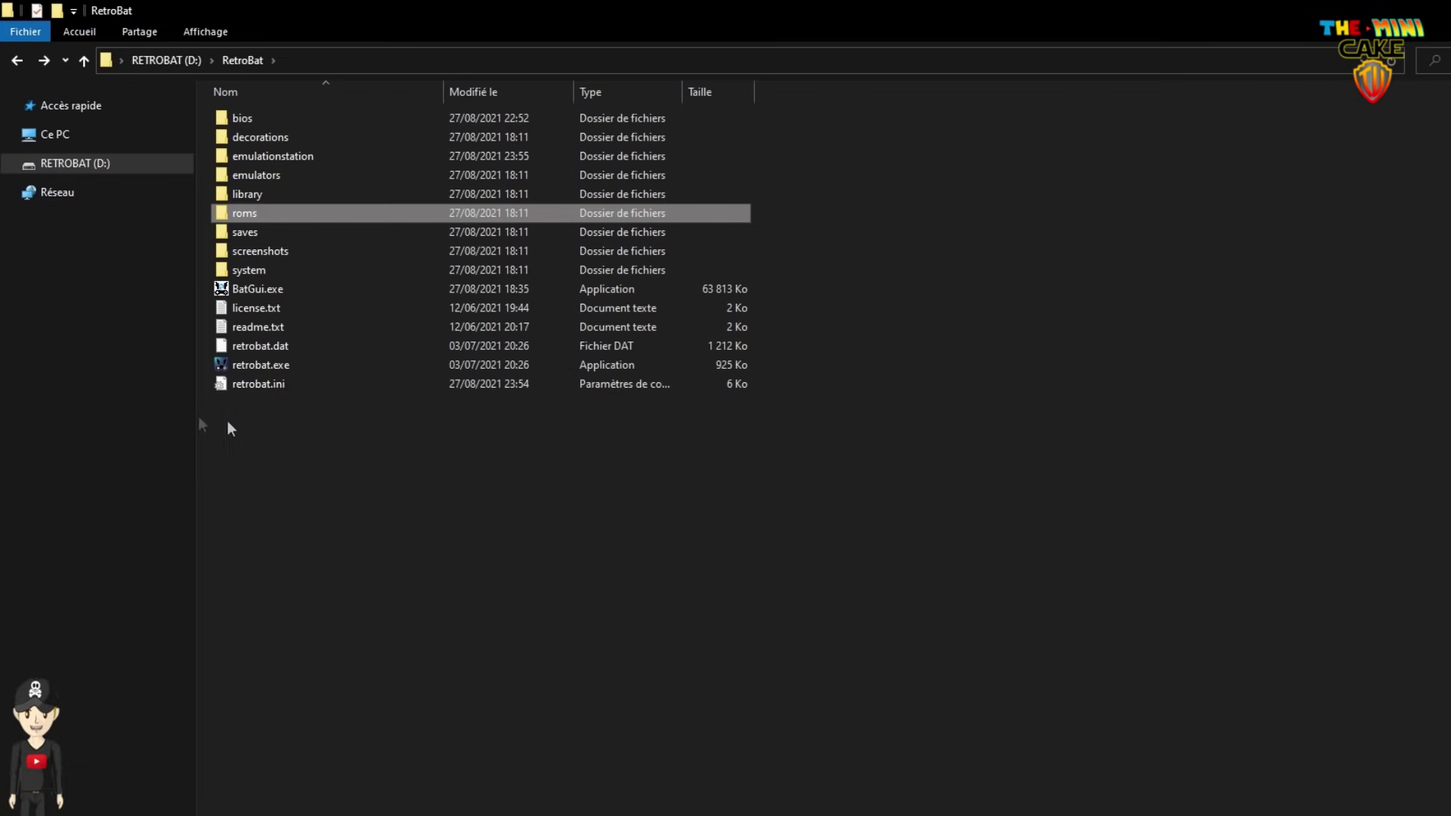
Step: Launch BatGui.exe and review the RetroArch video driver and audio driver choices
left_click(250, 290)
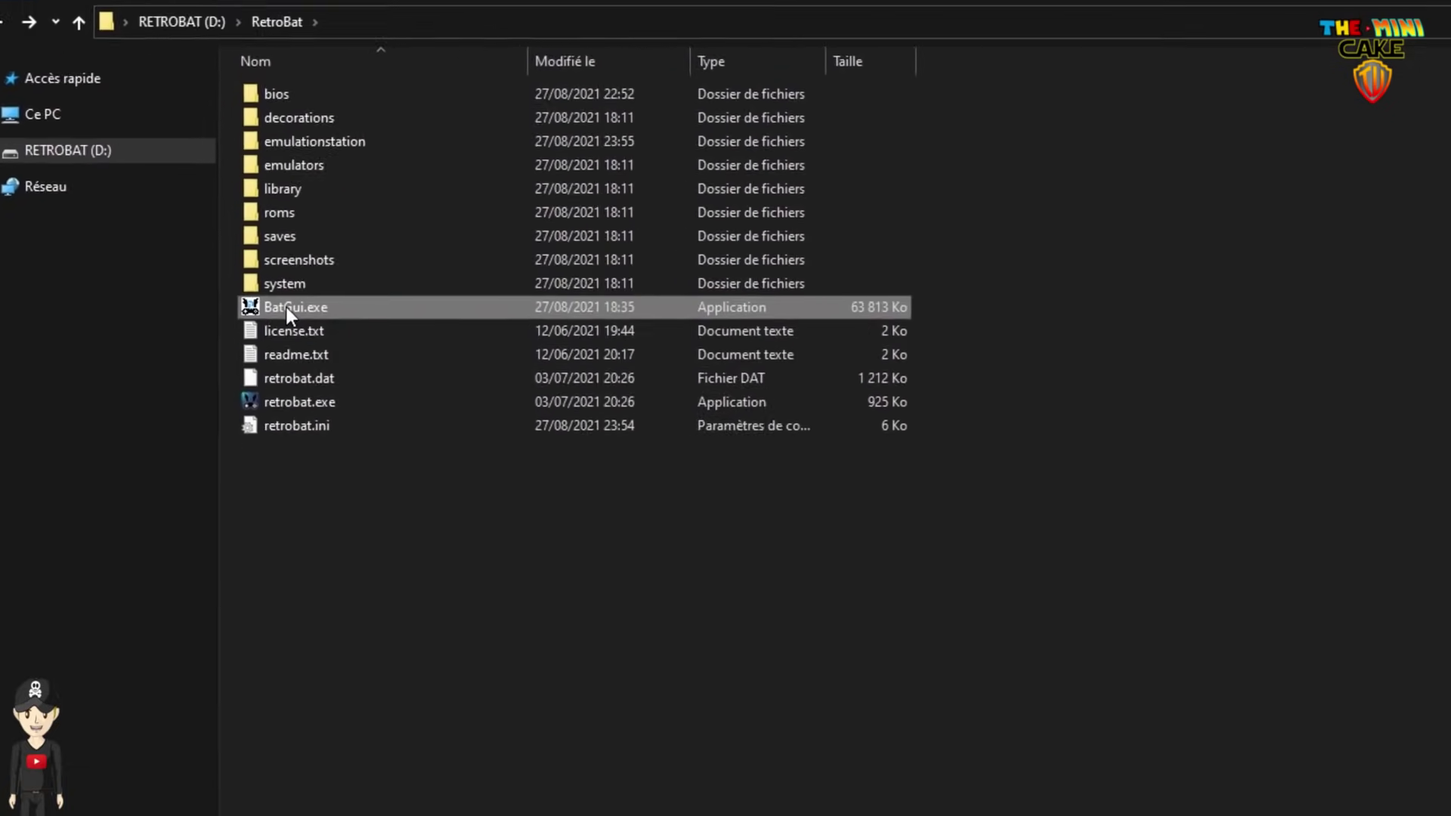
double_click(284, 306)
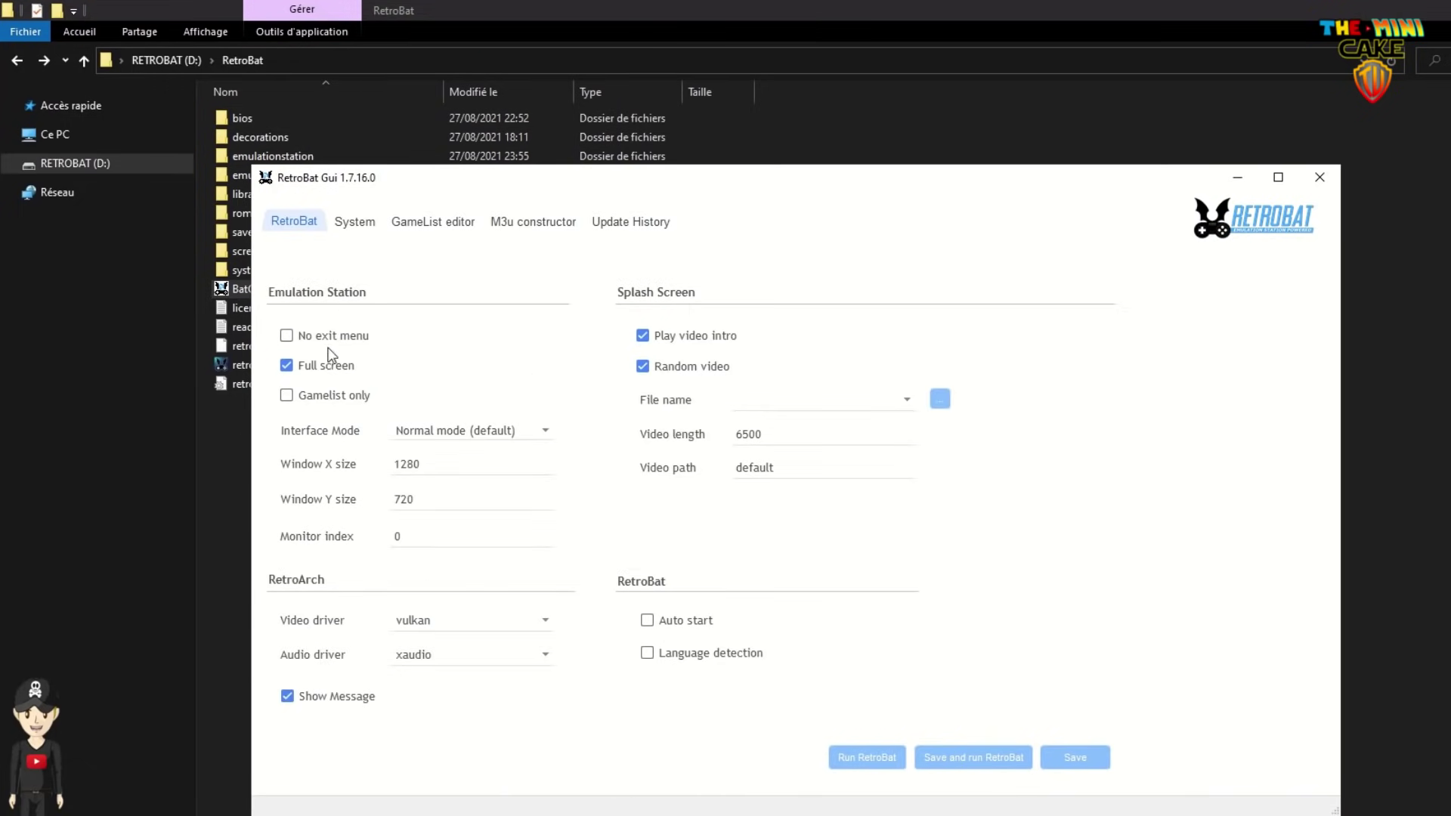
left_click(487, 620)
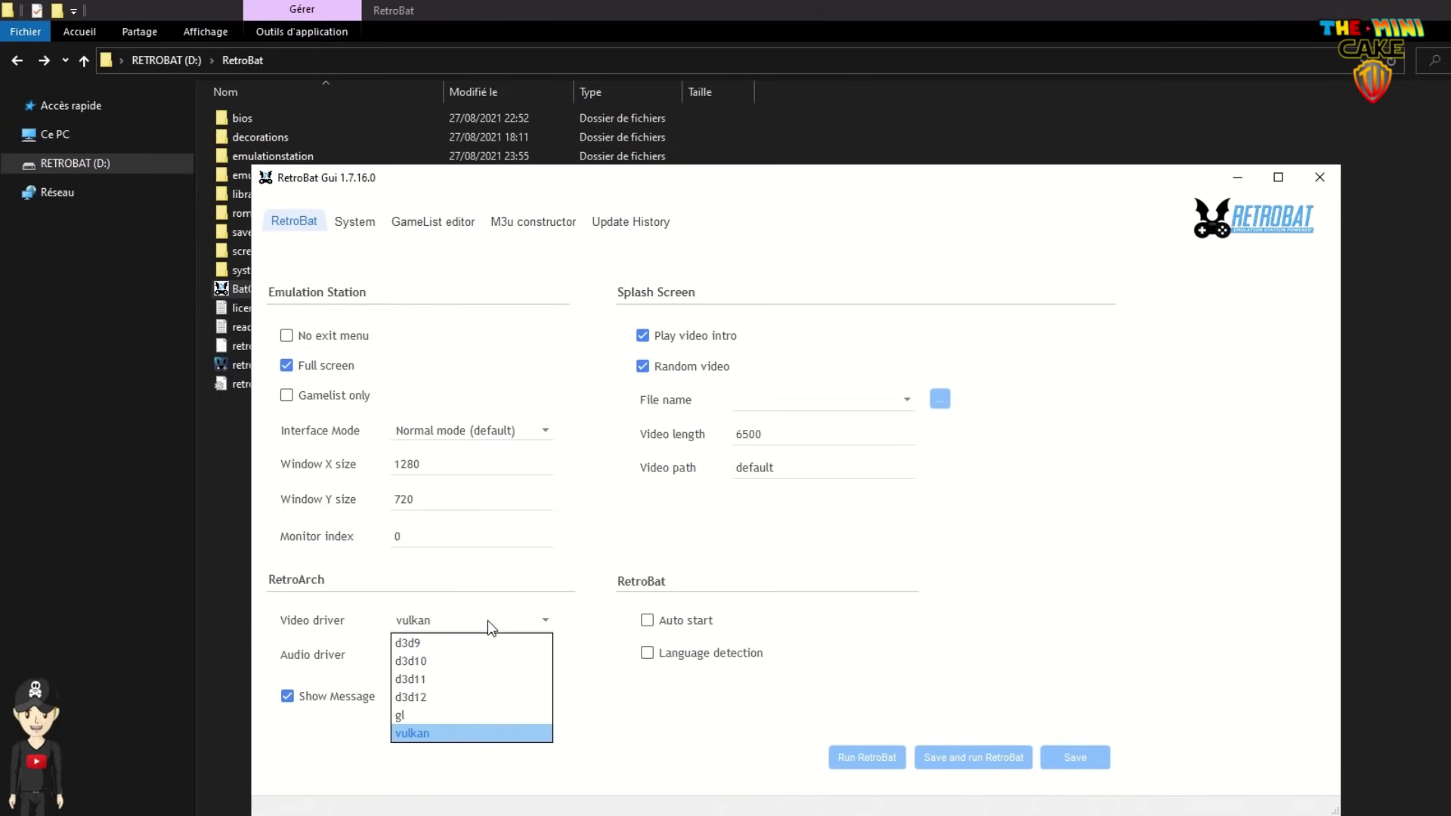
left_click(488, 619)
left_click(479, 655)
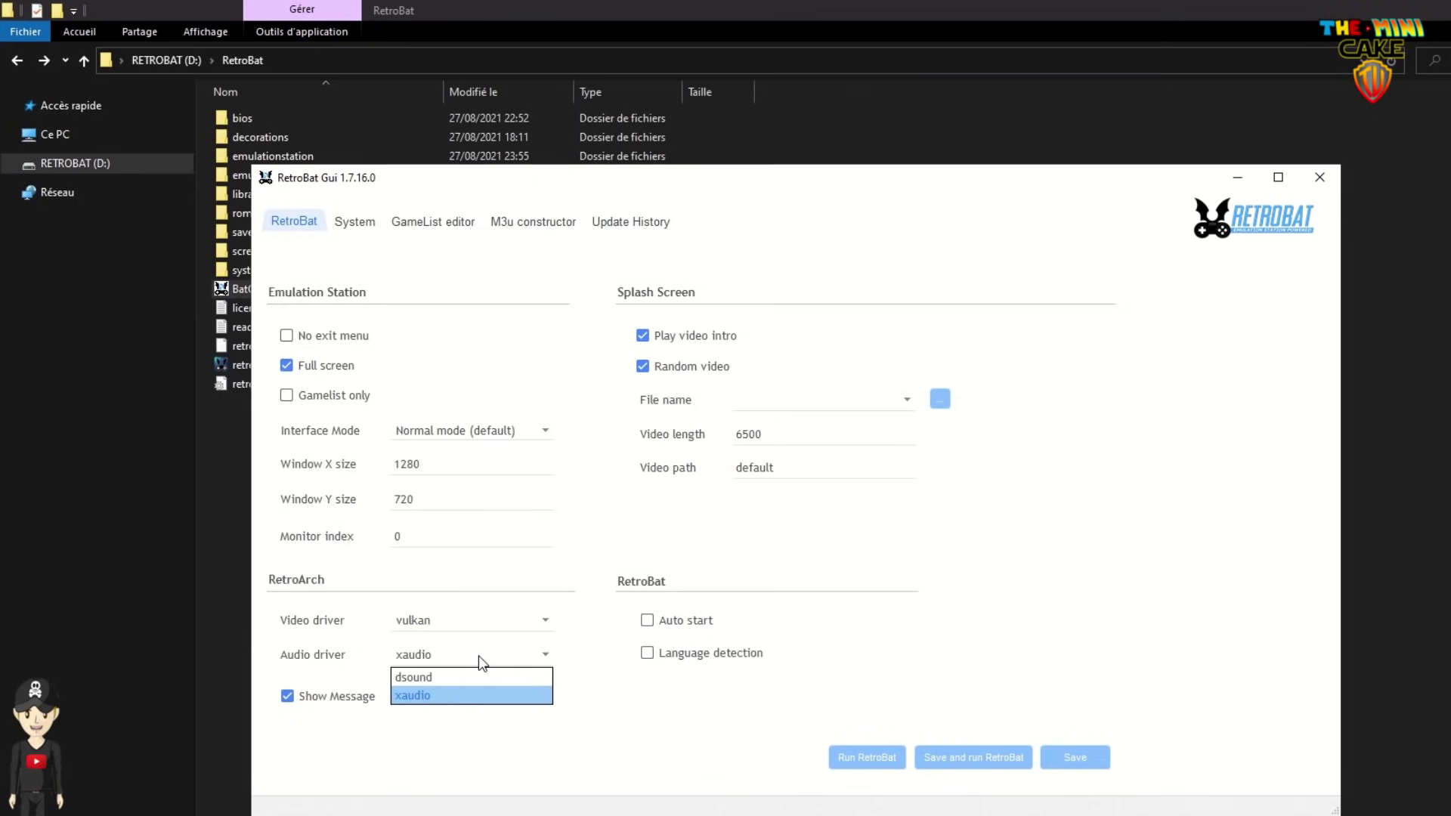
left_click(478, 656)
Step: Check how the splash screen's Random video option and video file name choice work
left_click(691, 344)
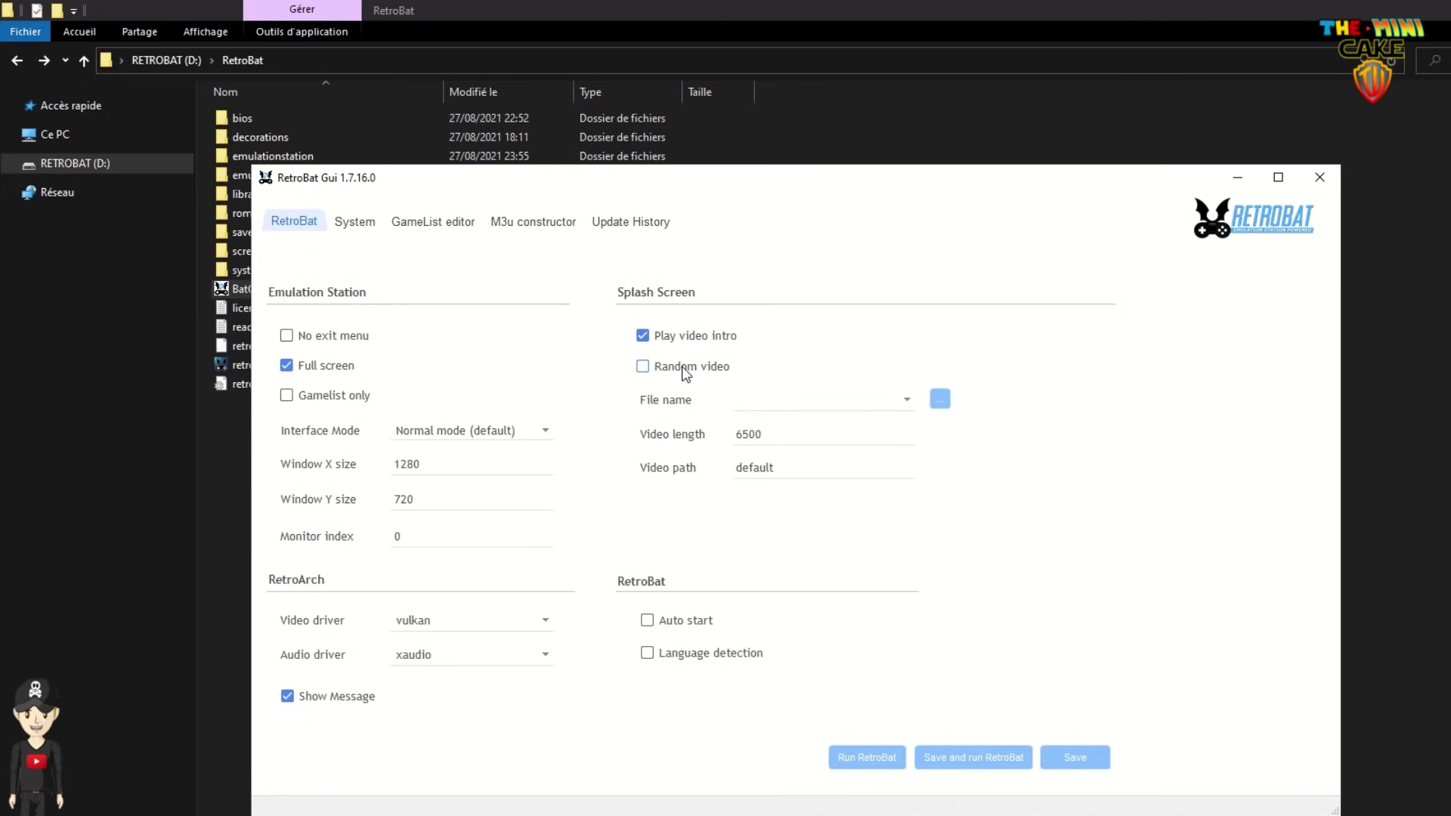
left_click(877, 401)
left_click(877, 400)
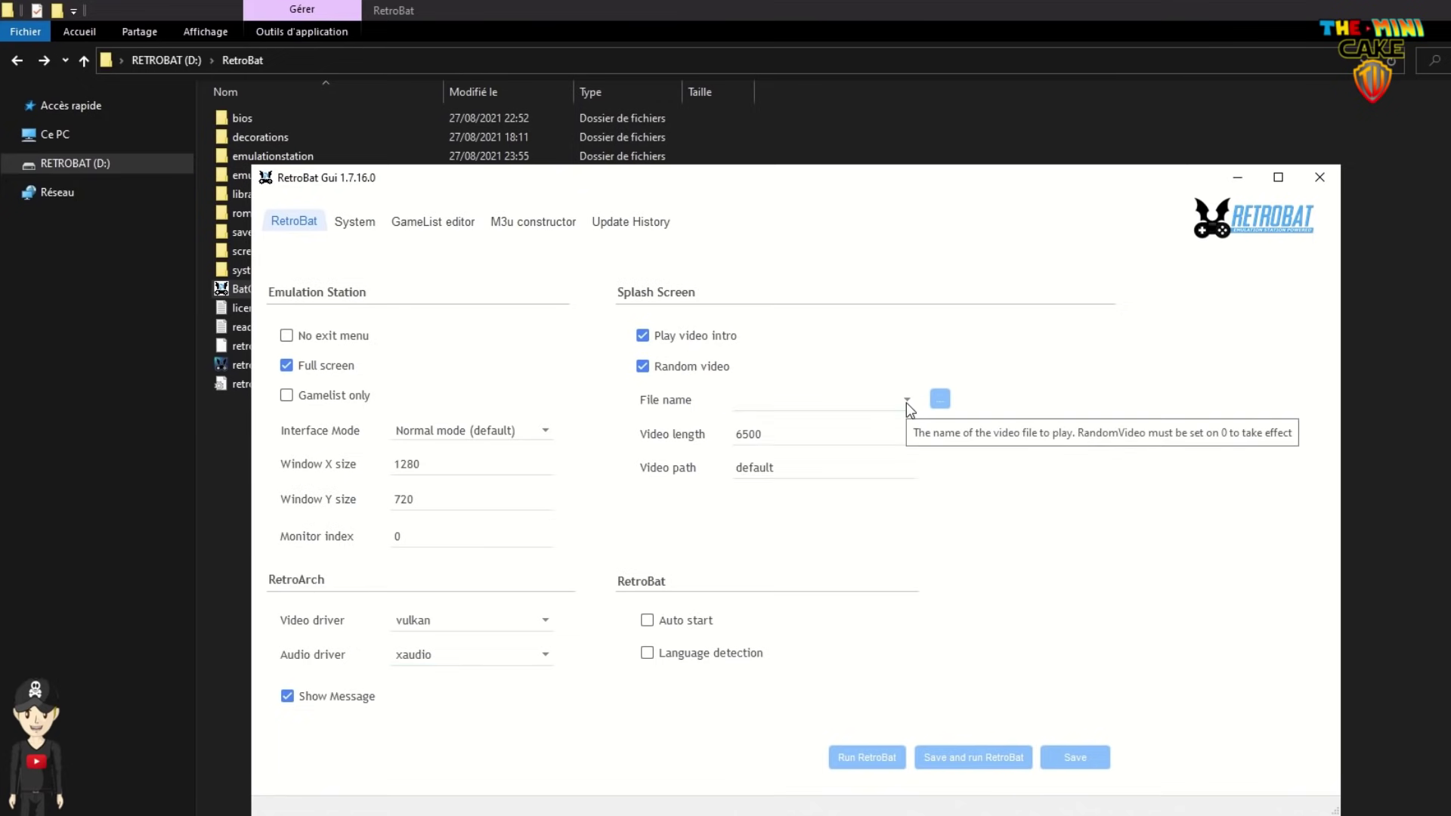
Step: Examine the accepted file extensions and cores for the mastersystem and megadrive systems in the es_systems file
left_click(354, 225)
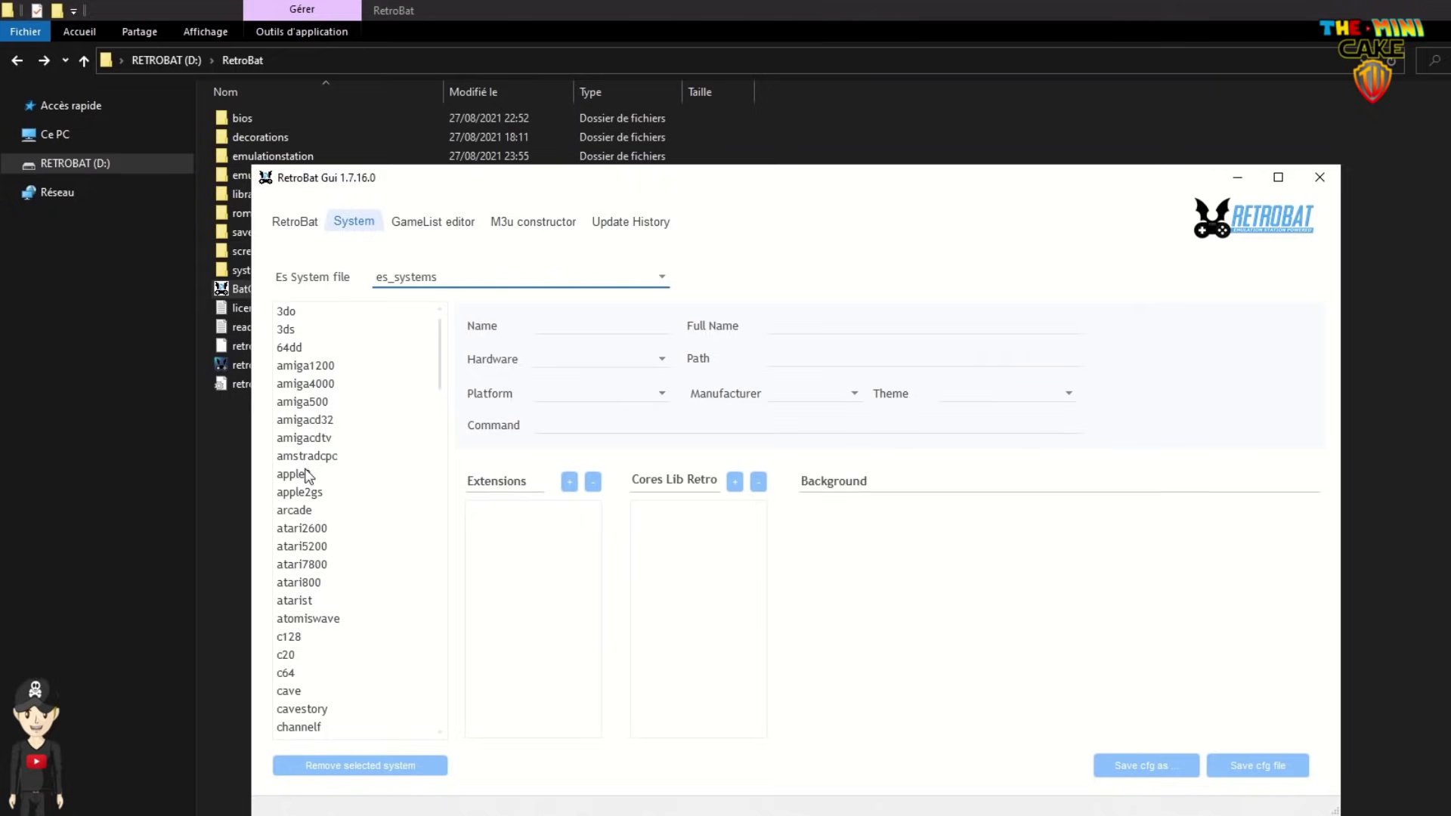
left_click_drag(444, 365, 427, 497)
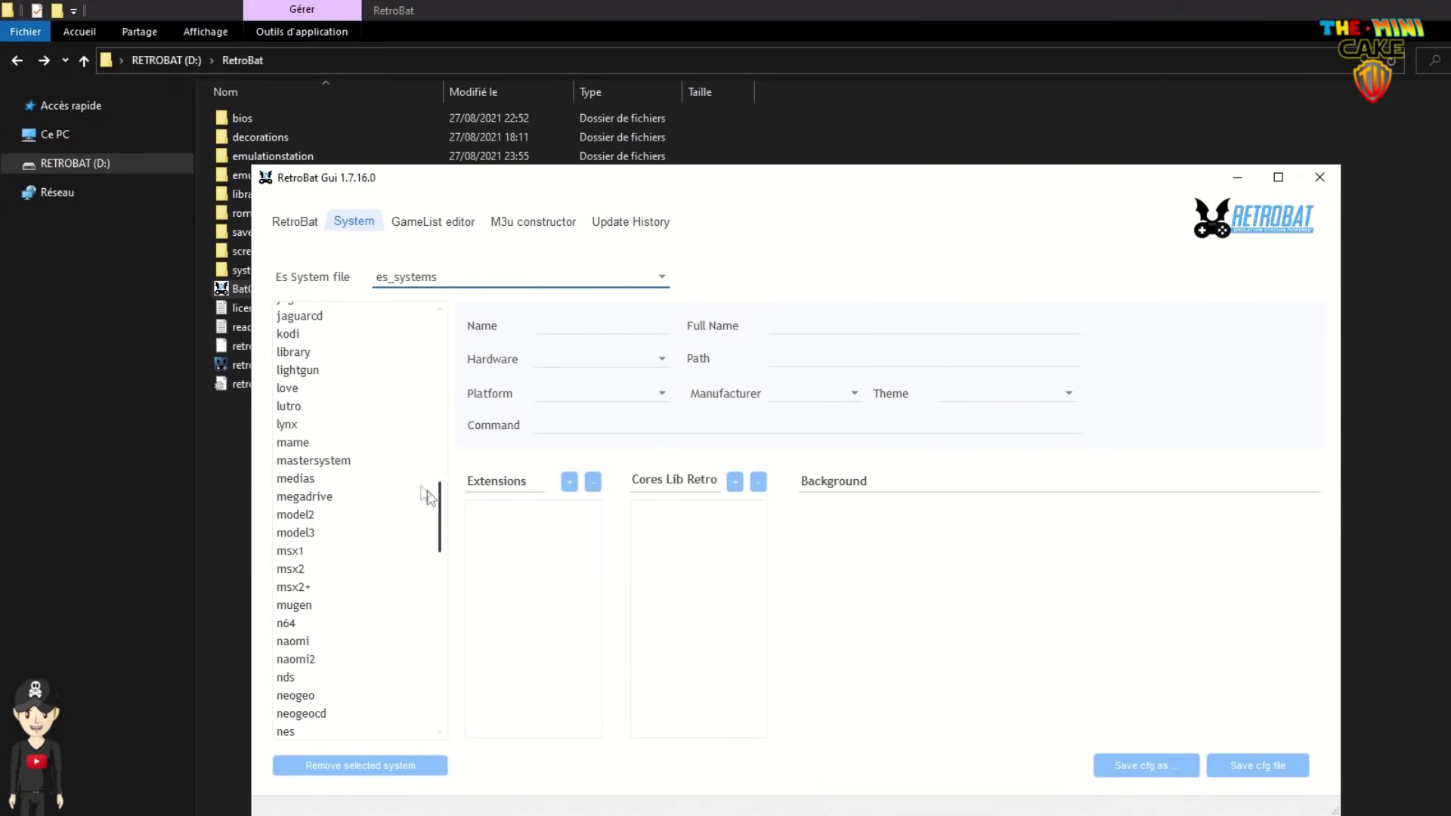
left_click(302, 461)
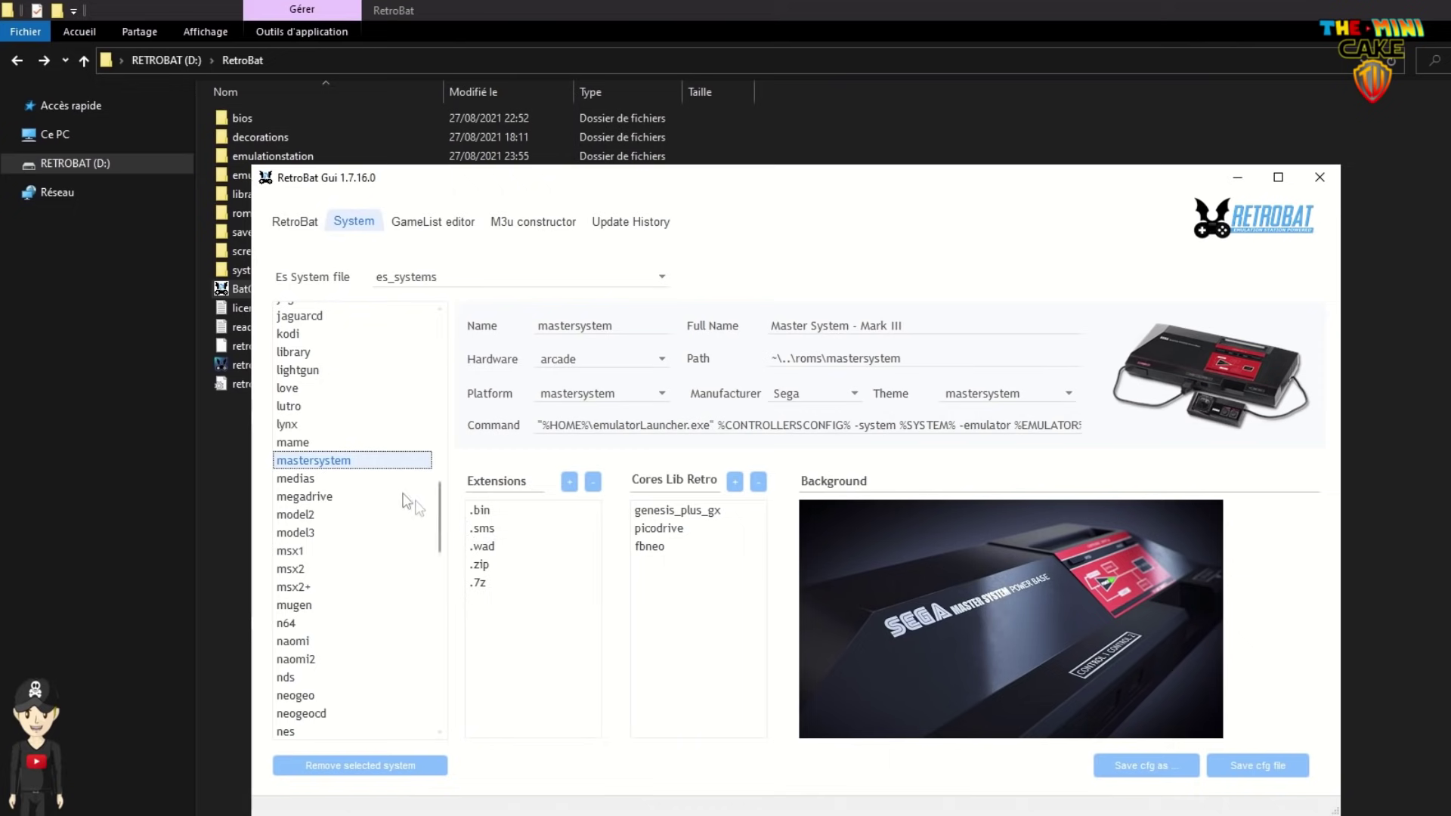
left_click(292, 499)
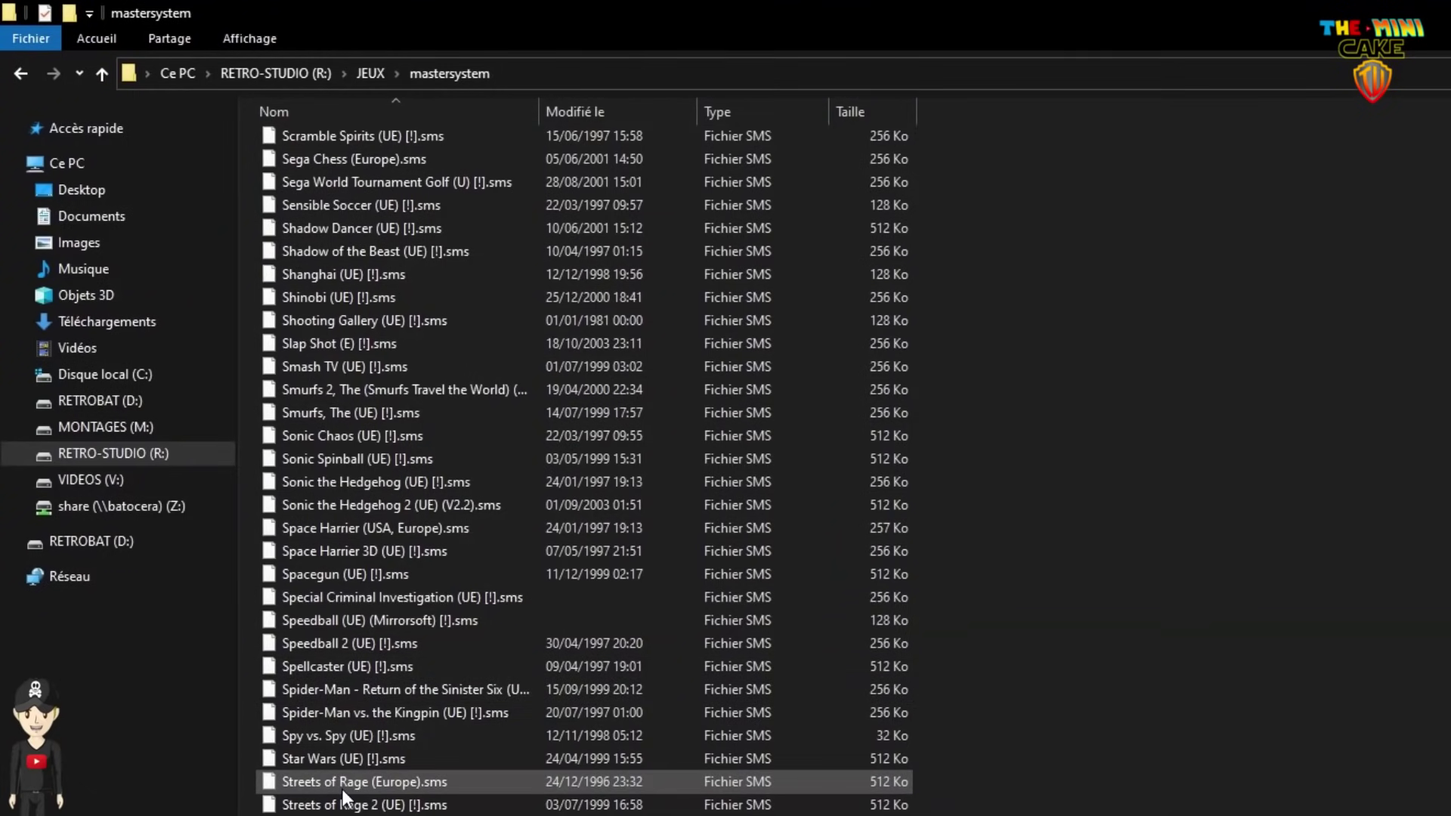
Step: Copy Streets of Rage (Europe).sms from the JEUX\mastersystem folder on the RETRO-STUDIO (R:) drive
left_click(342, 789)
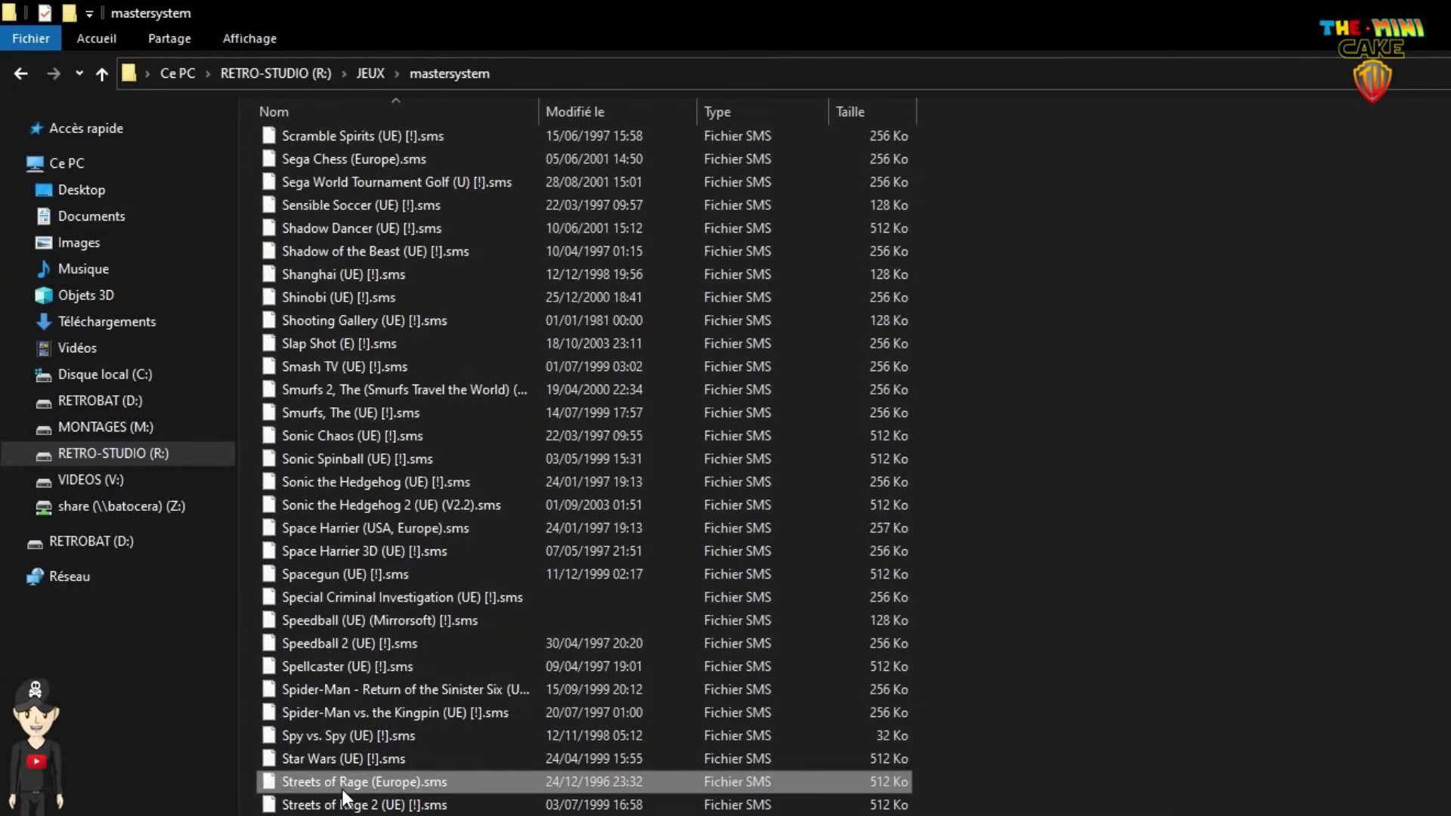
right_click(342, 791)
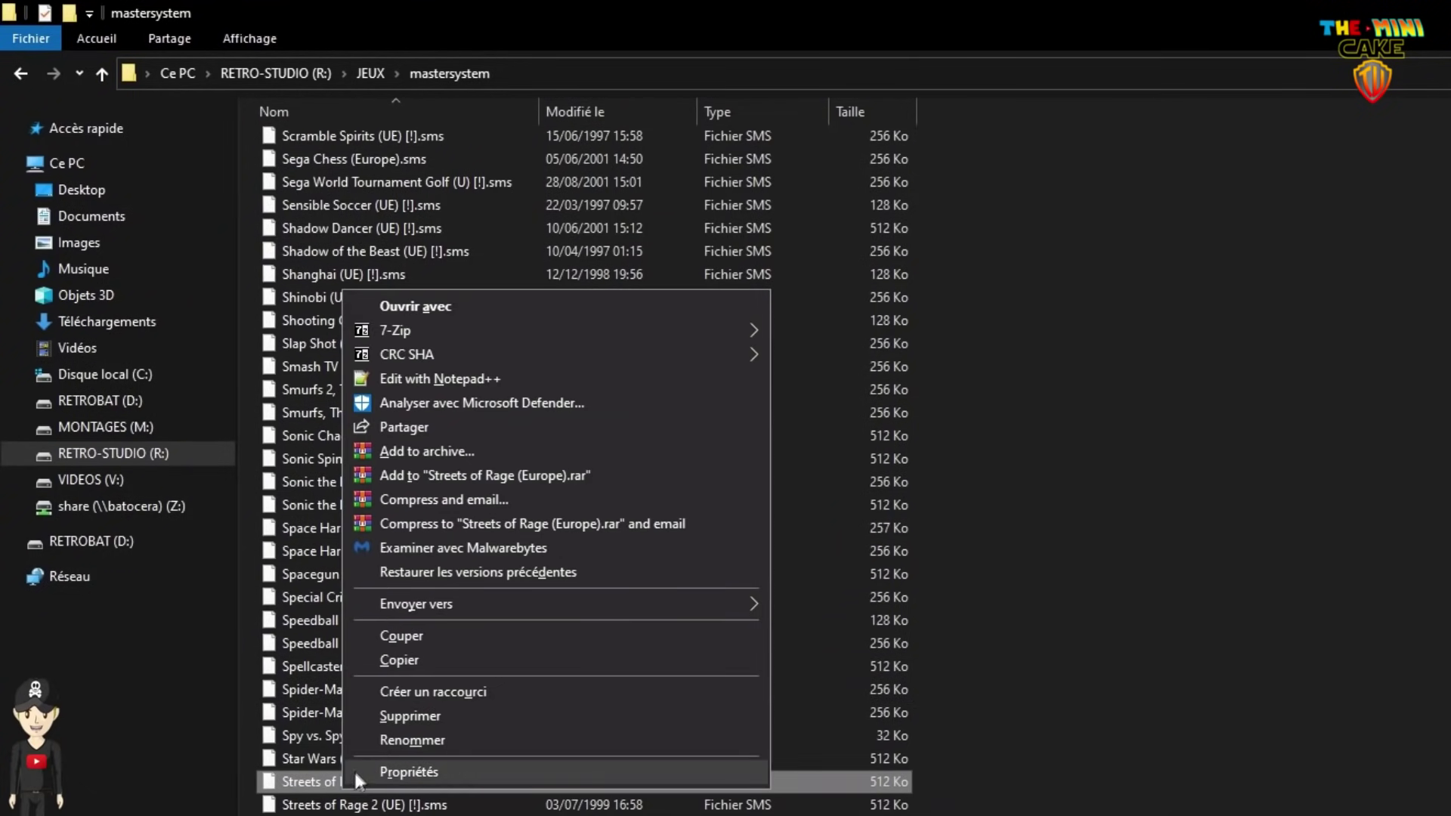
left_click(402, 661)
Step: Paste Streets of Rage (Europe).sms into the RetroBat\roms\mastersystem folder on the RETROBAT (D:) drive
left_click(76, 550)
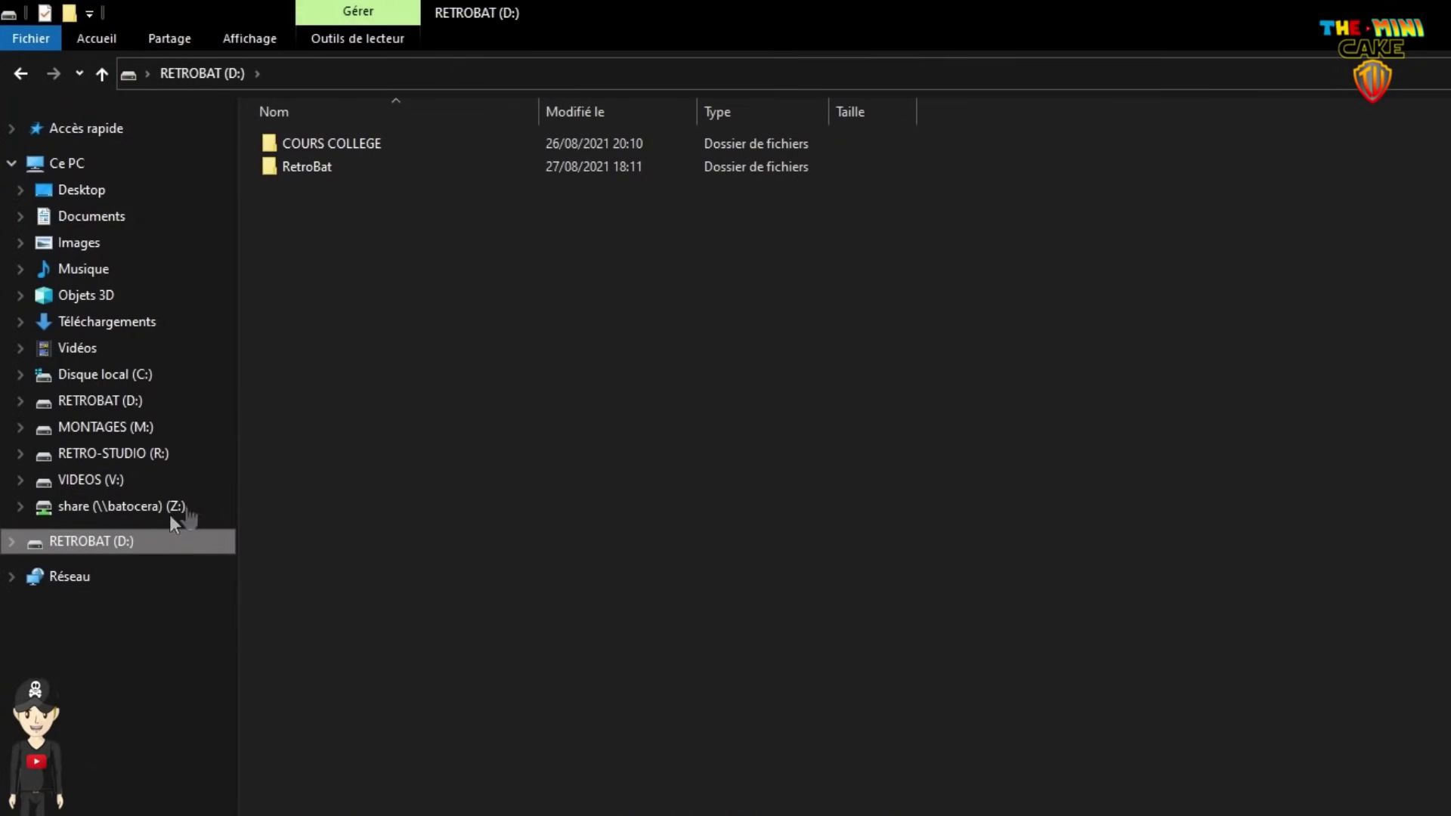
left_click(310, 166)
double_click(310, 166)
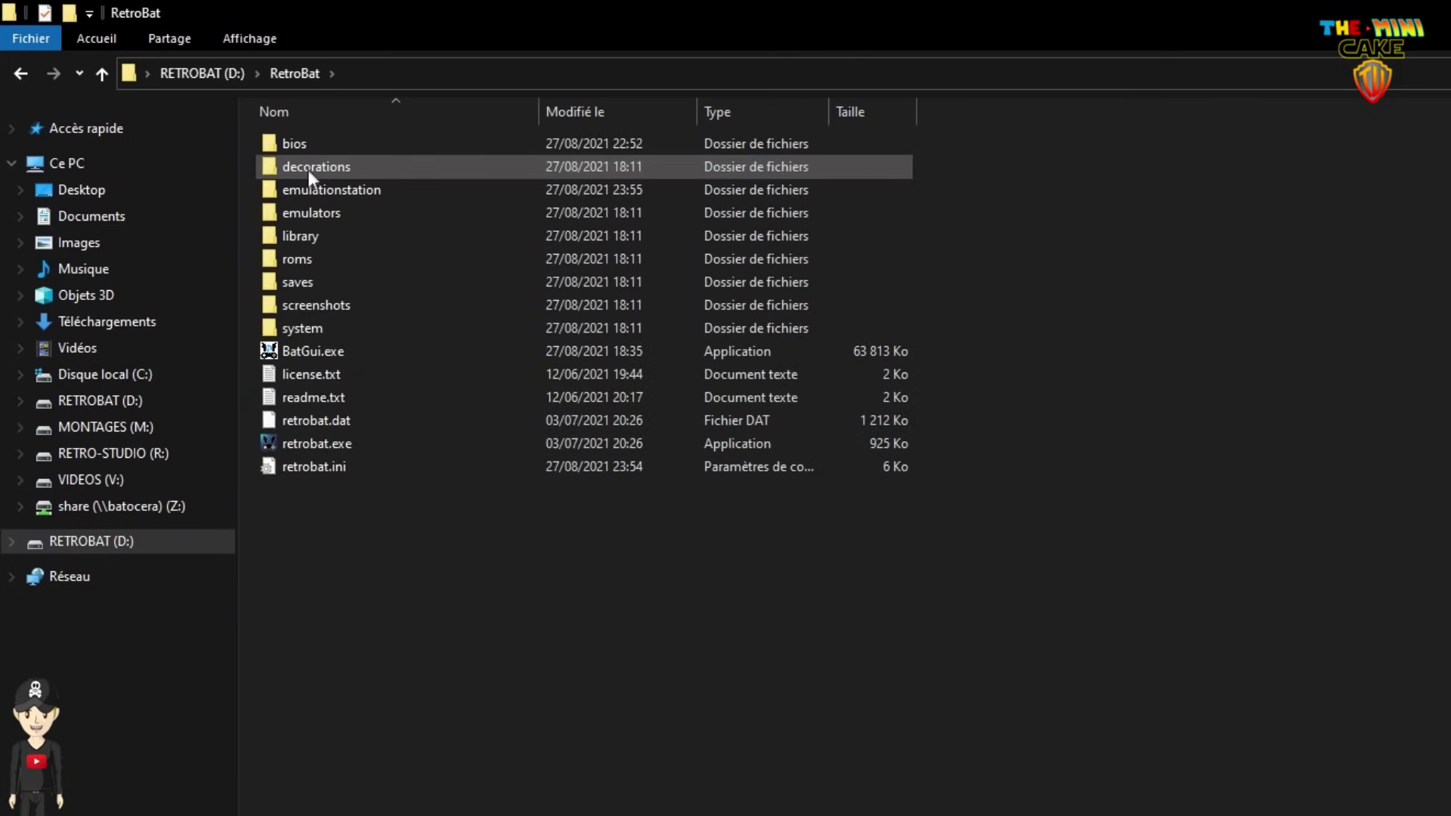
double_click(310, 261)
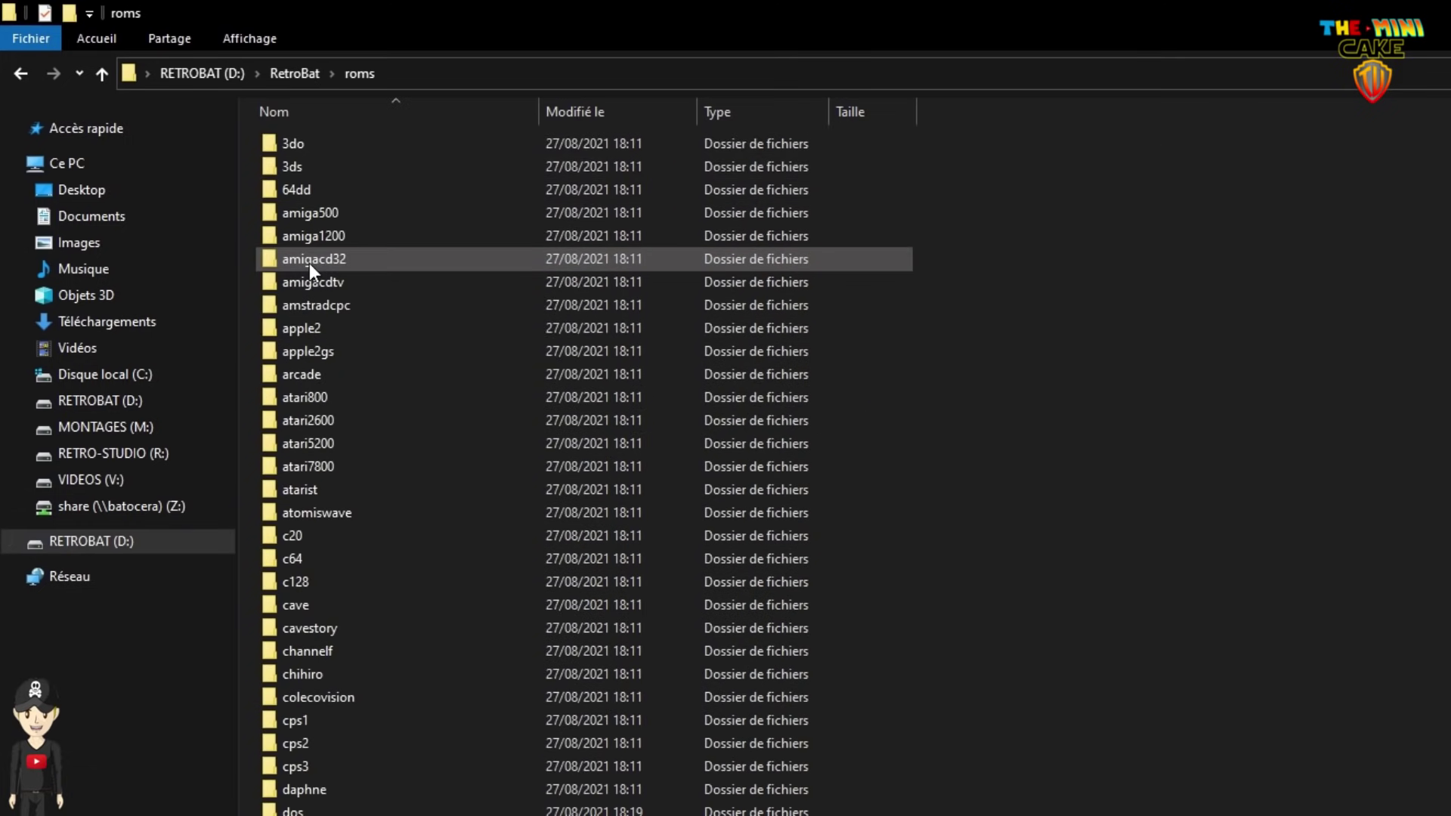
scroll(406, 517, "down", 15)
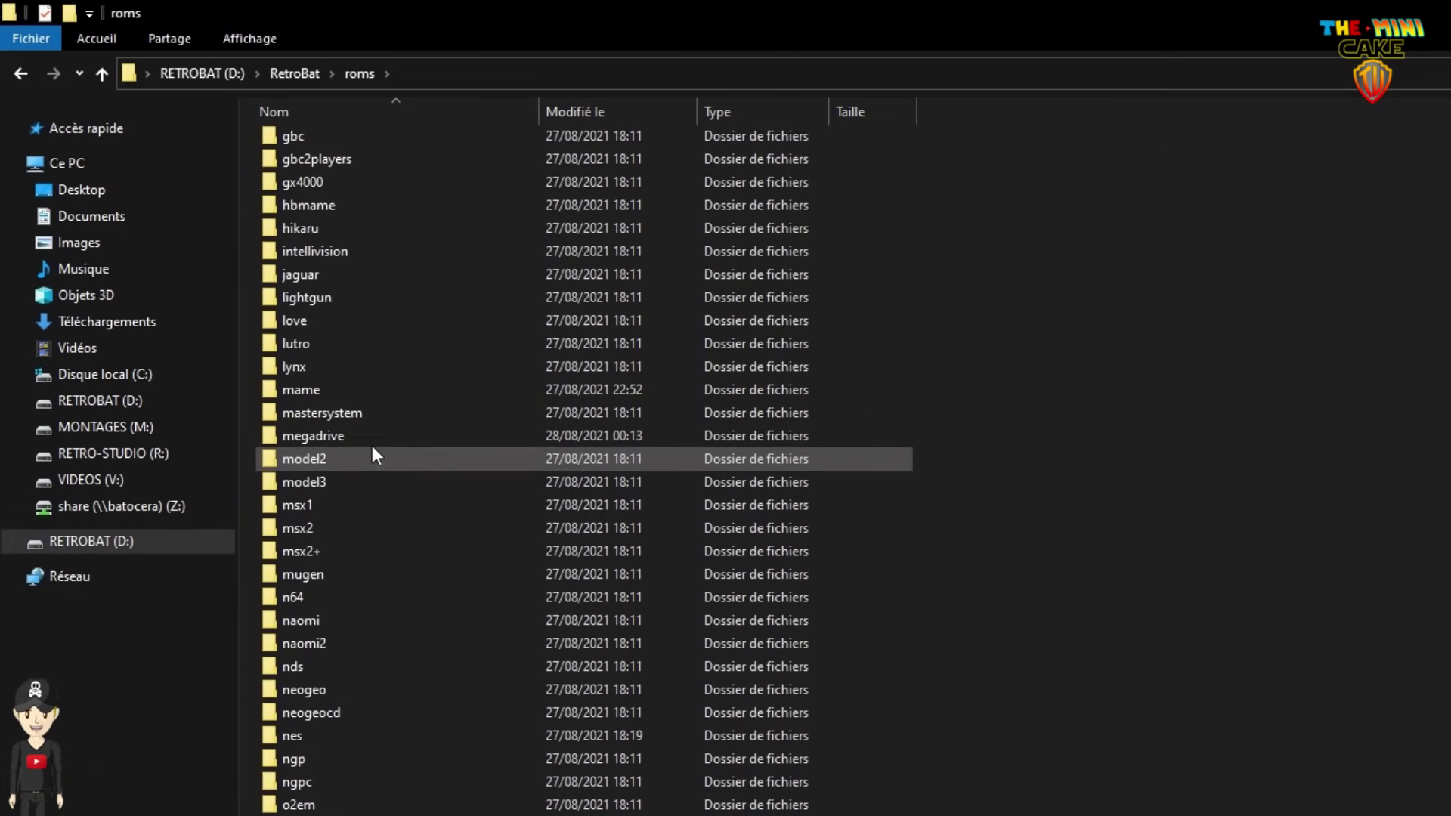
double_click(346, 413)
right_click(471, 312)
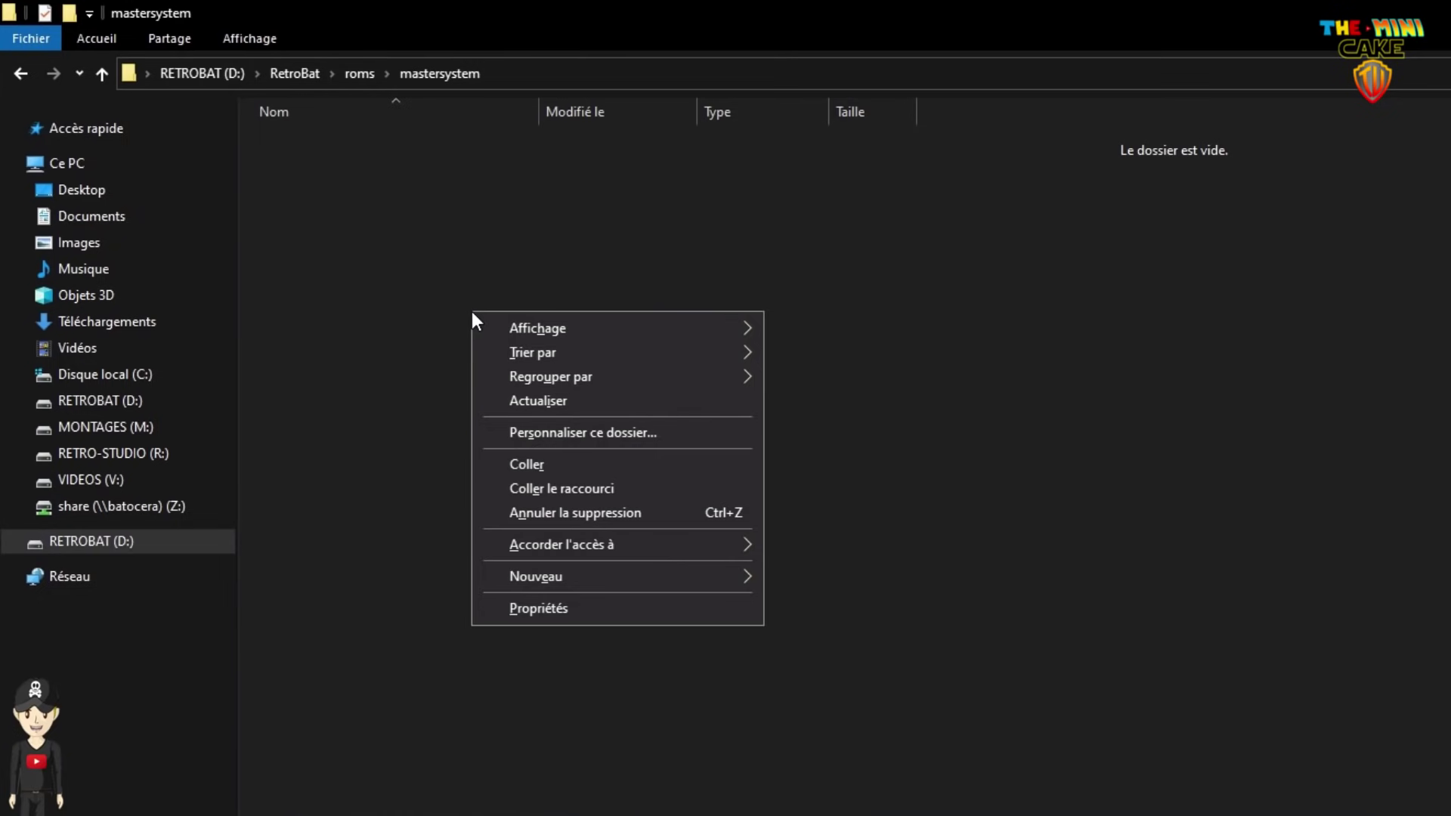
mouse_move(529, 574)
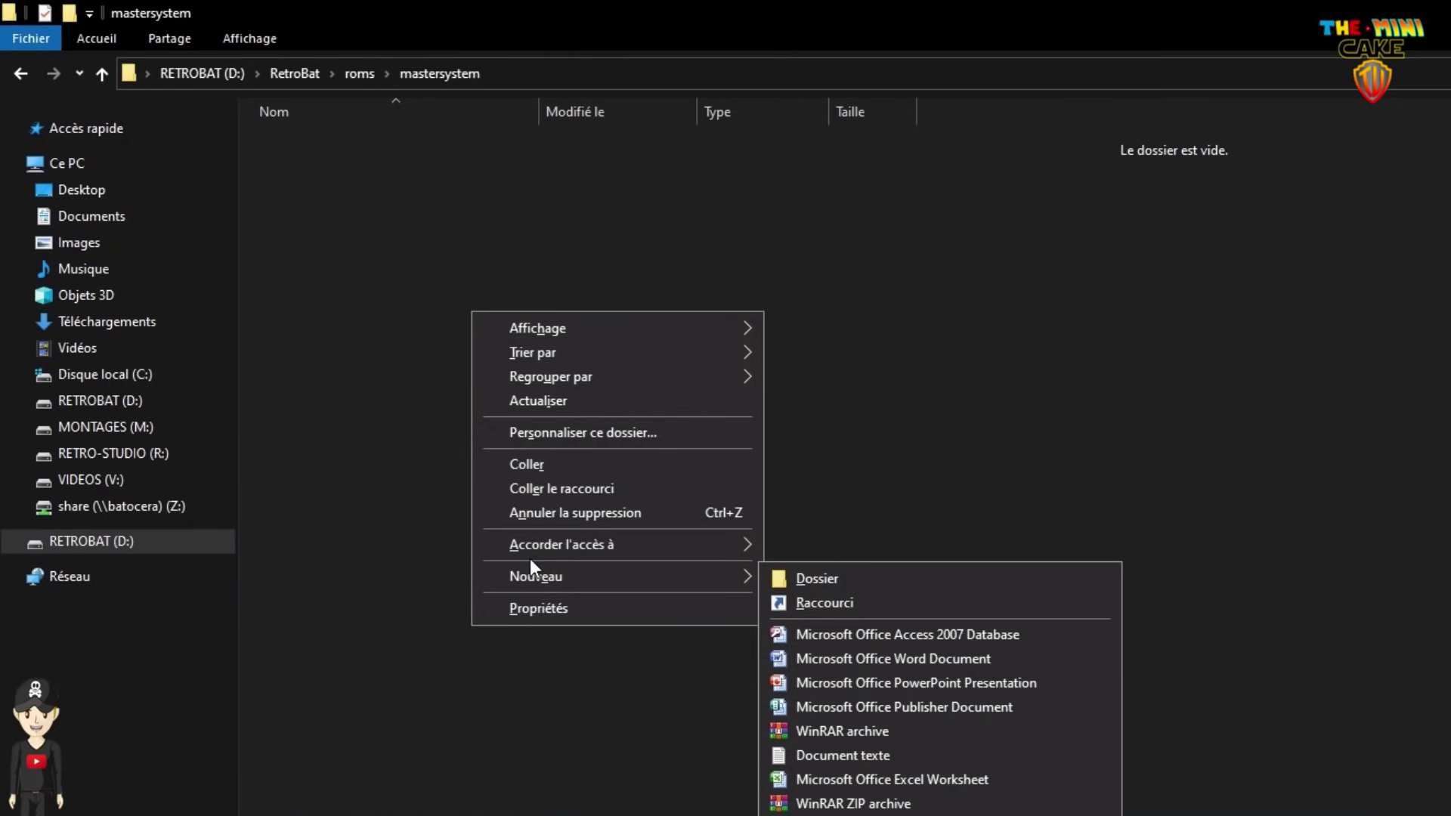
left_click(532, 472)
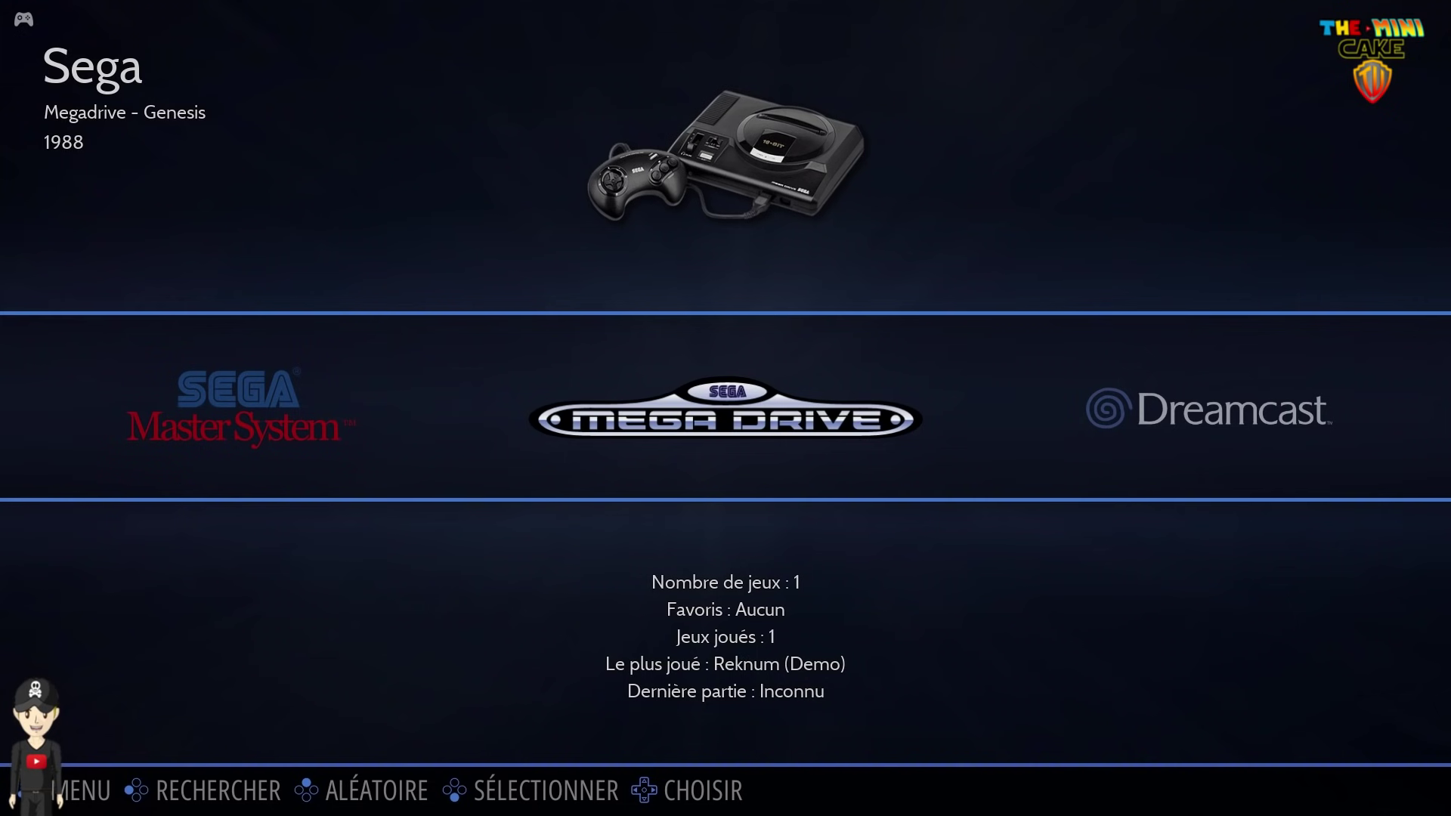
Step: Switch to RetroBat and launch Streets of Rage (Europe) from the Sega Master System game list
key("Left")
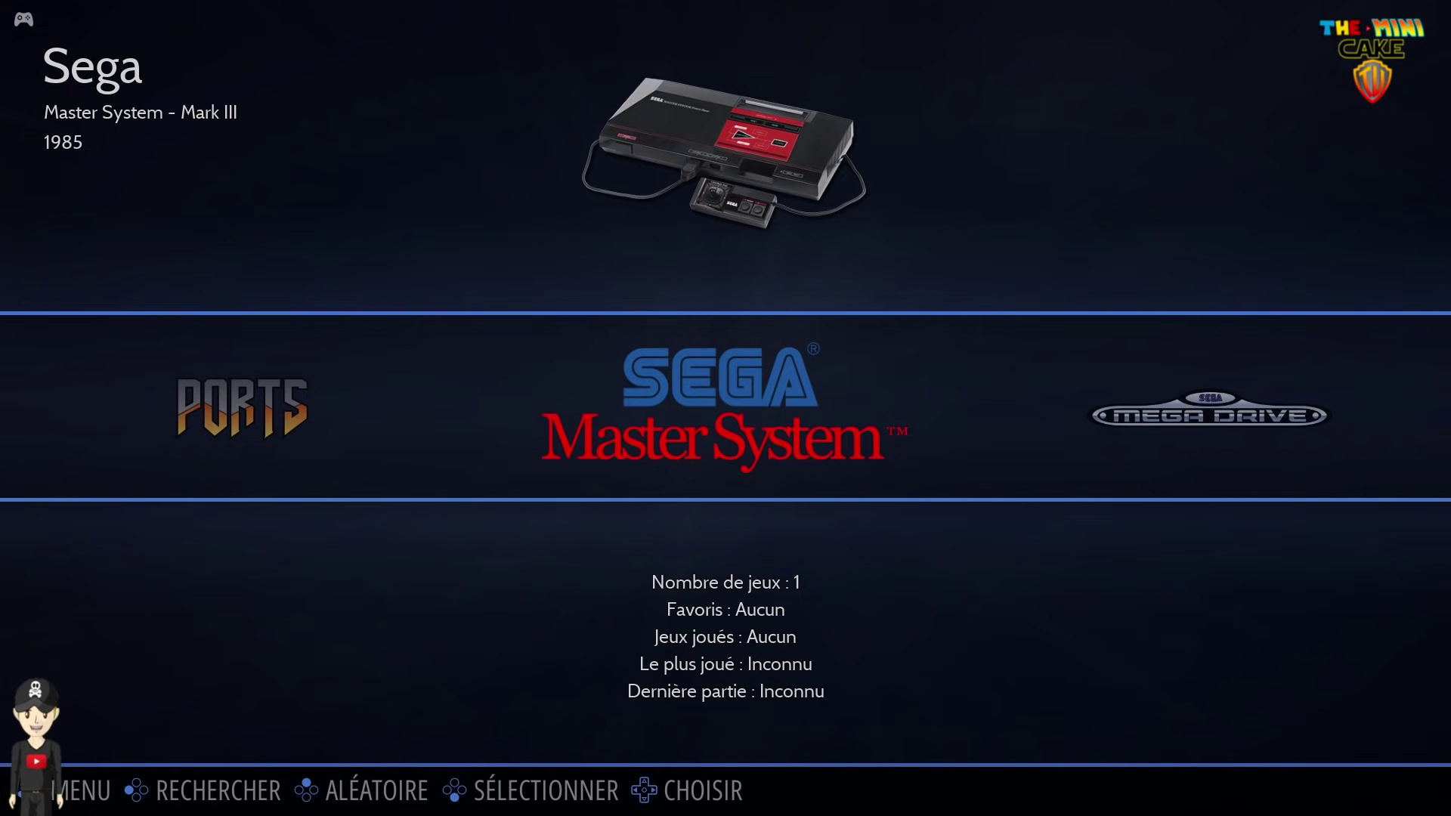
key("Return")
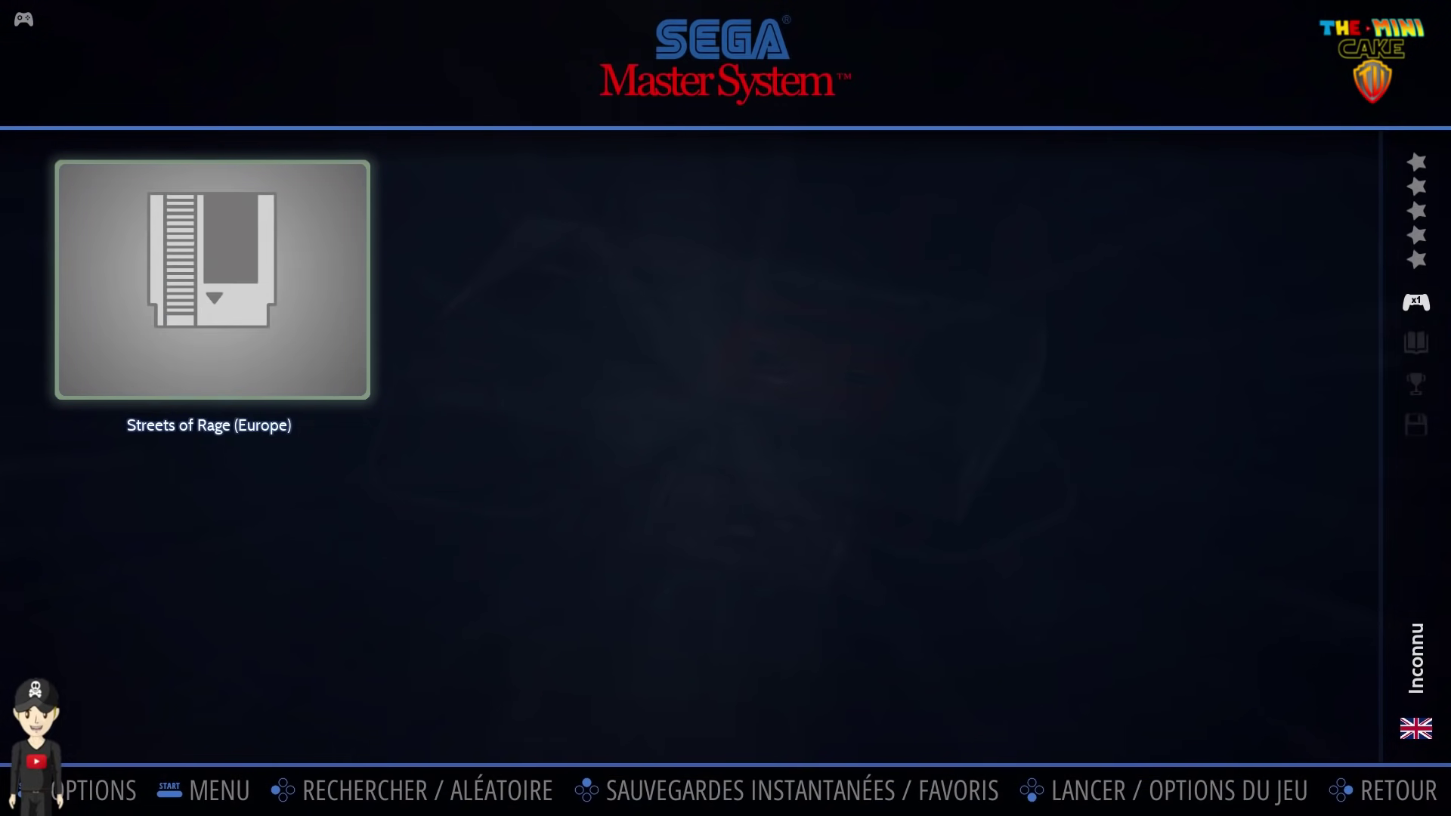
key("Return")
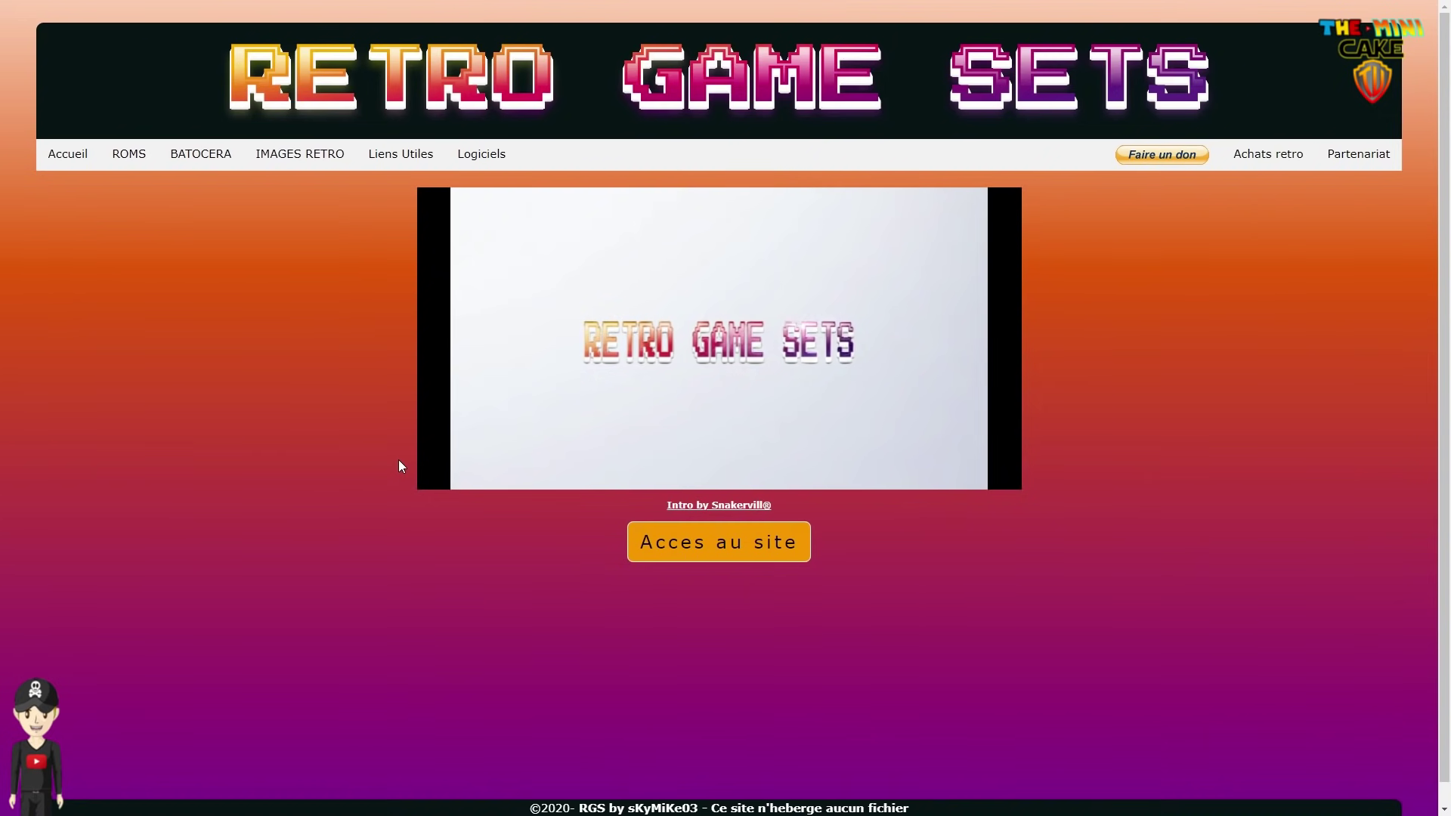
Step: Switch to the Retro Game Sets website and browse its RGS and By YourMameCab ROM pages
mouse_move(129, 164)
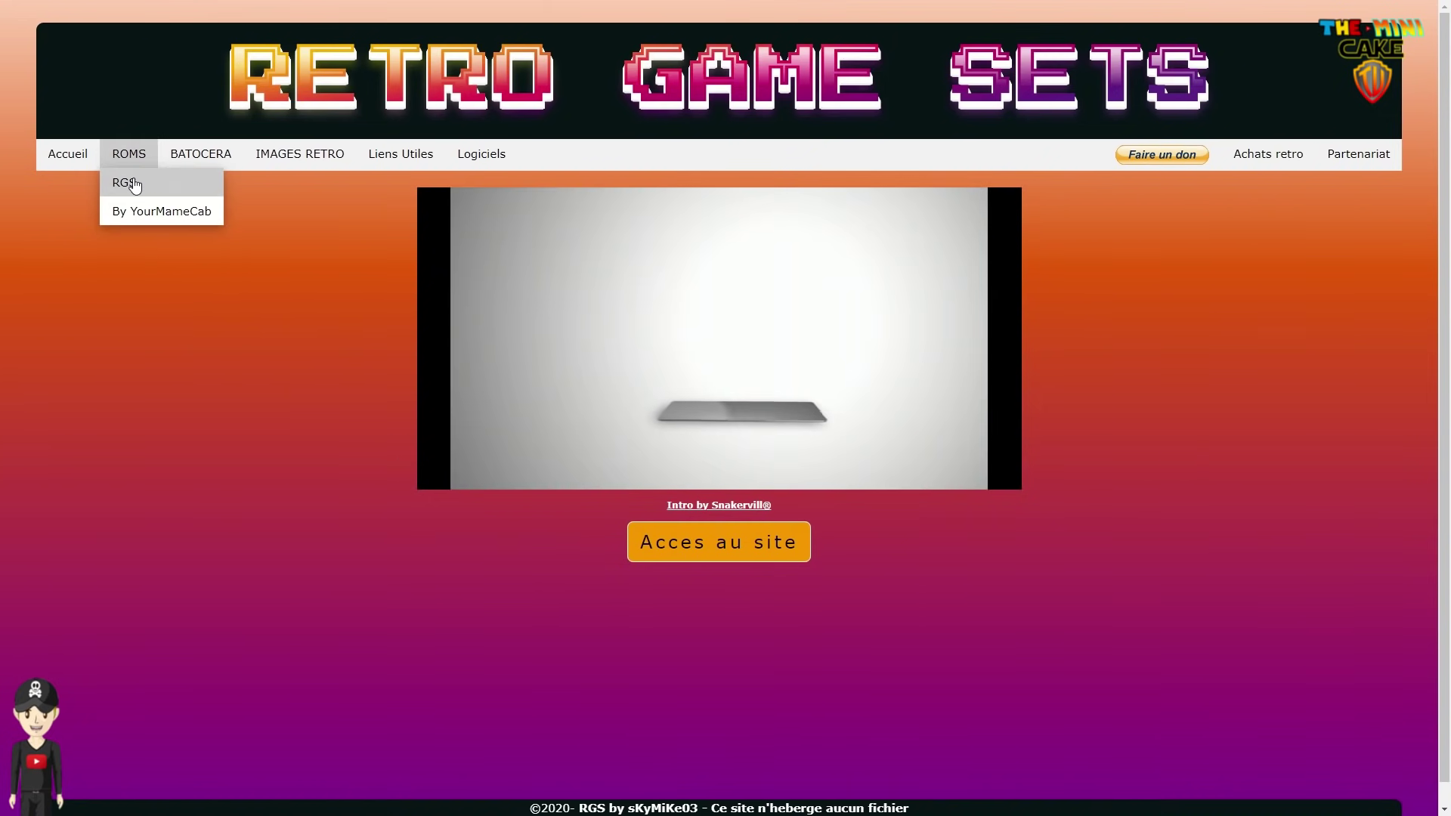
left_click(125, 183)
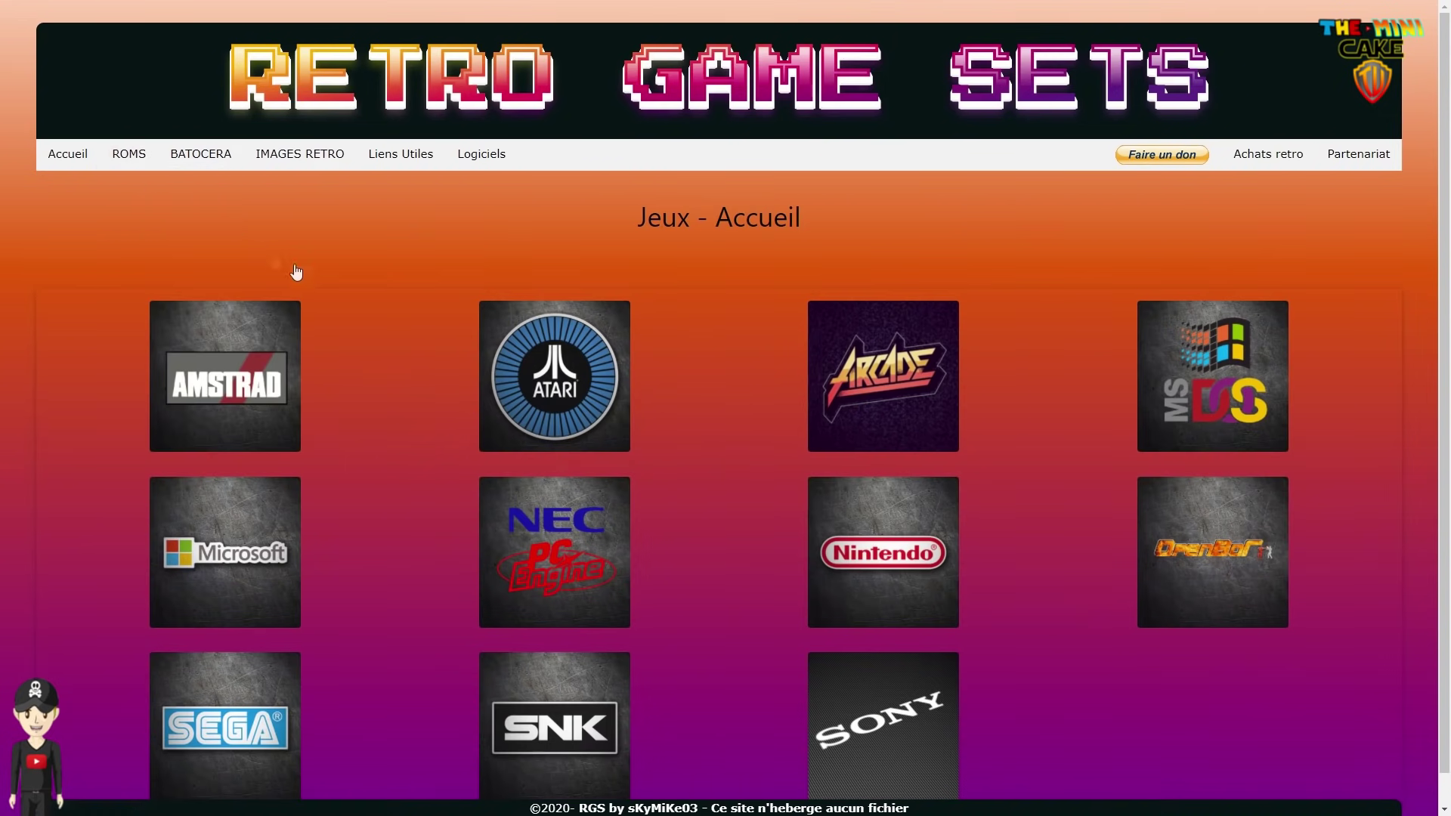
scroll(405, 314, "down", 1)
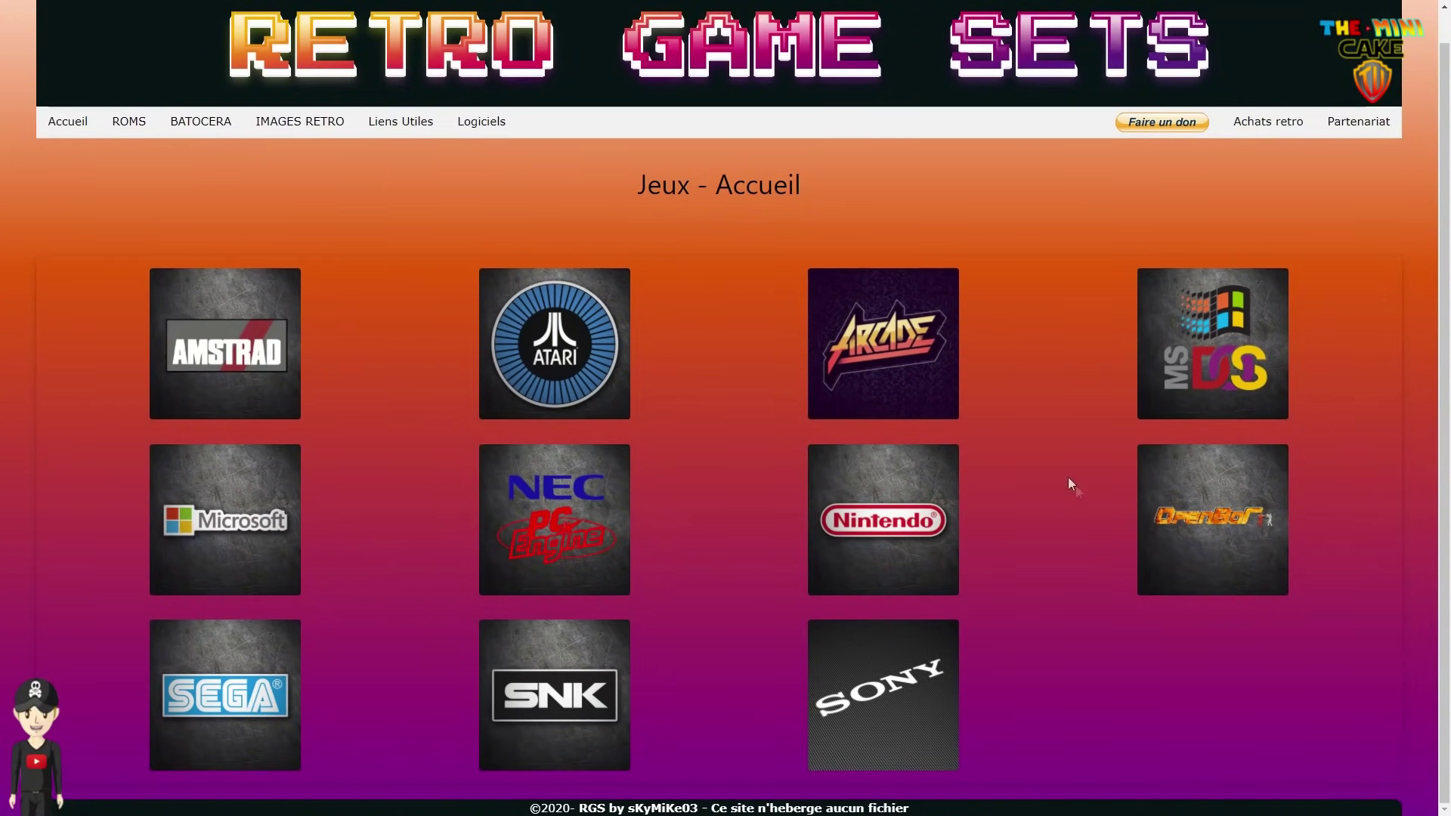
mouse_move(129, 122)
left_click(132, 179)
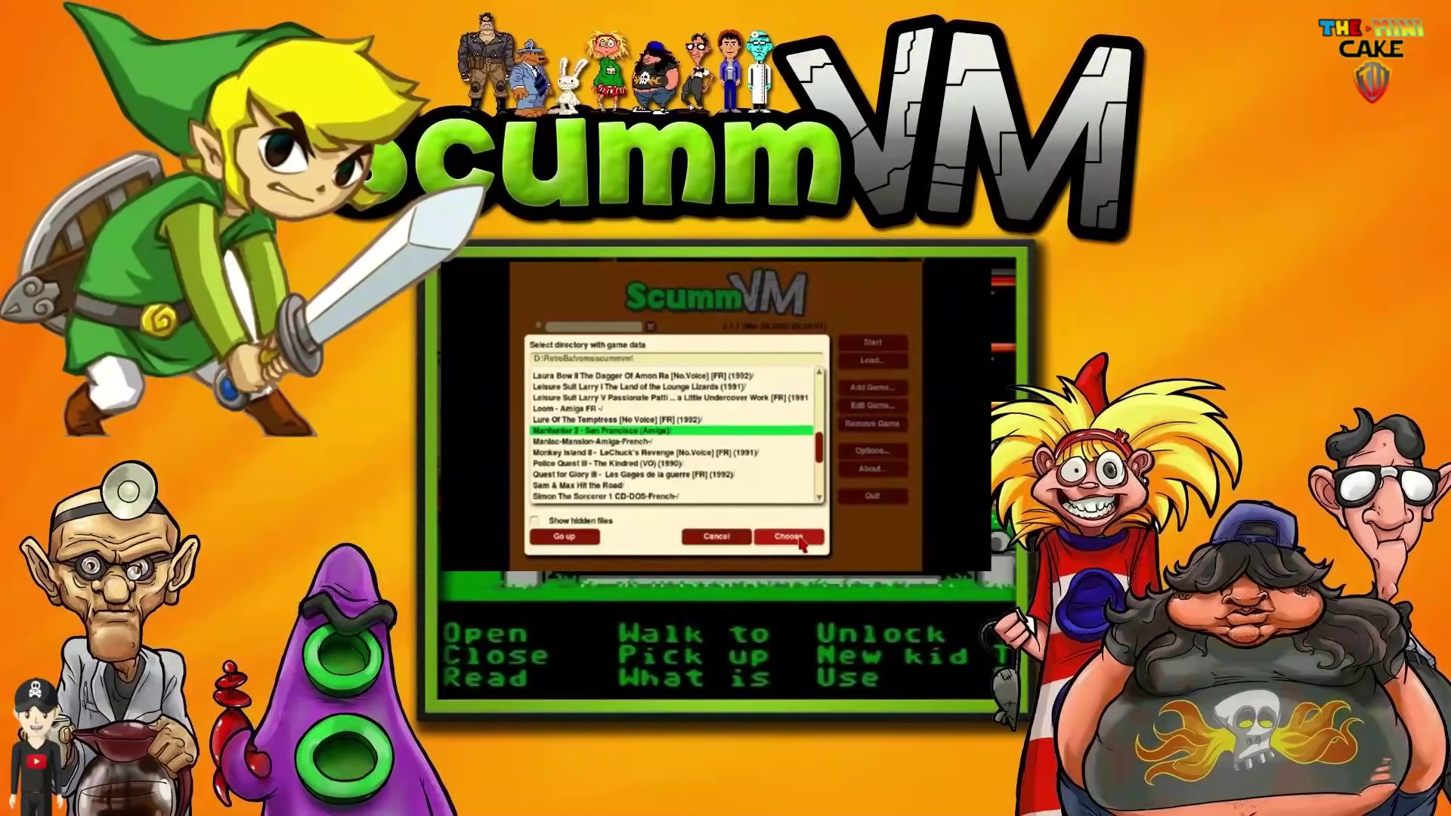
Step: Add the Manhunter 2 - San Francisco (Amiga) folder as a game in ScummVM and accept its game settings
left_click(800, 540)
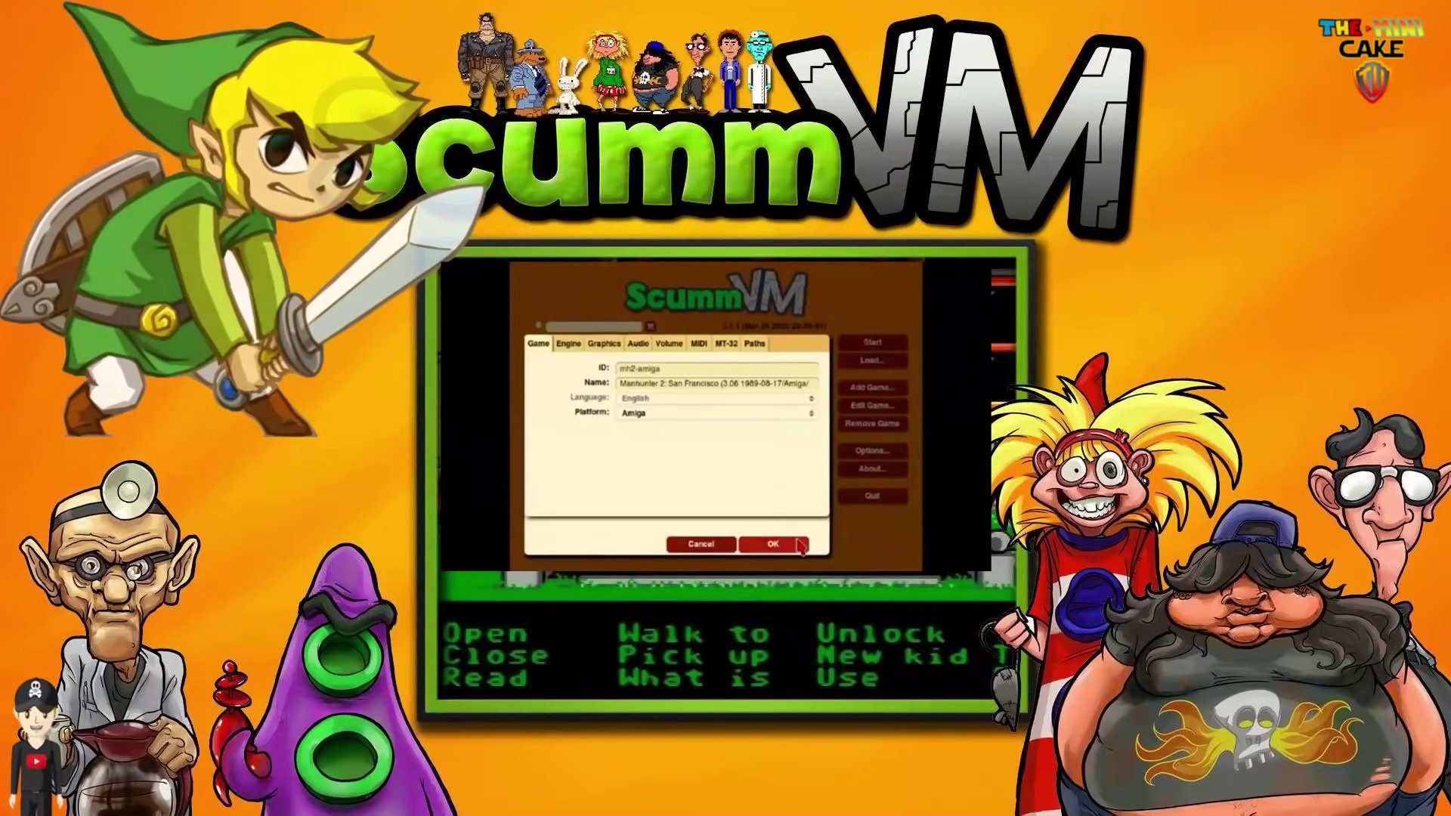
left_click(797, 542)
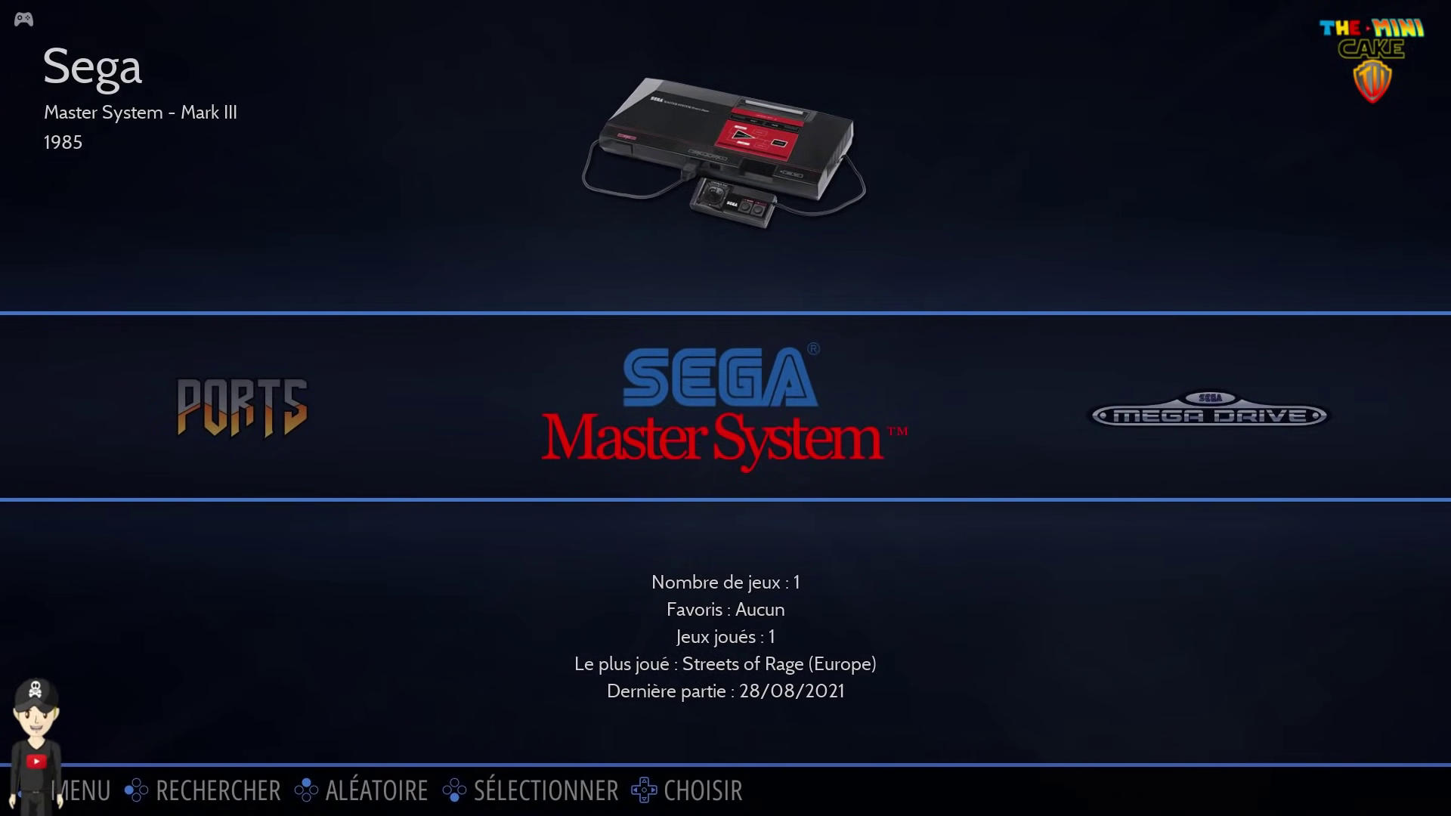
Step: Return to RetroBat and open the scraper settings from the Sega Master System game list
key("Return")
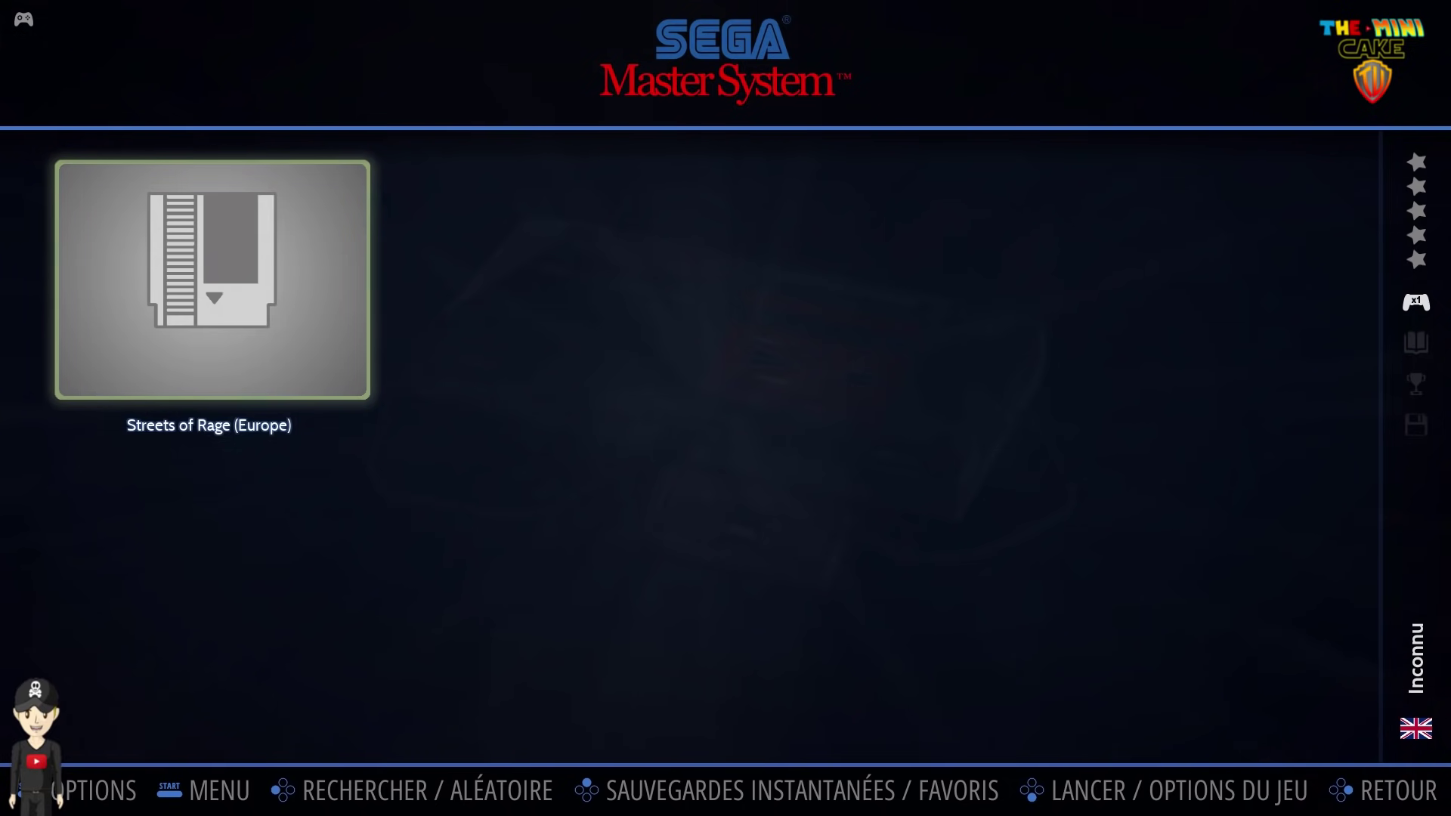
key("Escape")
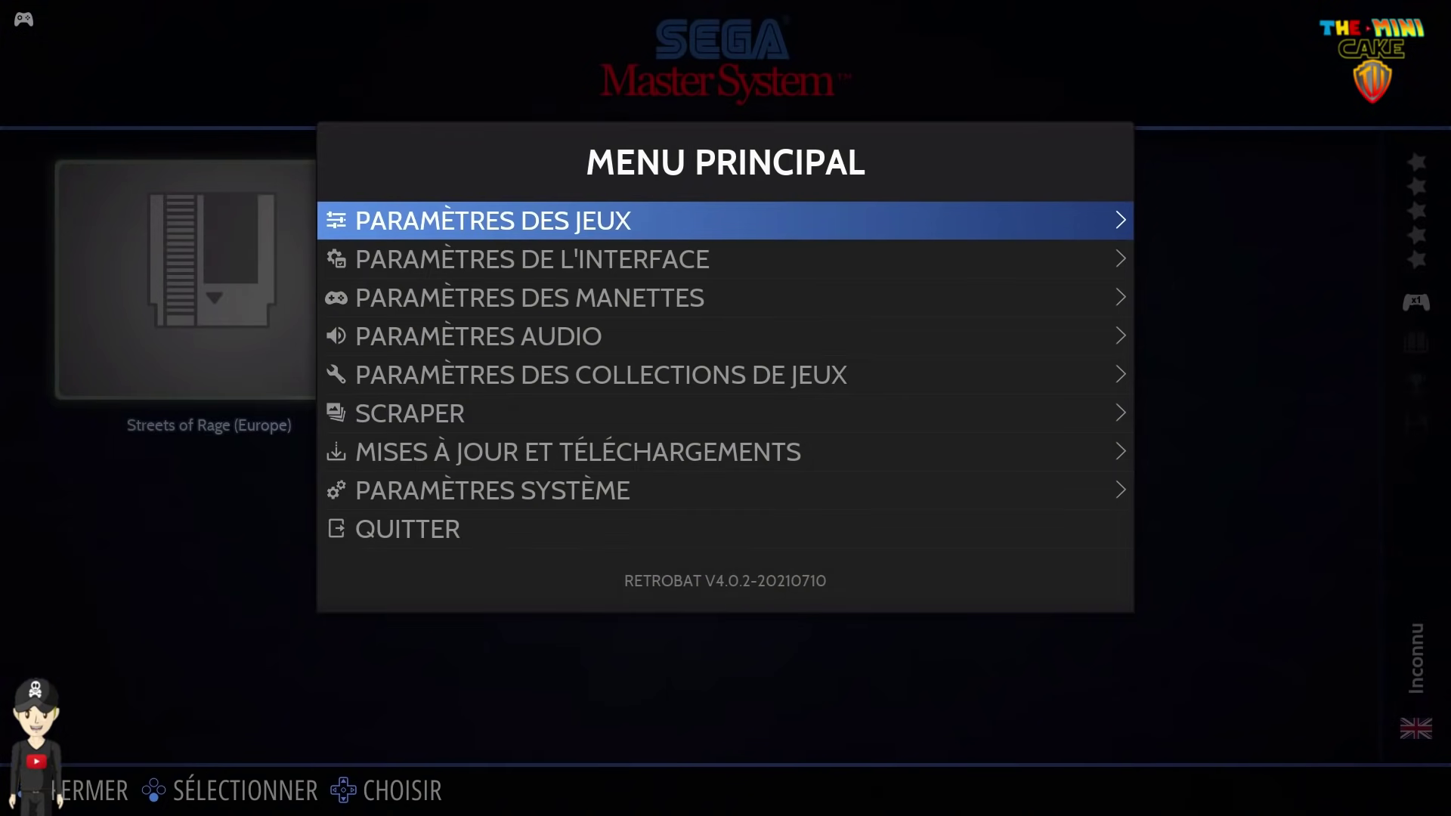
key("Down")
key("Down")
key("Down")
key("Down")
key("Down")
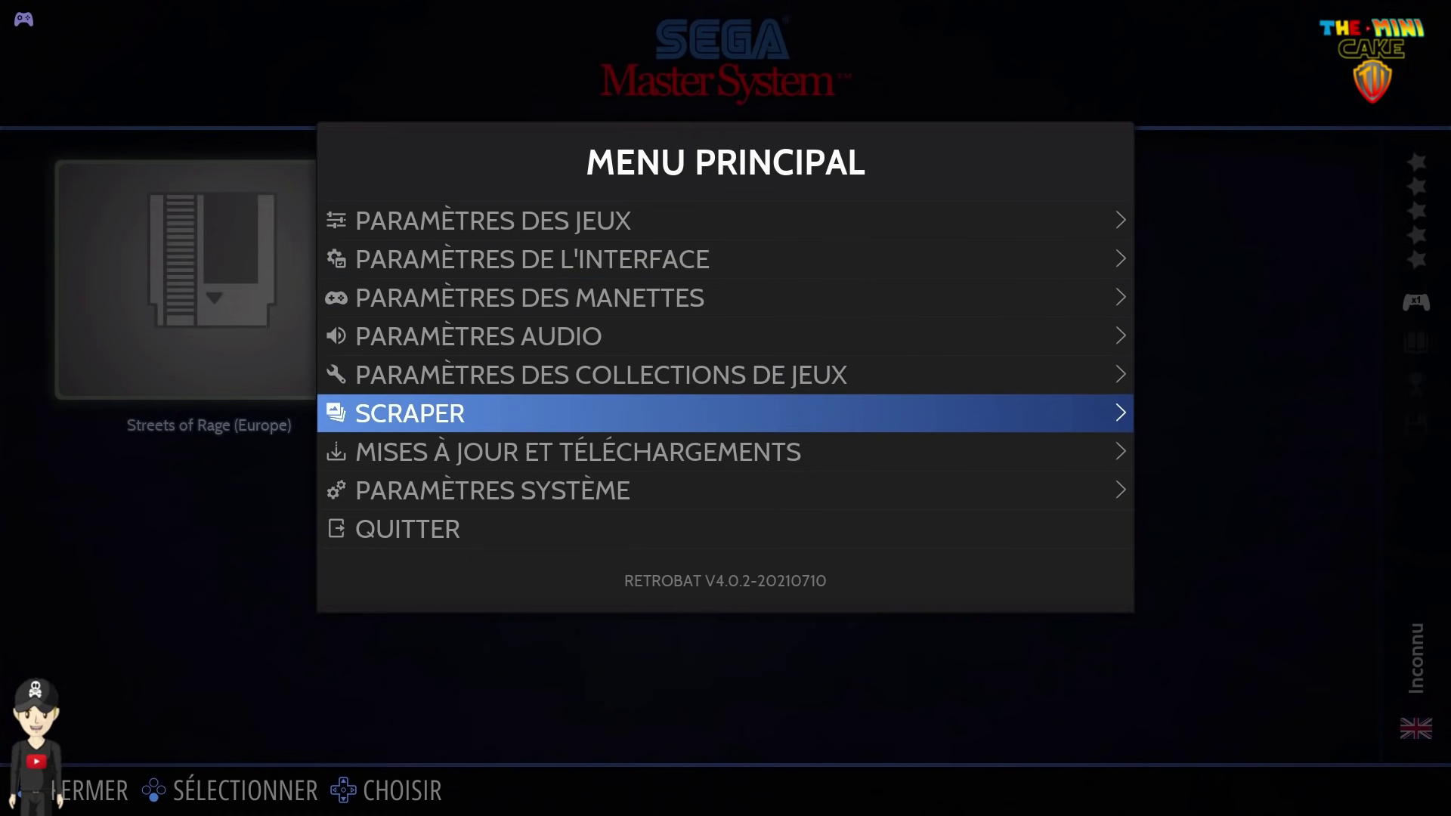
key("Return")
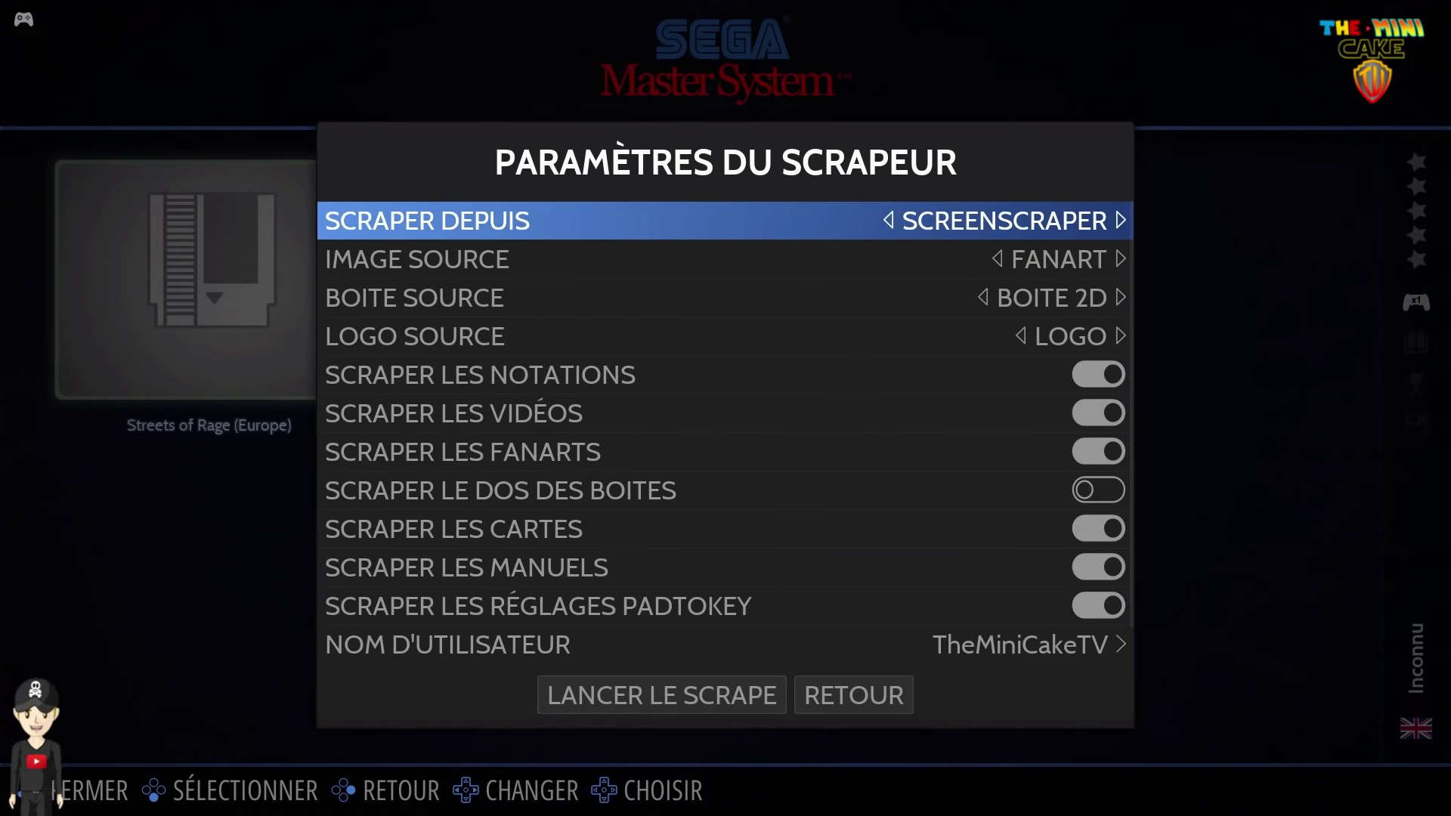
Step: Review the available scraping sources and choose ScreenScraper
key("Return")
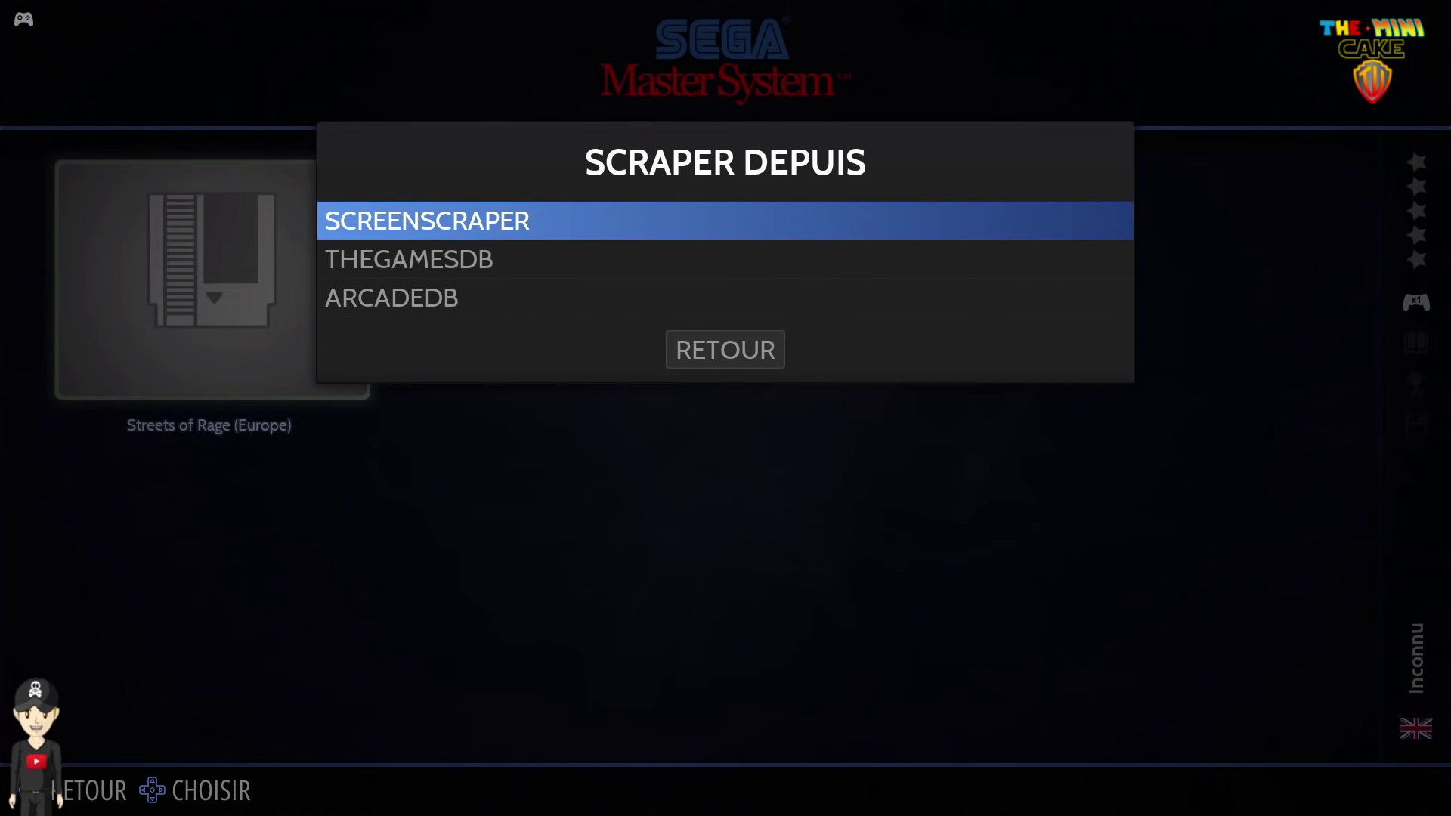
key("Down")
key("Down")
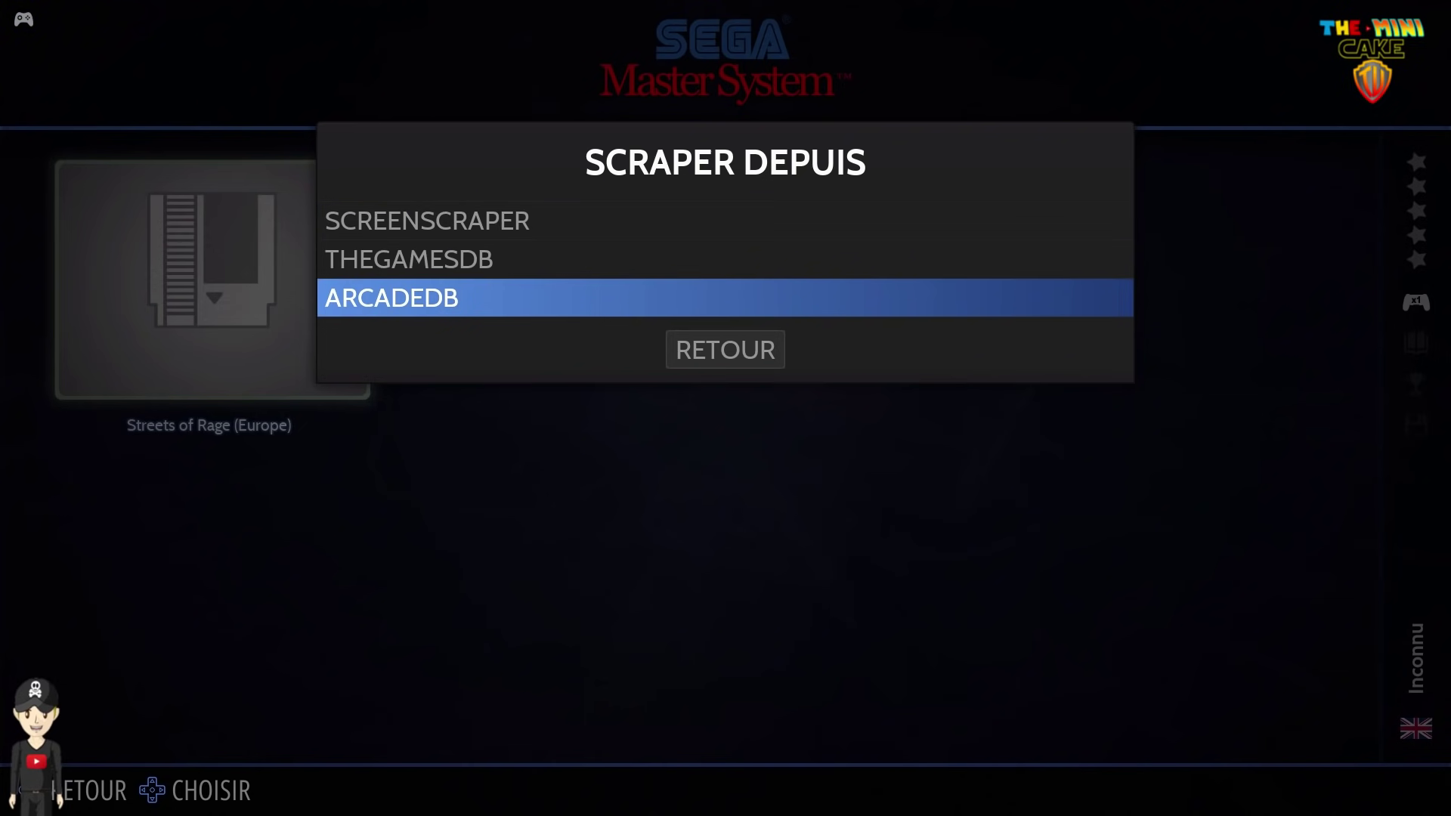
key("Down")
key("Down")
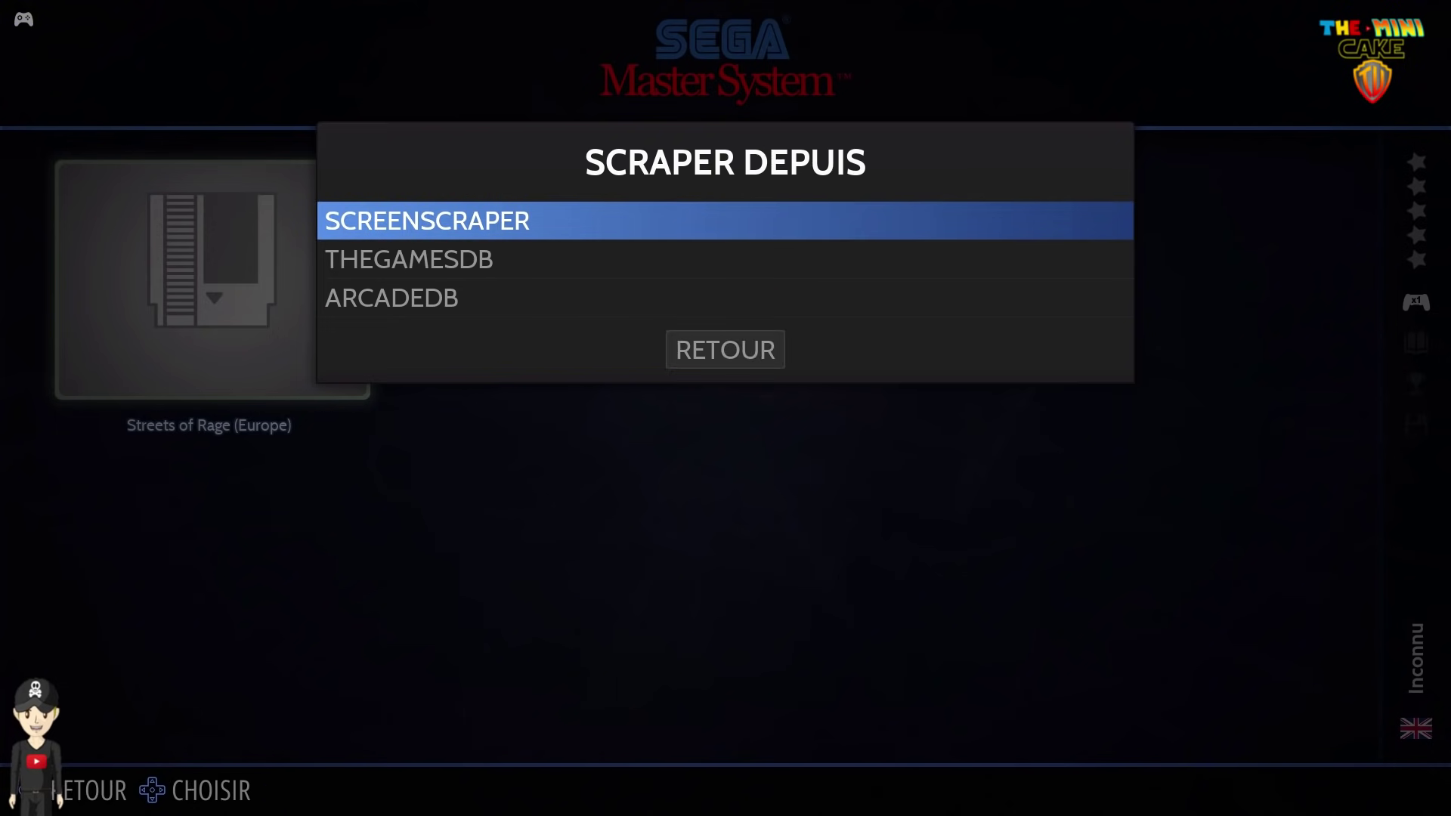
key("Return")
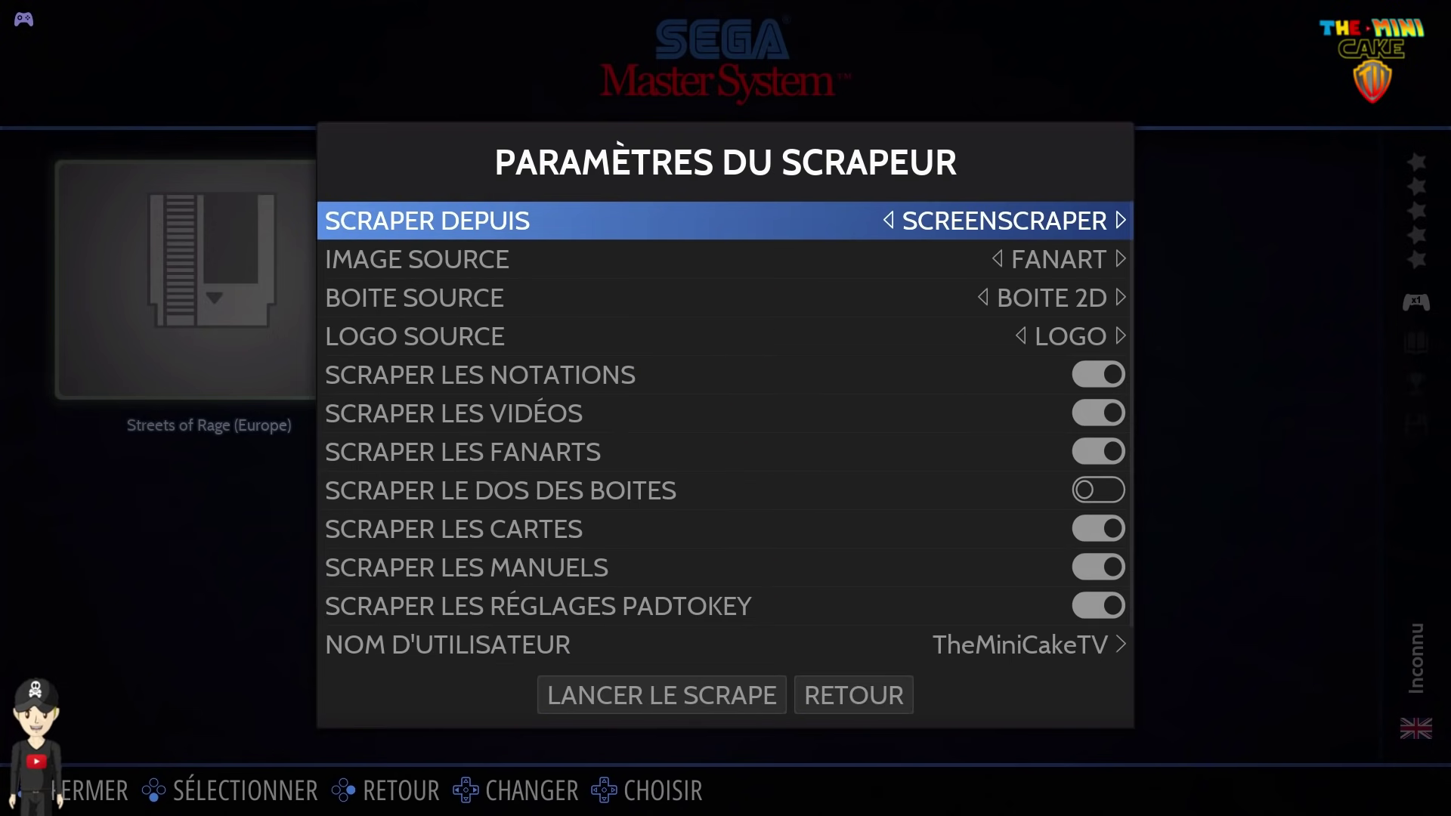
Step: Set the scraper's image source to Mix d'images V2
key("Down")
key("Return")
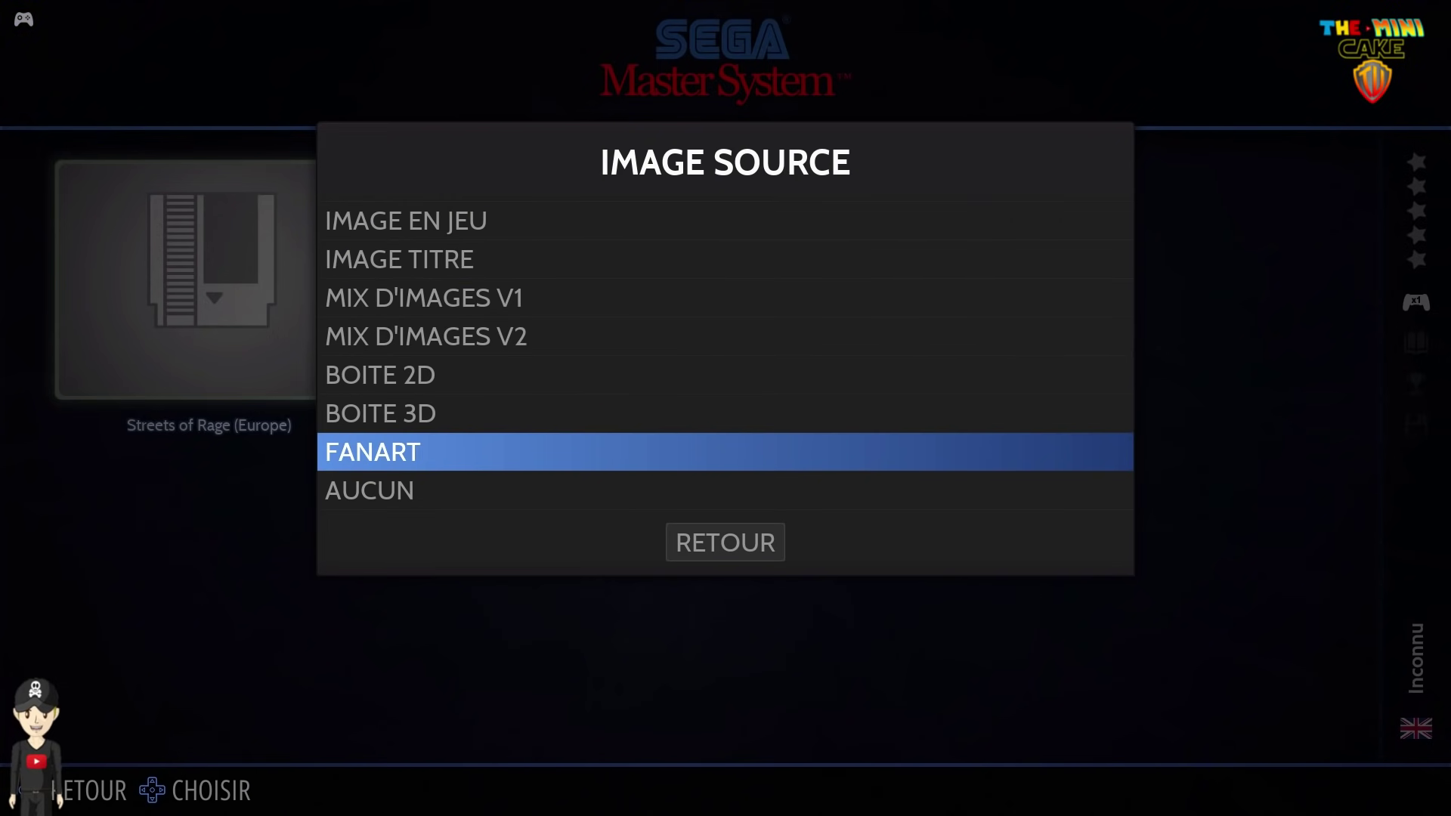
key("Up")
key("Up")
key("Up")
key("Return")
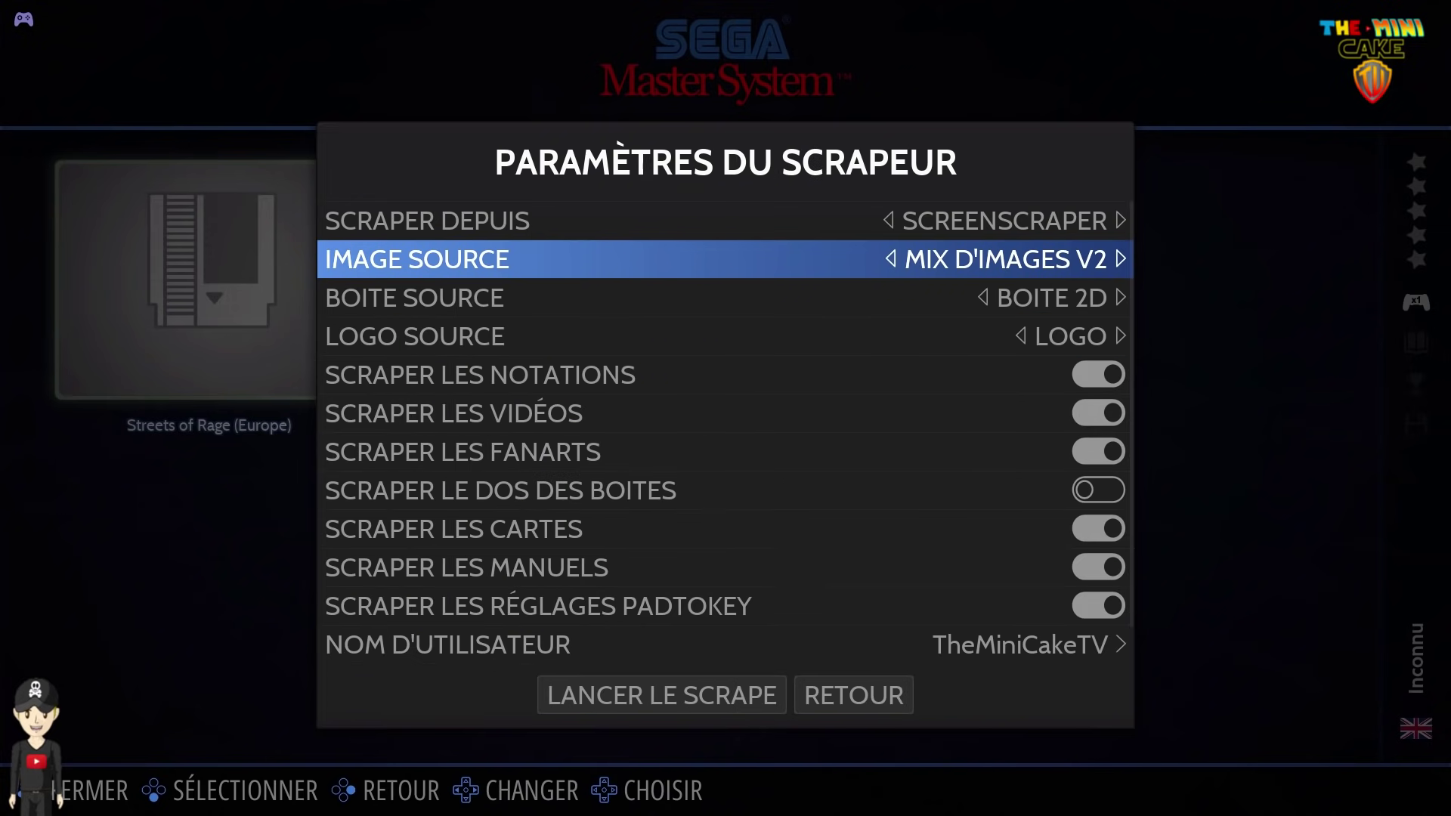
key("Down")
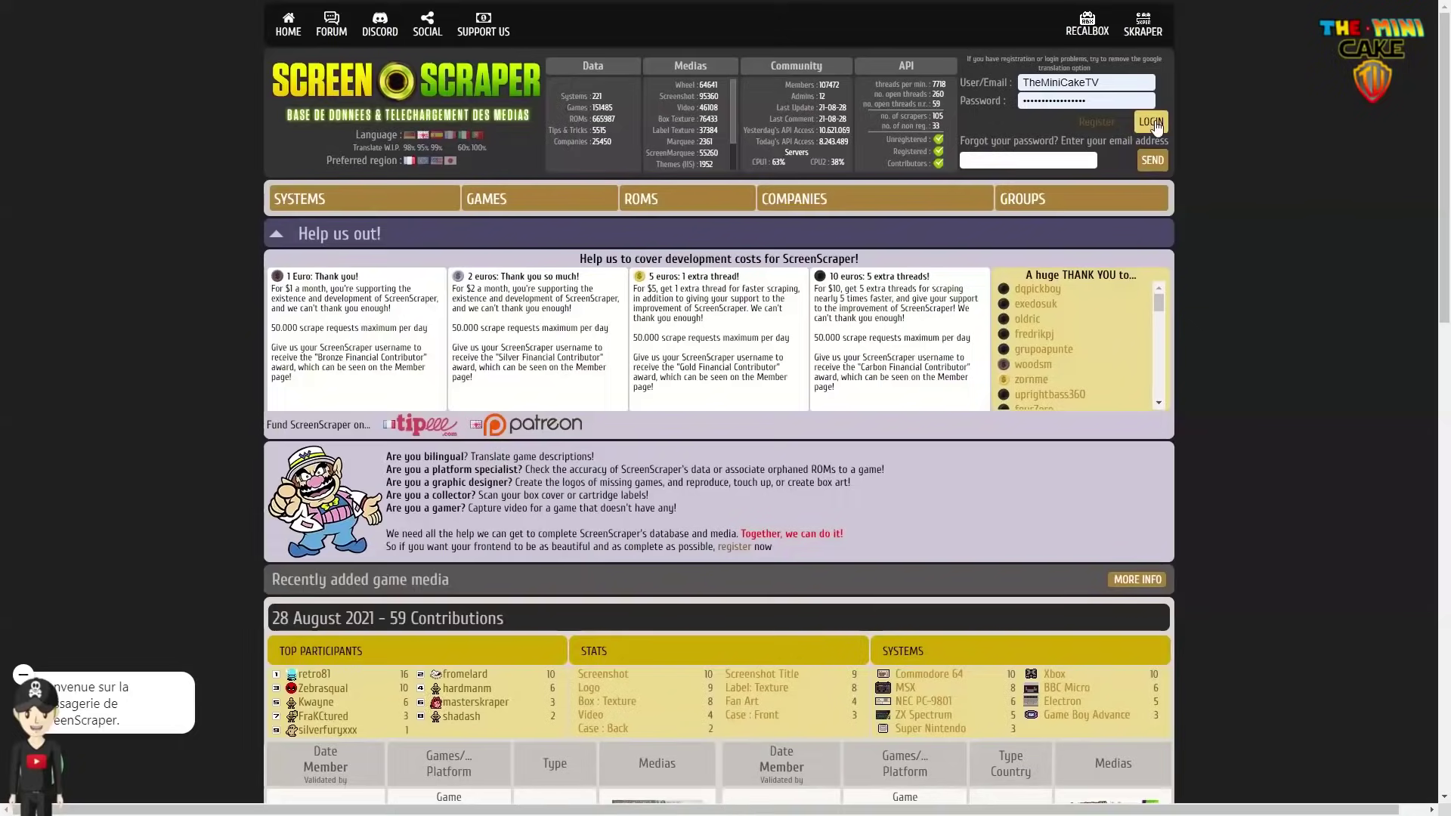
Step: Log in to the ScreenScraper website with the prefilled account and view its list of systems
left_click(1152, 122)
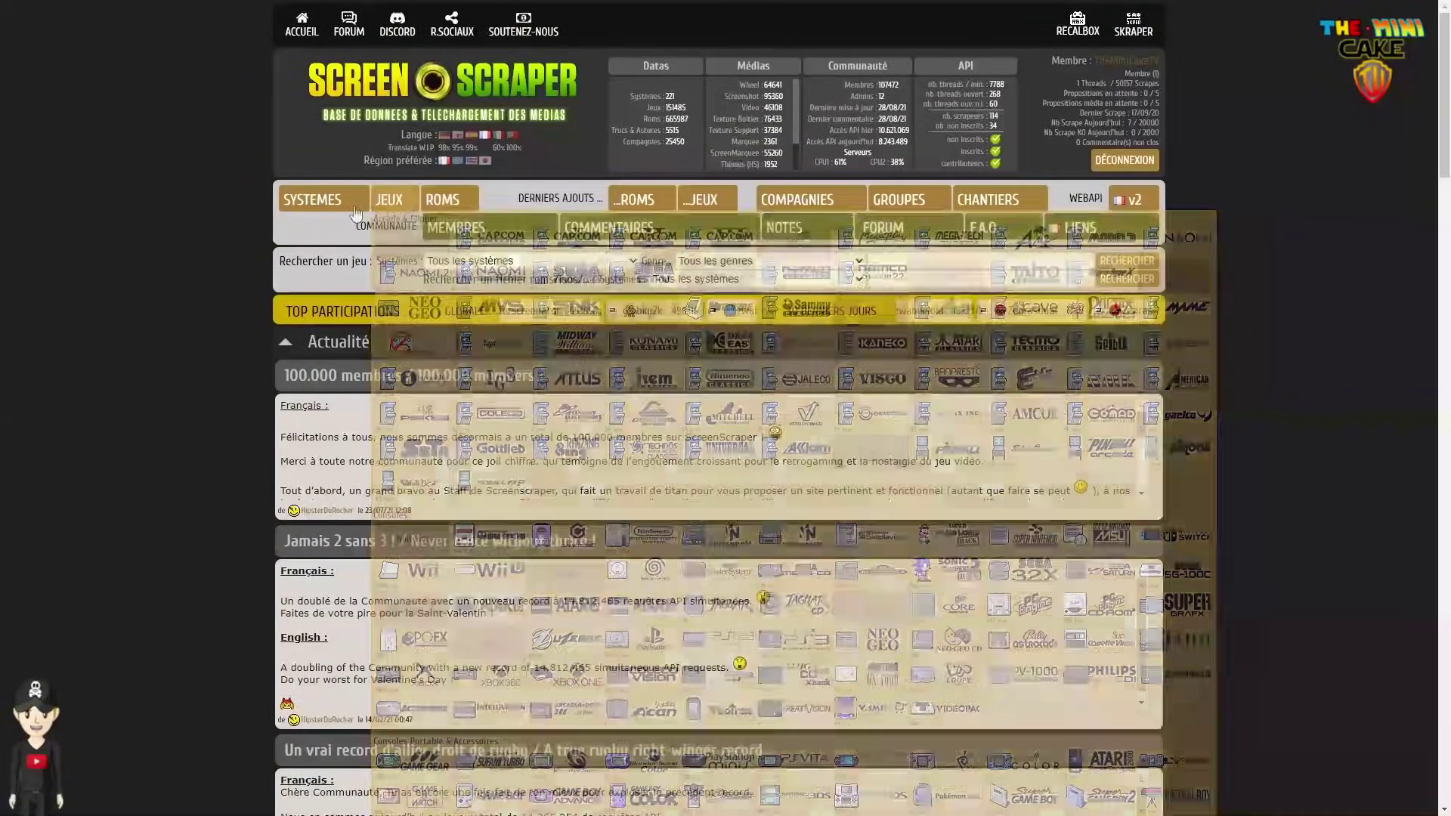
mouse_move(321, 227)
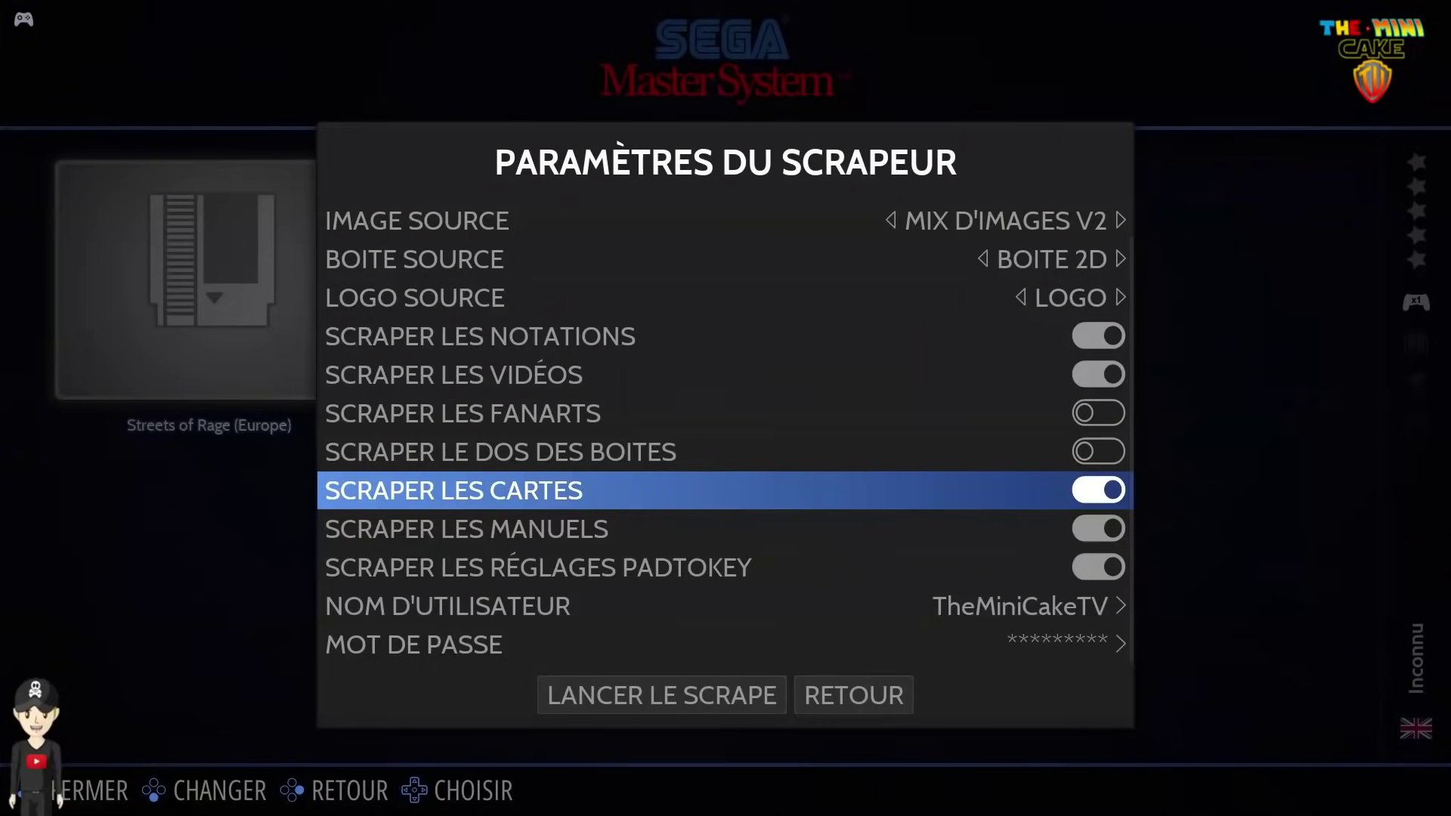
Step: Turn off Scraper les cartes in RetroBat's scraper settings and launch the scrape
key("Return")
key("Down")
key("Down")
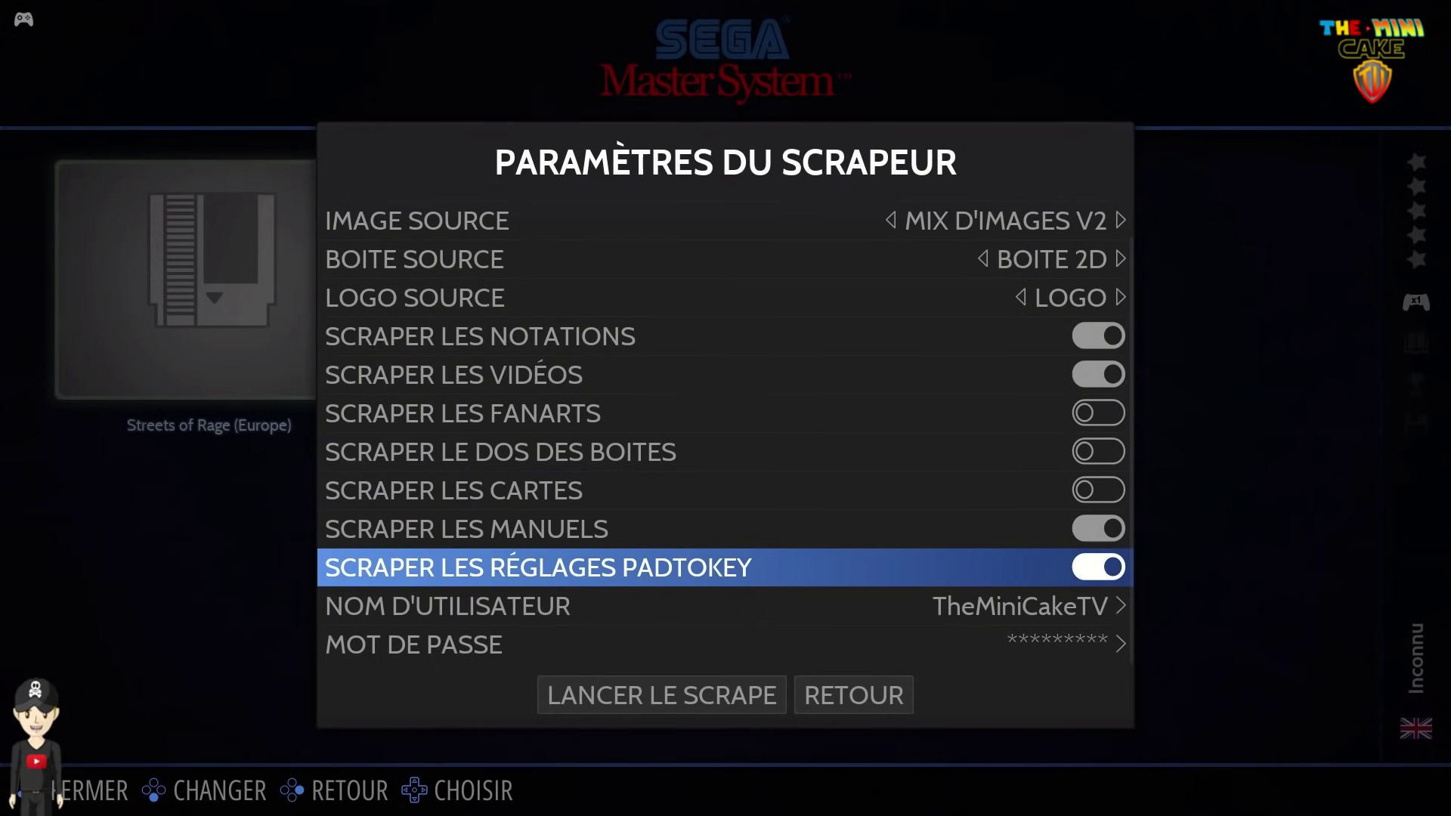
key("Down")
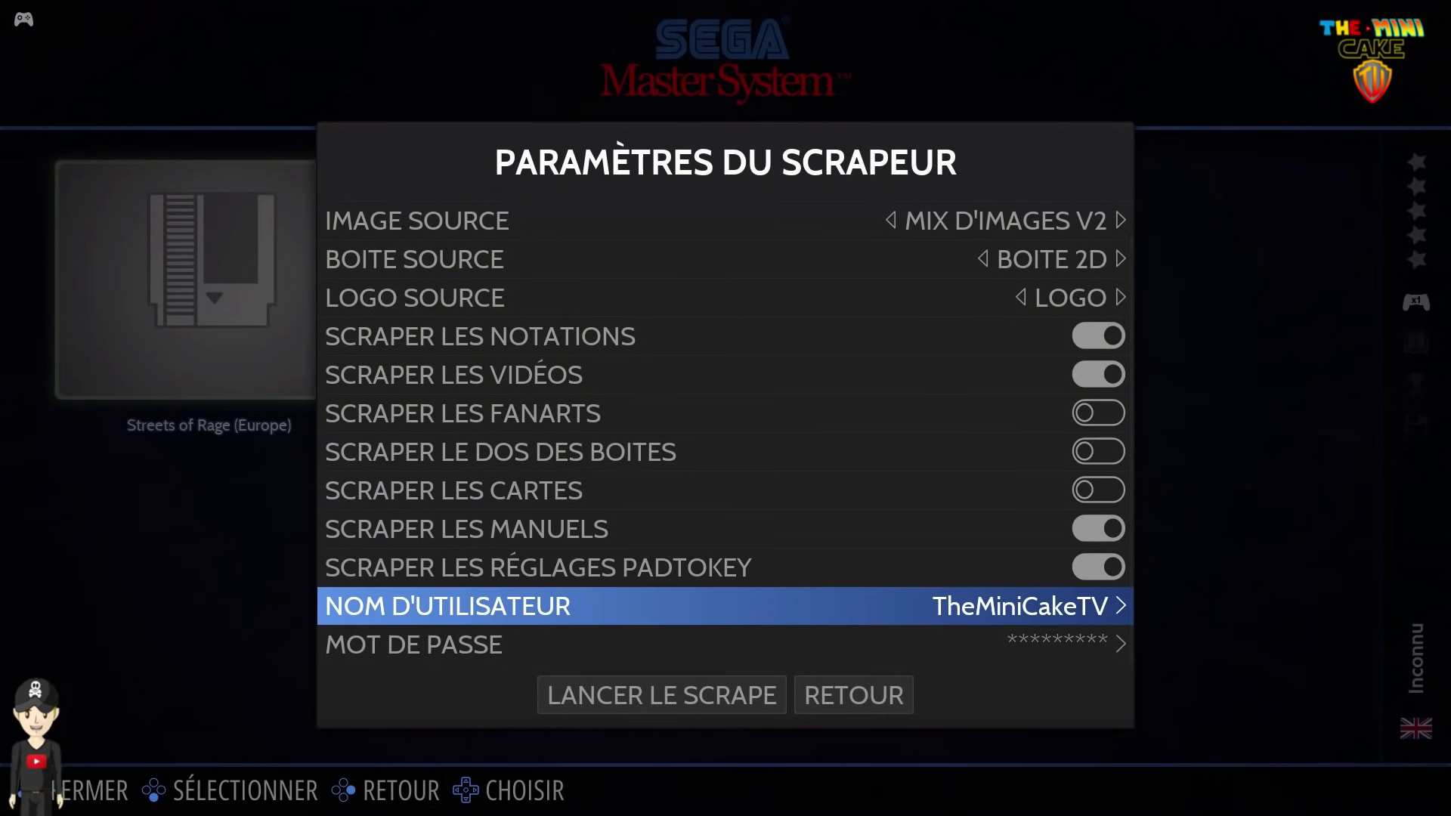
key("Down")
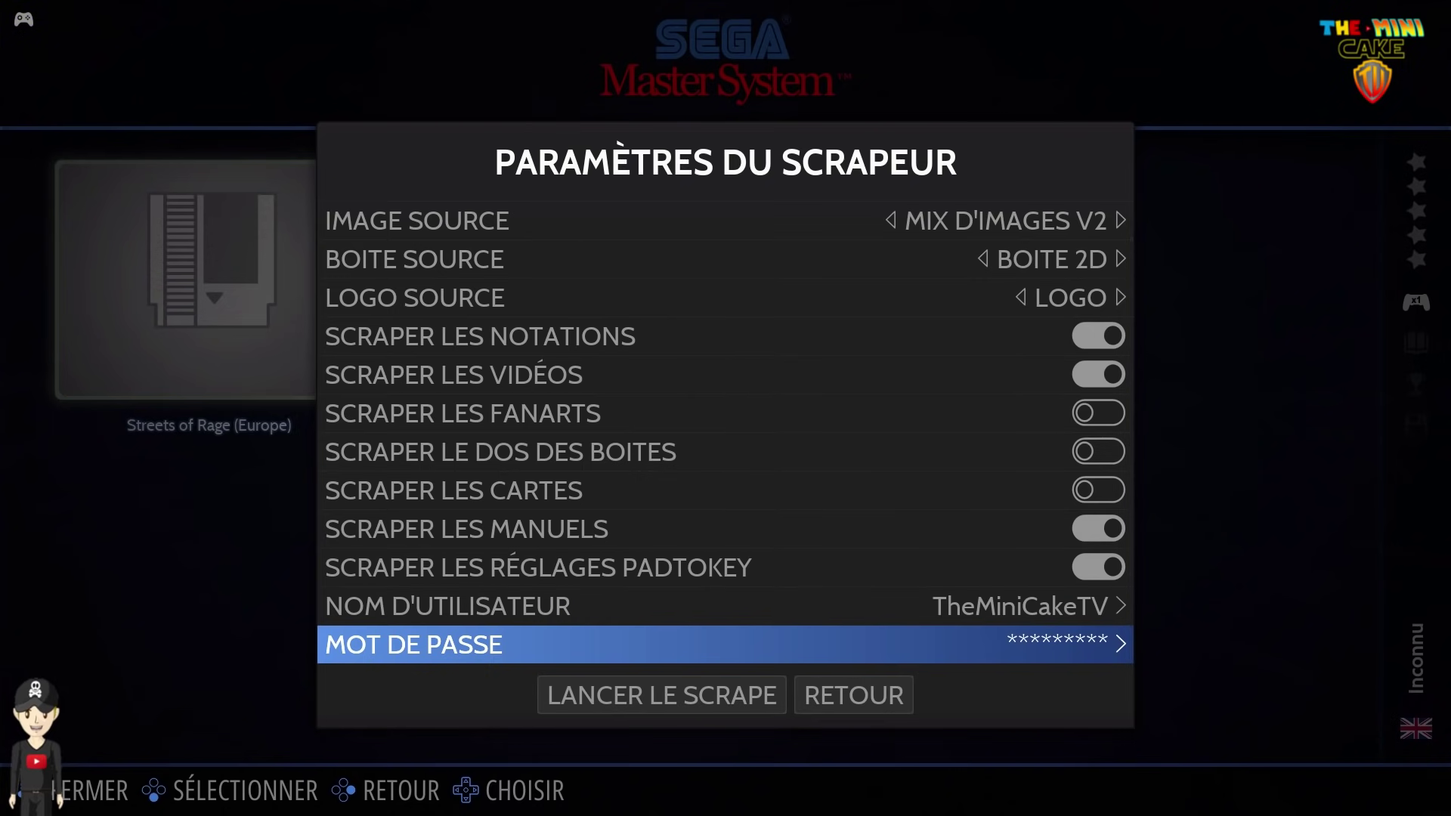
key("Down")
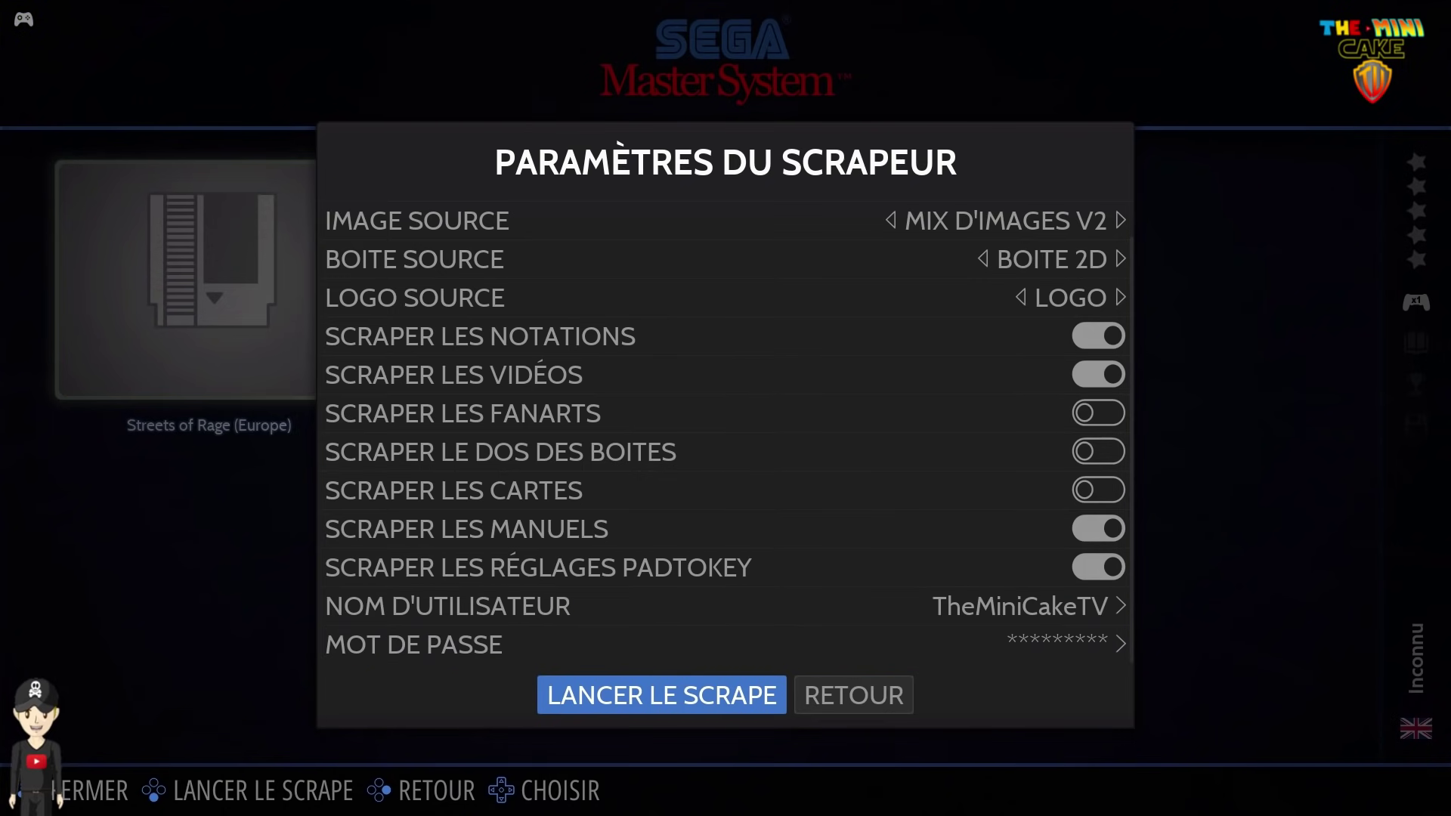
key("Return")
Step: Update the game lists in the game settings to apply the scraped media, and confirm the update
key("Up")
key("Up")
key("Up")
key("Up")
key("Up")
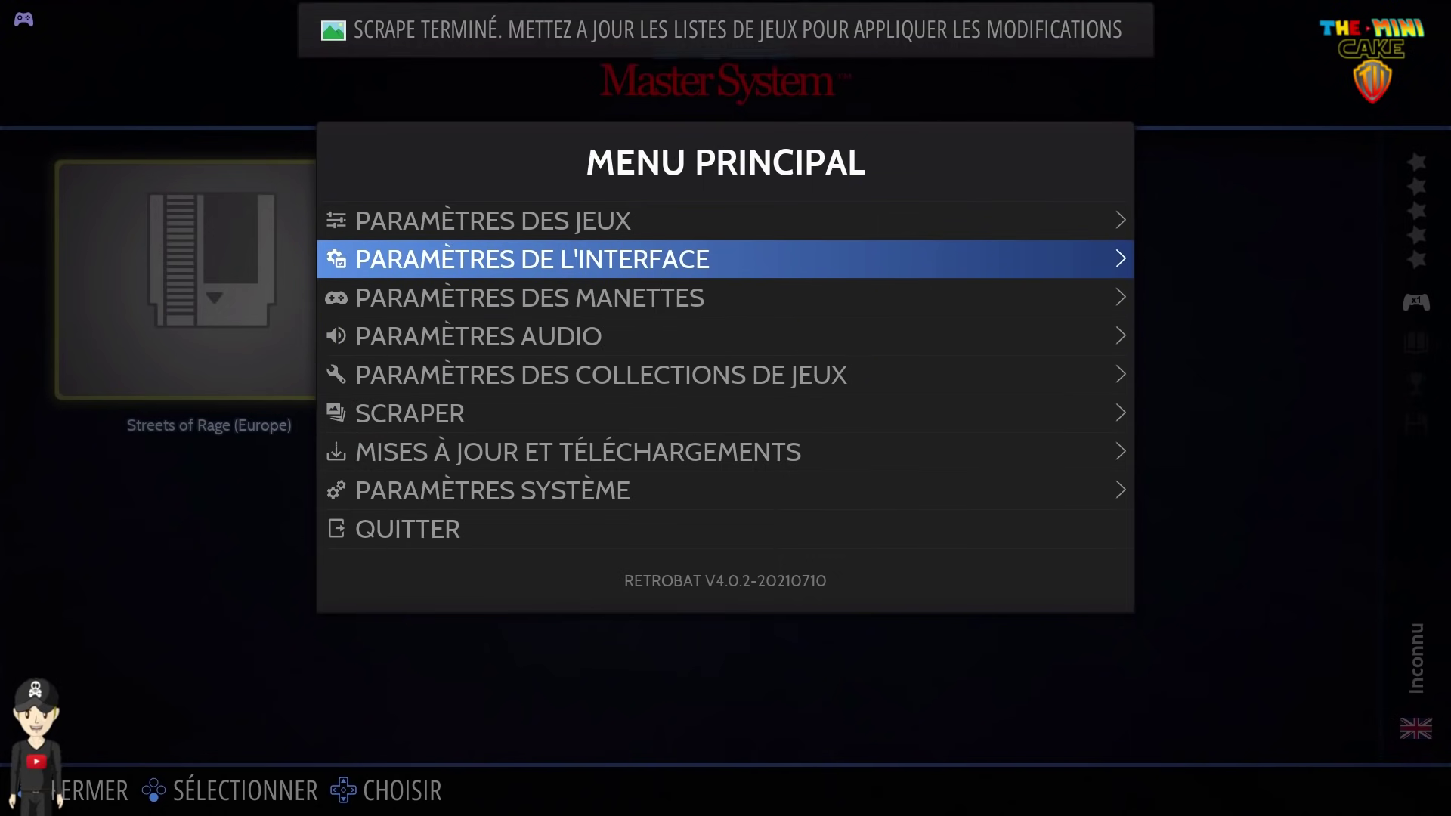
key("Return")
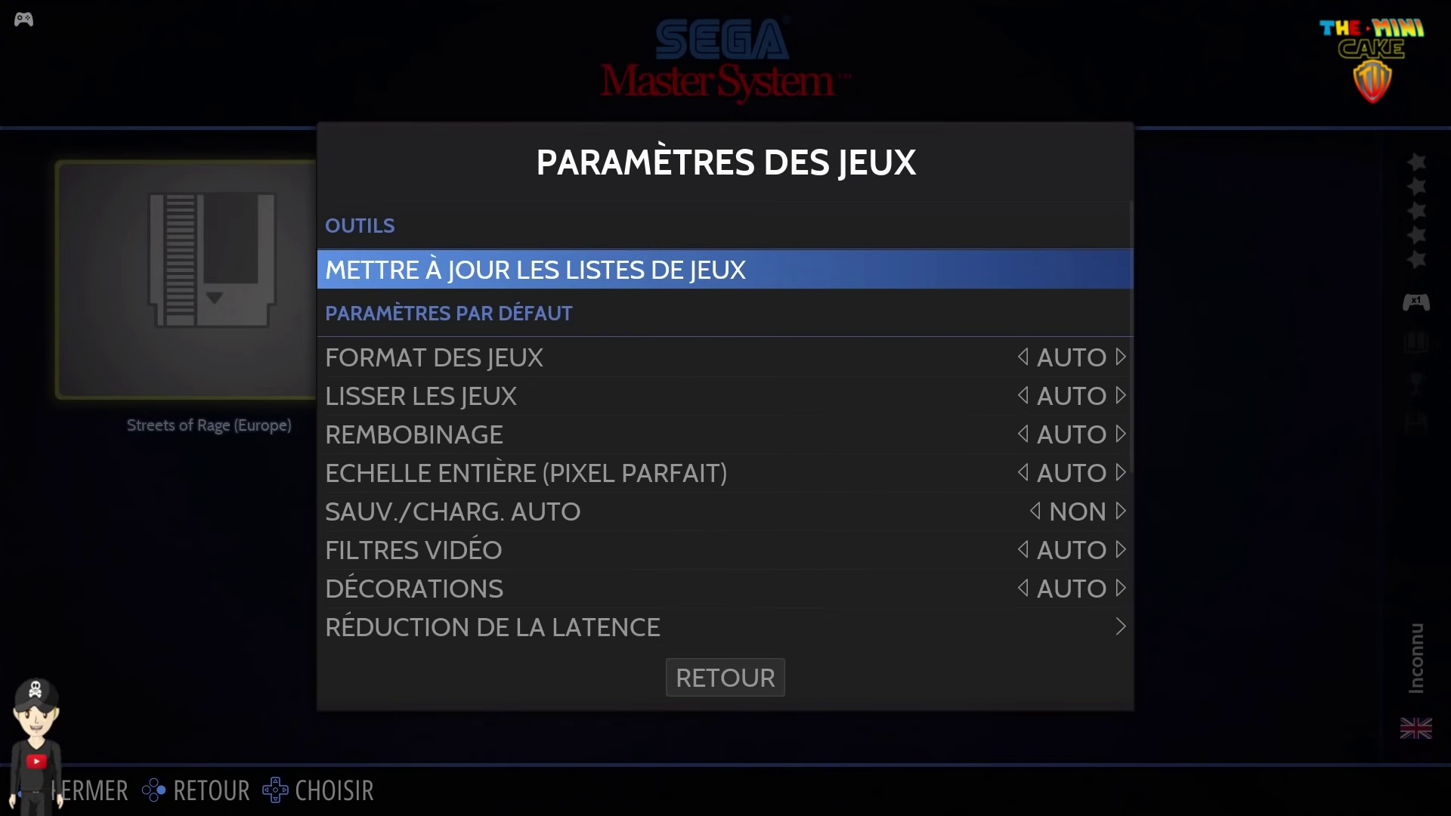
key("Return")
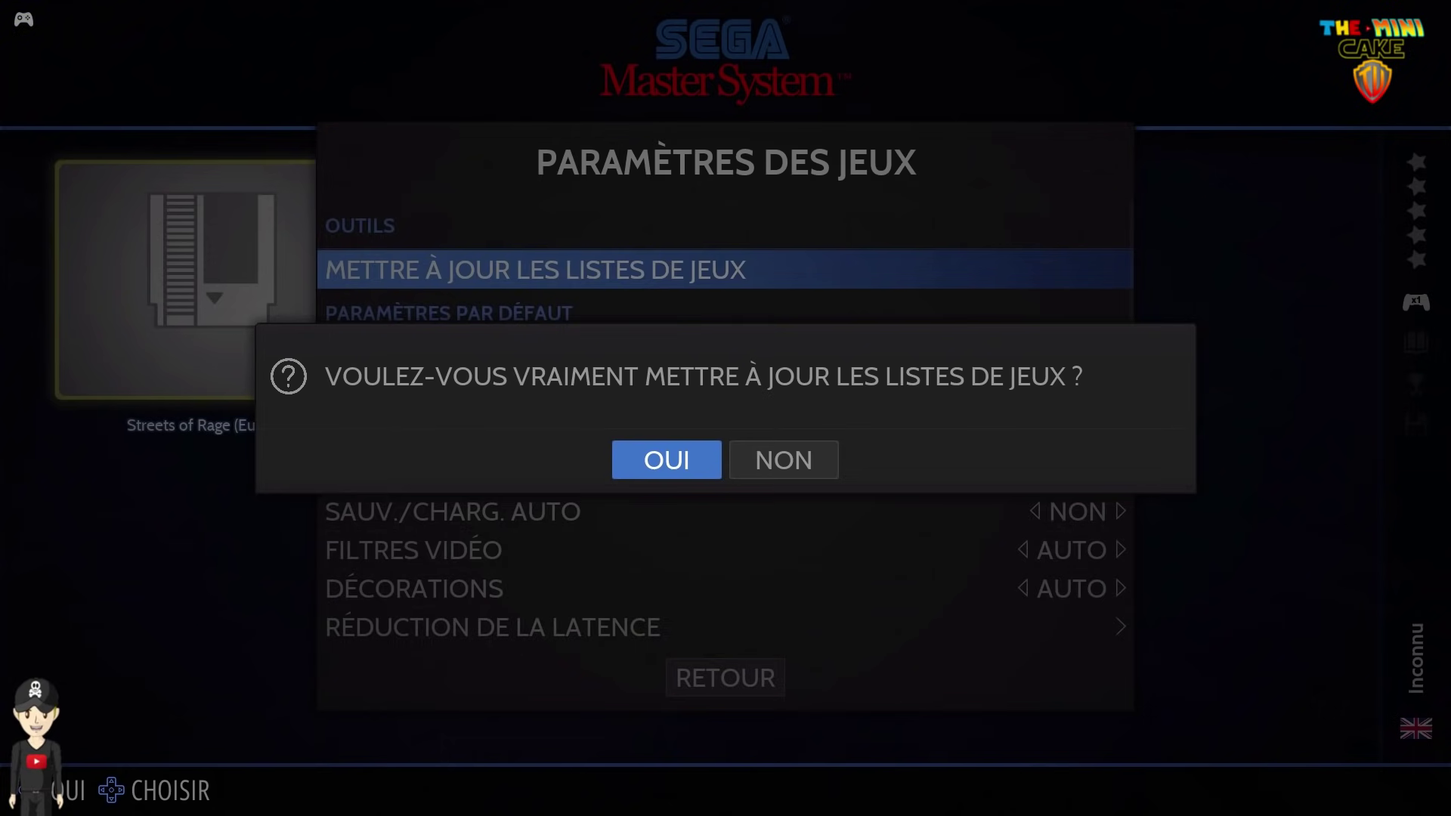
key("Return")
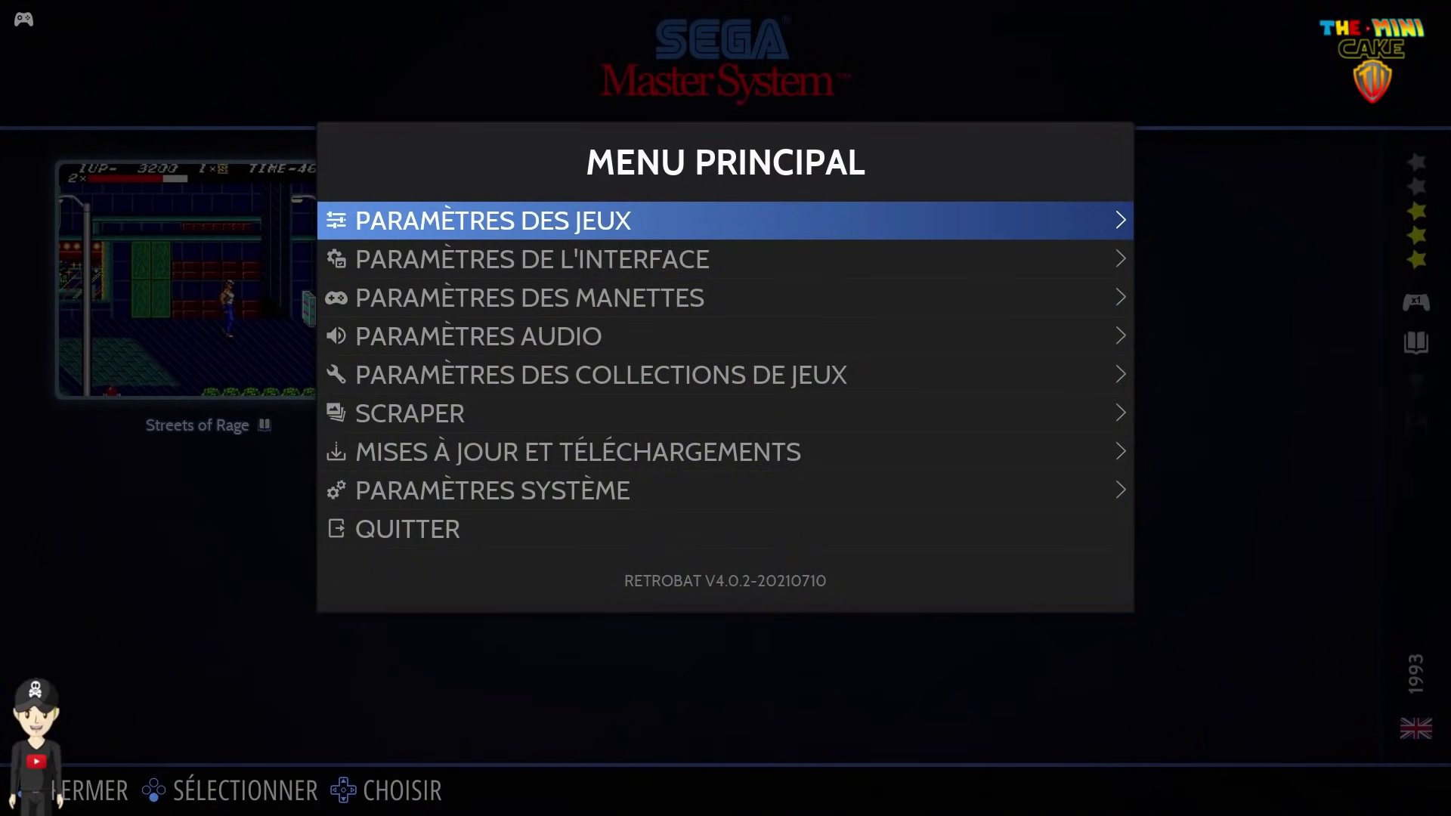
Step: Download the Batocera-Club-Reloaded theme from the list of downloadable themes
key("Down")
key("Down")
key("Down")
key("Down")
key("Down")
key("Down")
key("Return")
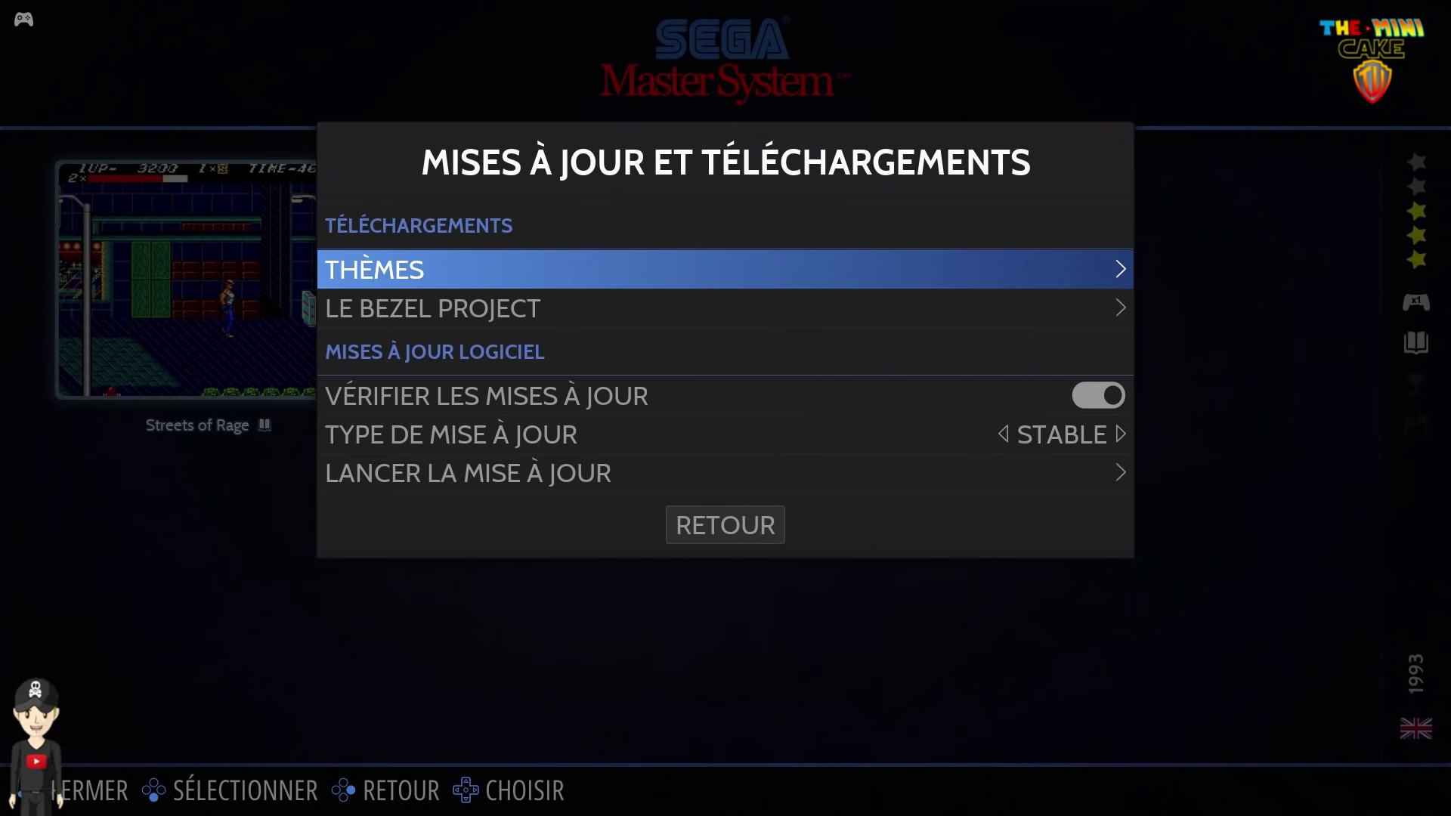
key("Return")
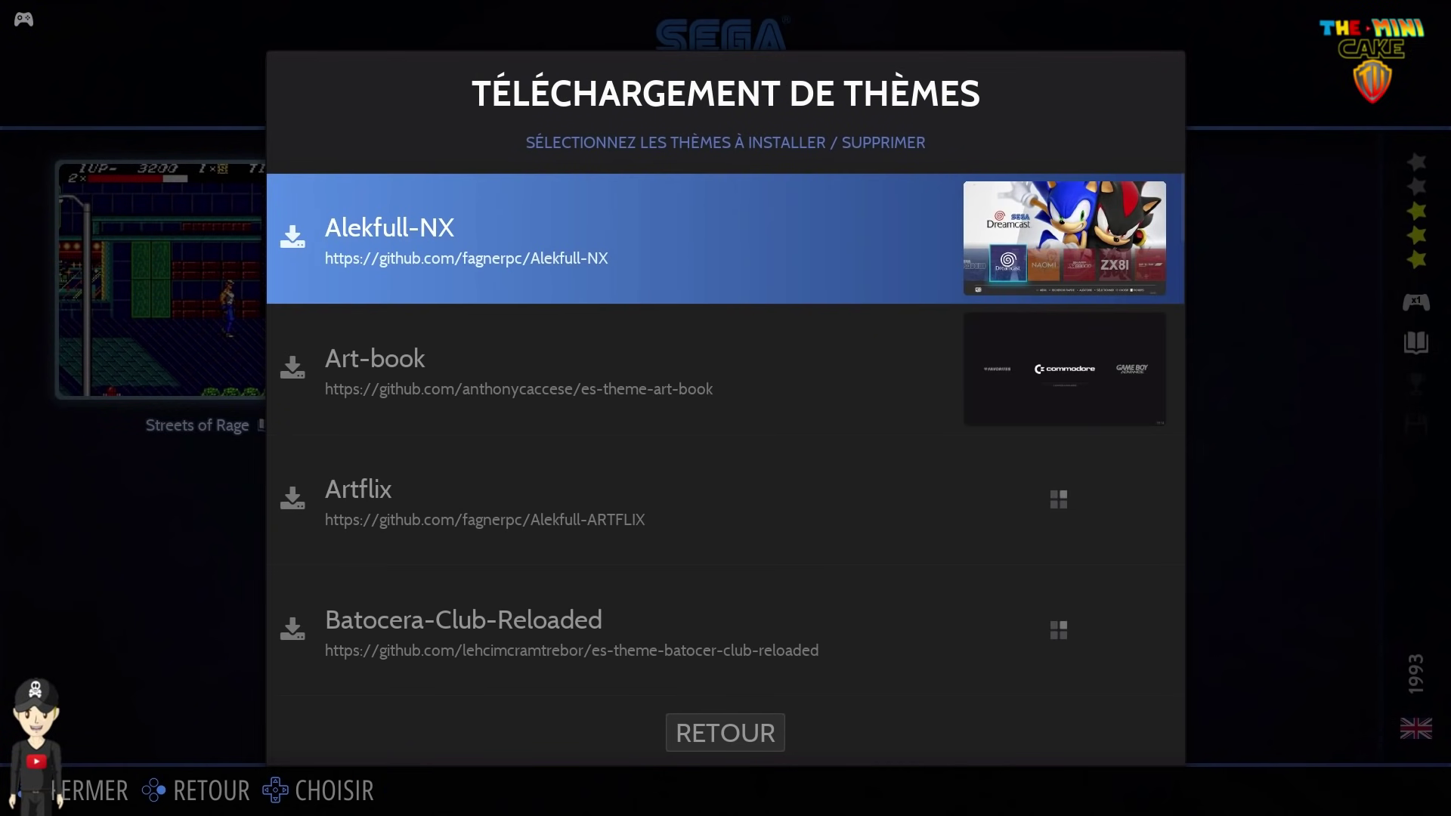
key("Down")
key("Down")
key("Down")
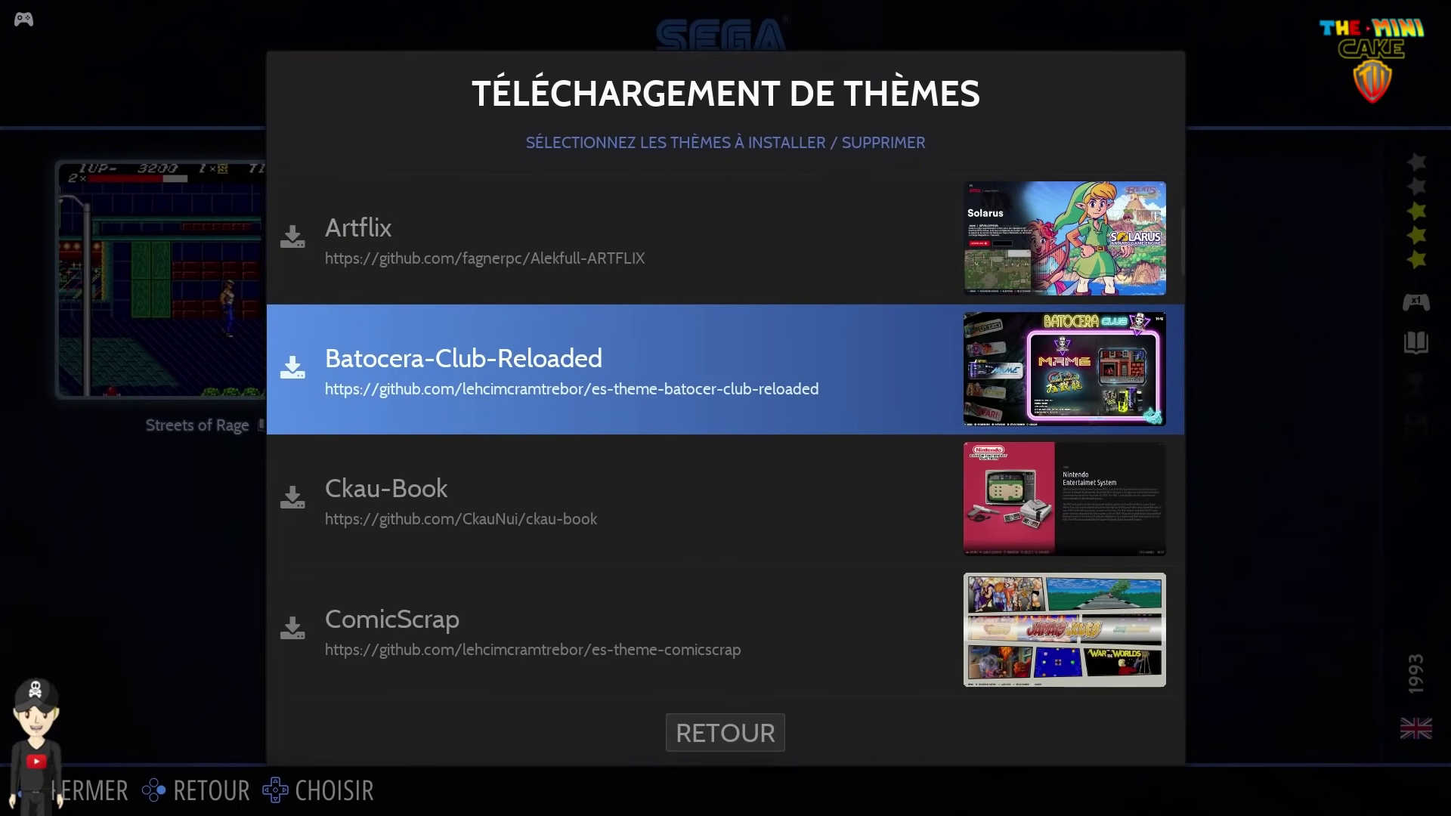
key("Return")
key("Return")
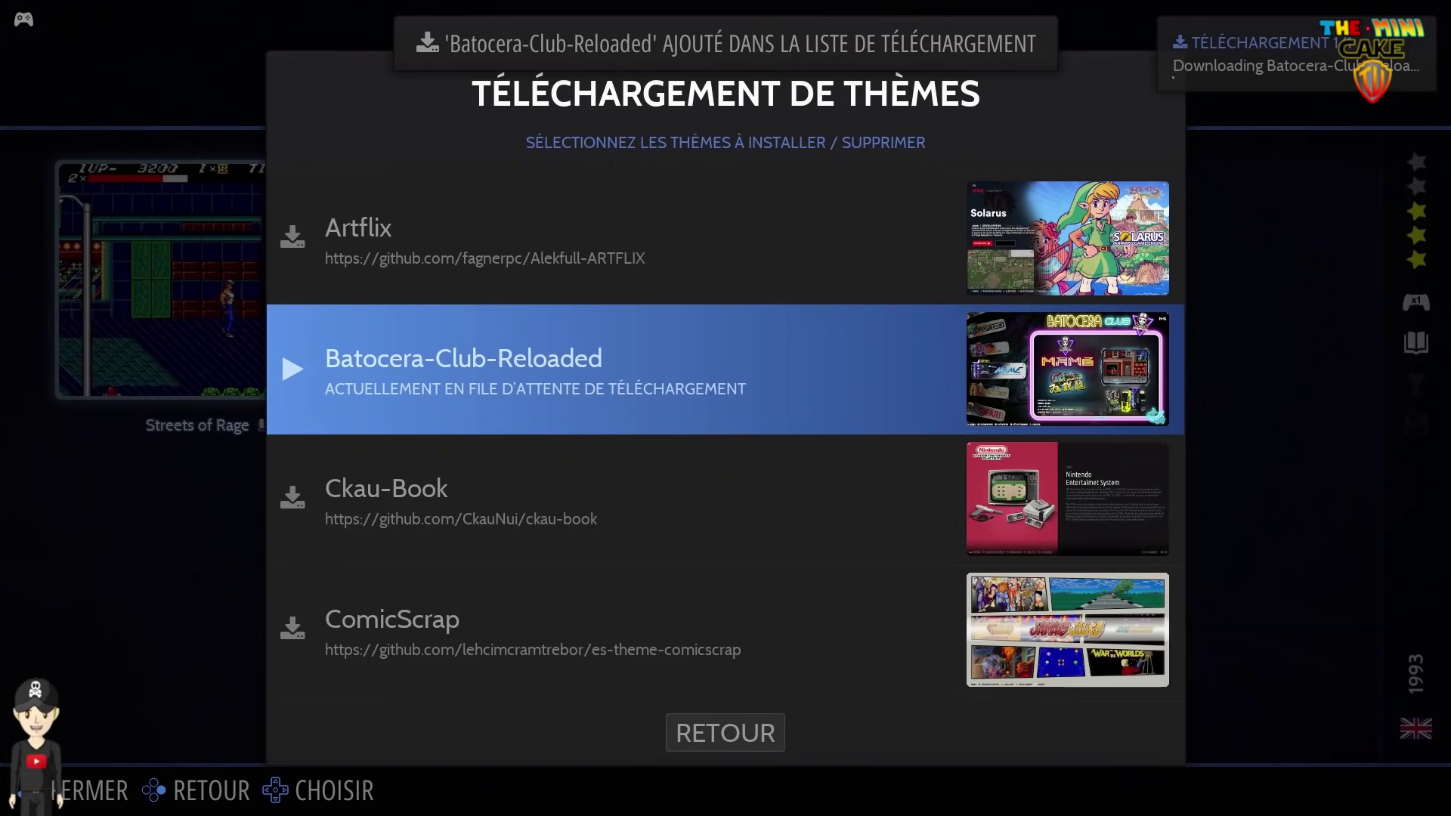
Step: Look through the rest of the downloadable themes and their previews, and leave the theme list
key("Down")
key("Down")
key("Down")
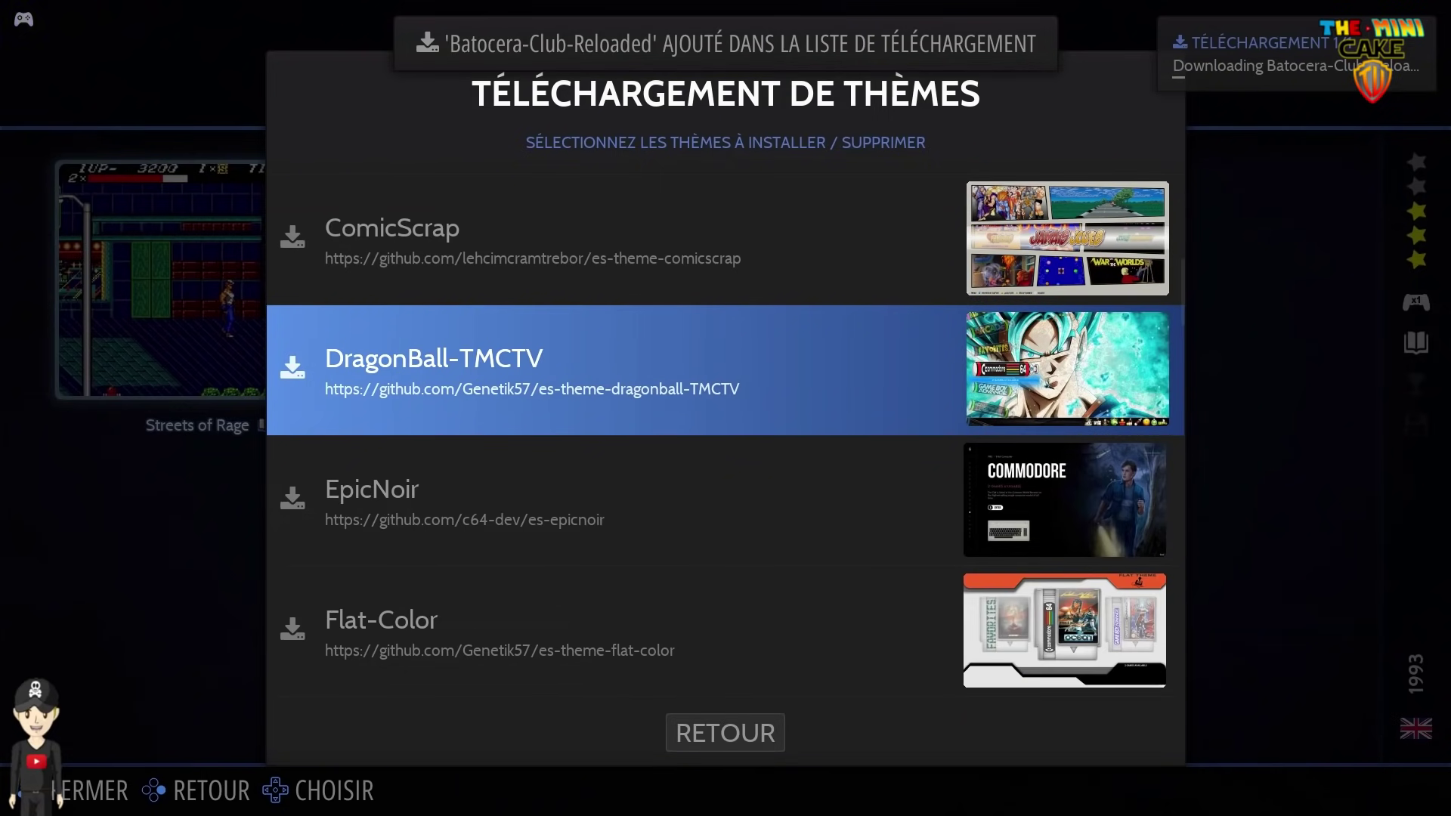
key("Down")
key("Down")
key("Down")
key("Down")
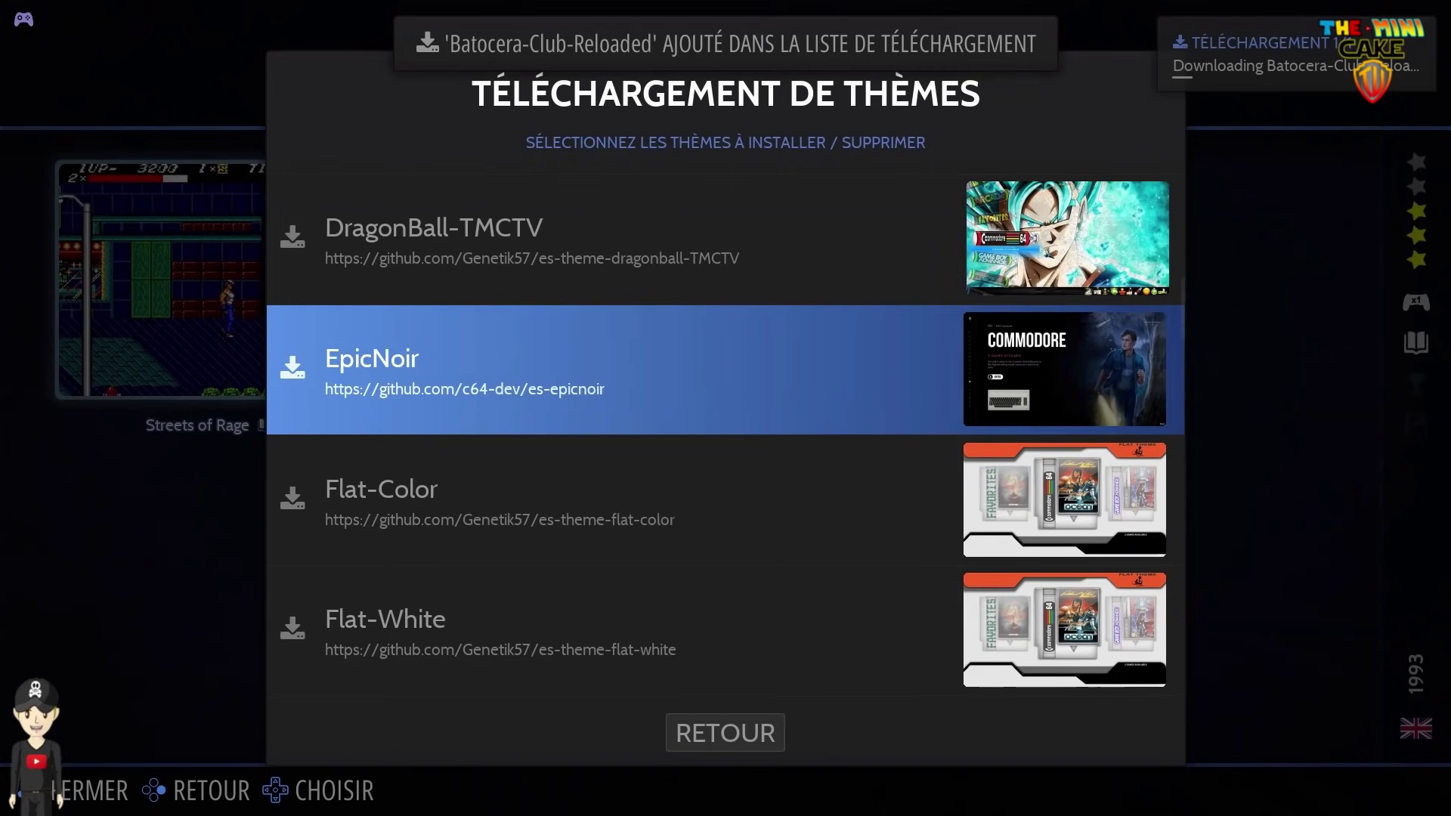
key("Down")
key("Down")
key("Down")
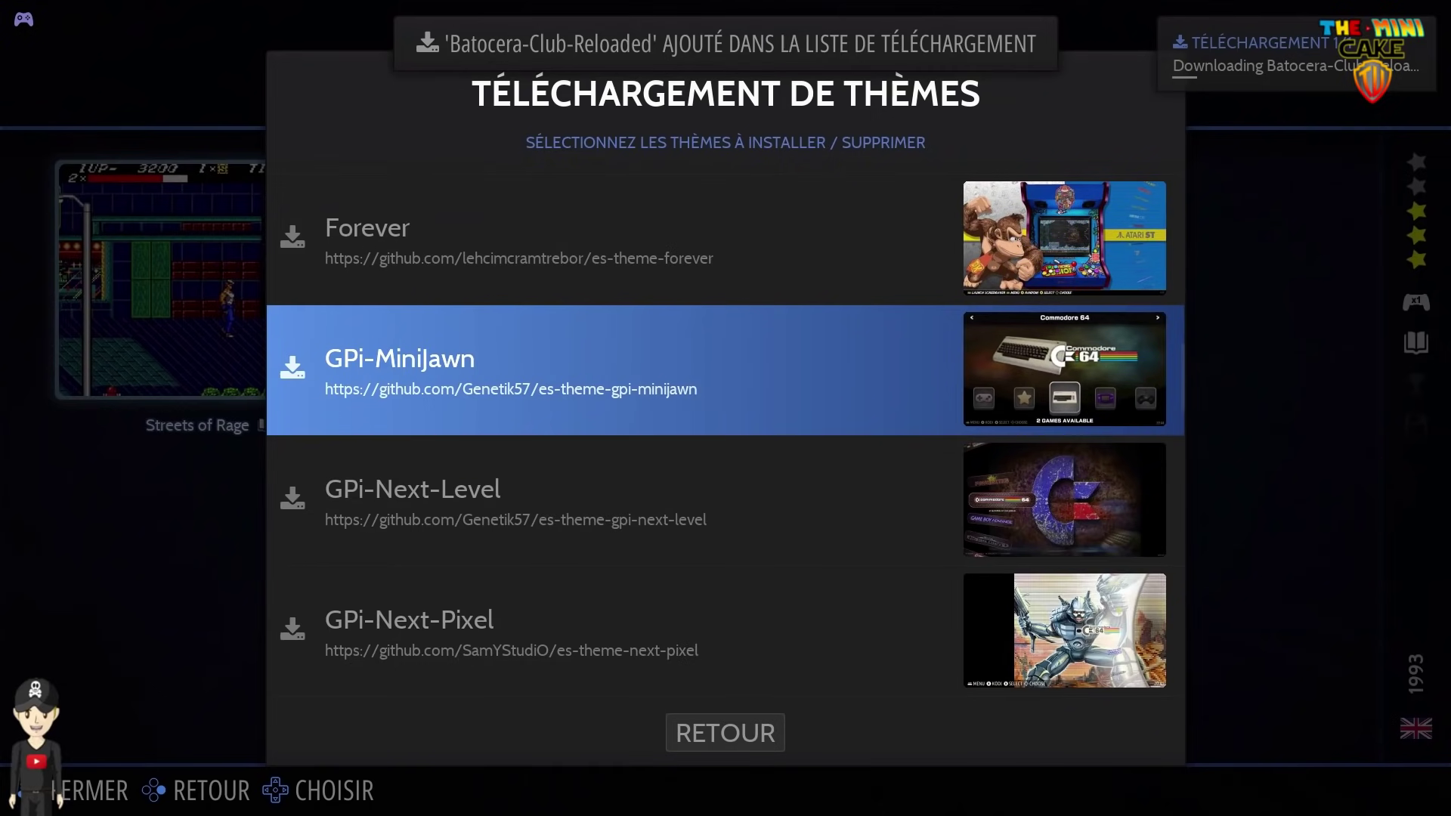
key("Down")
key("Down")
key("Down")
key("Down")
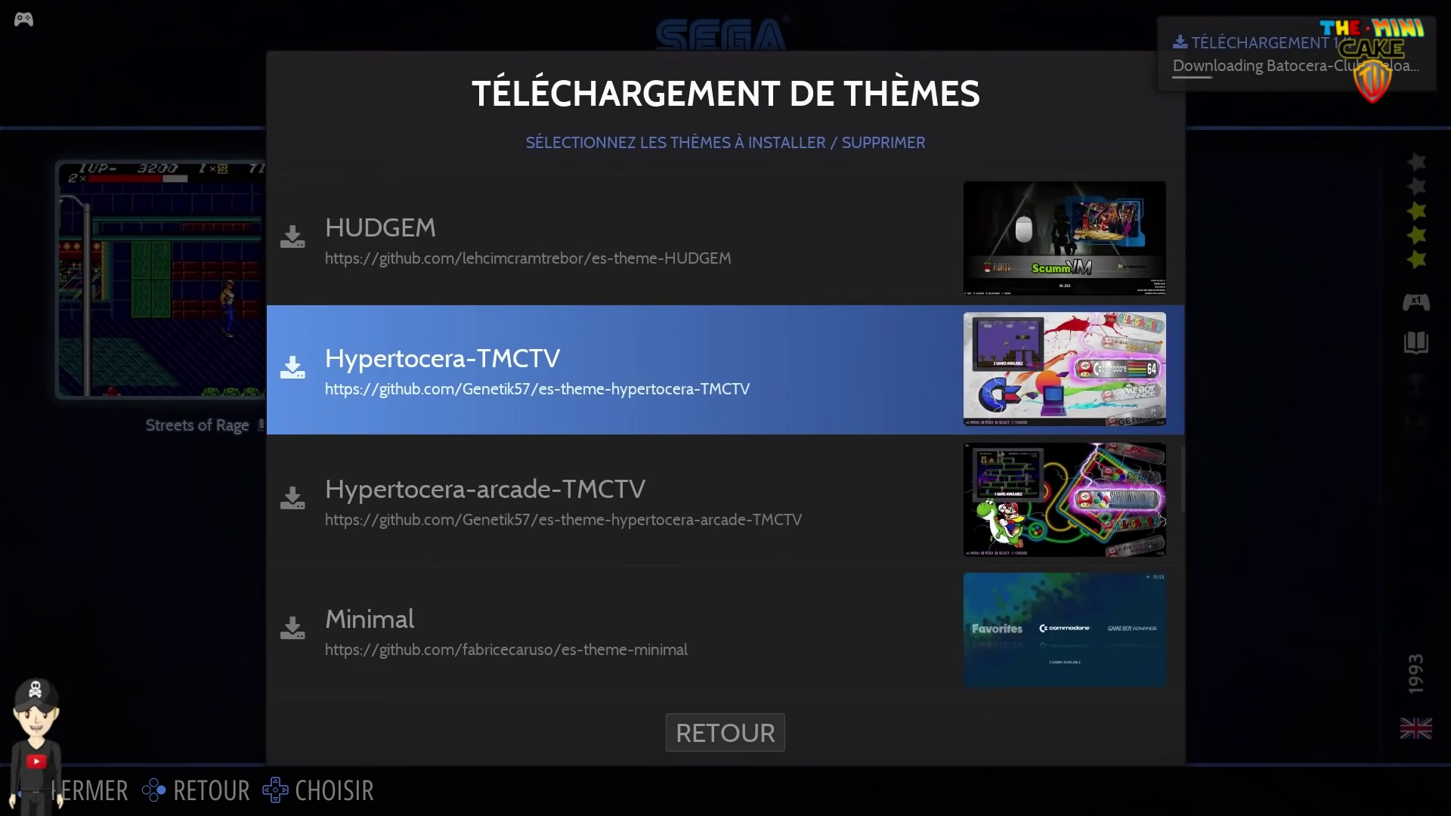
key("Down")
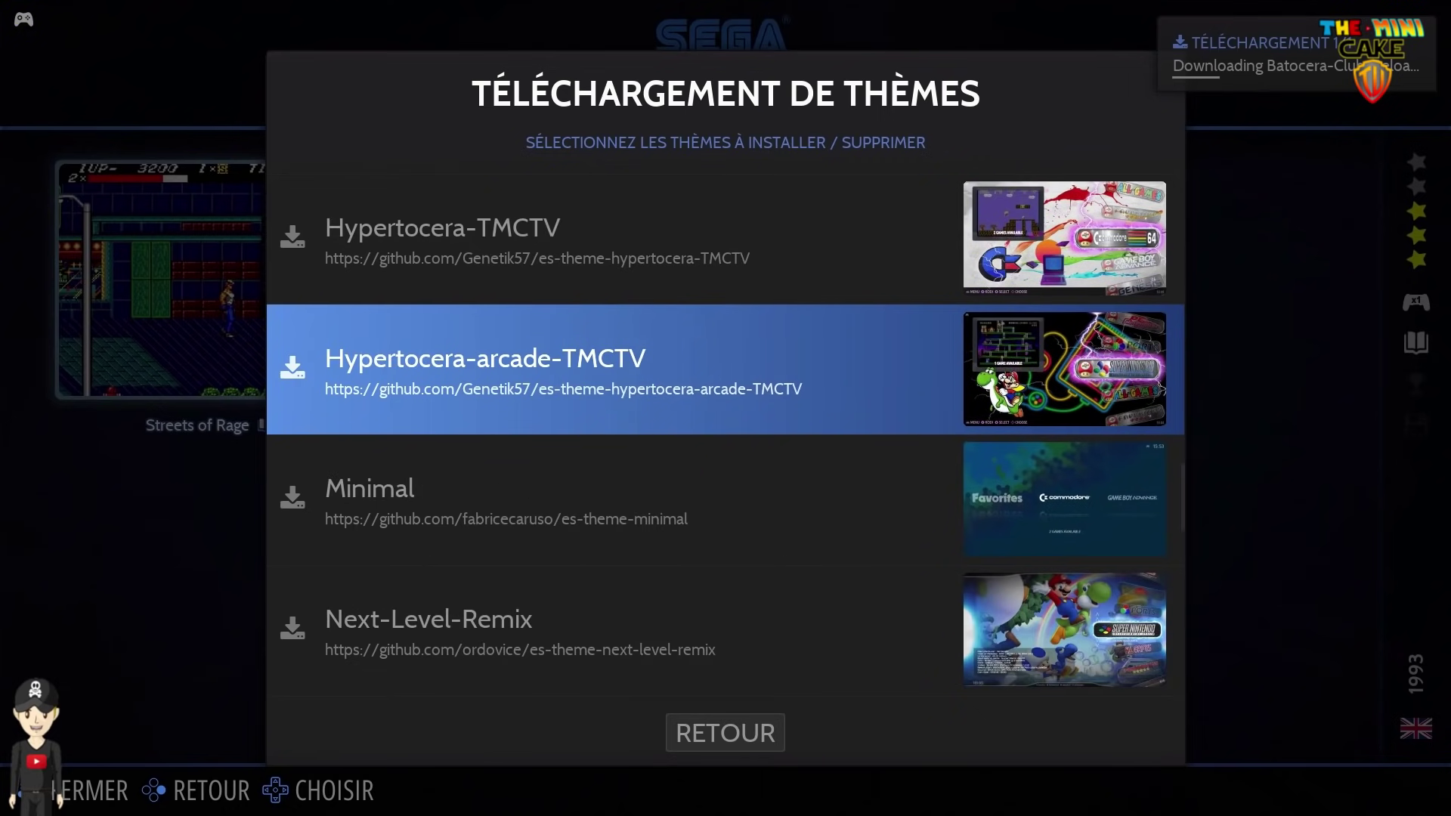
key("Down")
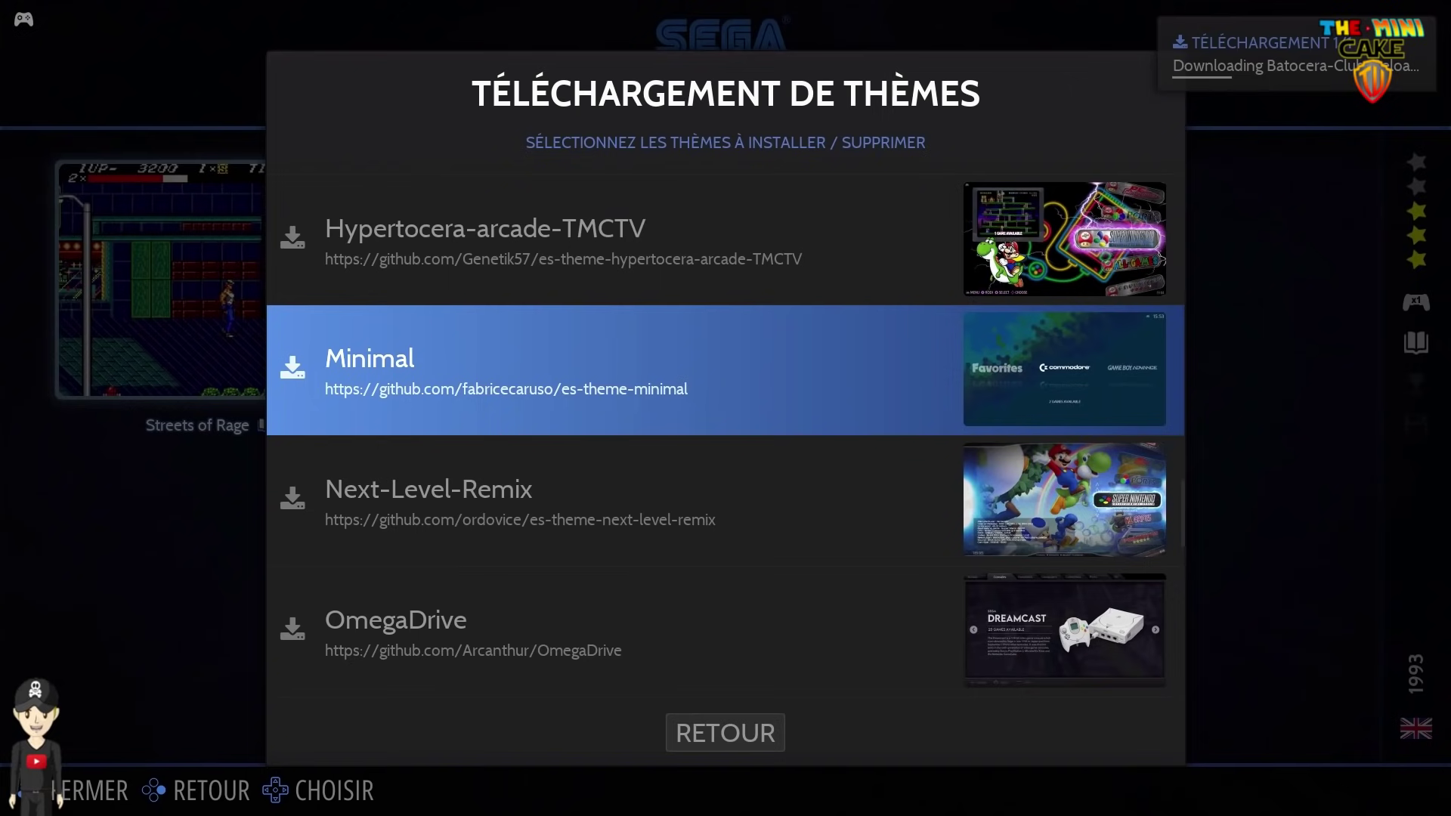
key("Down")
key("Down")
key("Down")
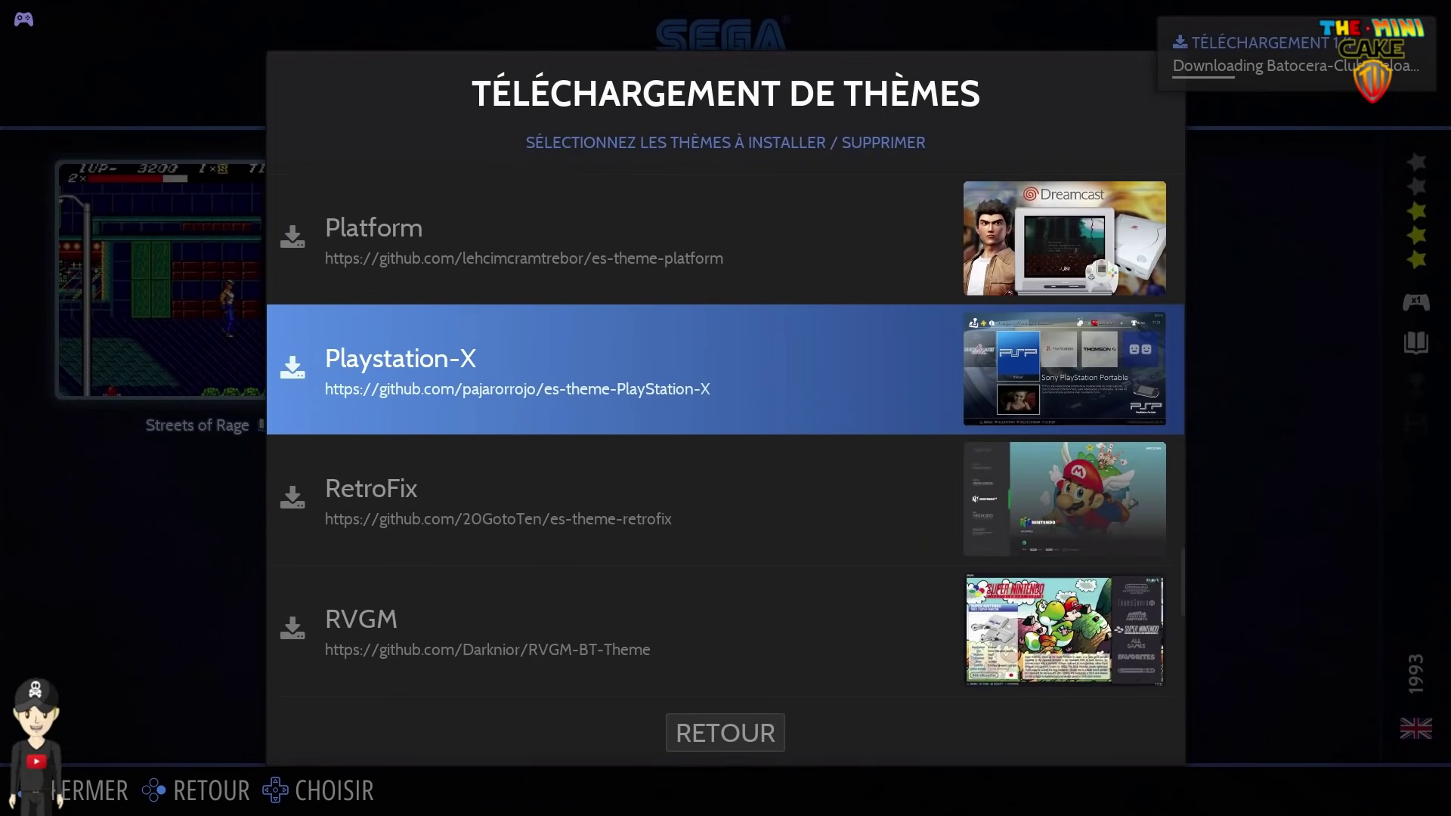
key("Down")
key("Down")
key("Down")
key("Down")
key("Down")
key("Down")
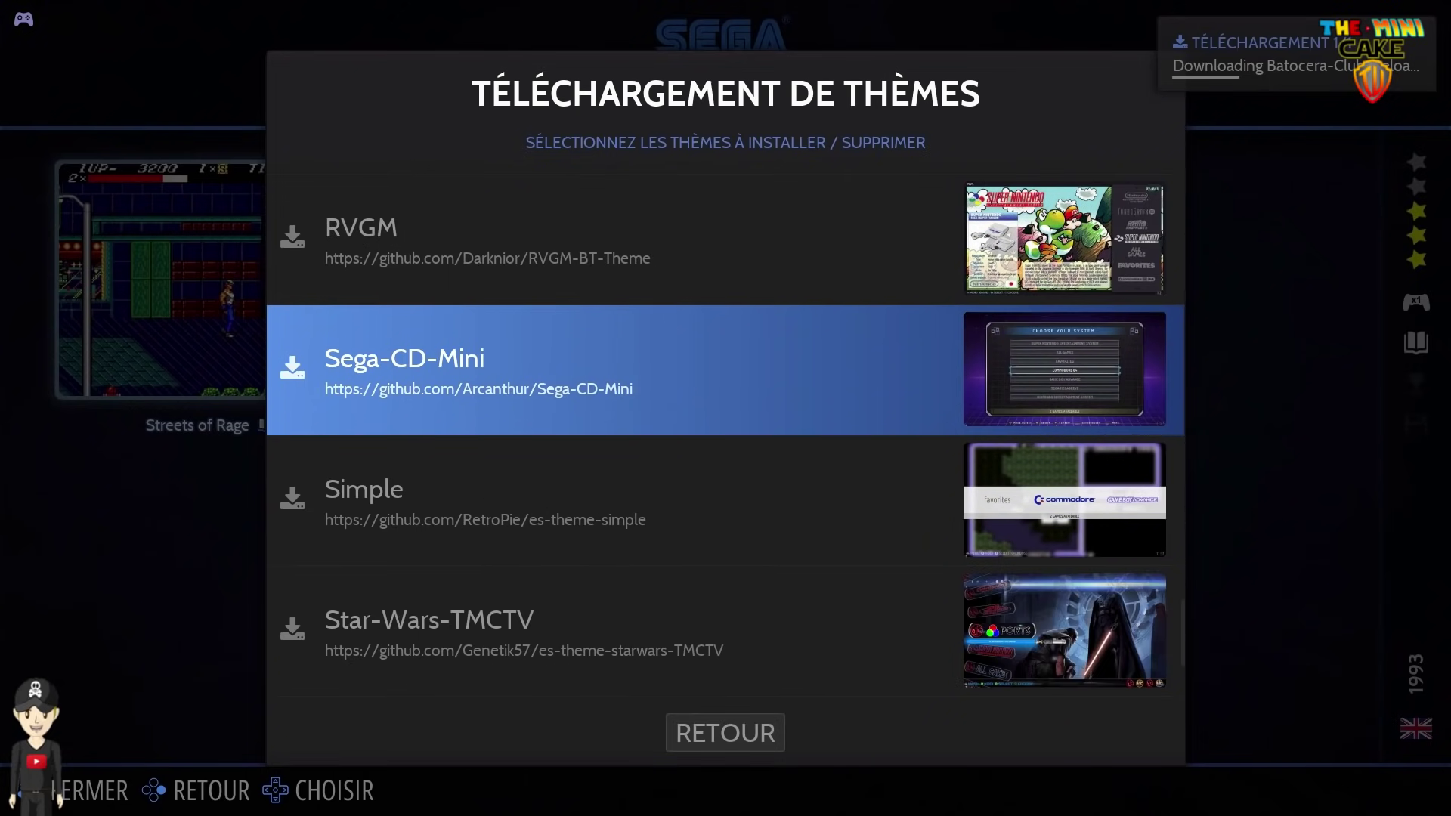
key("Escape")
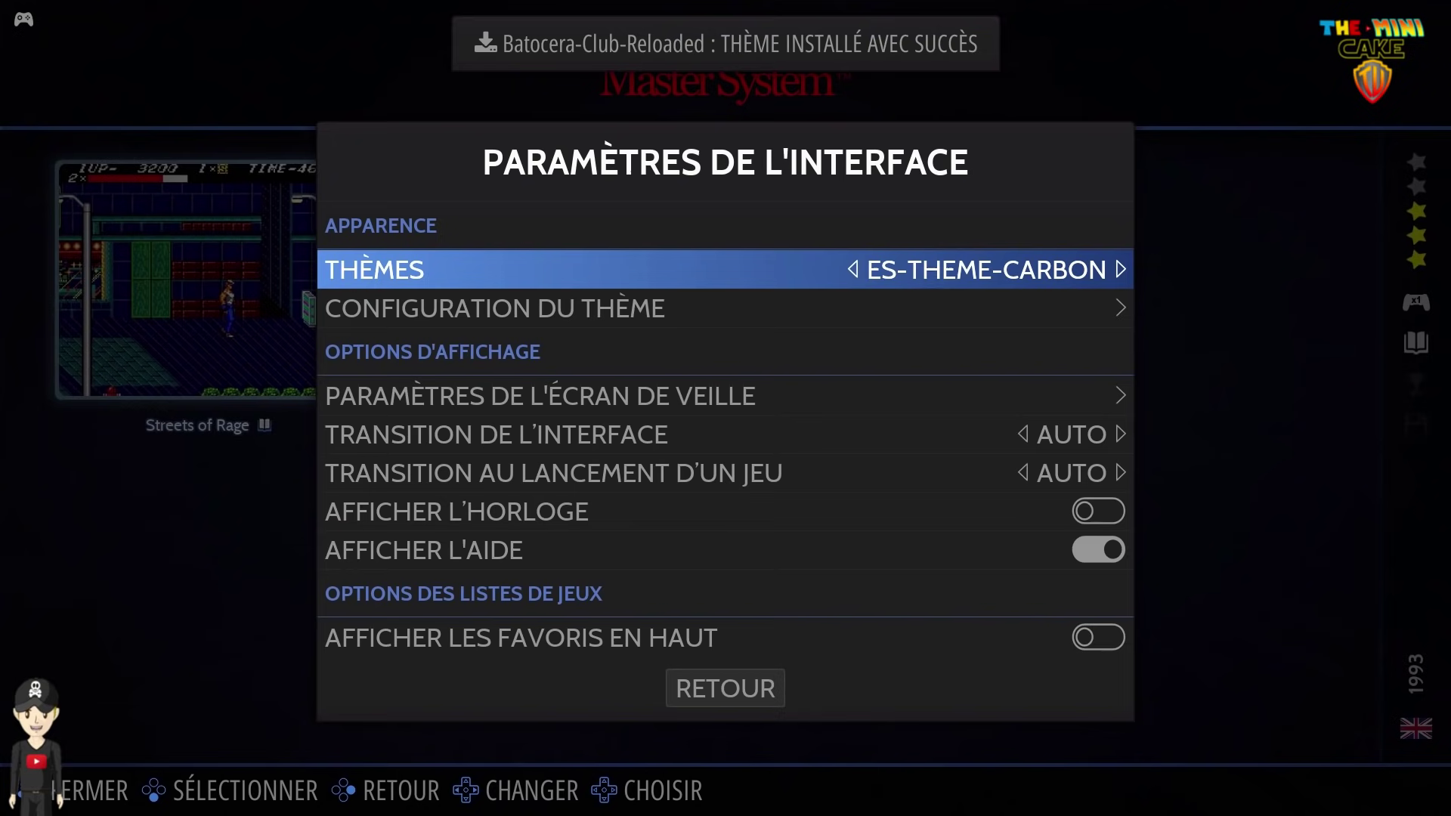
Step: Set the interface theme to ES-THEME-BATOCER-CLUB-RELOADED and view how it presents the Sega Master System
key("Left")
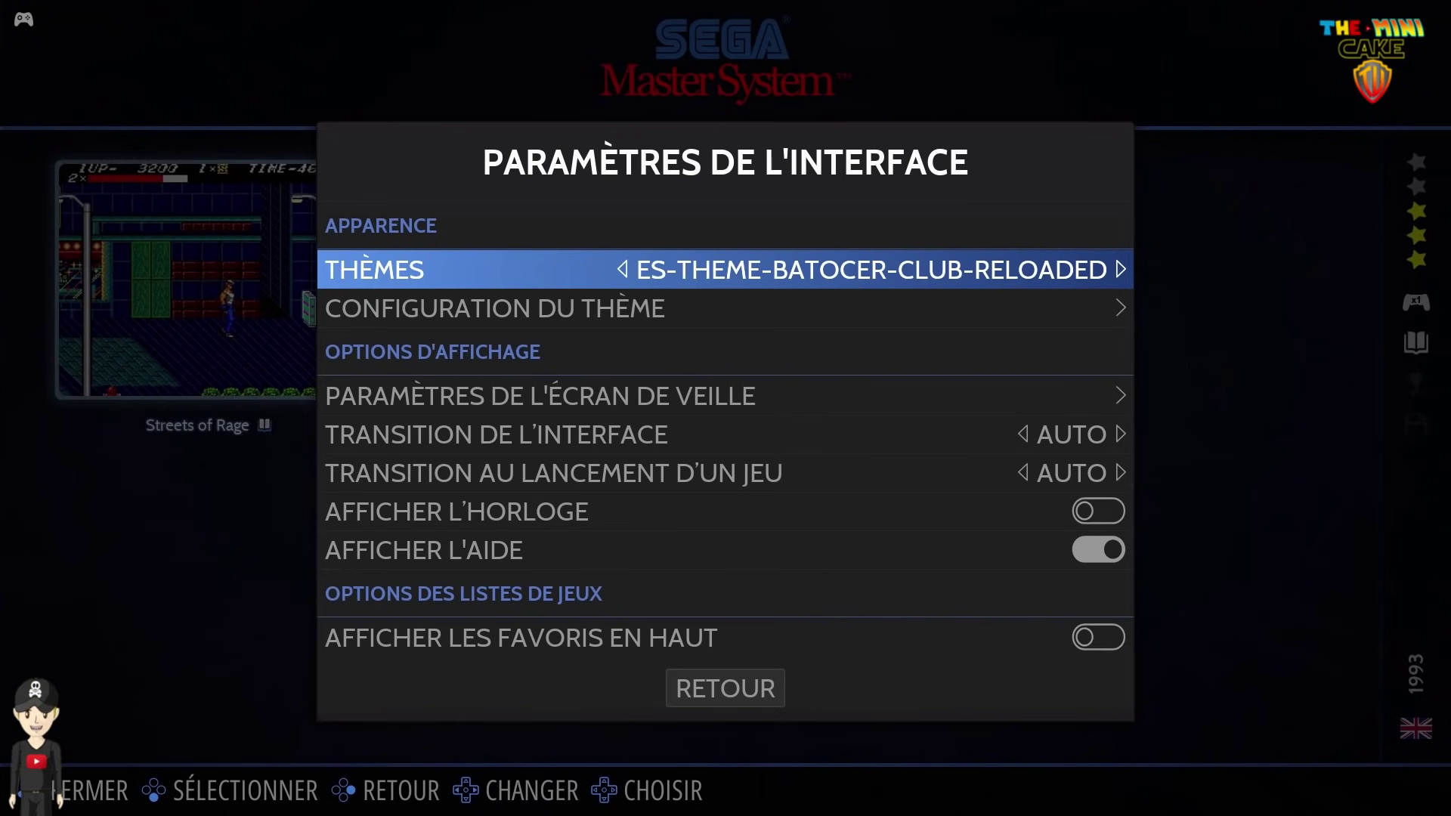
key("Escape")
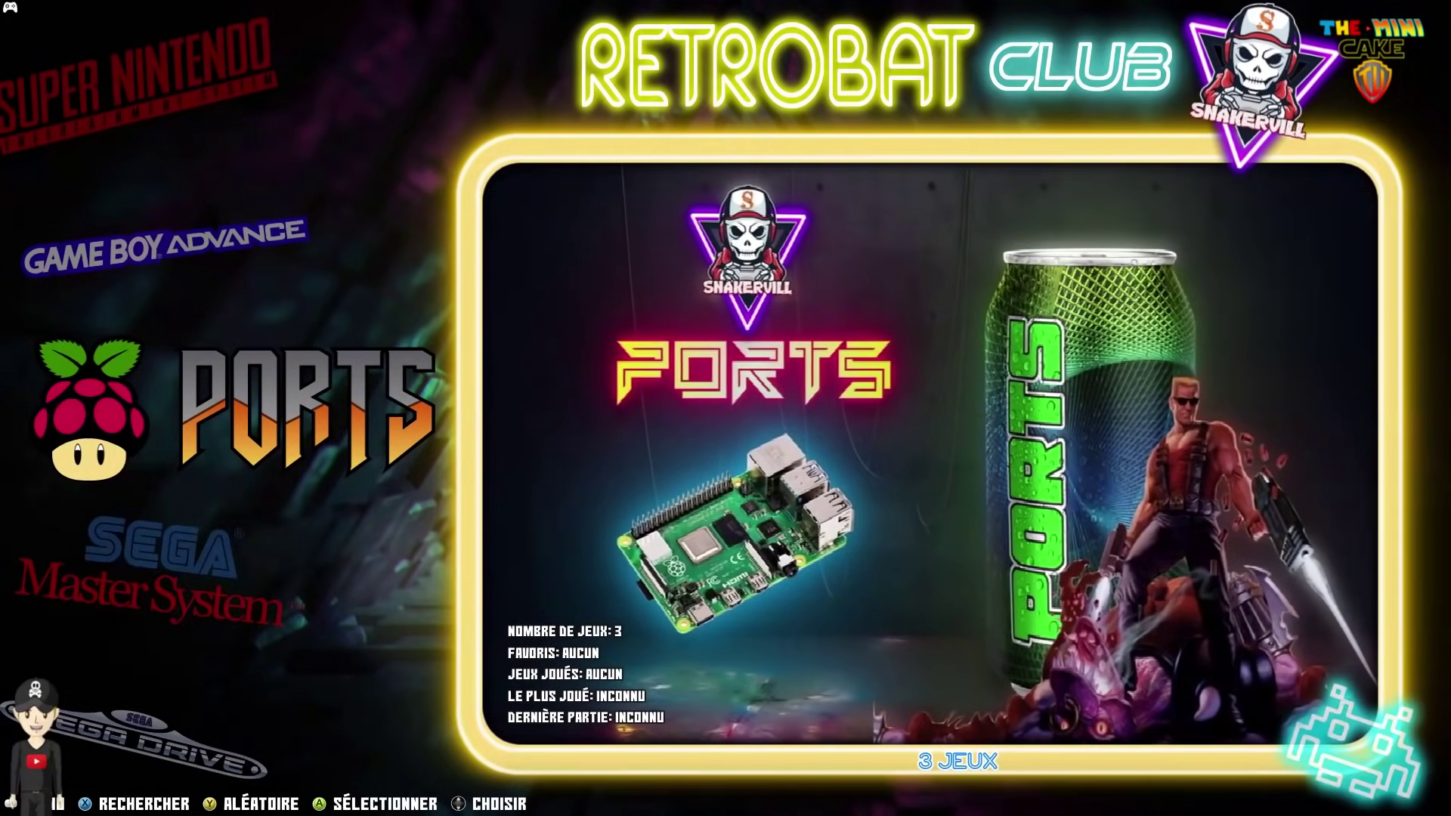
key("Down")
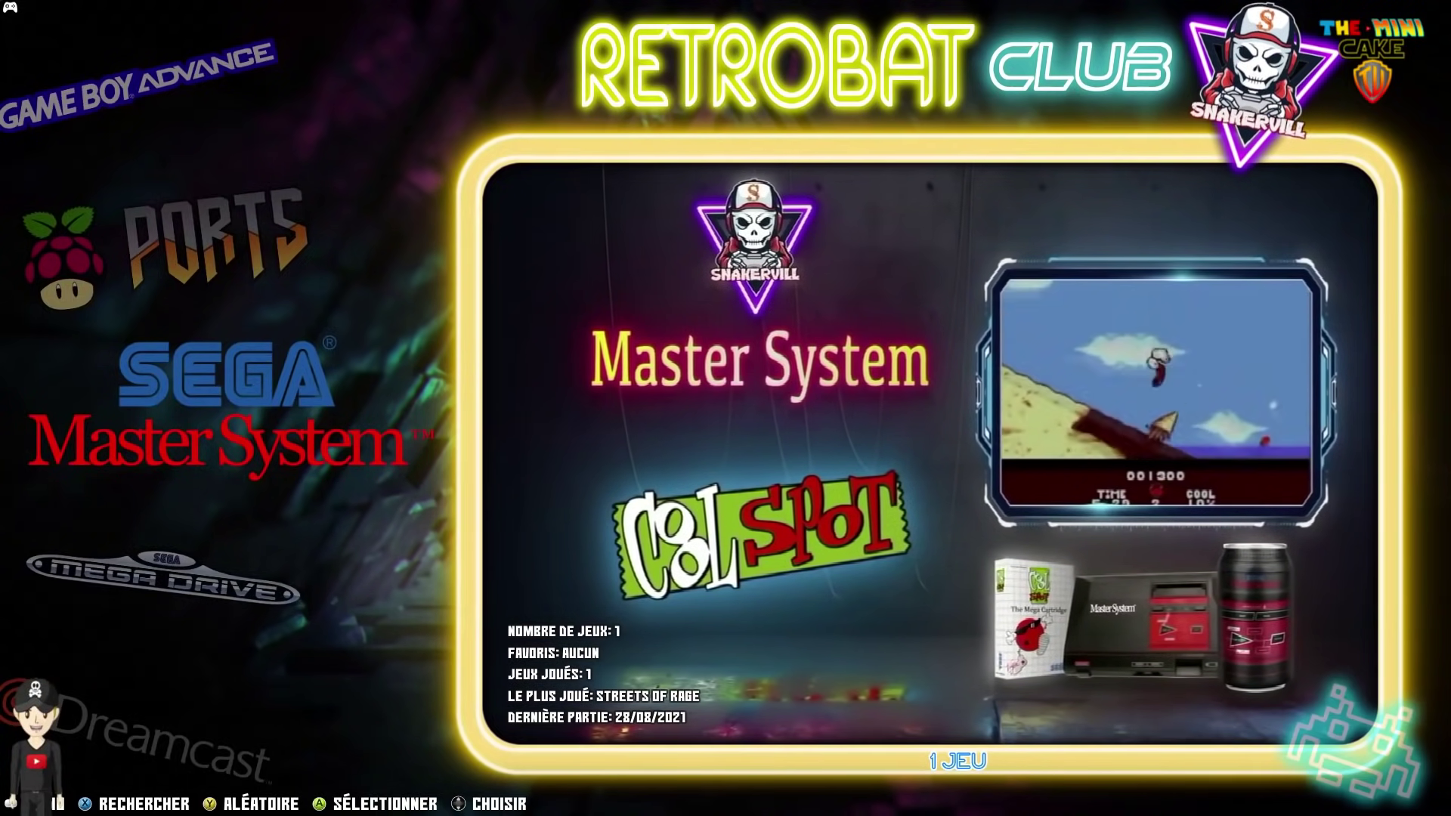
Step: Open the game manual of Streets of Rage on Master System, read through its pages and close it
key("Return")
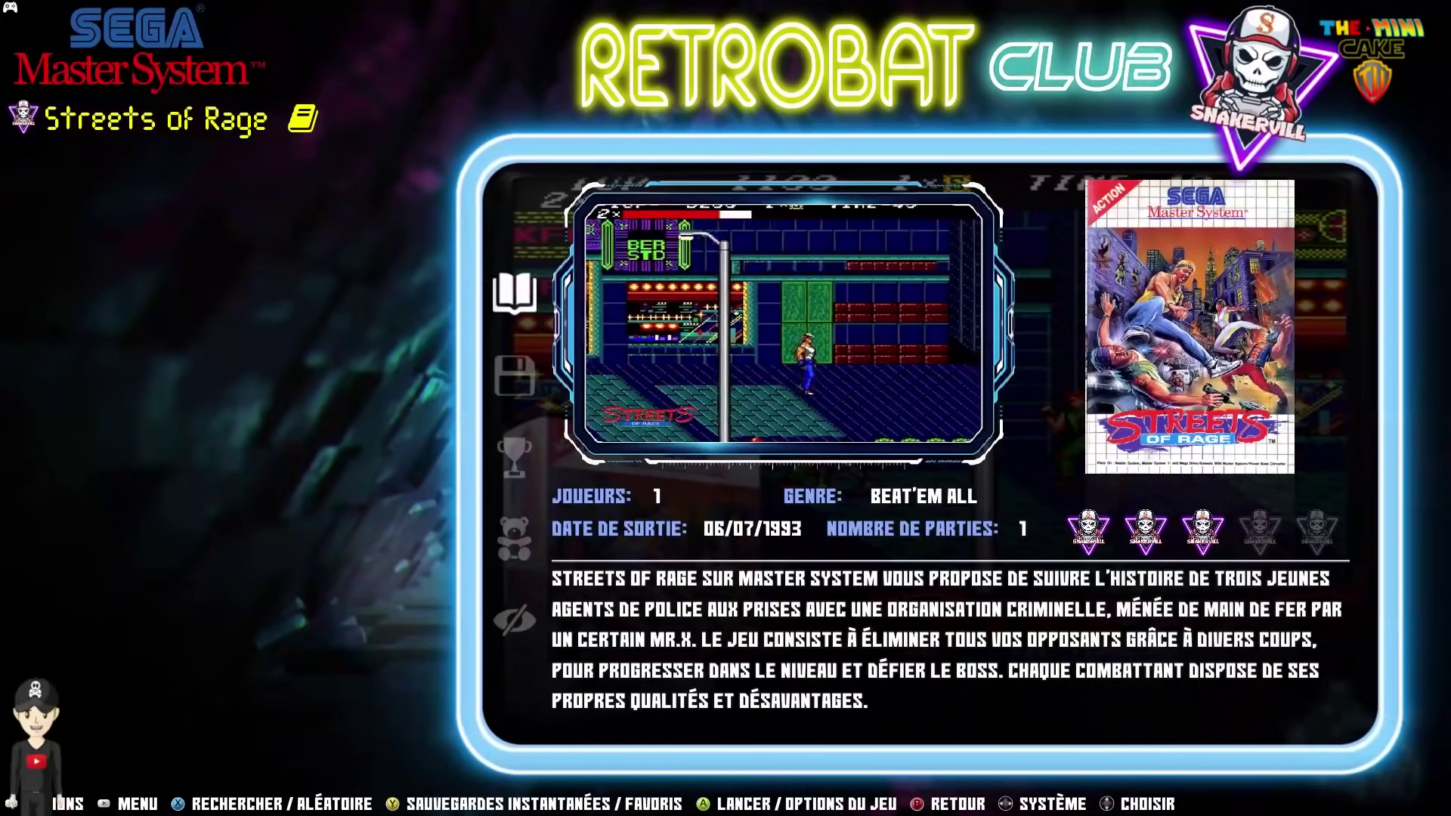
key("Return")
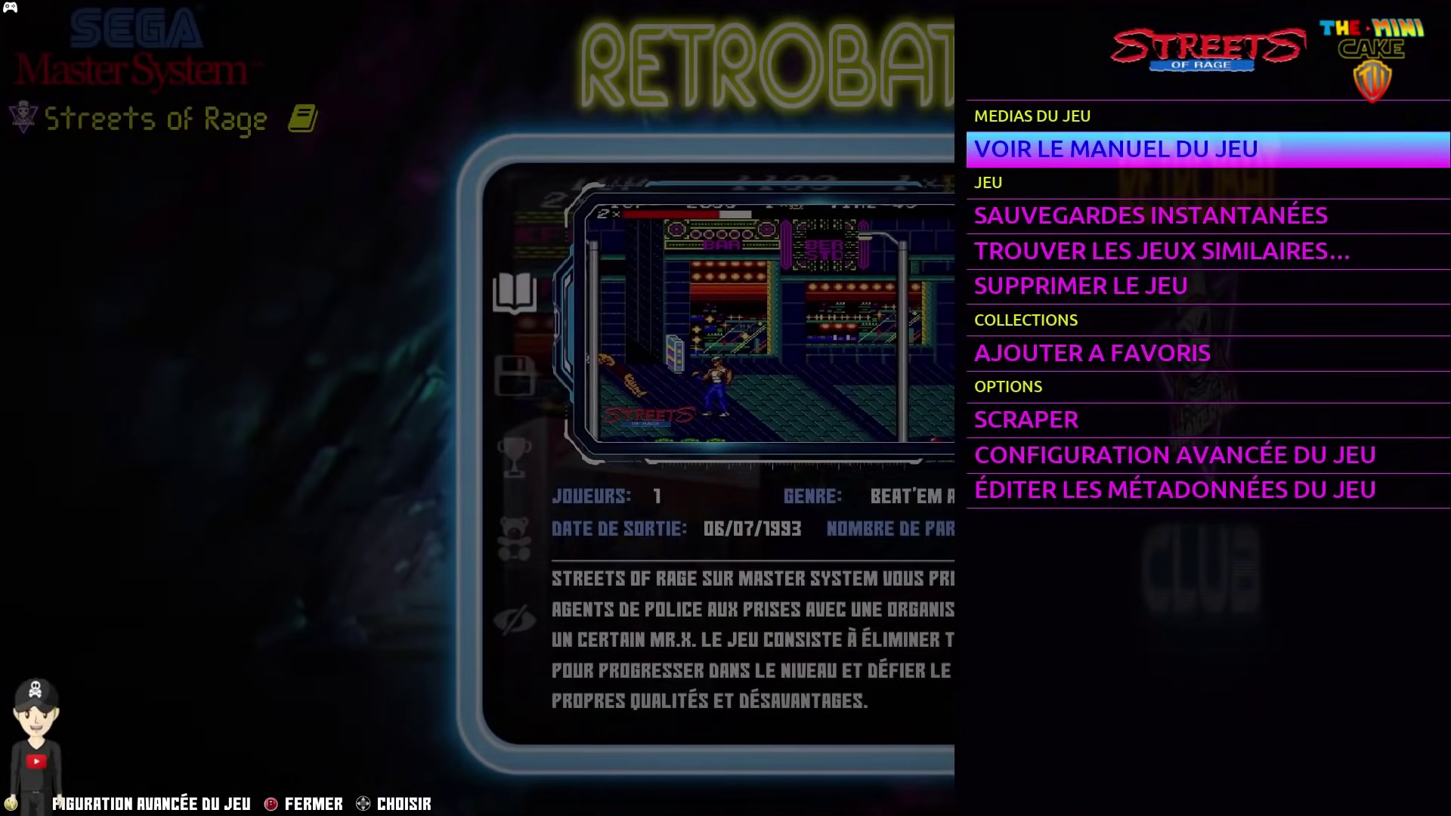
key("Return")
key("Right")
key("Right")
key("Right")
key("Right")
key("Right")
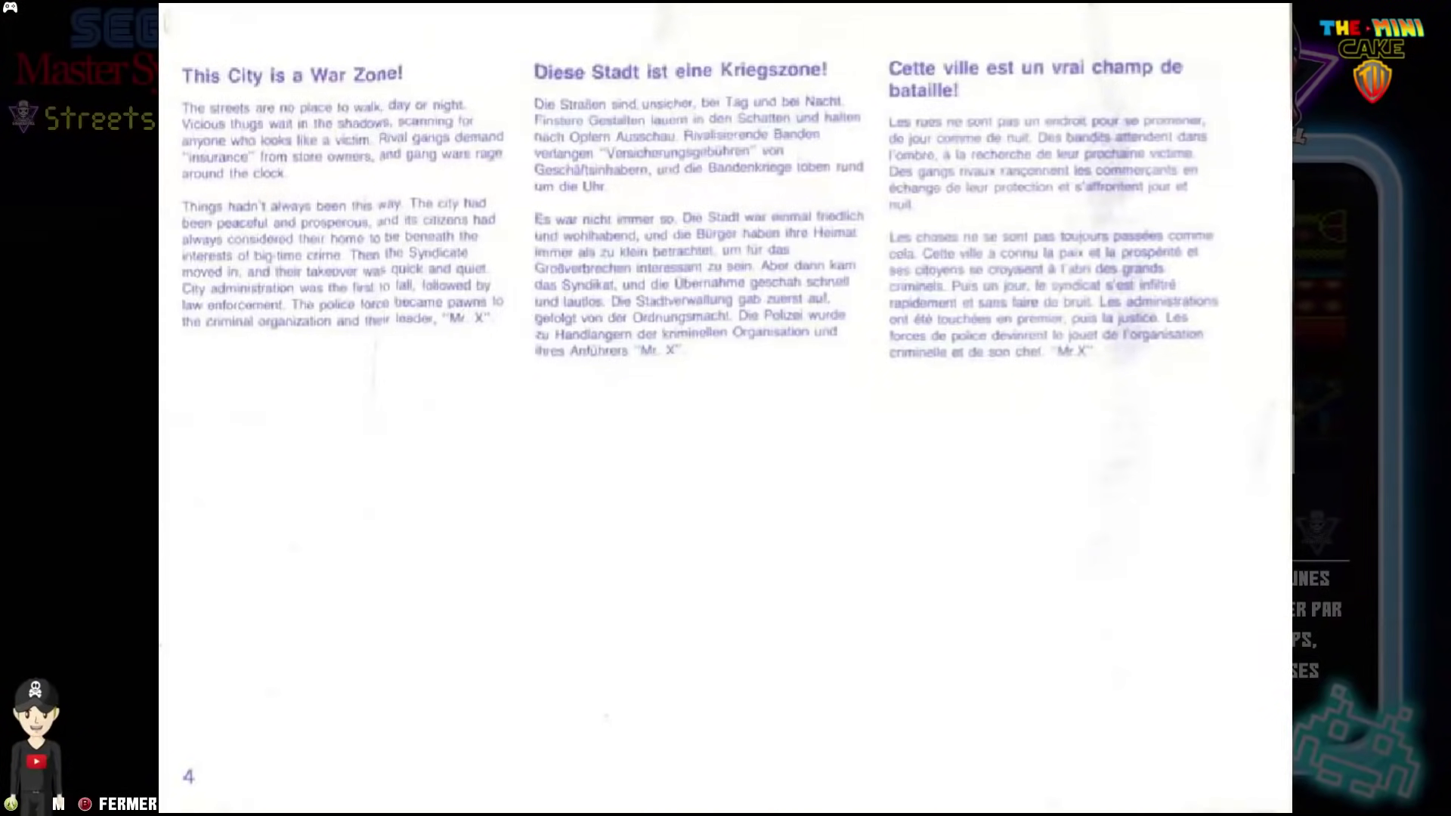
key("Right")
key("Right")
key("Right")
key("Right")
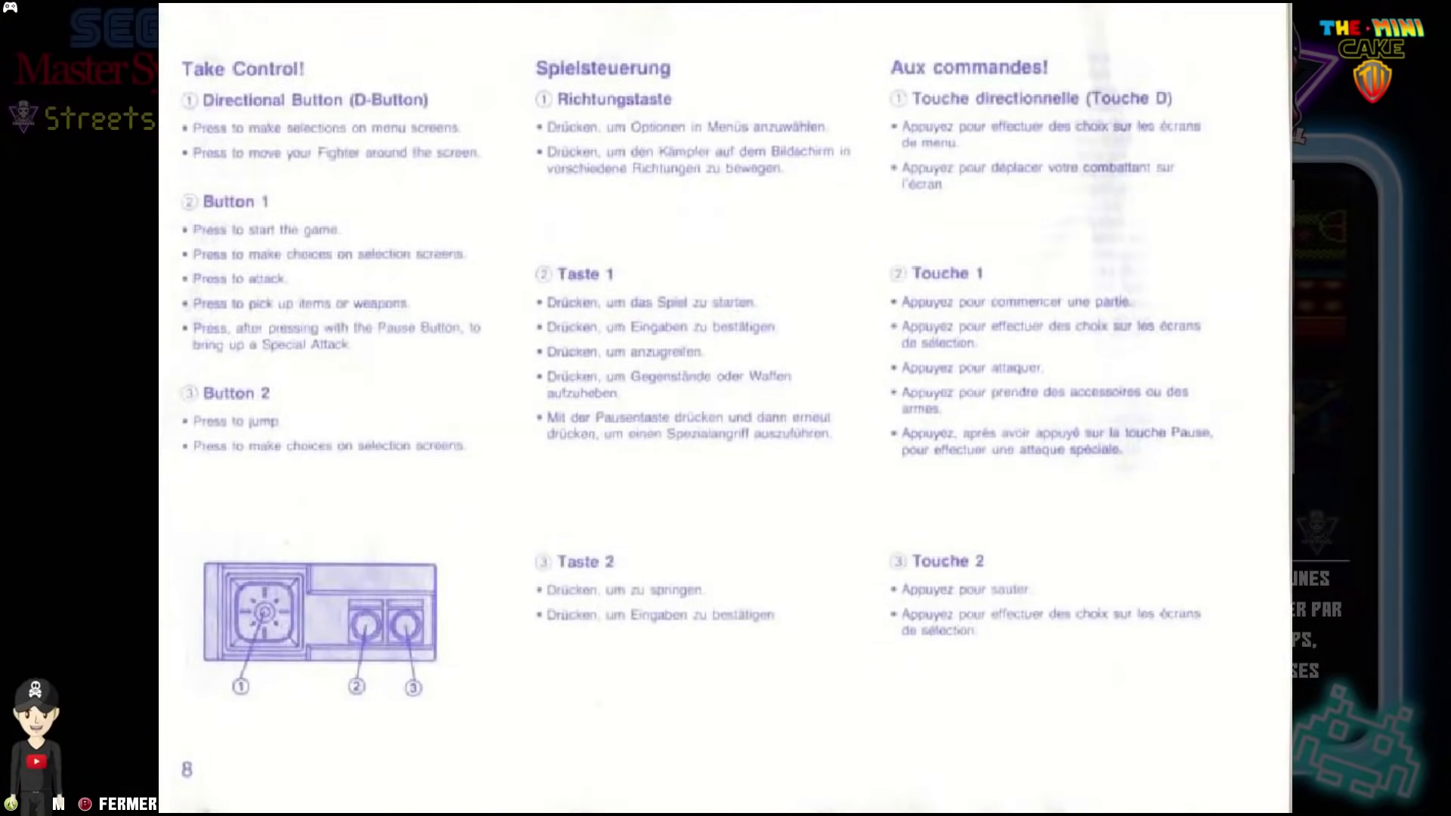
key("Right")
key("Escape")
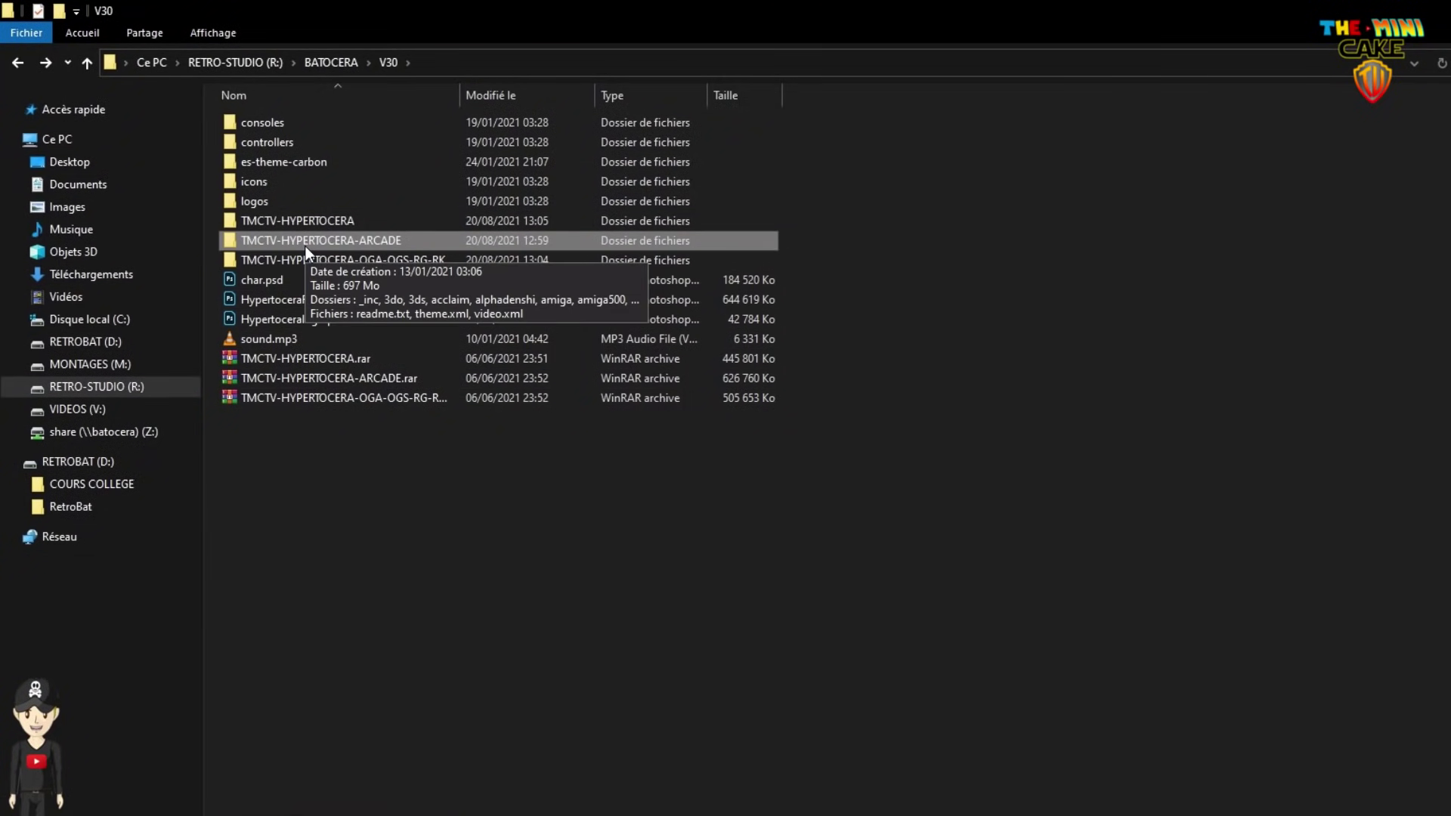
Step: In File Explorer, copy the TMCTV-HYPERTOCERA-ARCADE folder from BATOCERA\V30 into RetroBat\emulationstation\.emulationstation\themes on D:
right_click(305, 246)
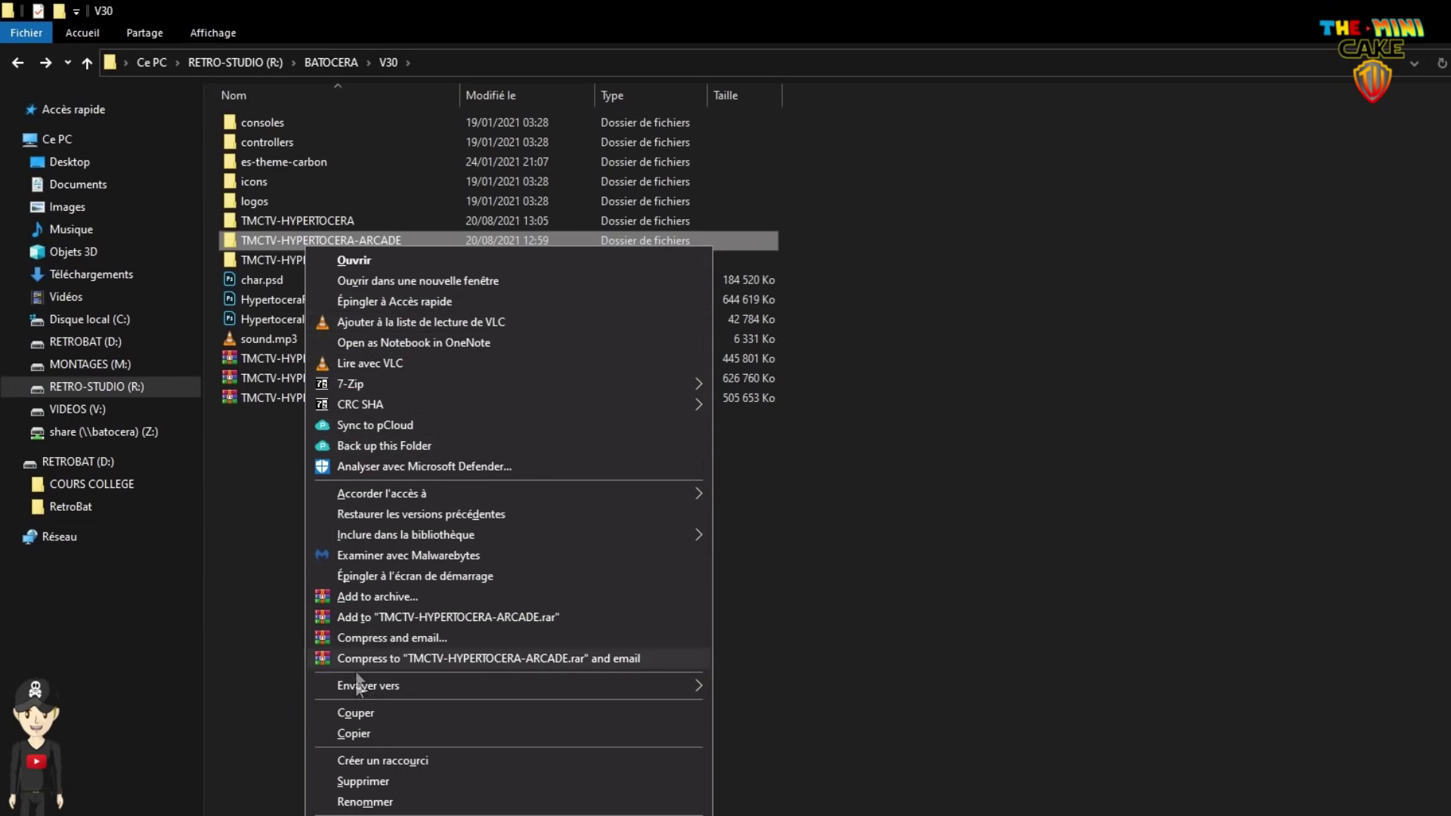
left_click(355, 733)
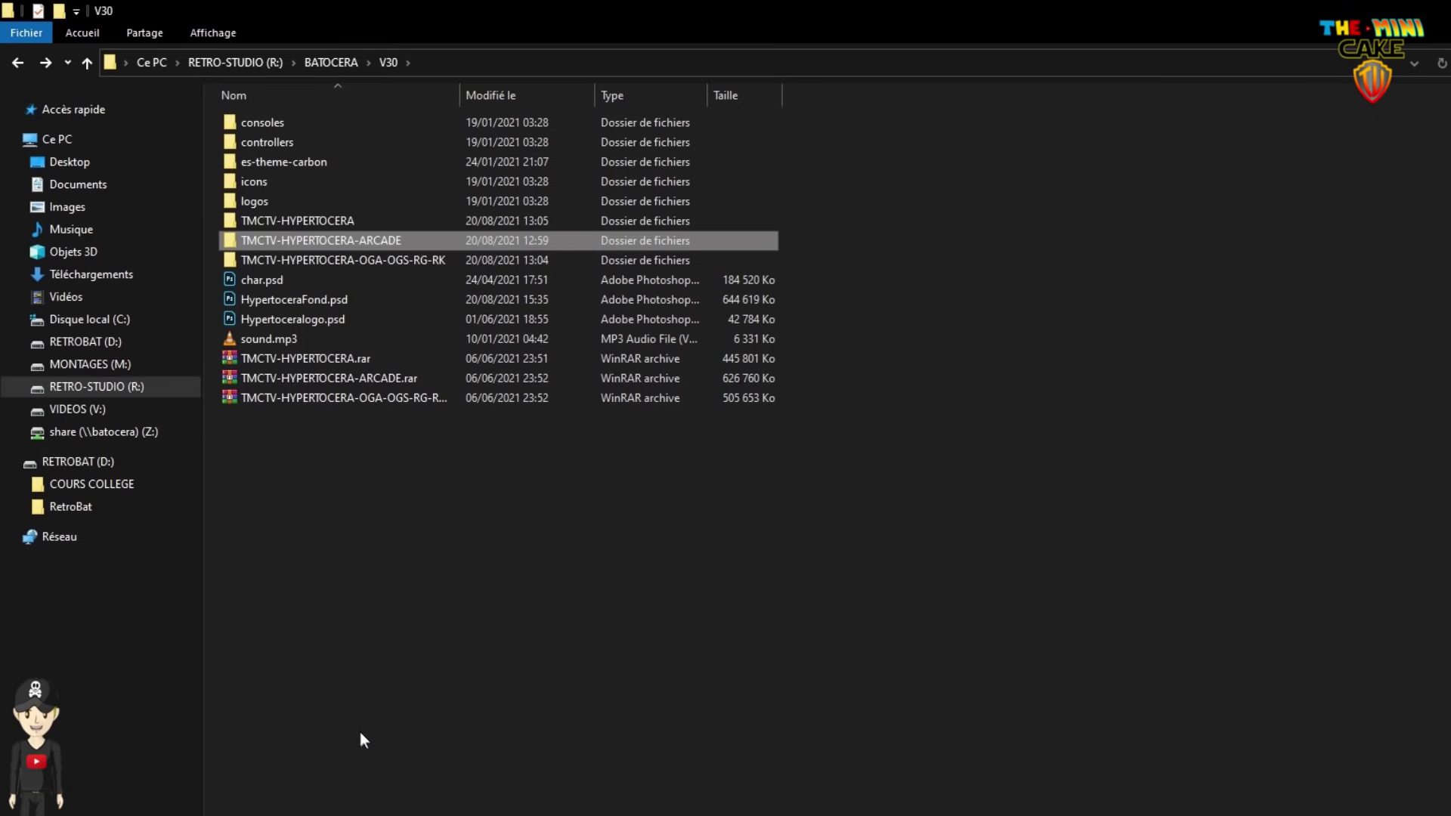
left_click(71, 506)
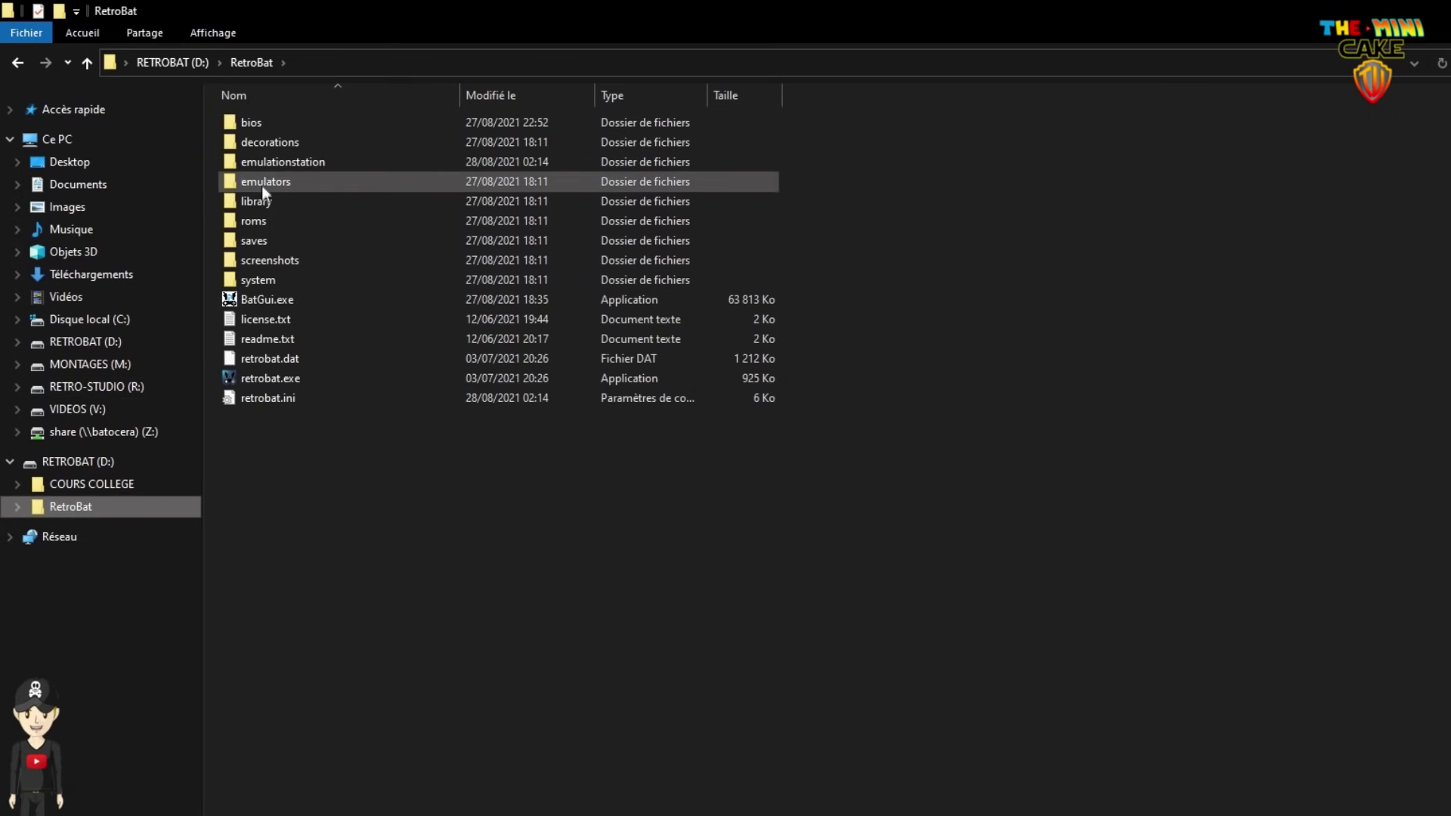
double_click(263, 161)
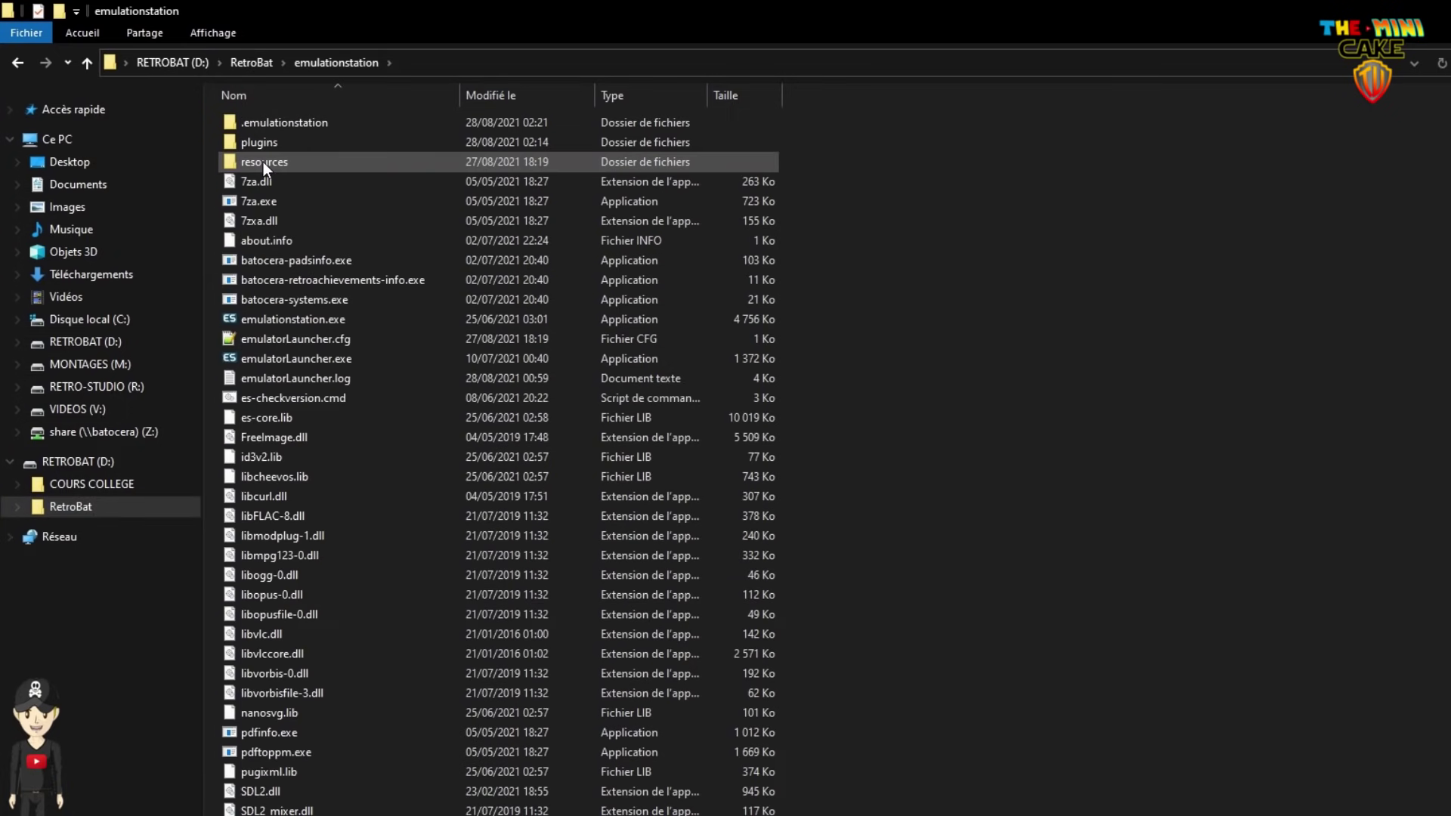
double_click(283, 124)
double_click(275, 201)
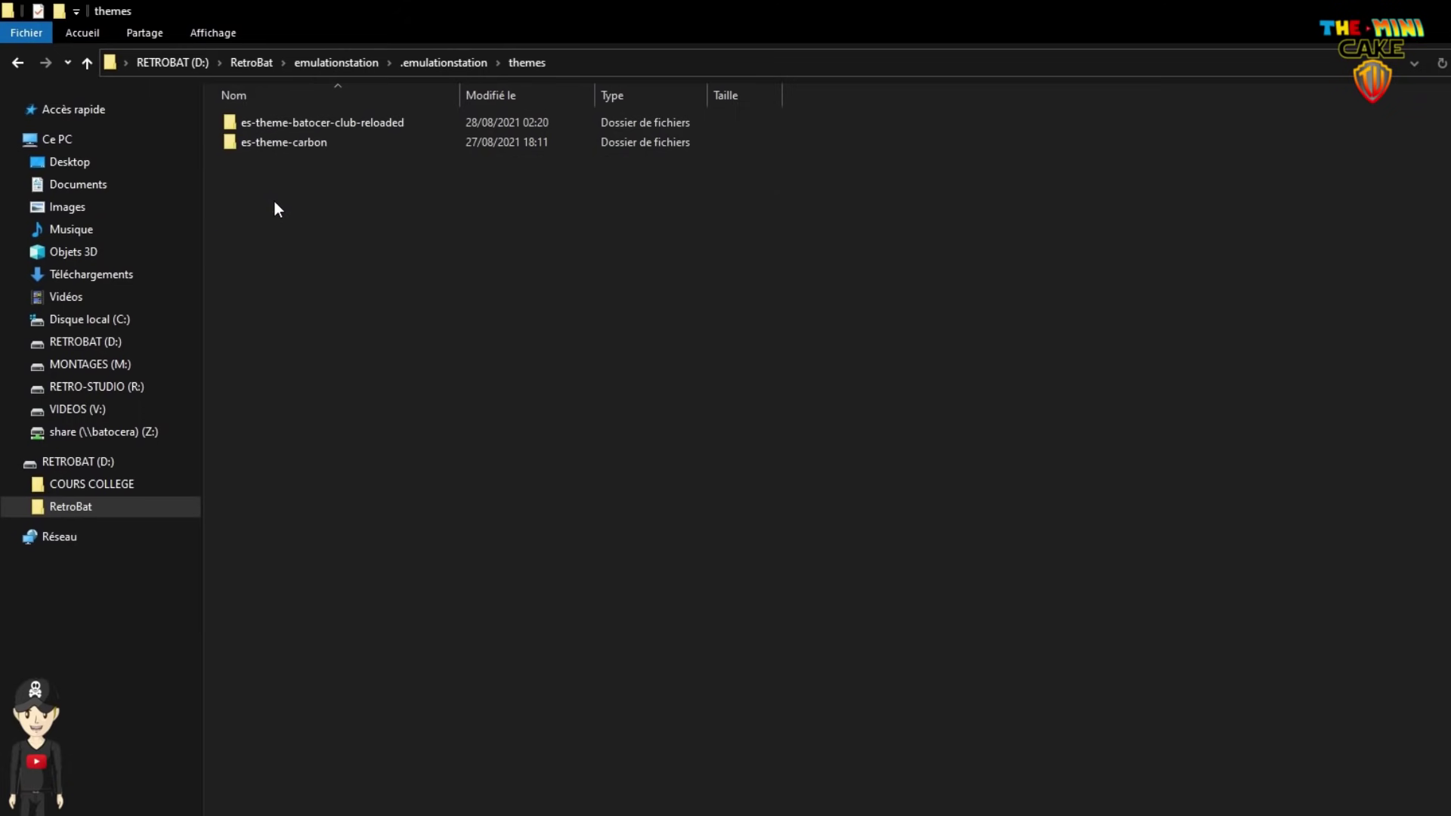
right_click(276, 205)
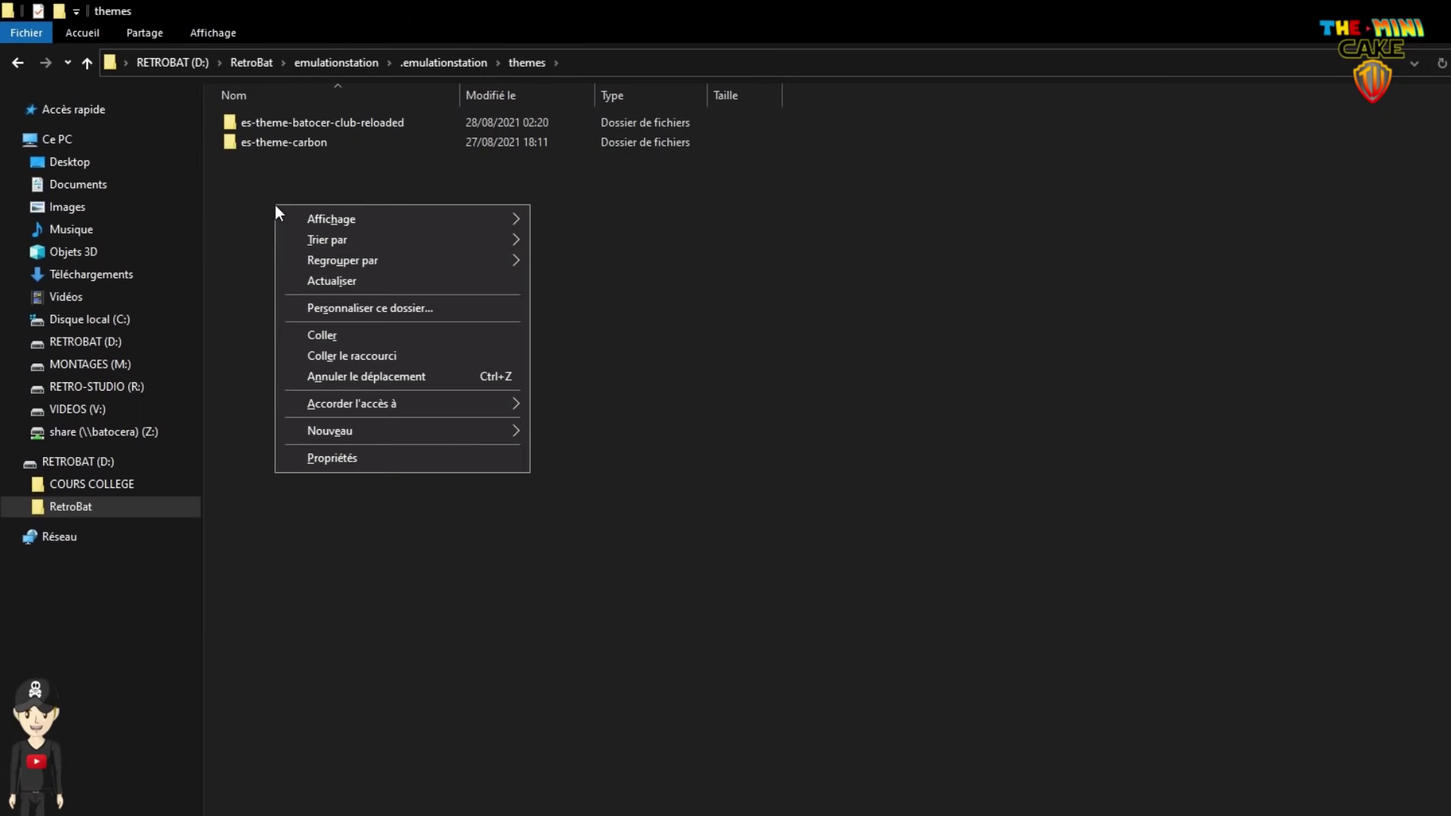
left_click(328, 333)
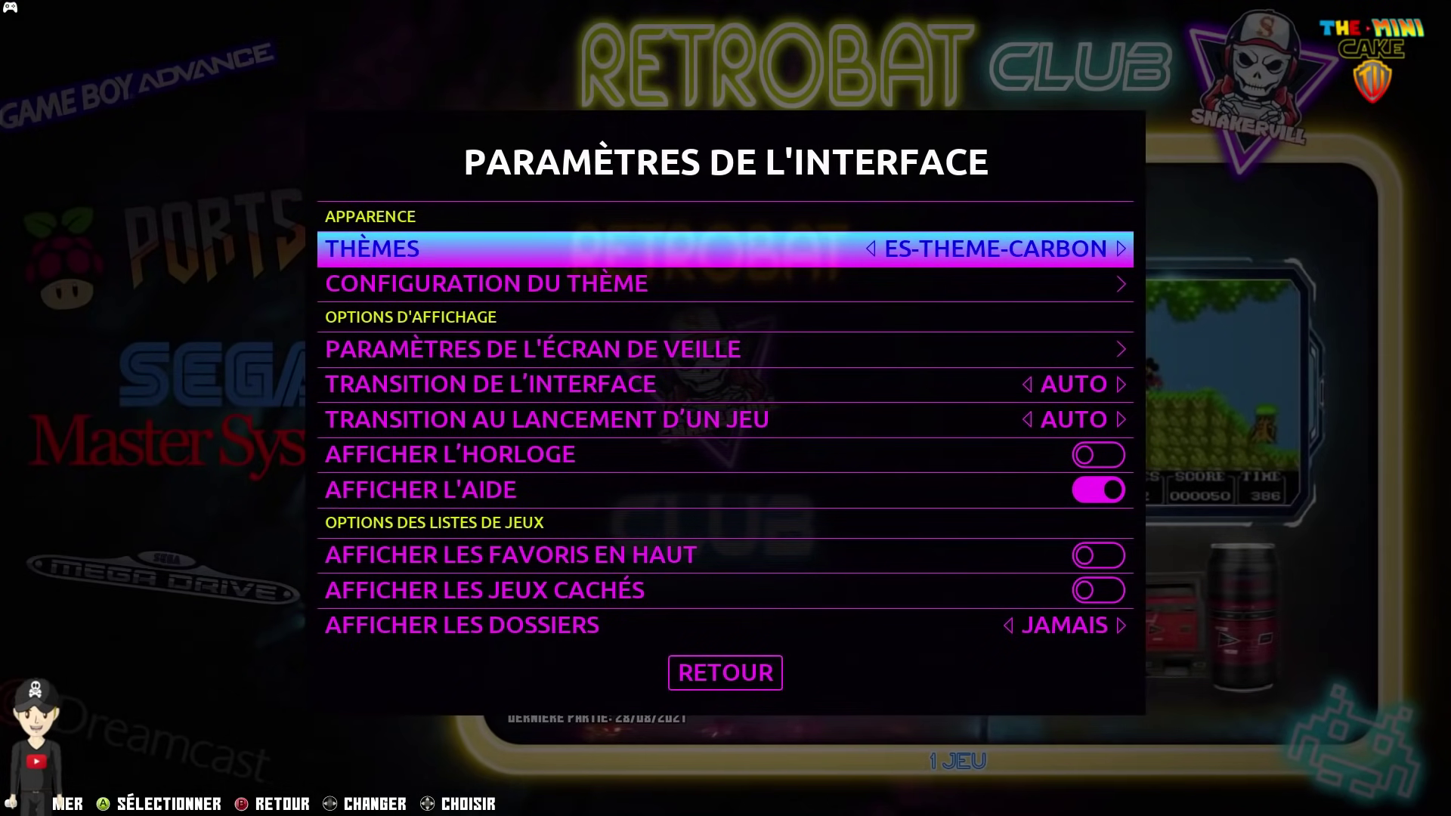
Step: Back in RetroBat, set the interface theme to TMCTV-HYPERTOCERA-ARCADE and view it on the Mega Drive system
key("Right")
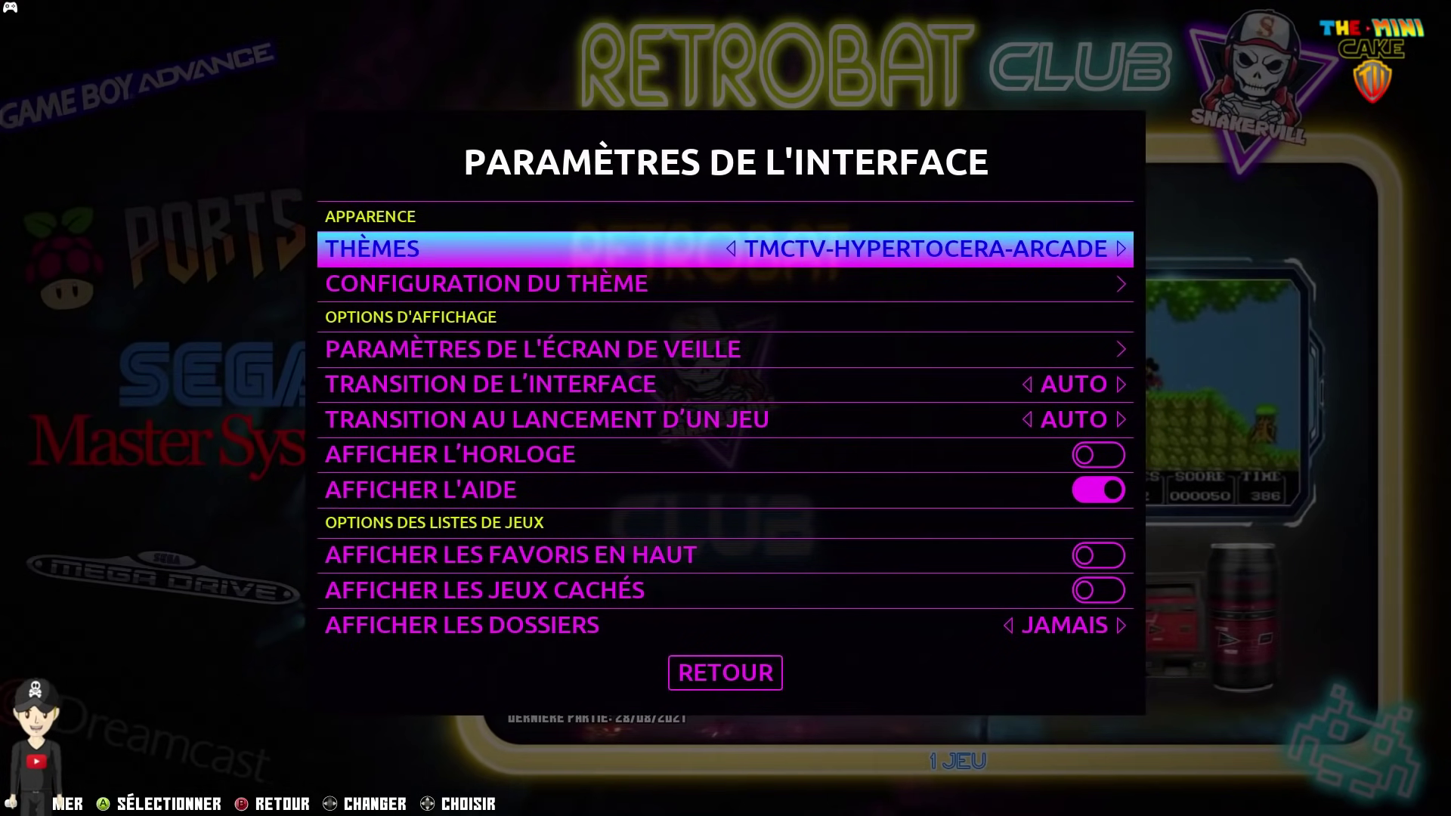
key("Escape")
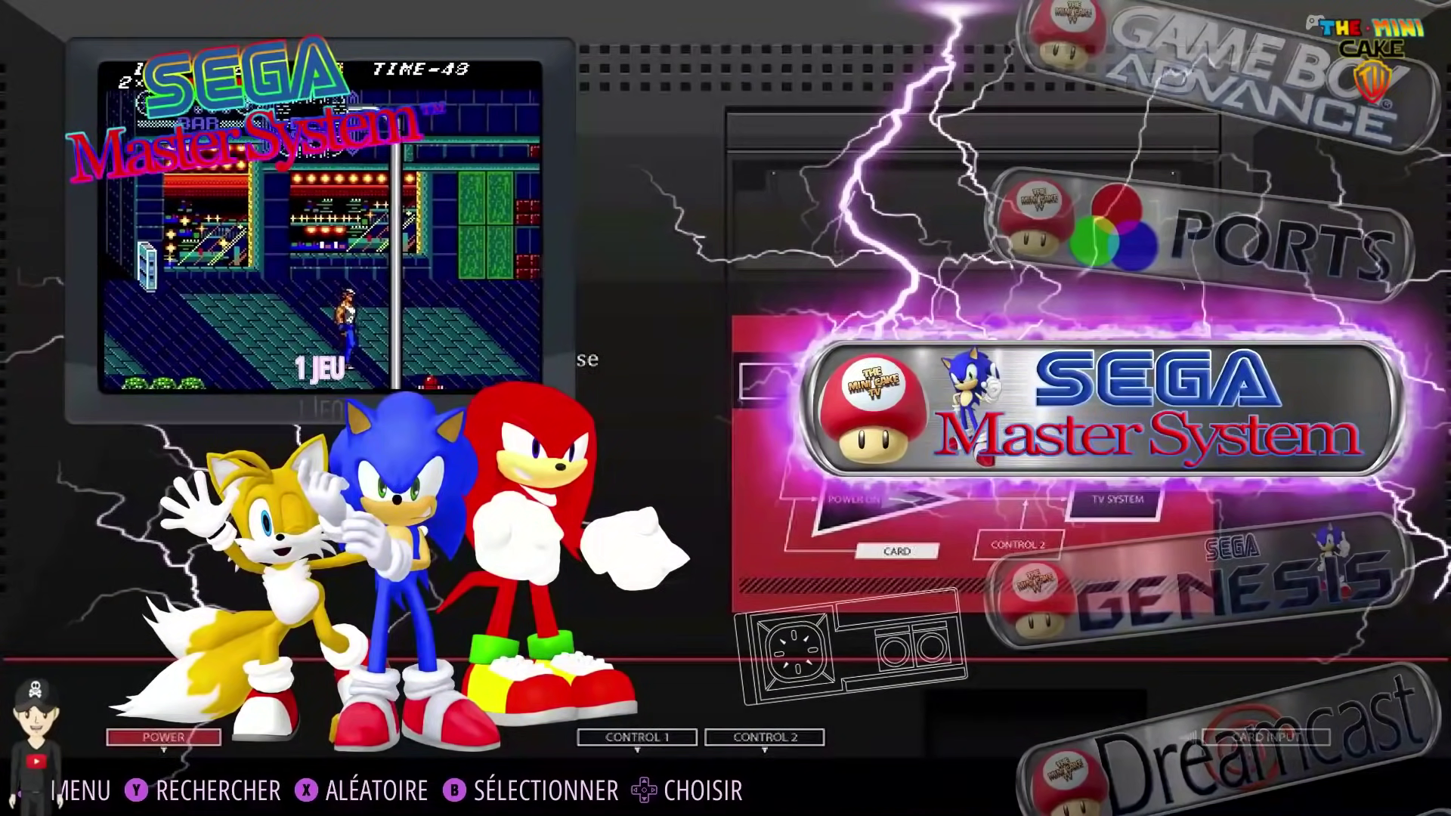
key("Down")
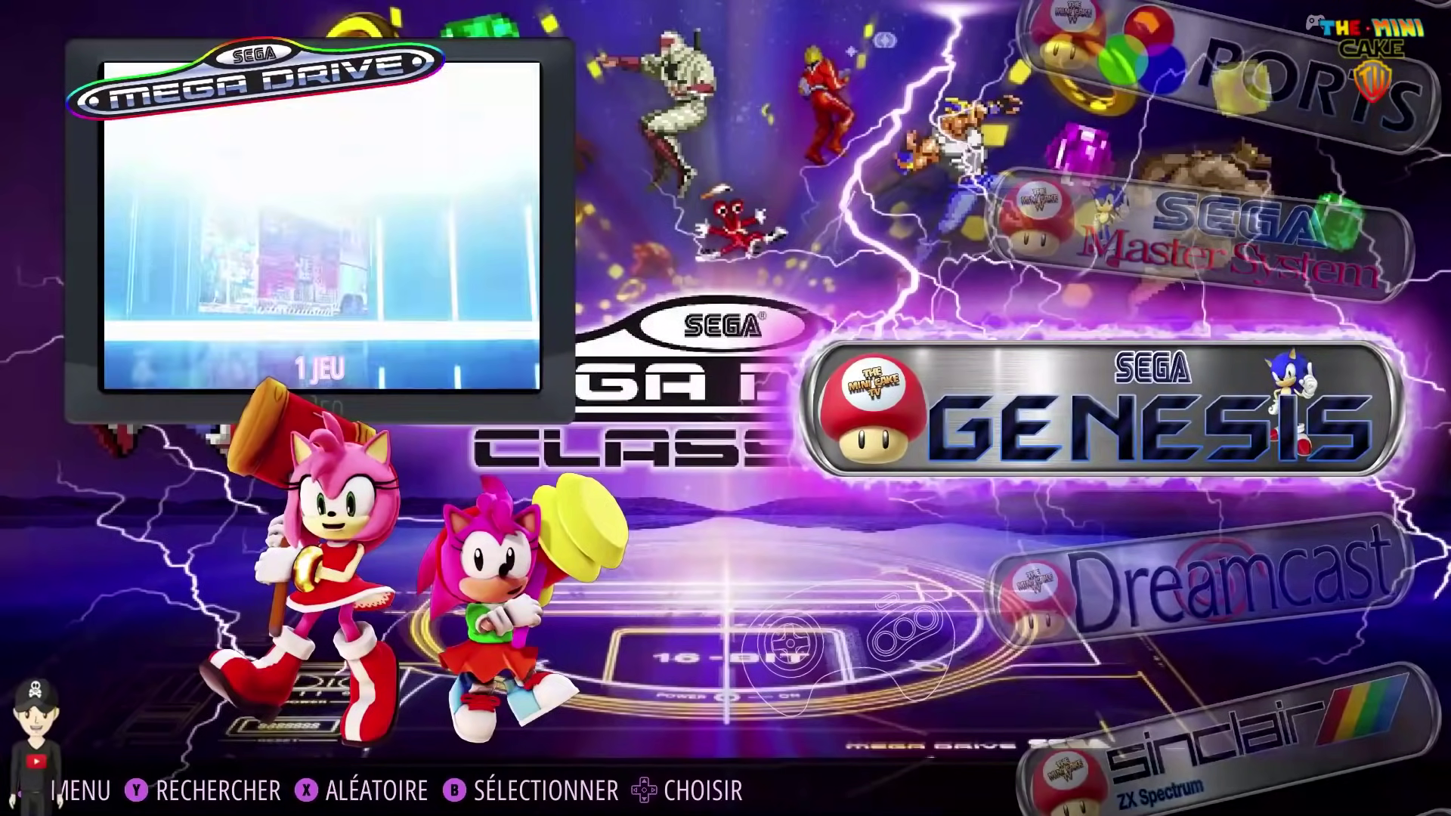
Step: Browse the system carousel from Mega Drive past Dreamcast and open the Sega Master System game list
key("Down")
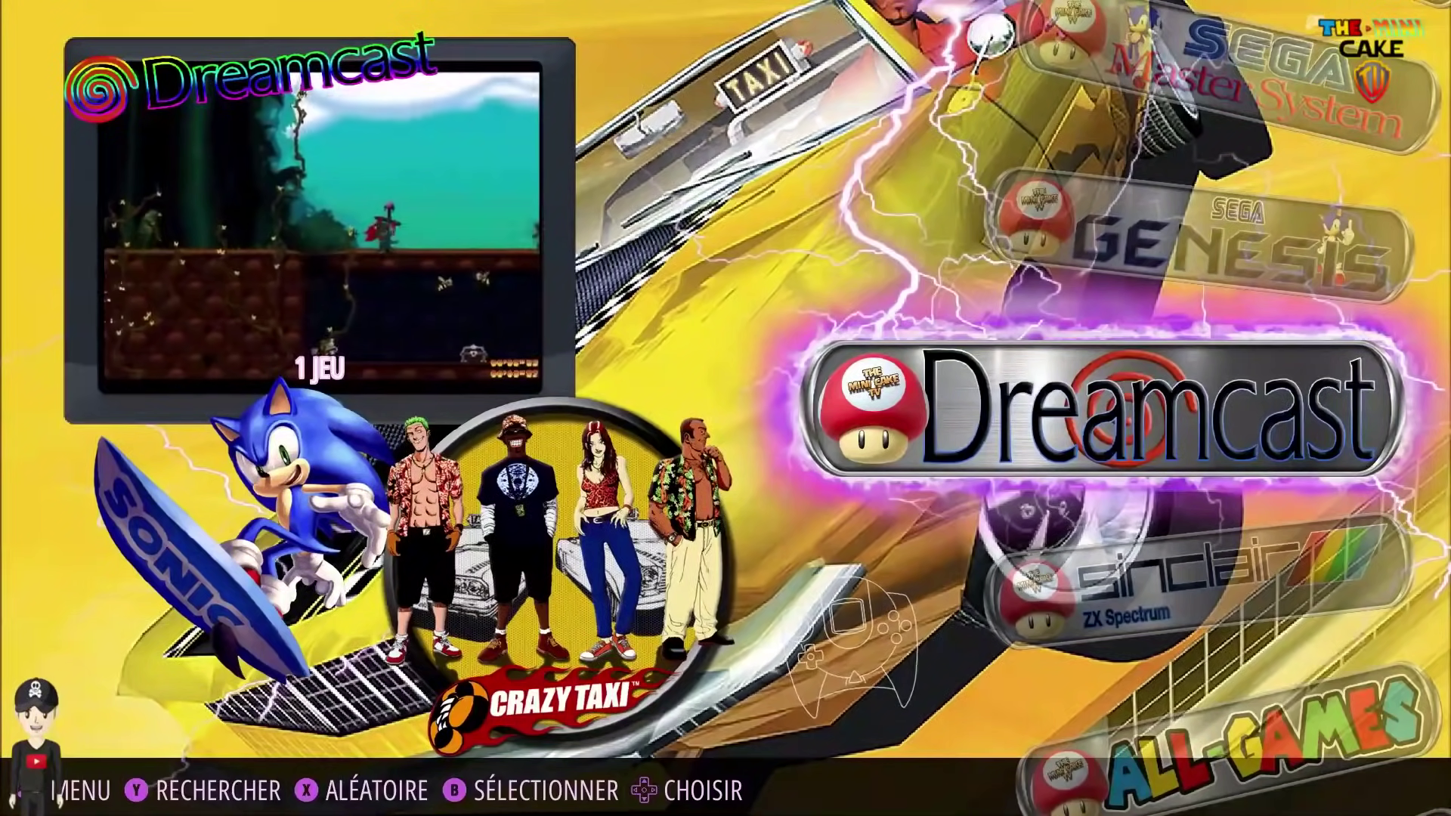
key("Down")
key("Down")
key("Down")
key("Down")
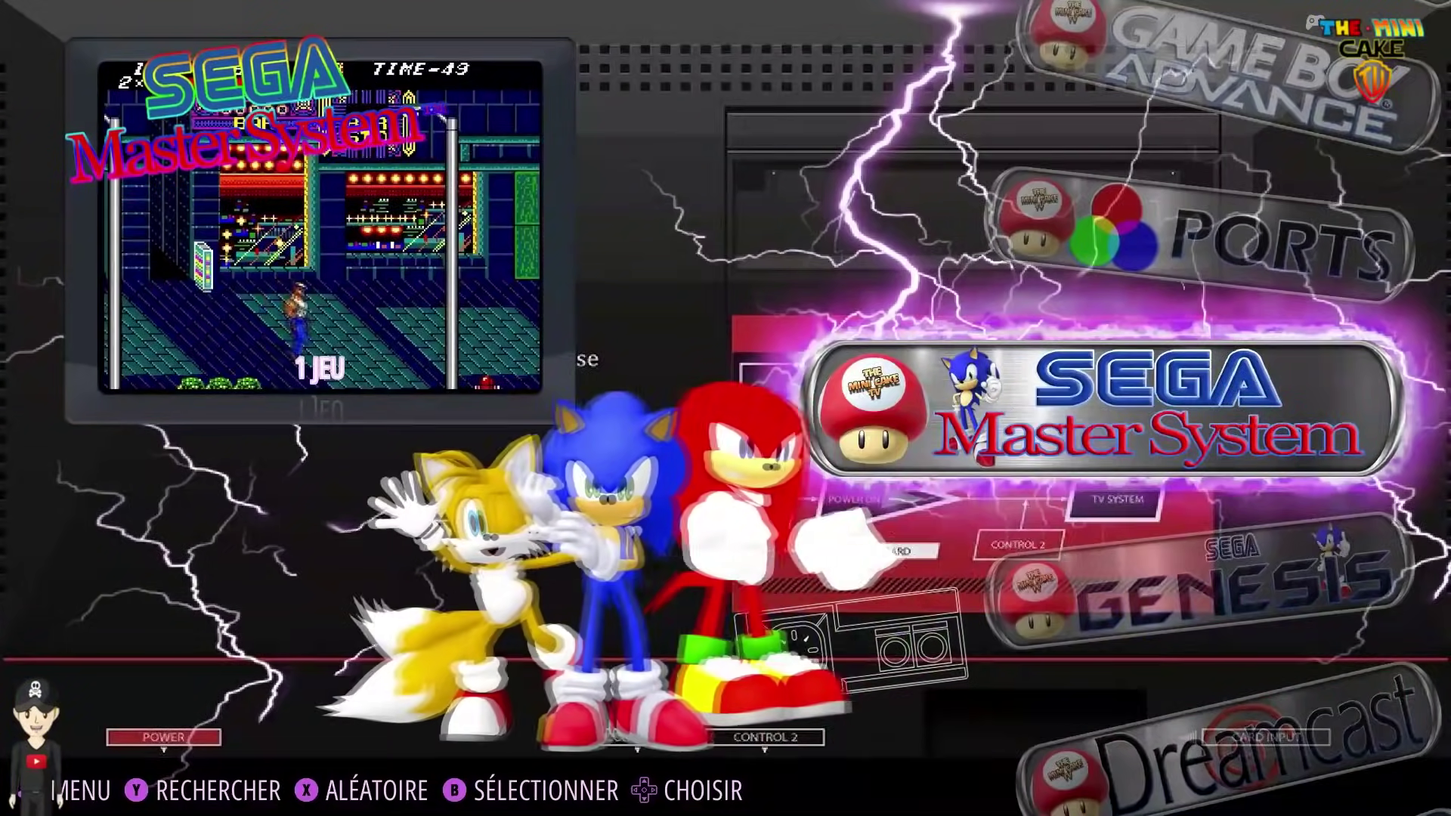
key("Return")
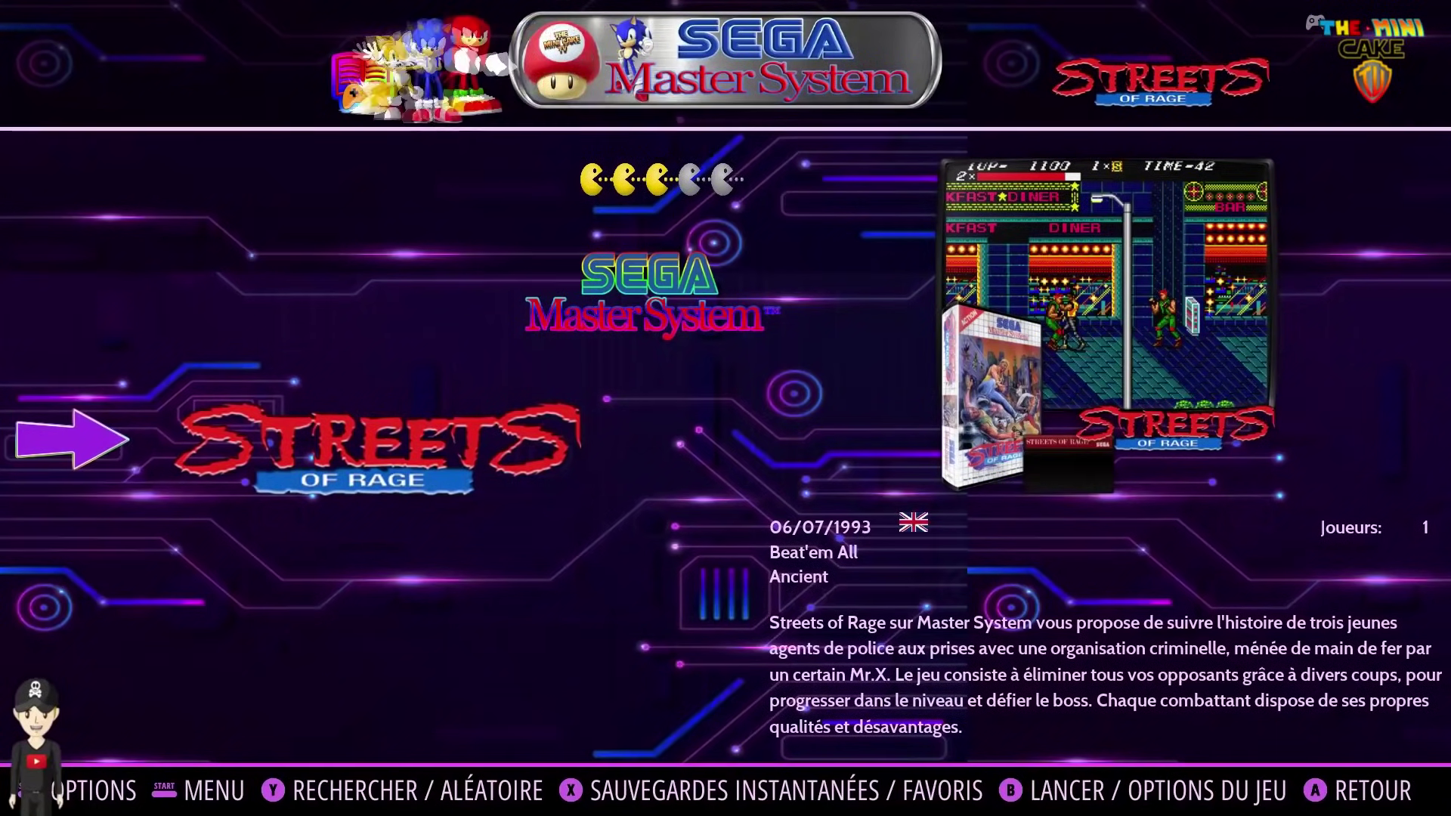
Step: Open the Le Bezel Project list in the updates and downloads settings
key("Escape")
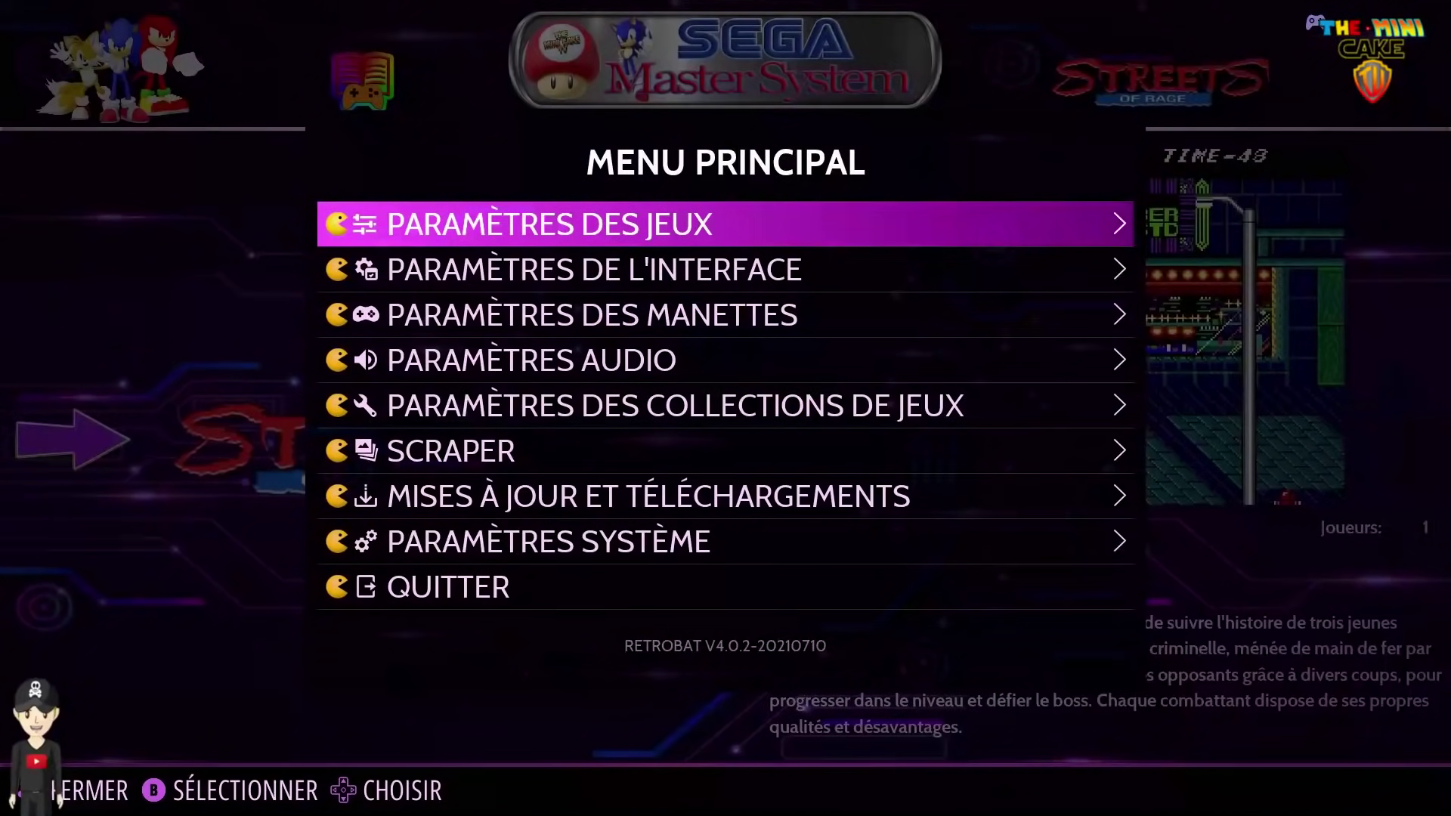
key("Down")
key("Down")
key("Down")
key("Down")
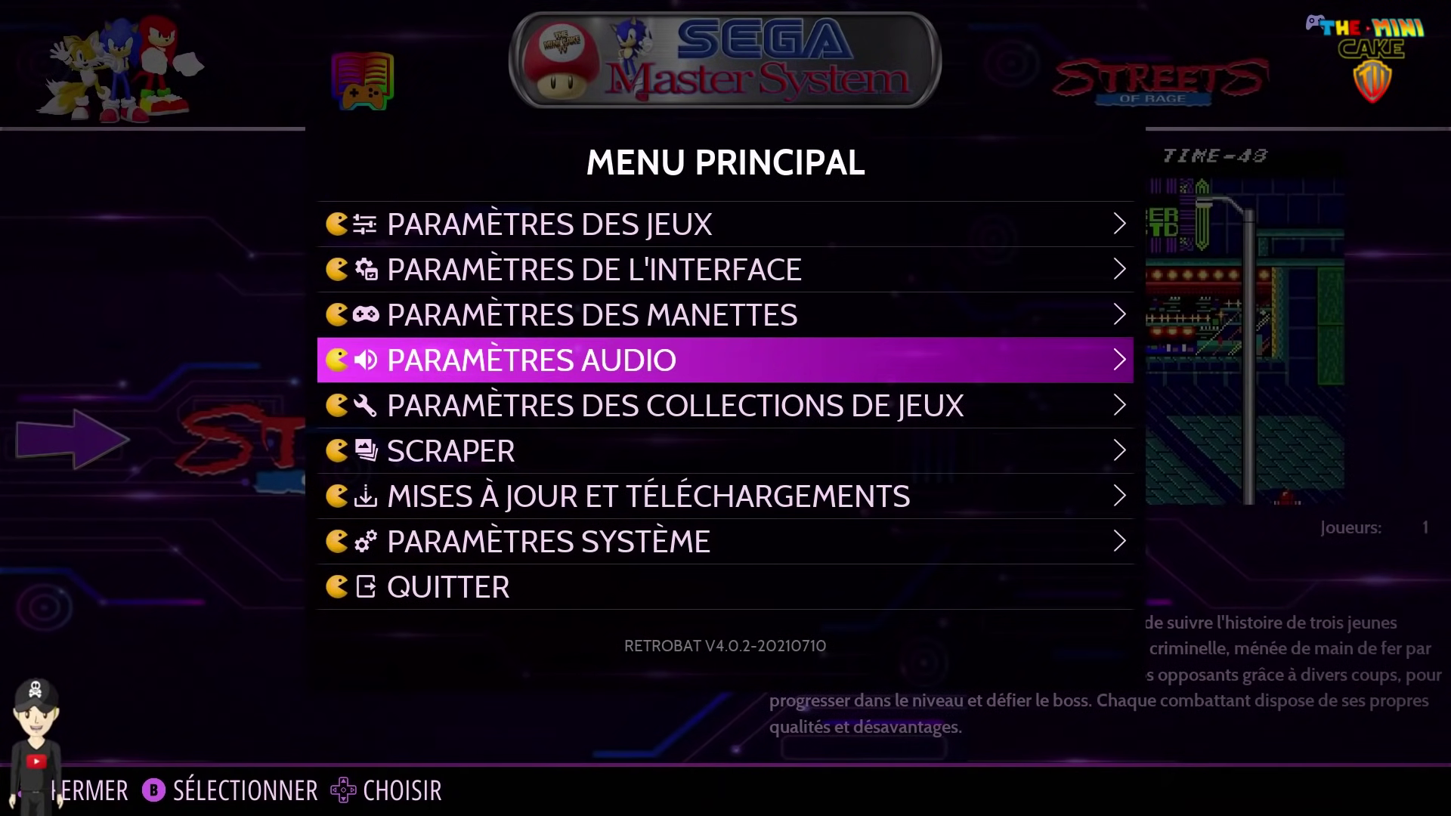
key("Down")
key("Down")
key("Return")
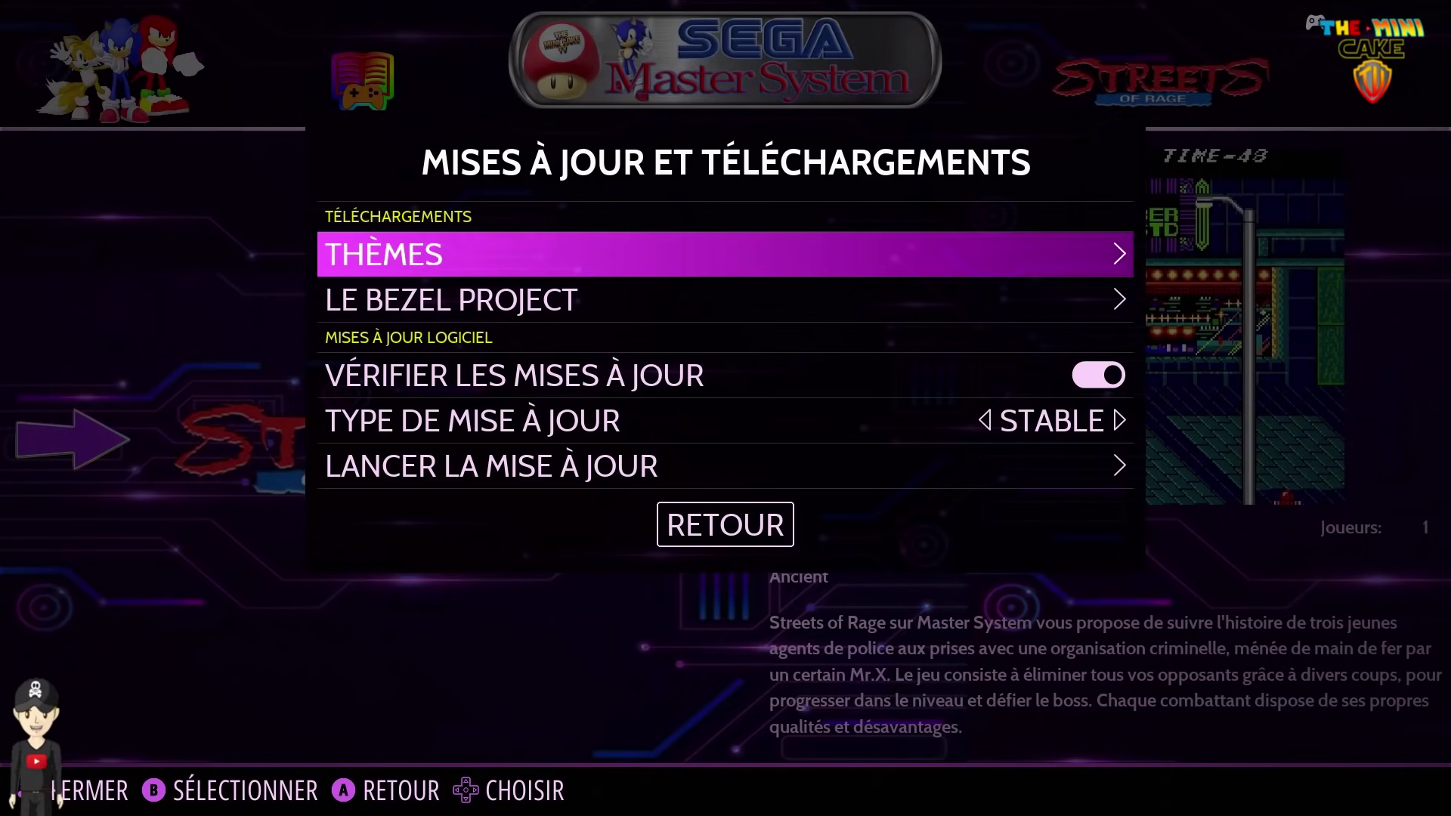
key("Down")
key("Return")
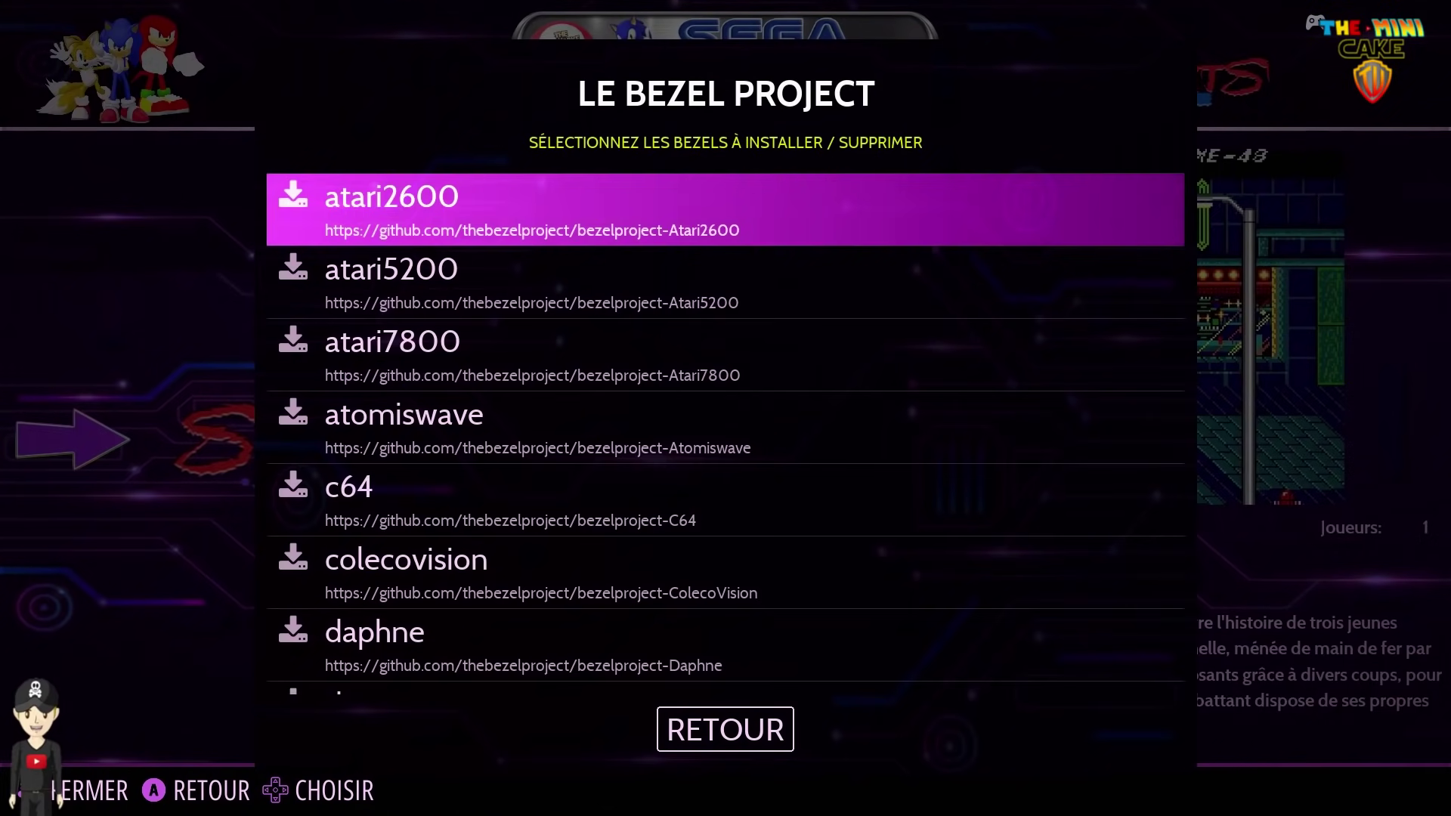
Step: Install the mastersystem bezels from Le Bezel Project
key("Down")
key("Down")
key("Down")
key("Down")
key("Down")
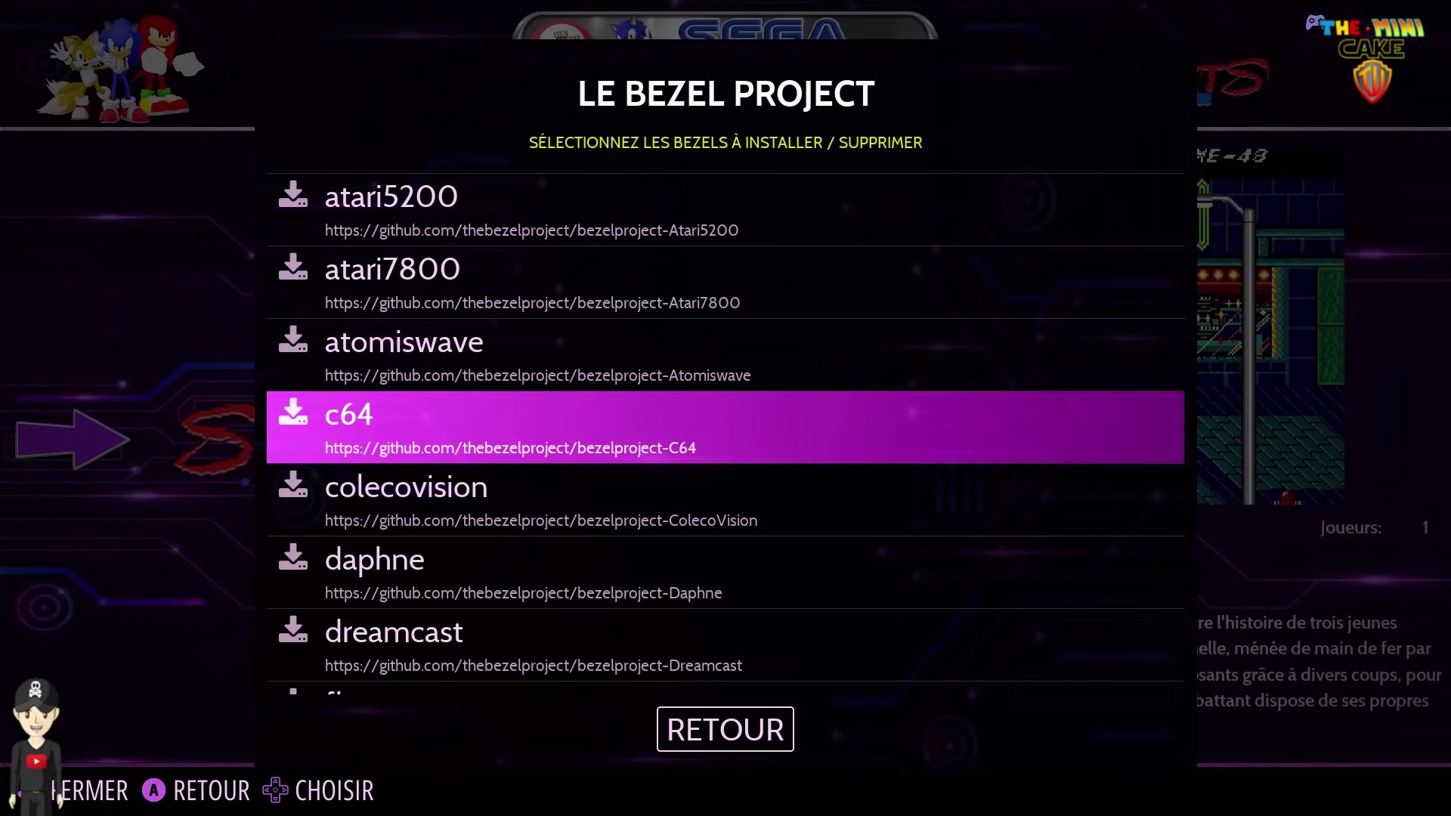
key("Down")
key("Down")
key("Down")
key("Down")
key("Down")
key("Down")
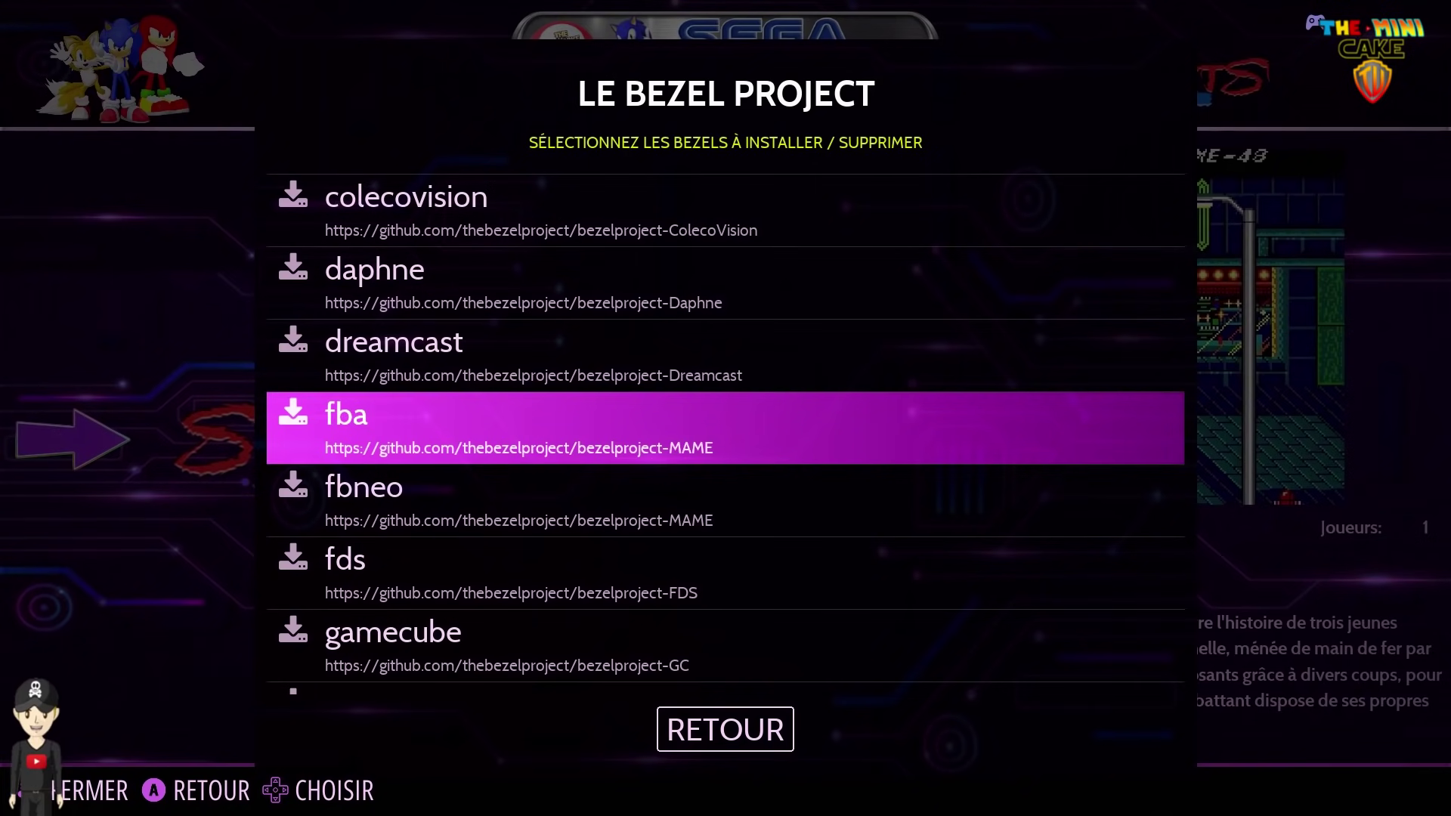
key("Down")
key("Down")
key("Down")
key("Down")
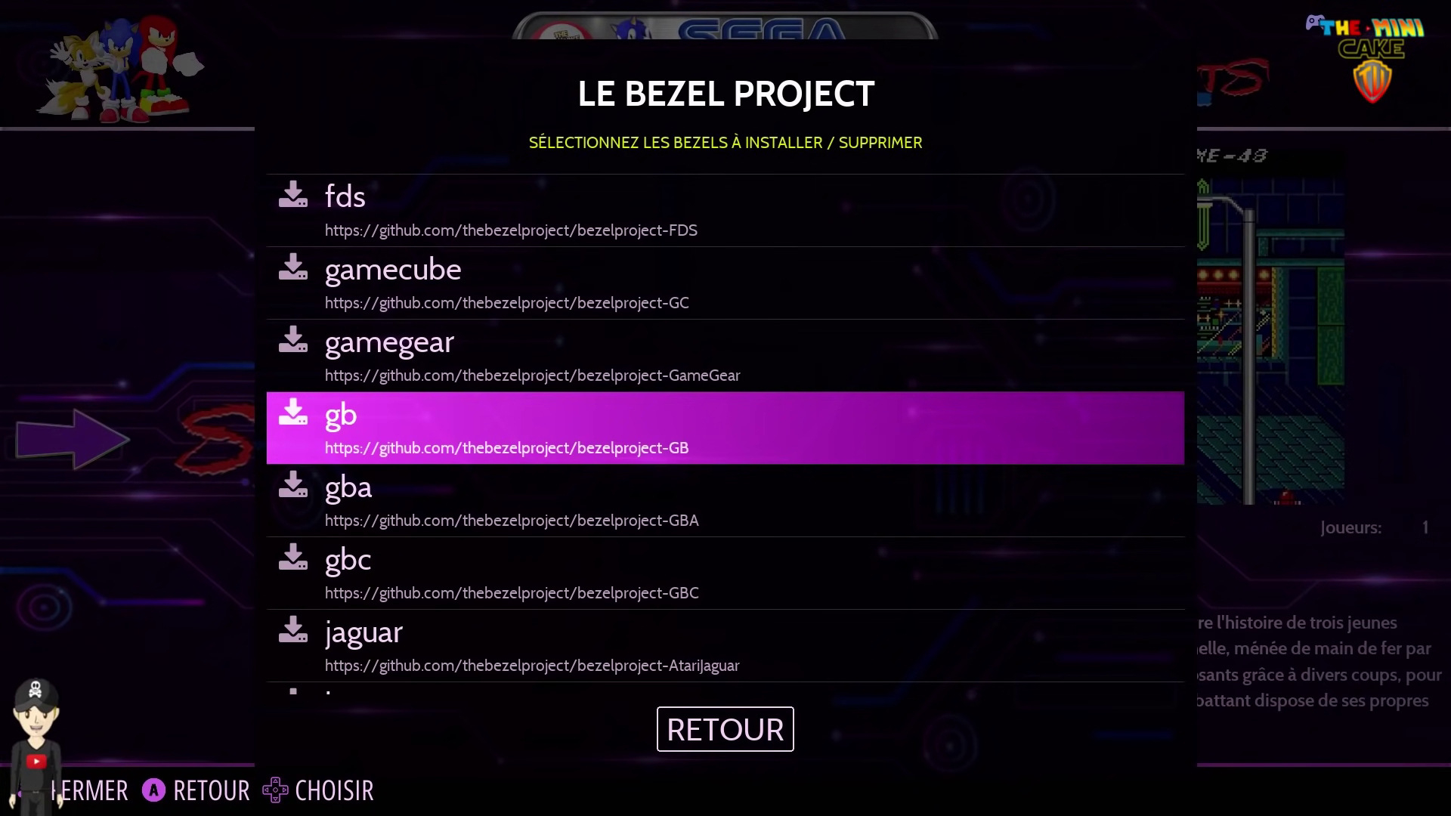
key("Down")
key("Down")
key("Down")
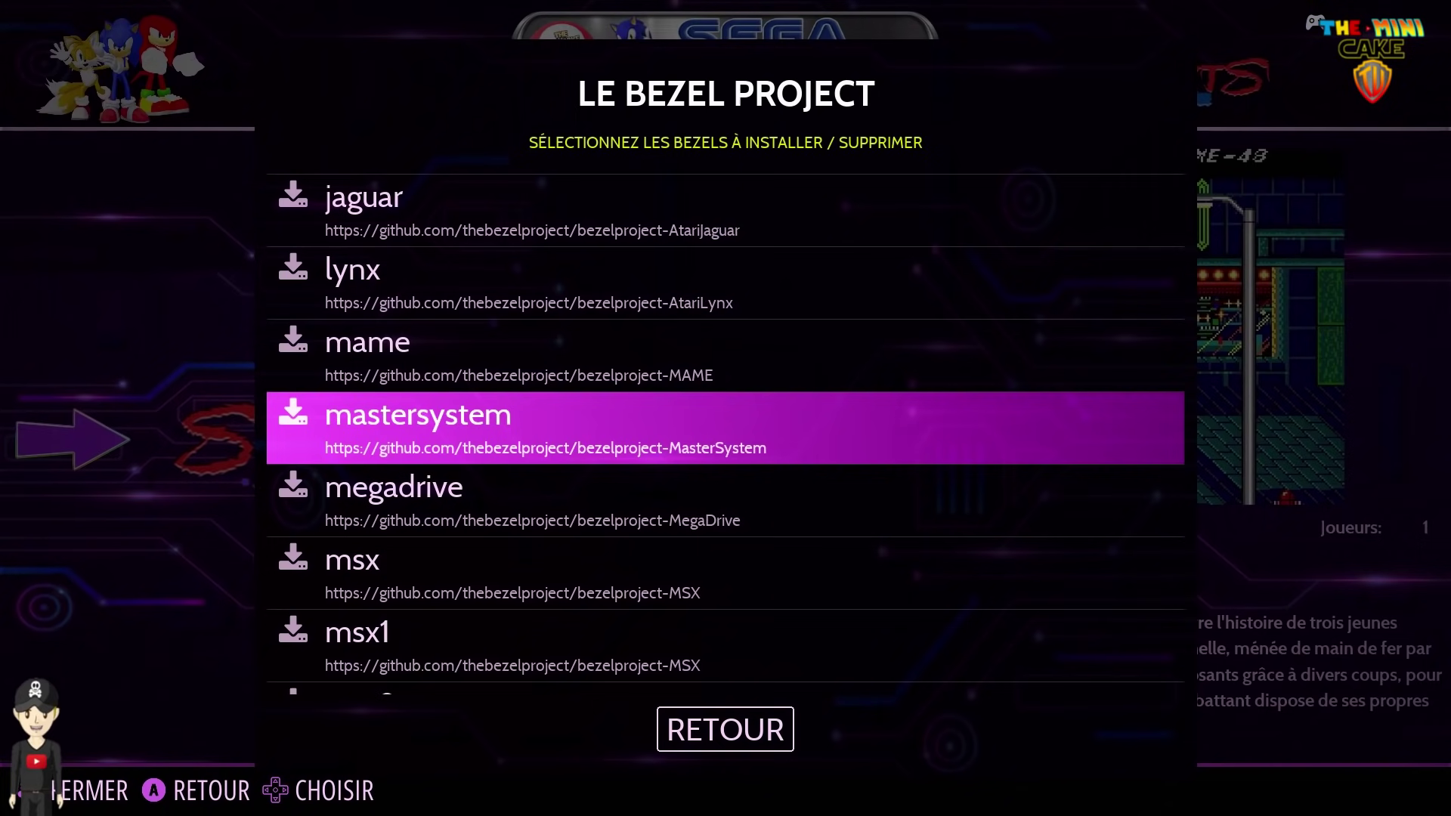
key("Return")
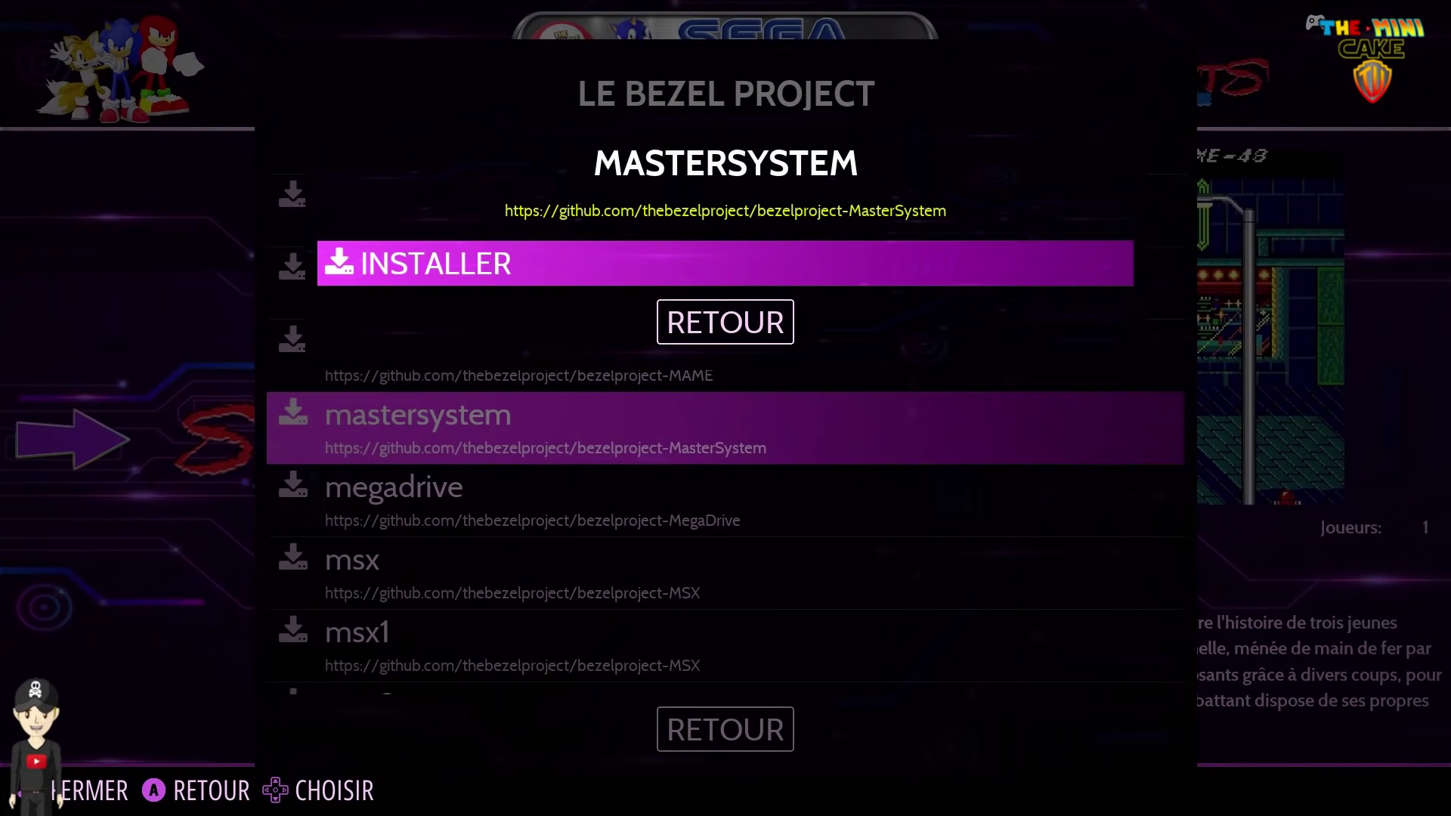
key("Return")
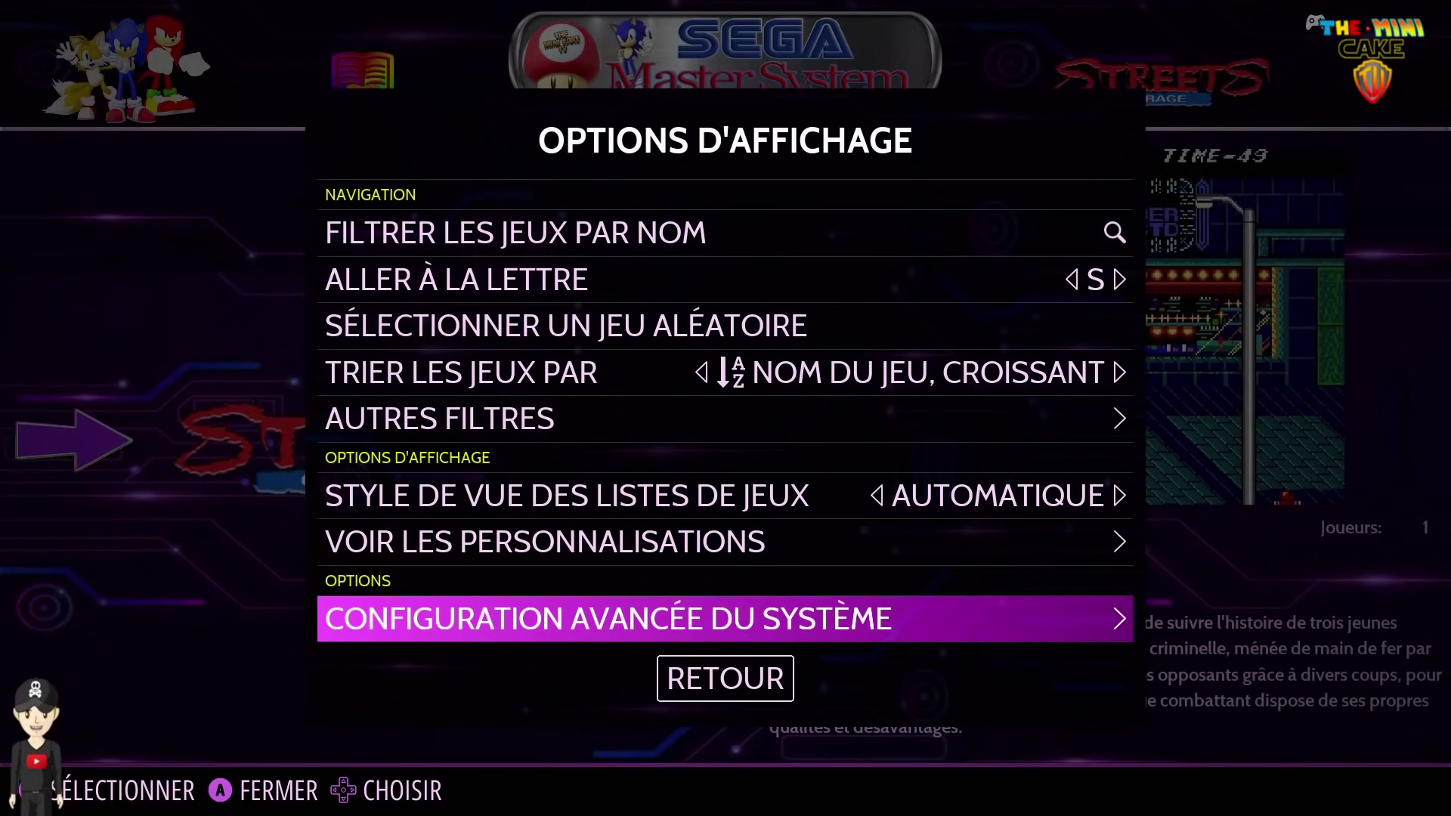
Step: In the advanced system configuration of Master System - Mark III, set the decorations to THEBEZELPROJECT
key("Return")
key("Down")
key("Down")
key("Down")
key("Down")
key("Down")
key("Down")
key("Down")
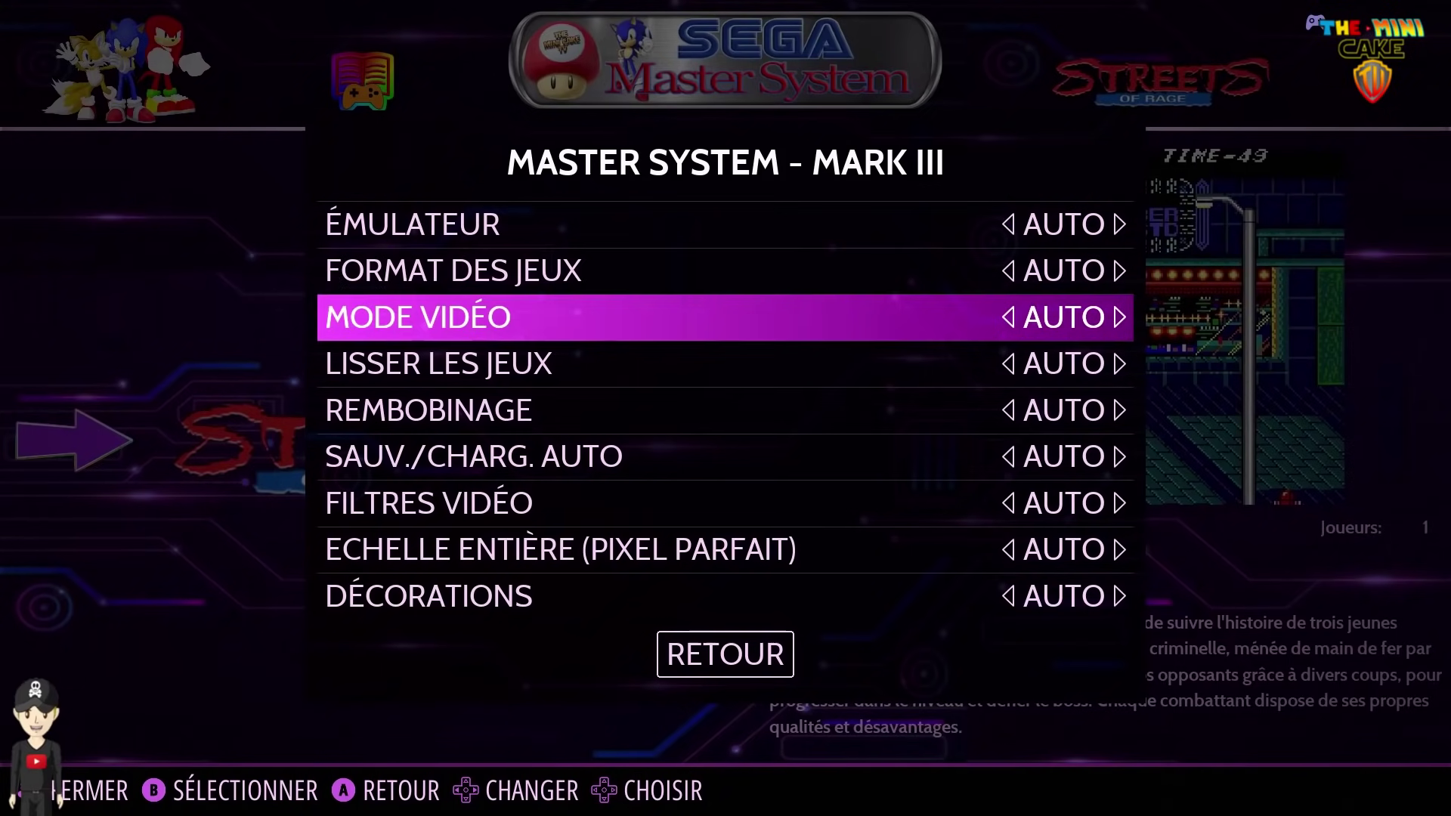
key("Down")
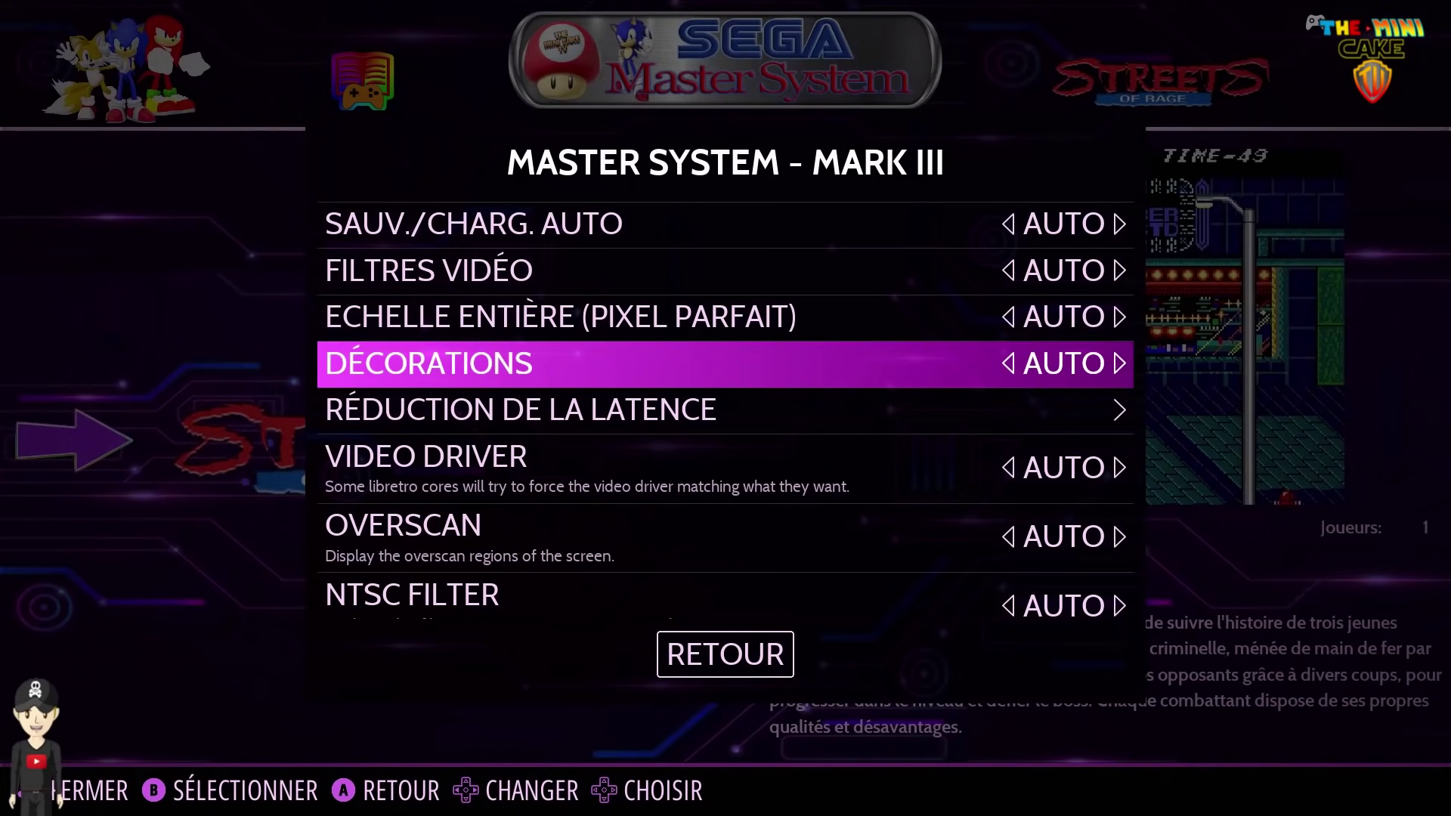
key("Return")
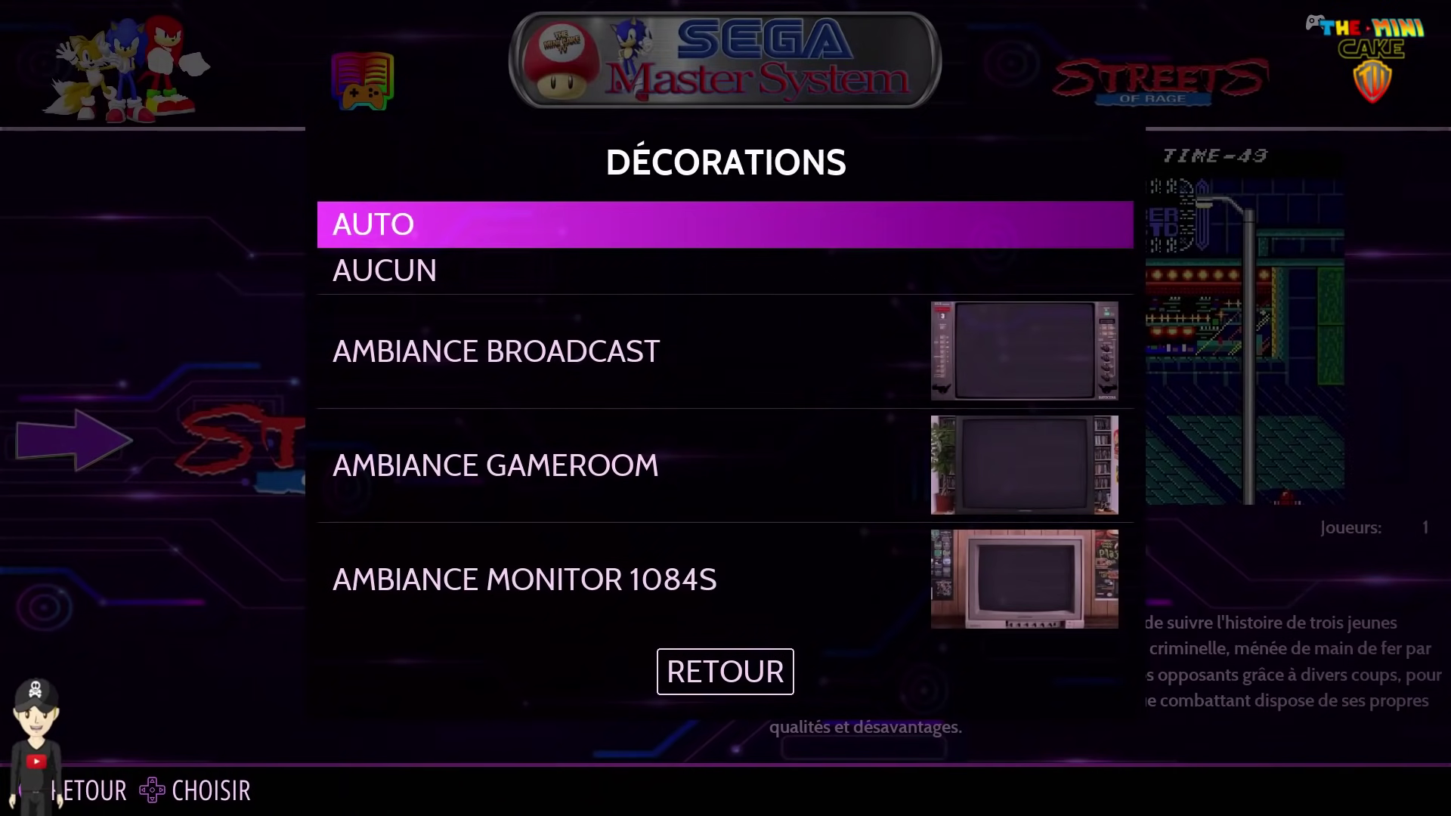
key("Down")
key("Down")
key("Down")
key("Down")
key("Down")
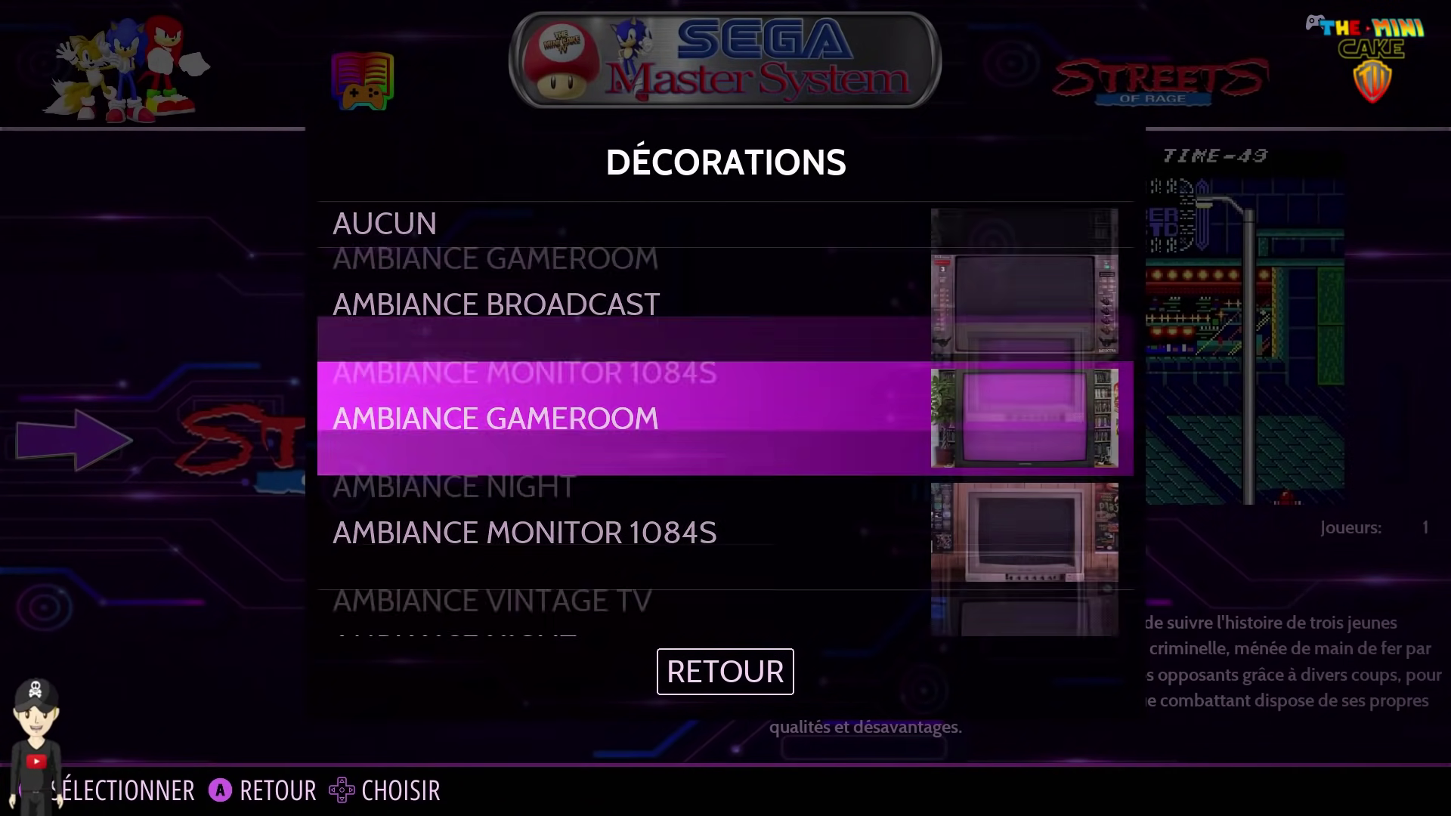
key("Down")
key("Down")
key("Down")
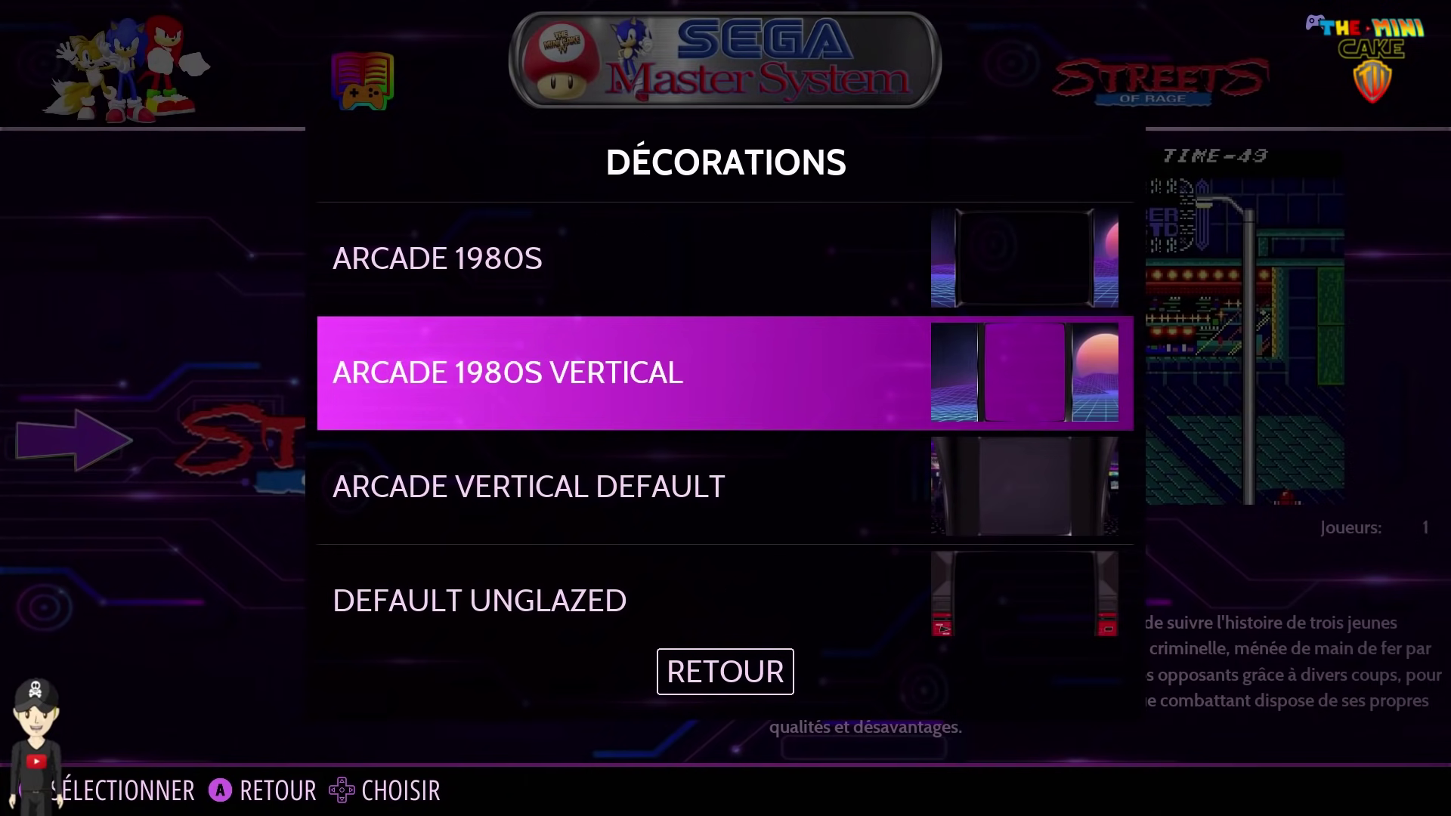
key("Down")
key("Down")
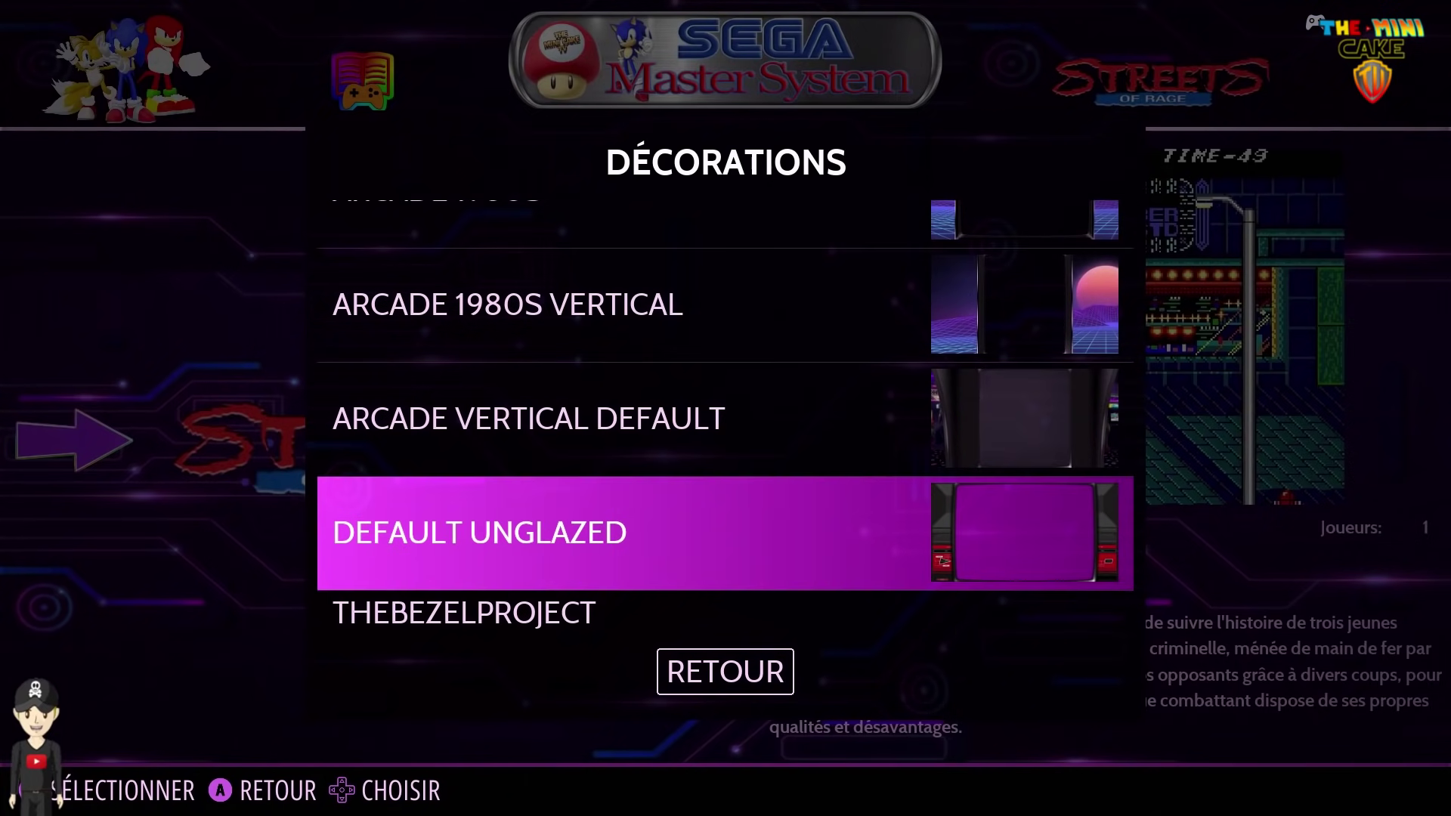
key("Down")
key("Return")
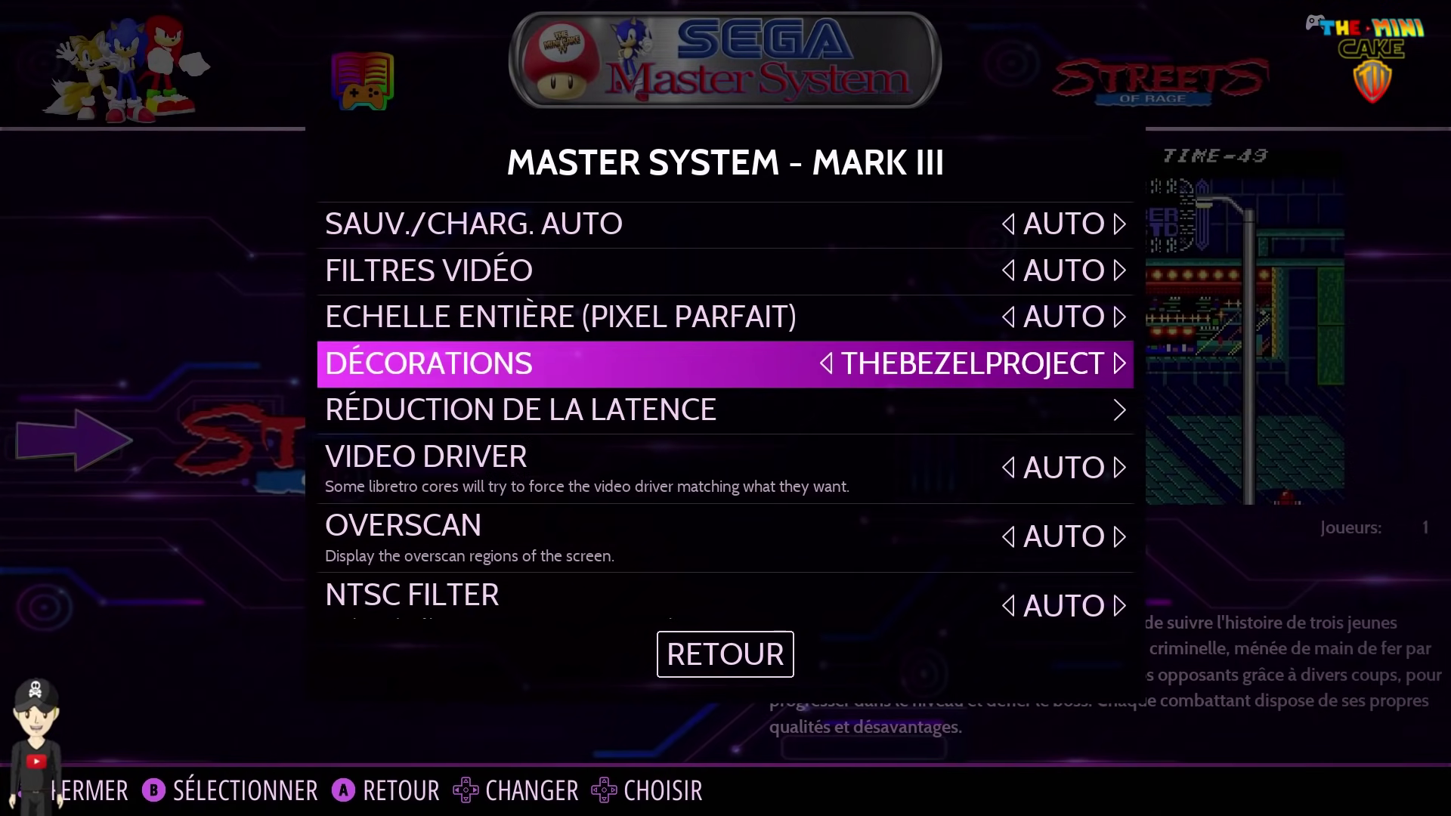
Step: Close the Master System settings and launch Streets of Rage
key("Escape")
key("Escape")
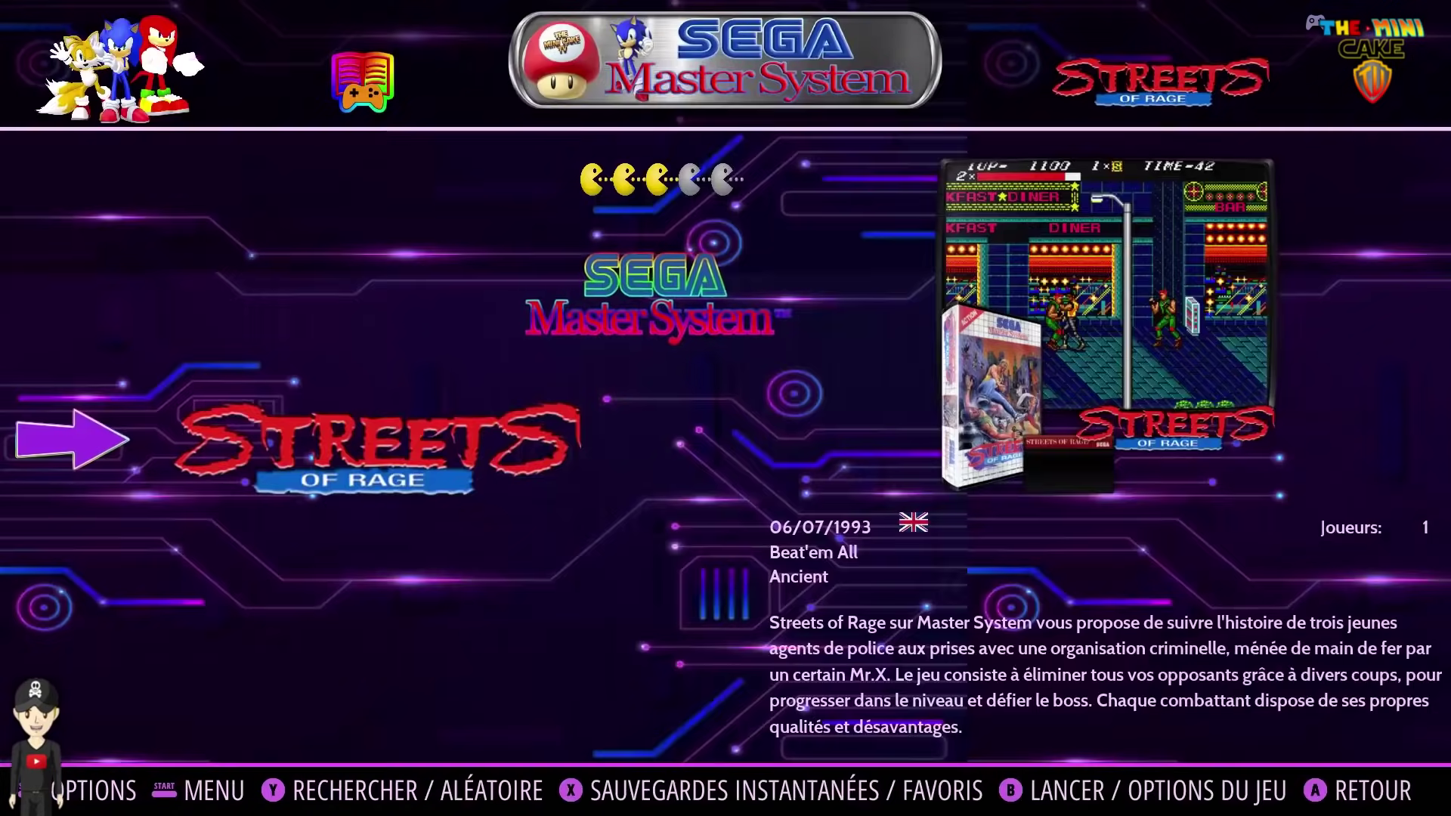
key("Return")
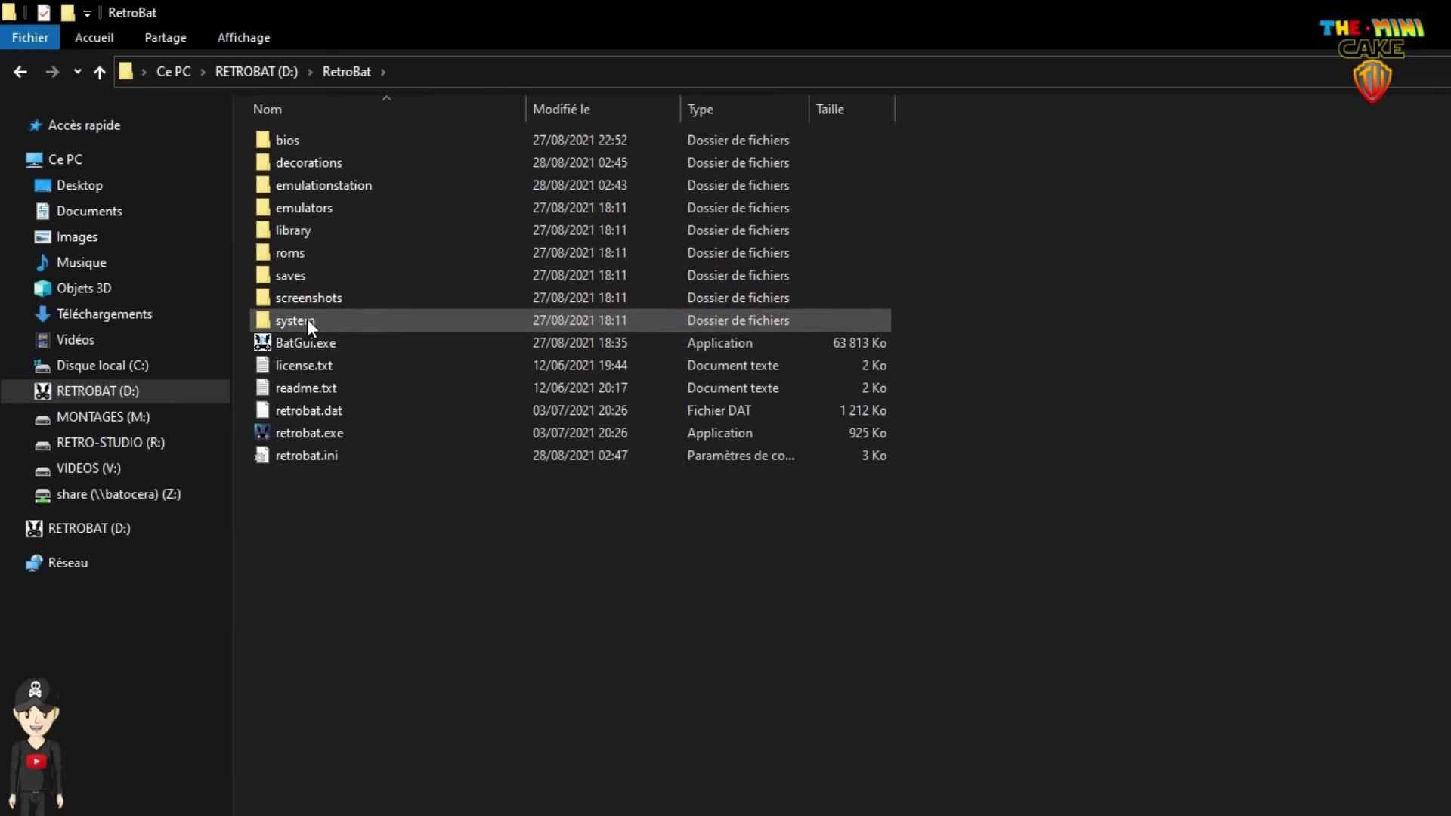
Step: In File Explorer, create a text document in RetroBat\system\resources on D: and name it Autorun.inf, accepting the extension change
double_click(307, 319)
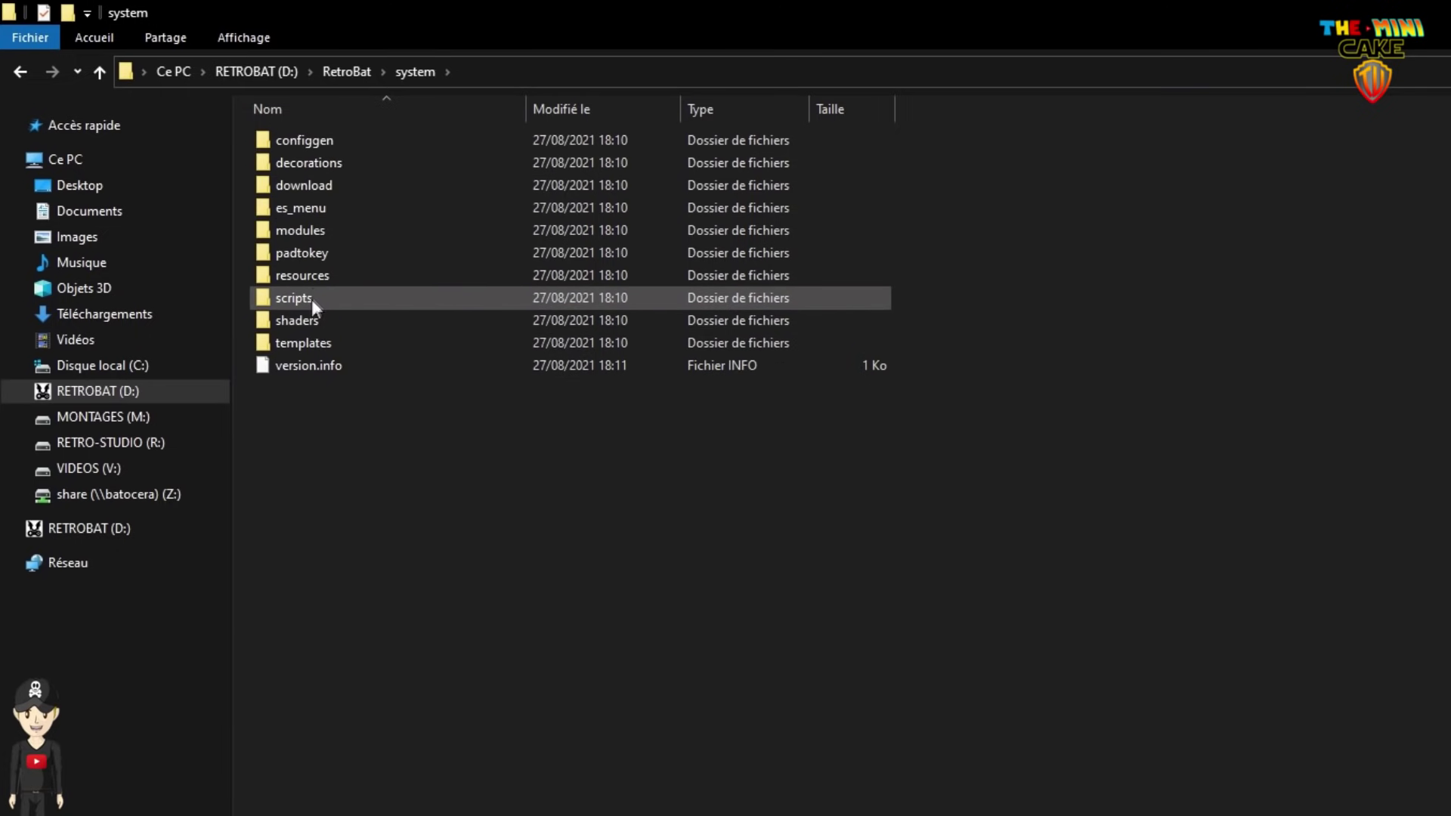
double_click(314, 282)
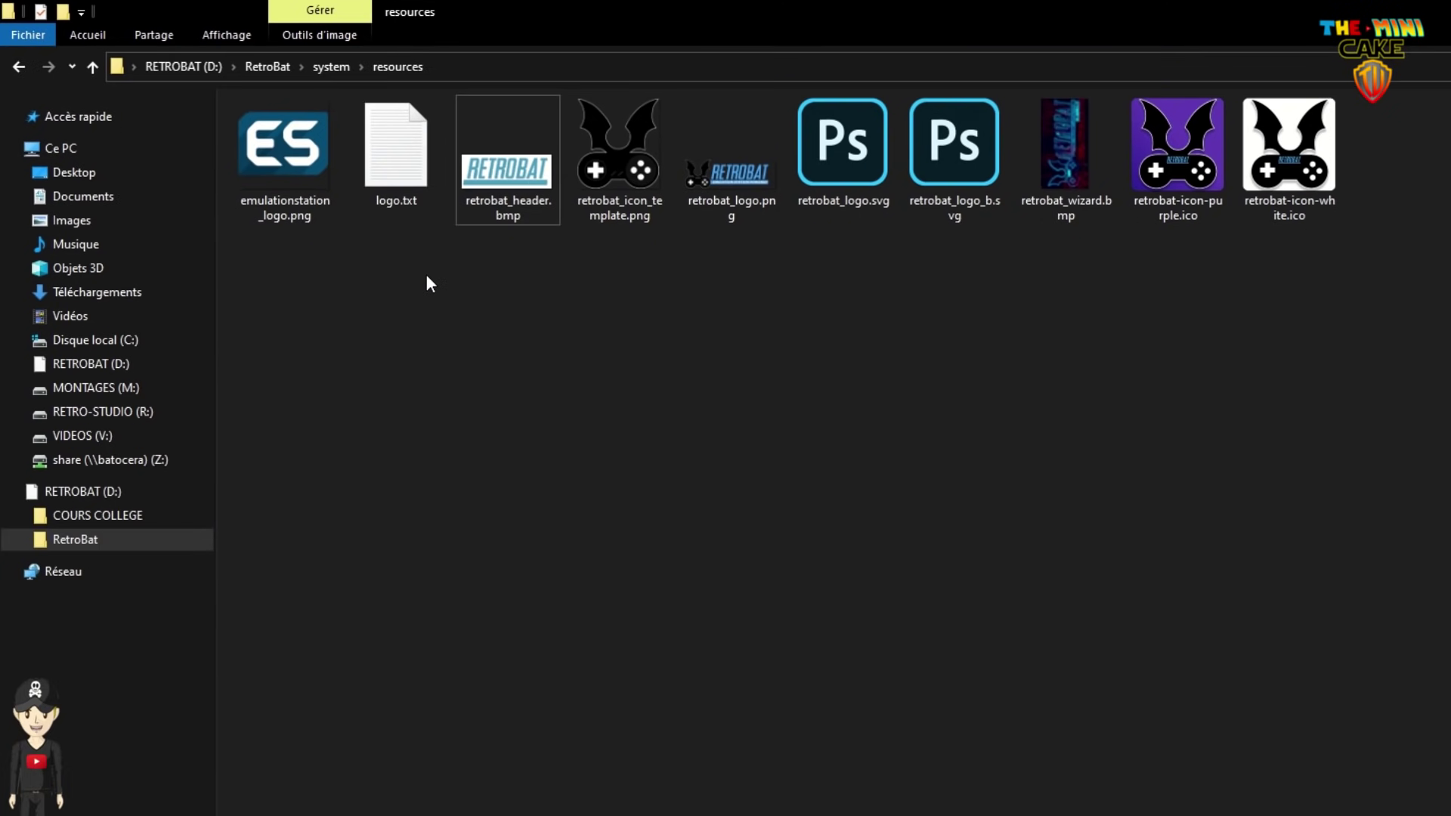
right_click(428, 281)
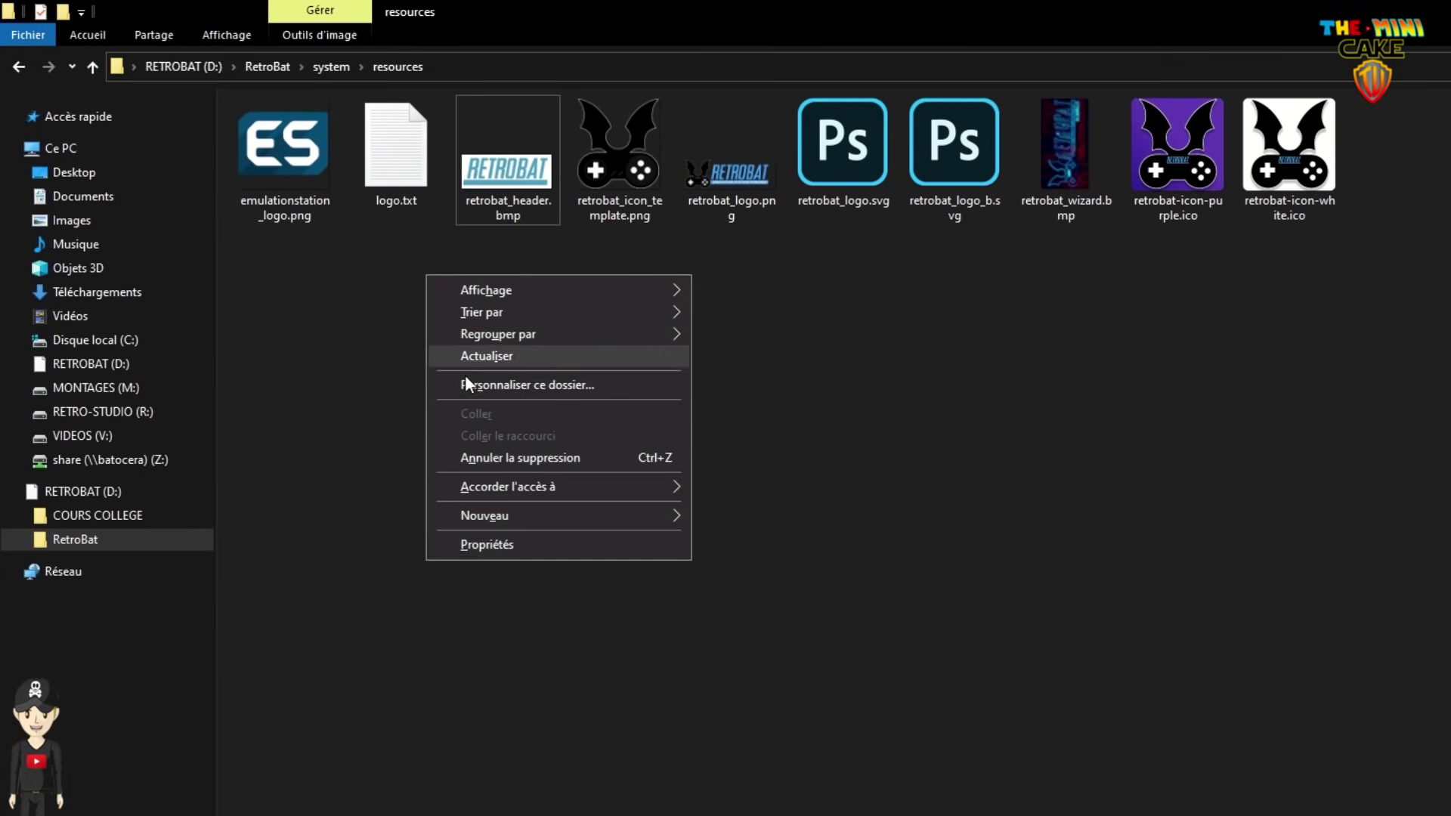
mouse_move(489, 514)
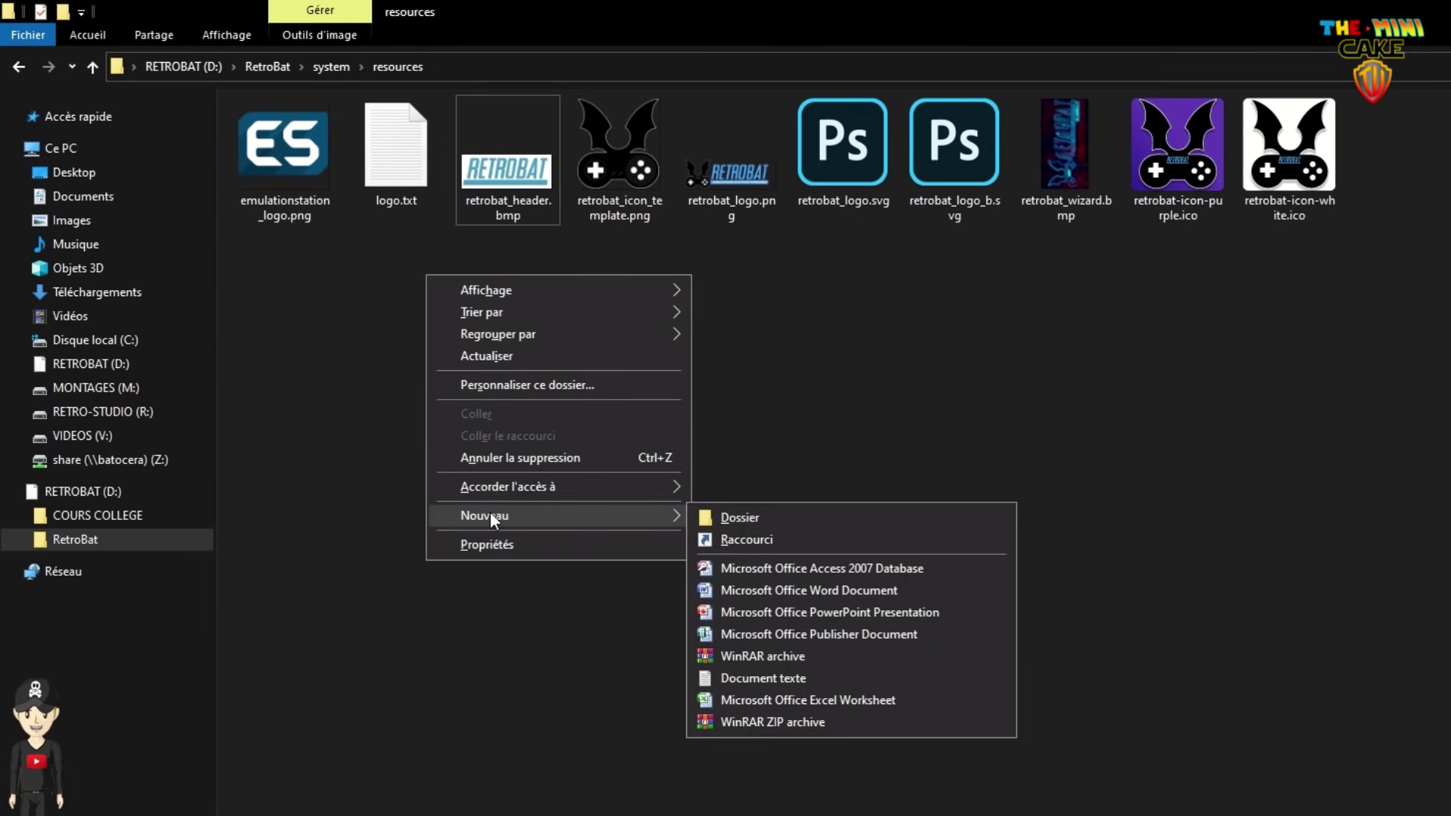
left_click(737, 682)
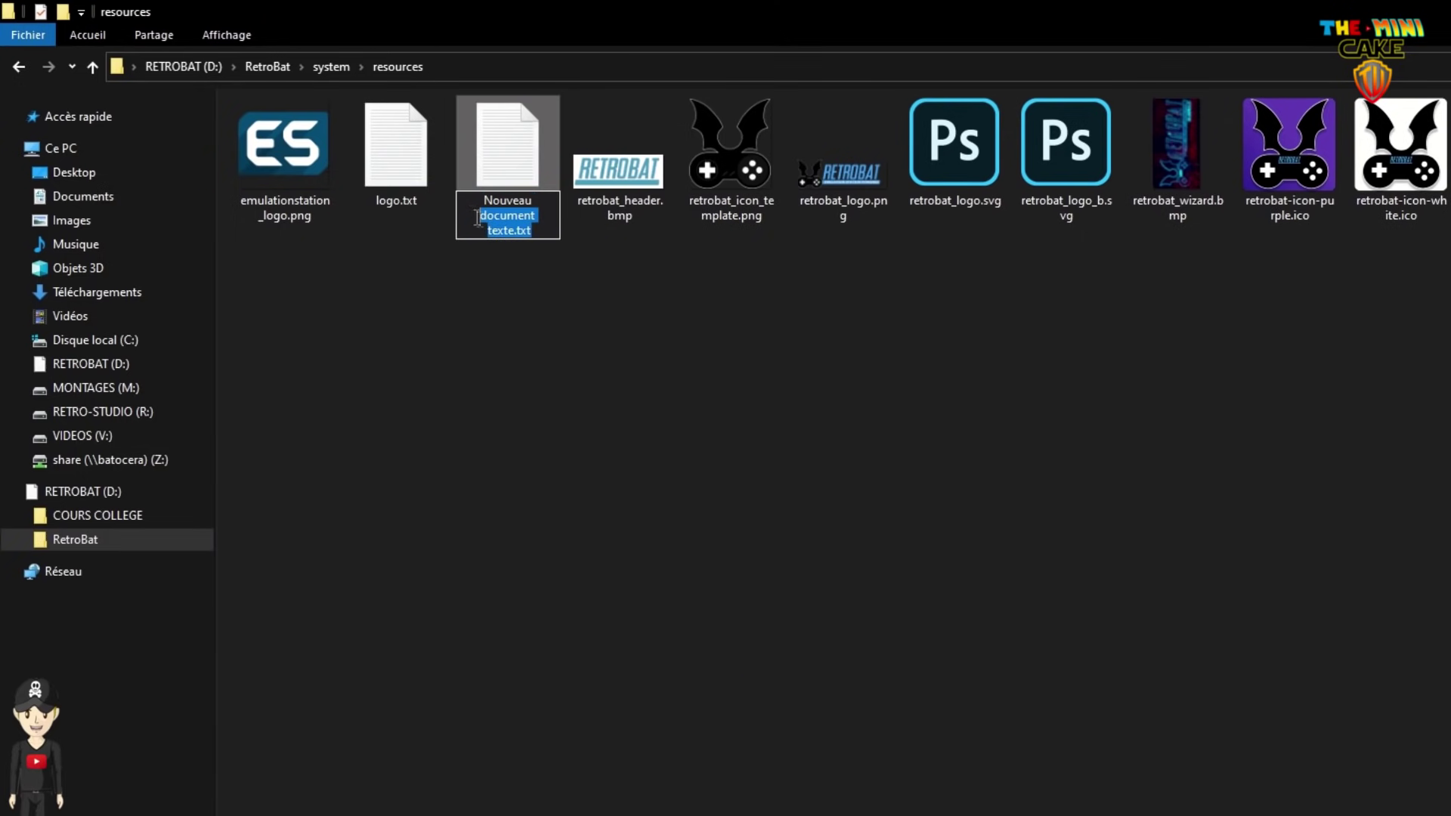
left_click_drag(480, 220, 436, 185)
type("Au")
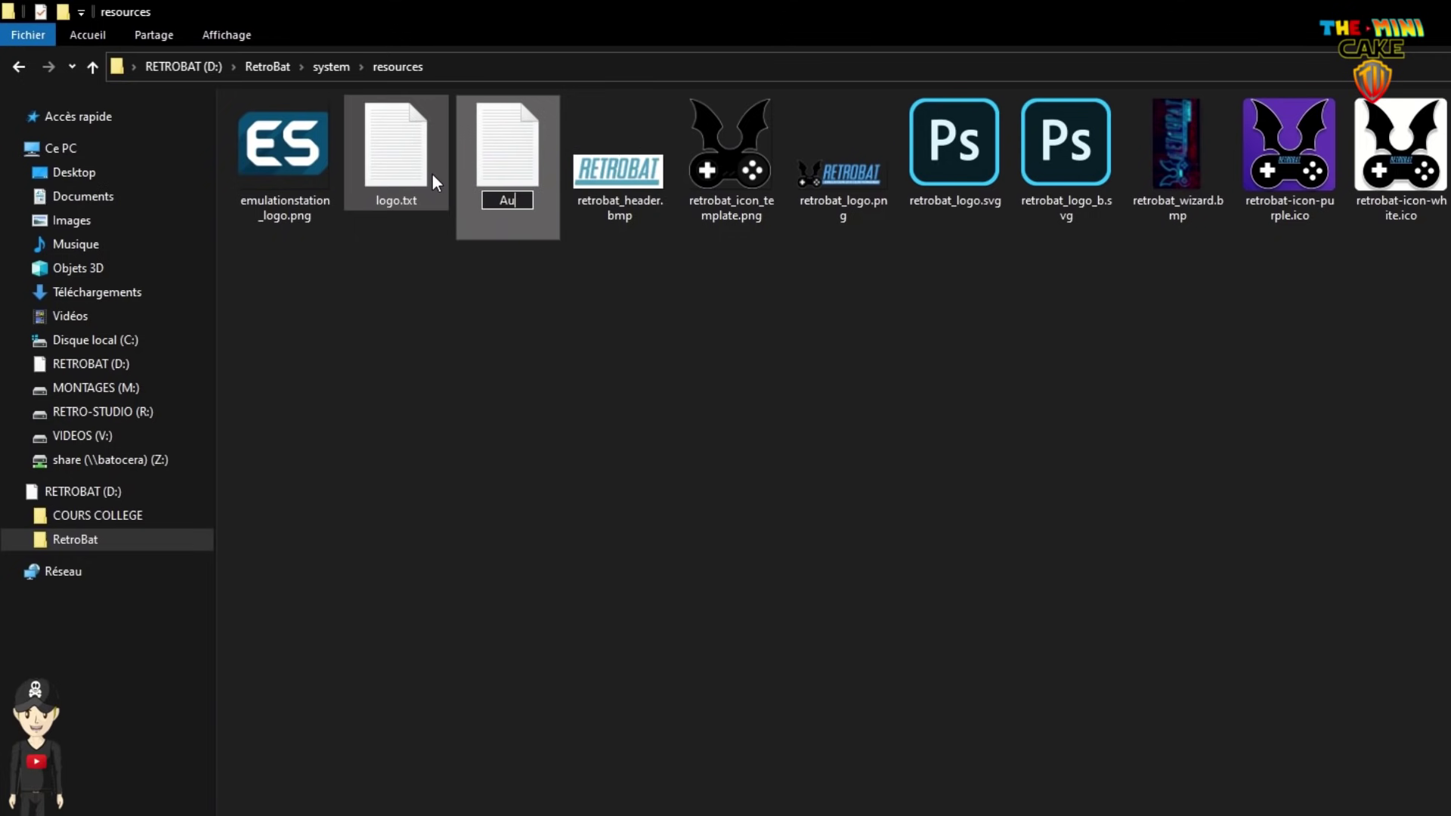
type("torun.inf")
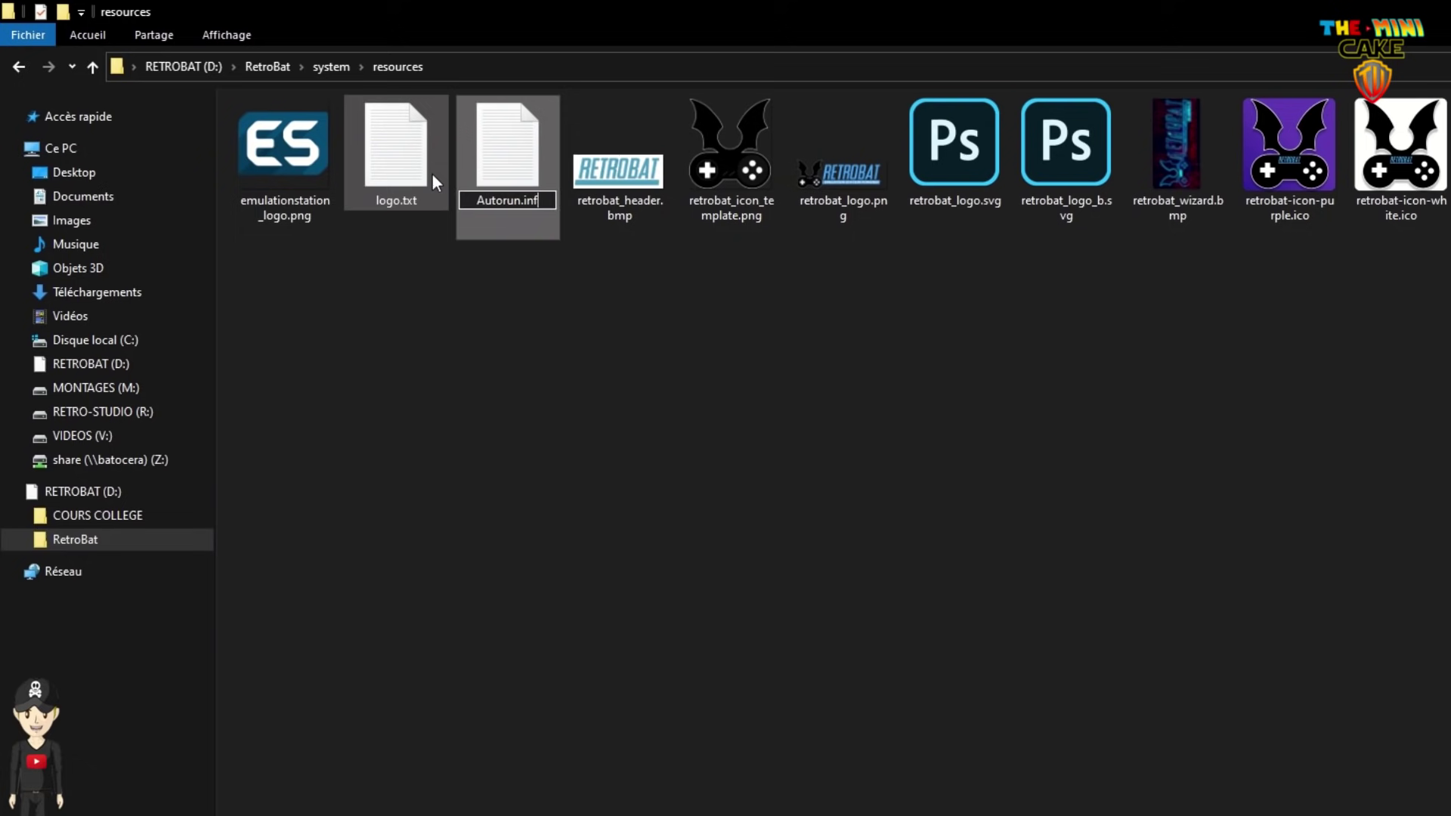
key("Return")
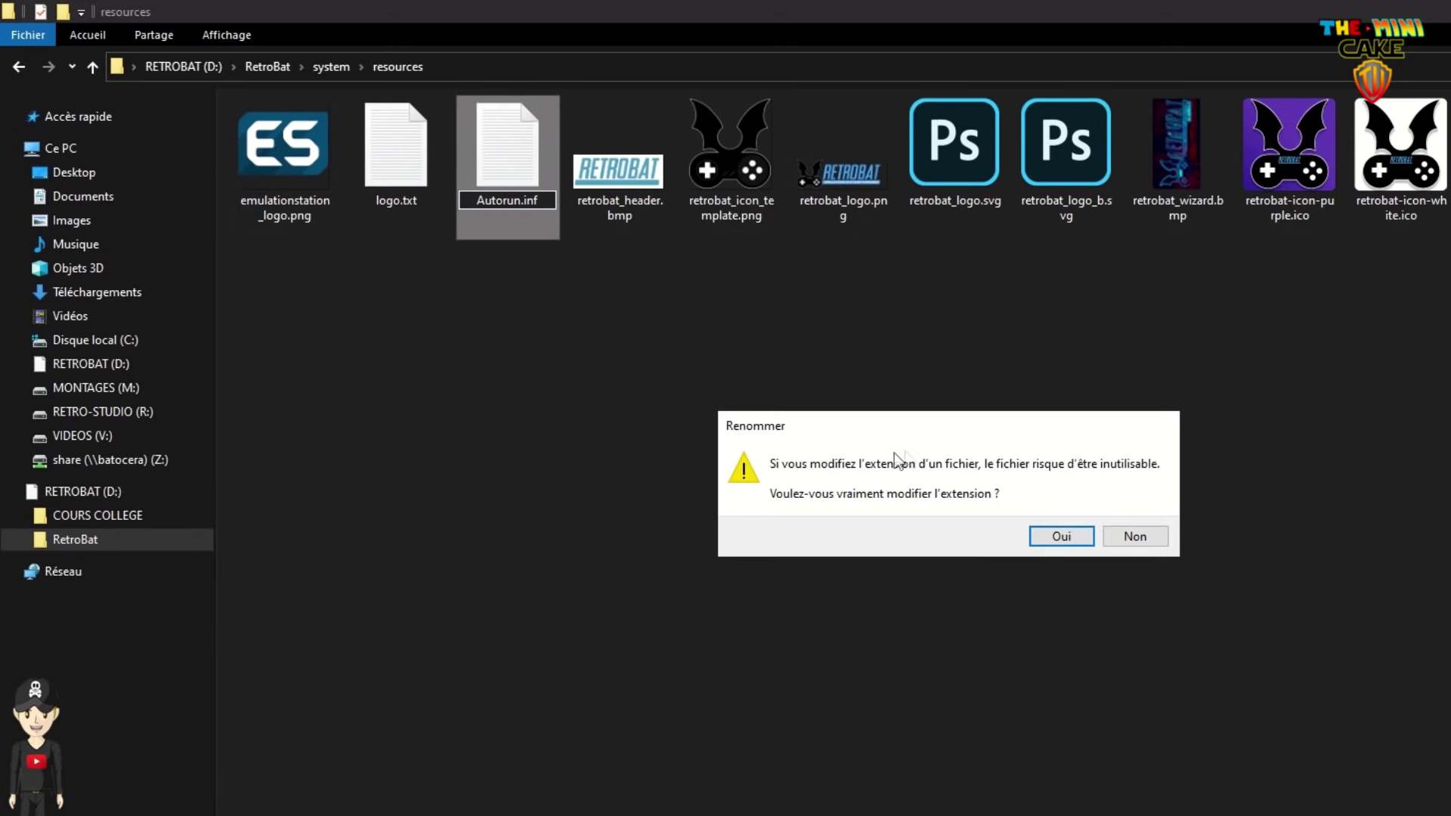
left_click(1034, 533)
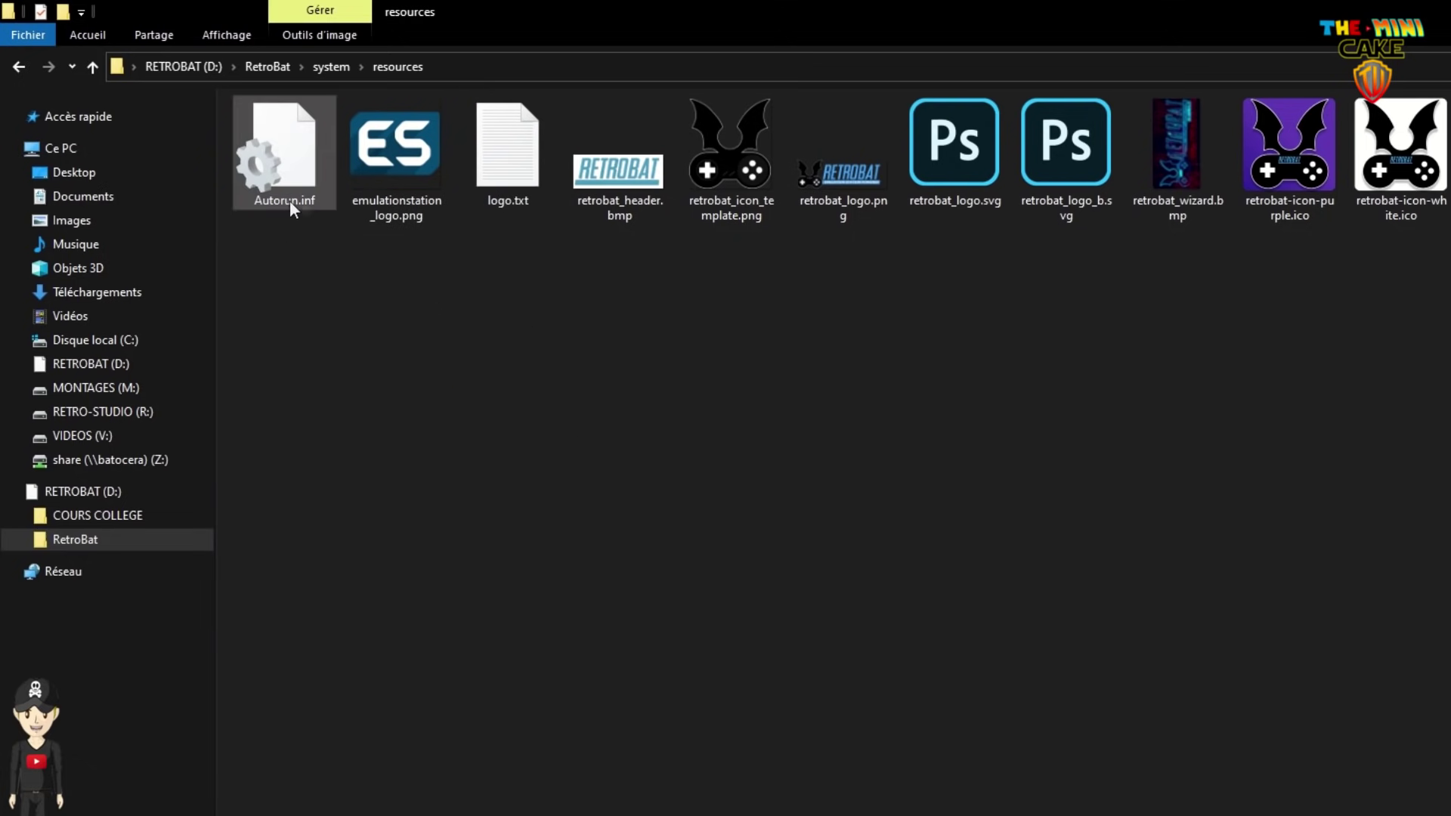
Step: Open Autorun.inf in Notepad and paste the lines "[autorun]" and "icon=.\"
double_click(283, 162)
right_click(421, 434)
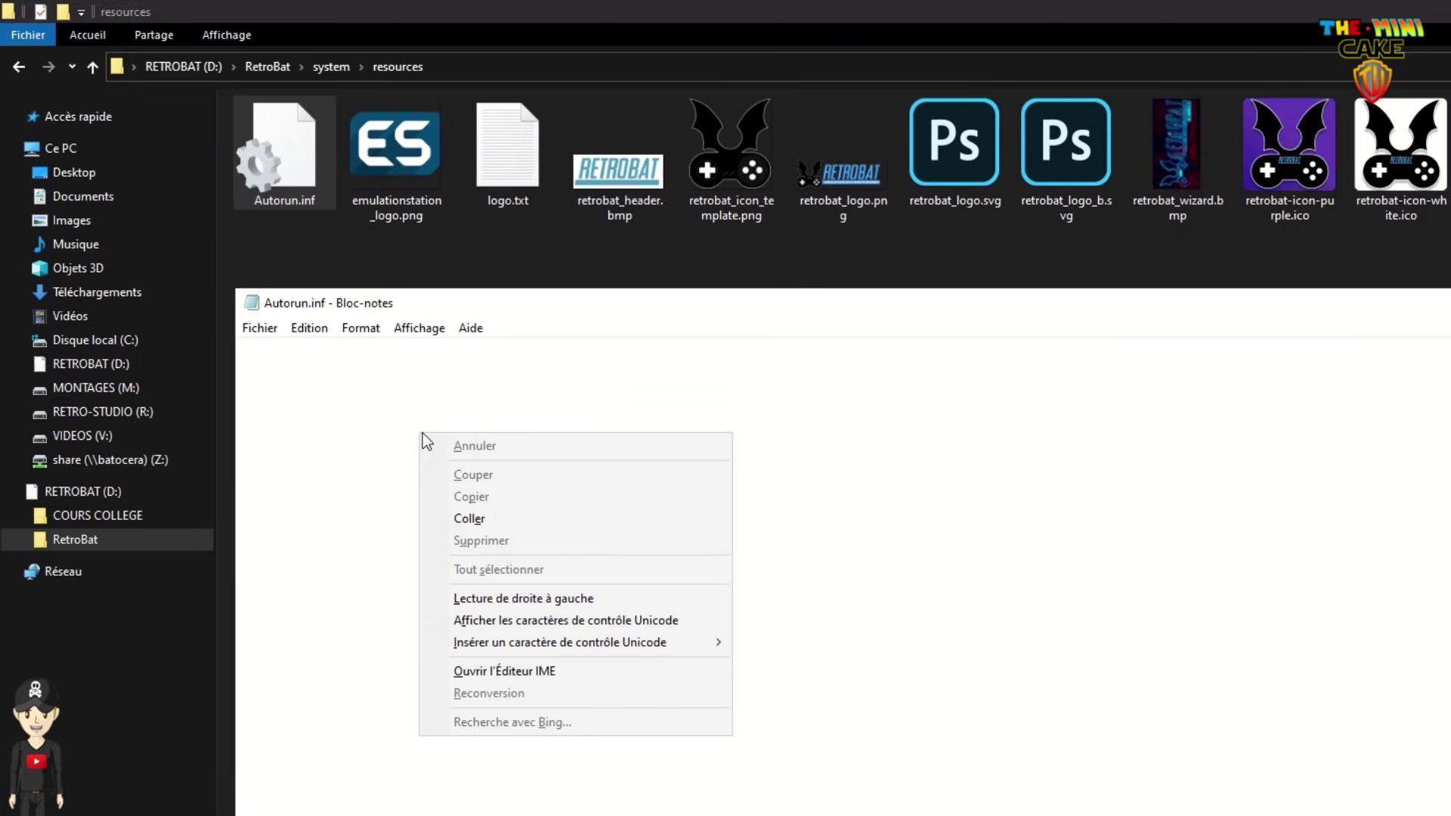
left_click(470, 519)
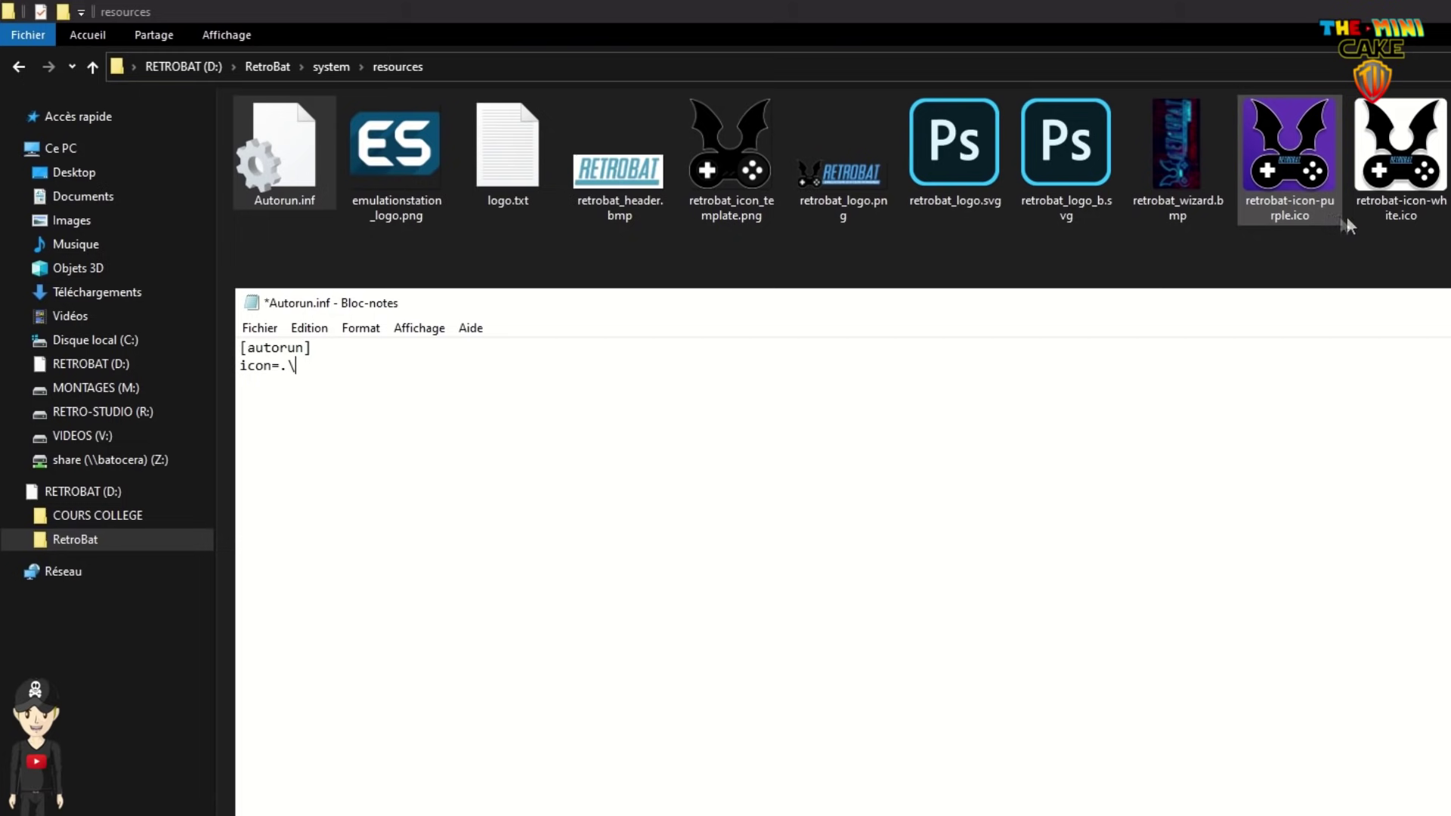
Step: Copy the full file name of the white RetroBat icon, retrobat-icon-white.ico, in the resources folder
left_click(1400, 227)
left_click(1276, 185)
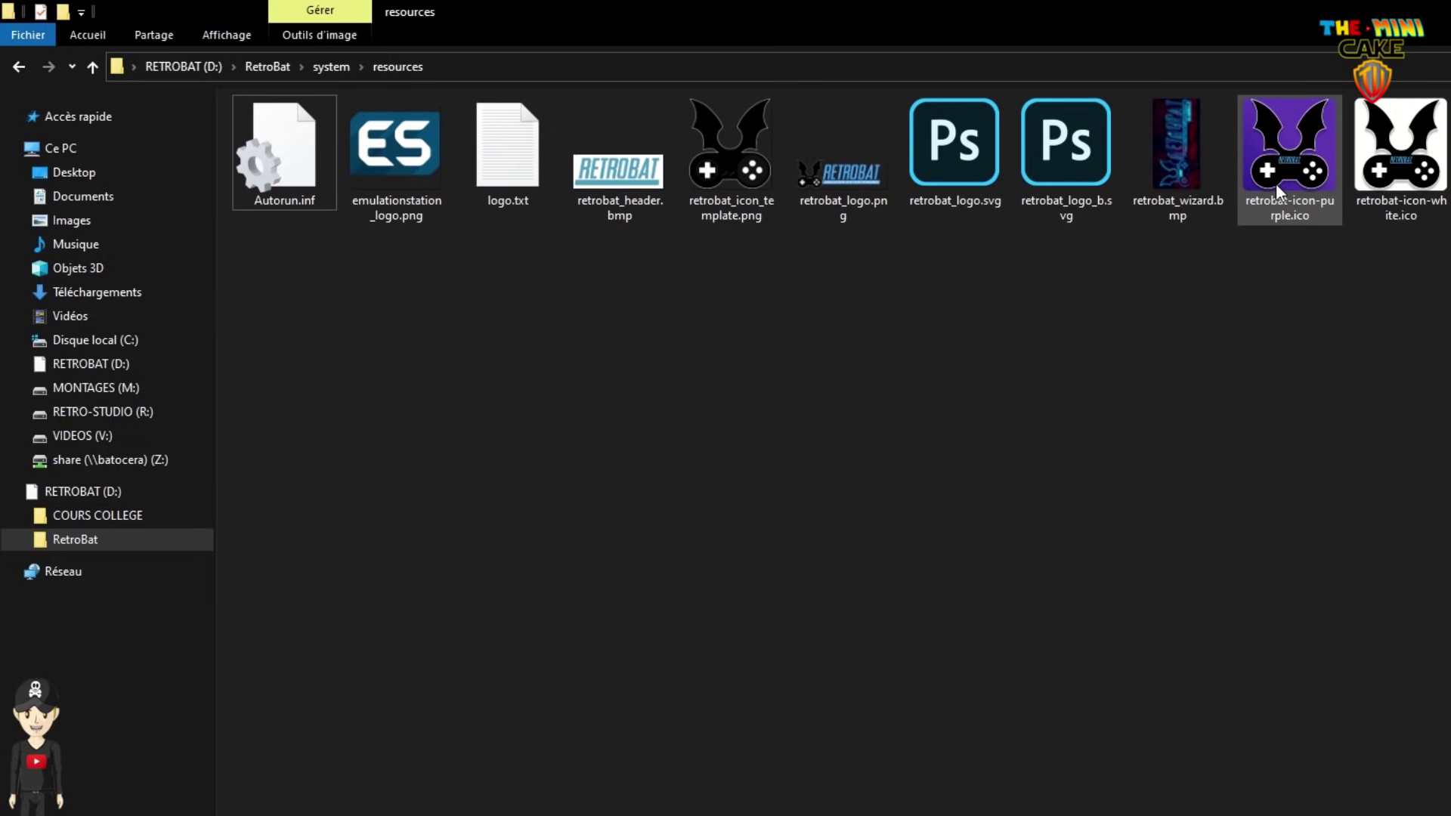
left_click(1393, 177)
left_click(1391, 206)
key("End")
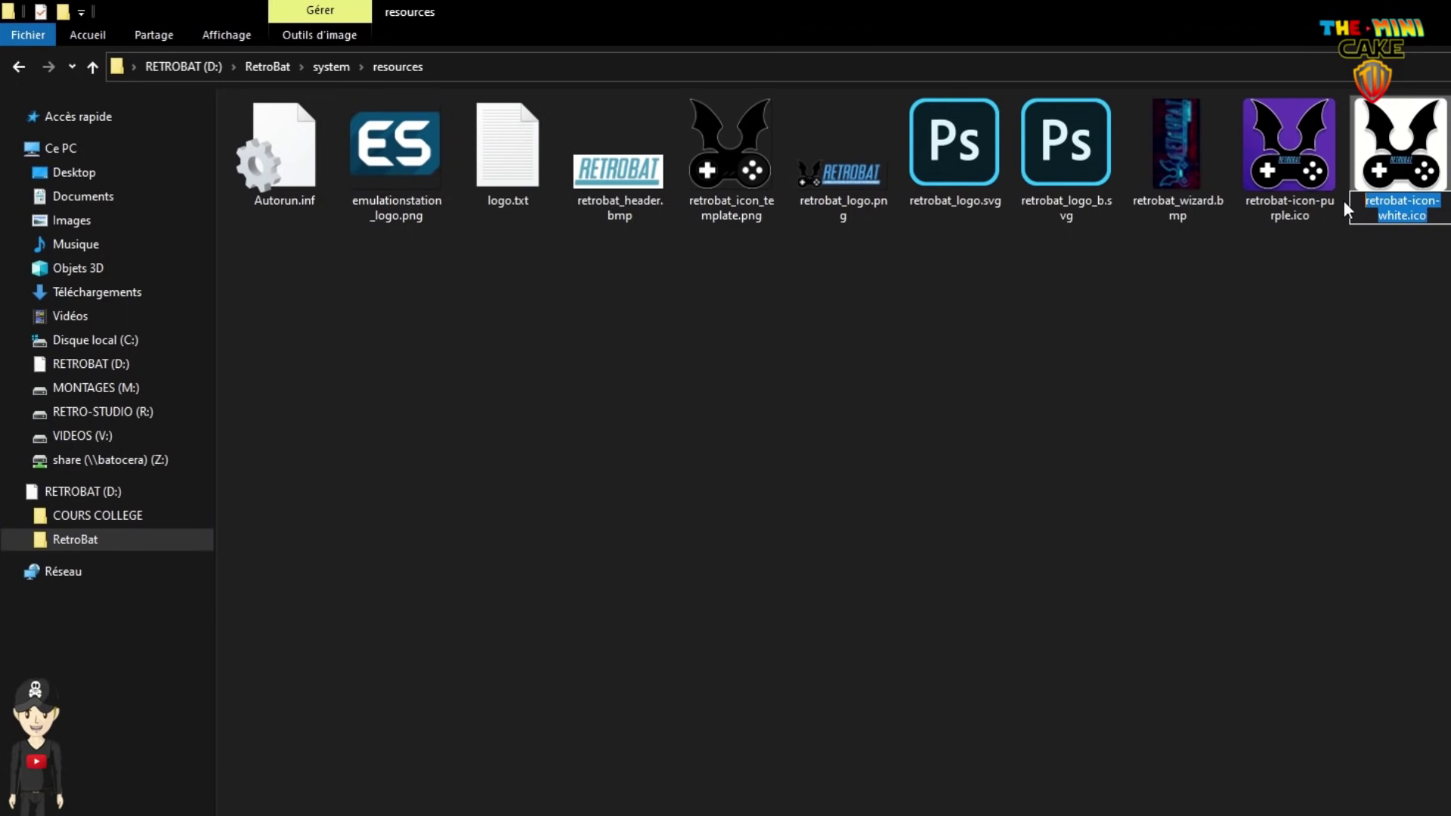
right_click(1181, 172)
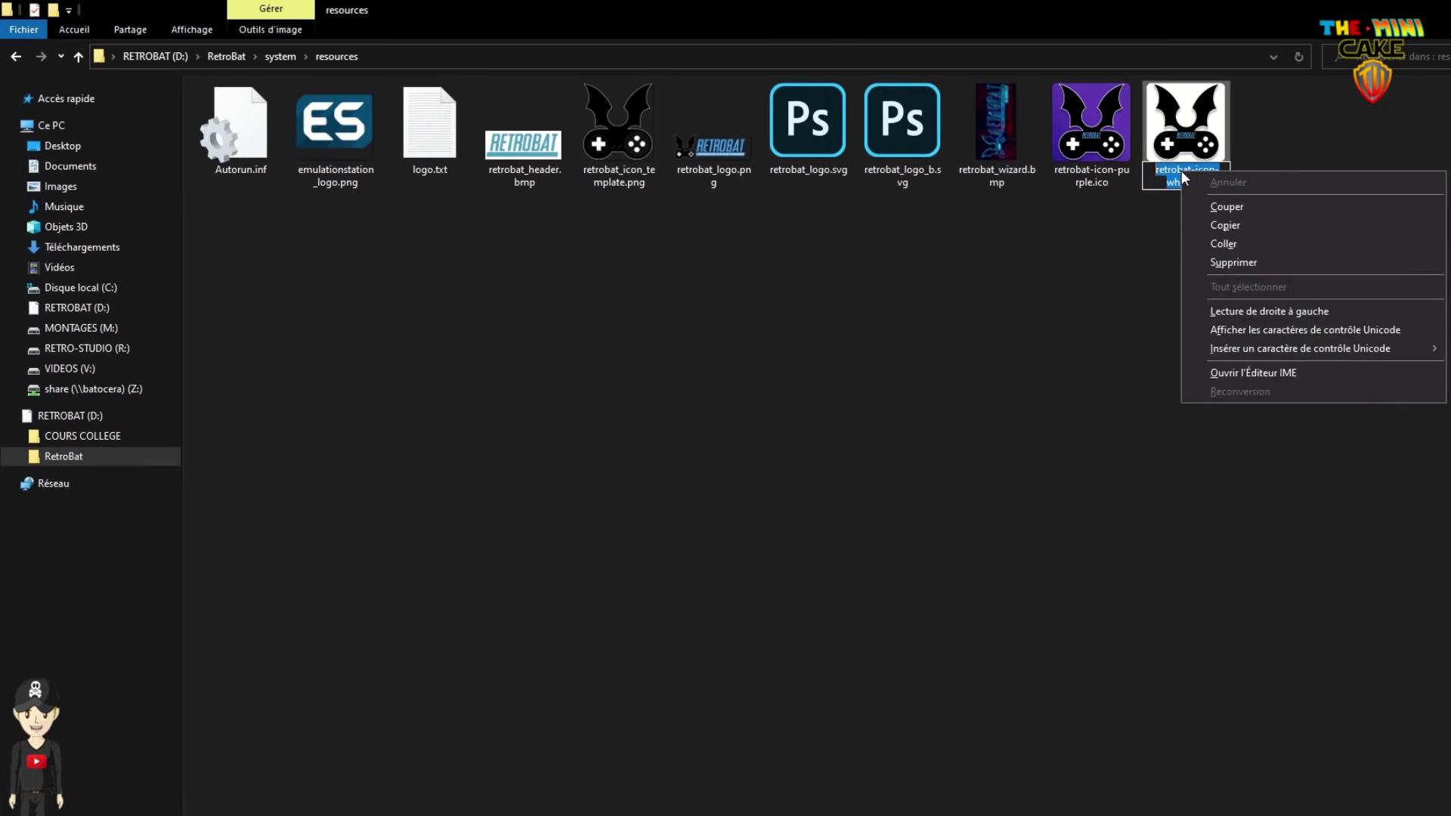
left_click(1220, 225)
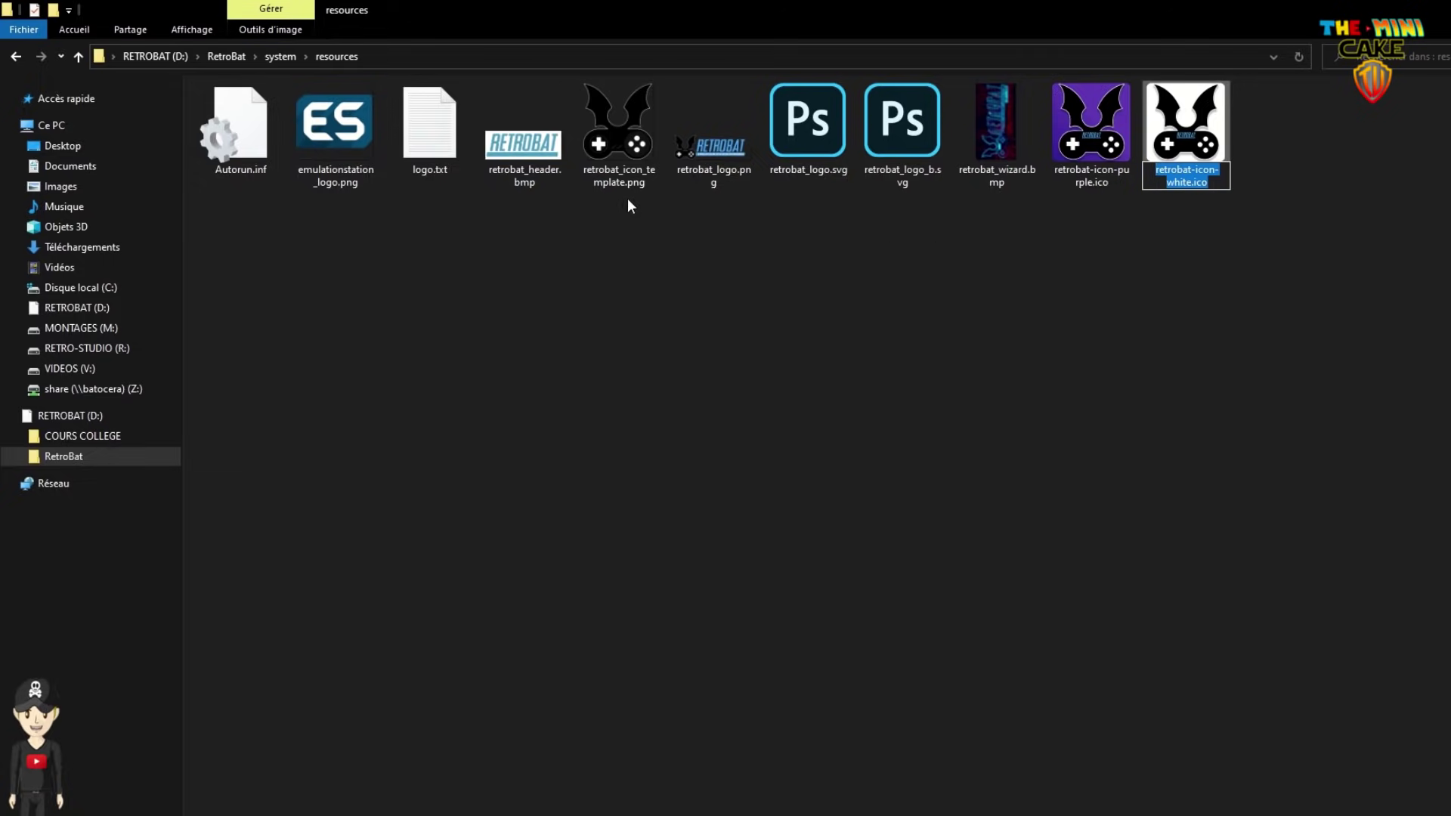
Step: In Notepad, complete the icon line of Autorun.inf as "icon=.\retrobat-icon-white.ico" and save the file
key("alt+Tab")
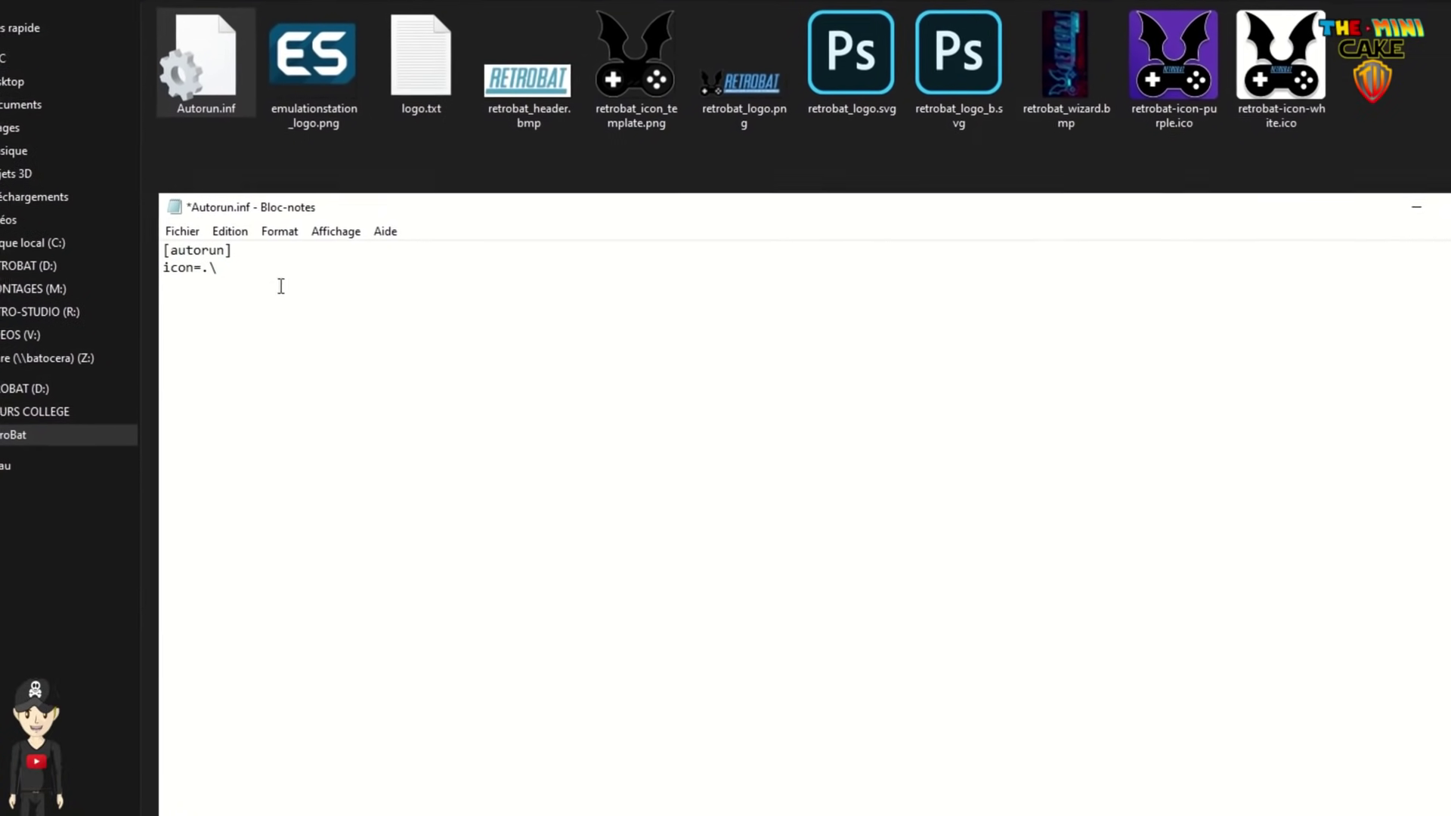
type("retrobat-icon-white.ico")
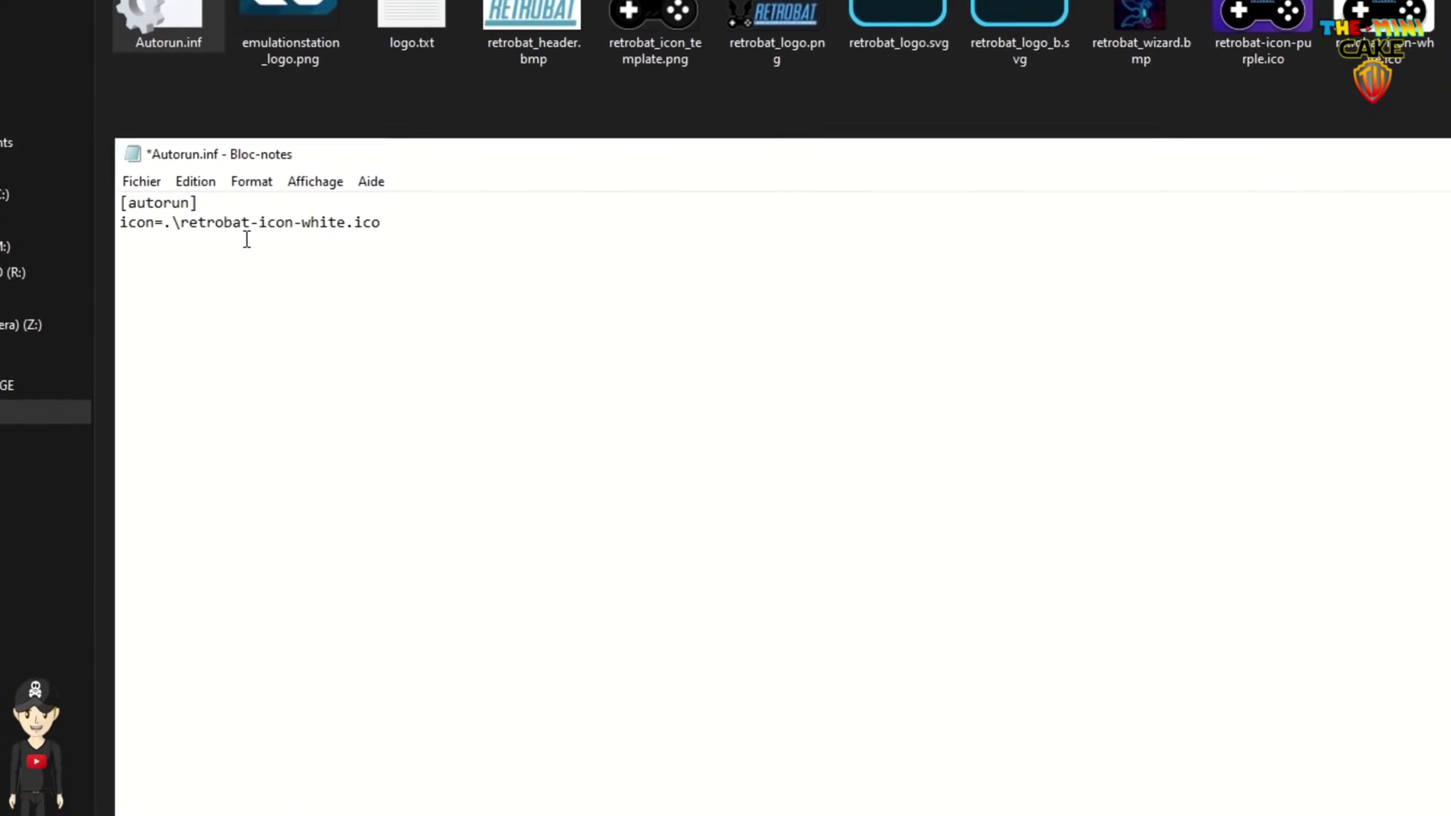
left_click(173, 208)
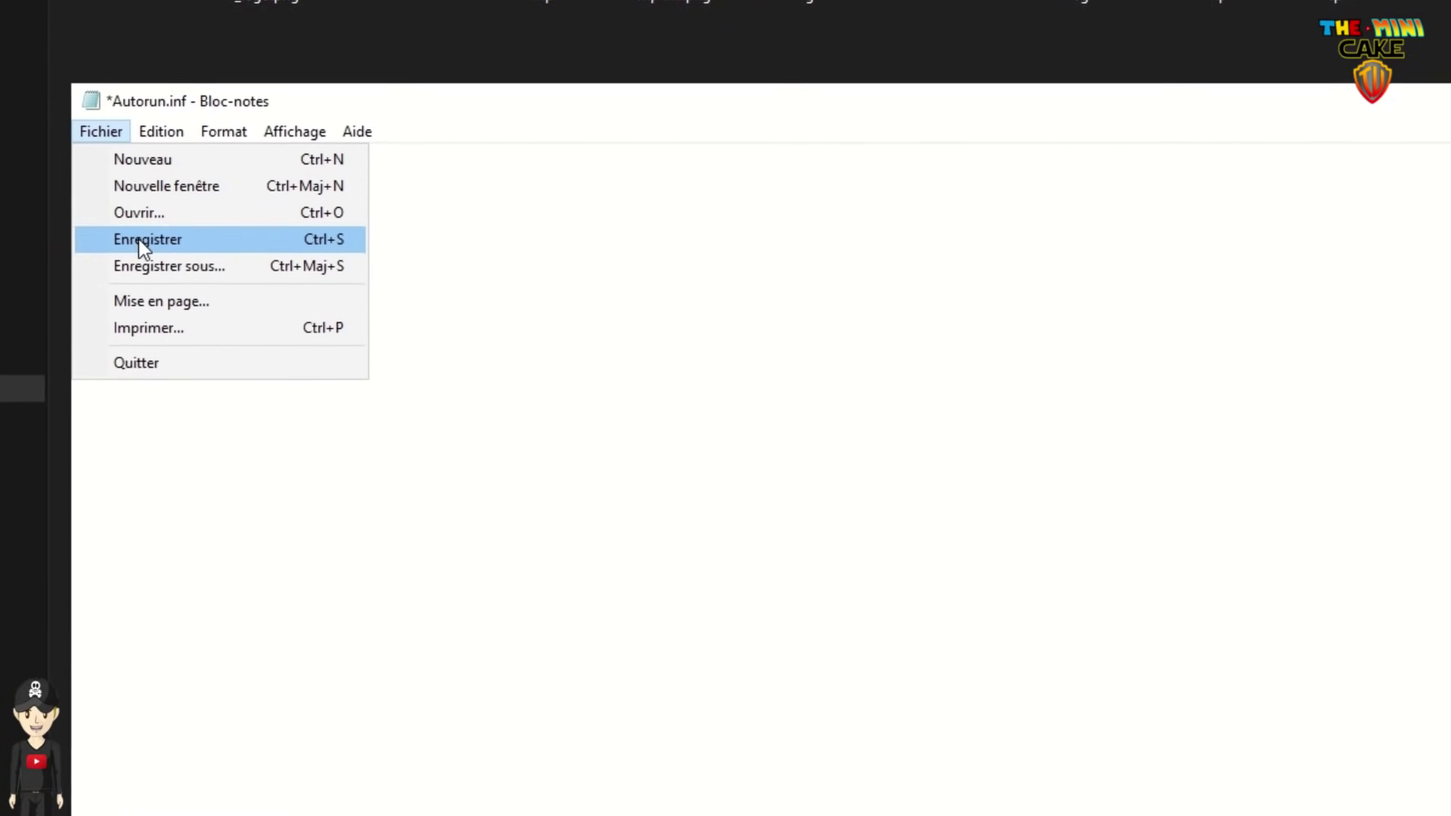
left_click(142, 250)
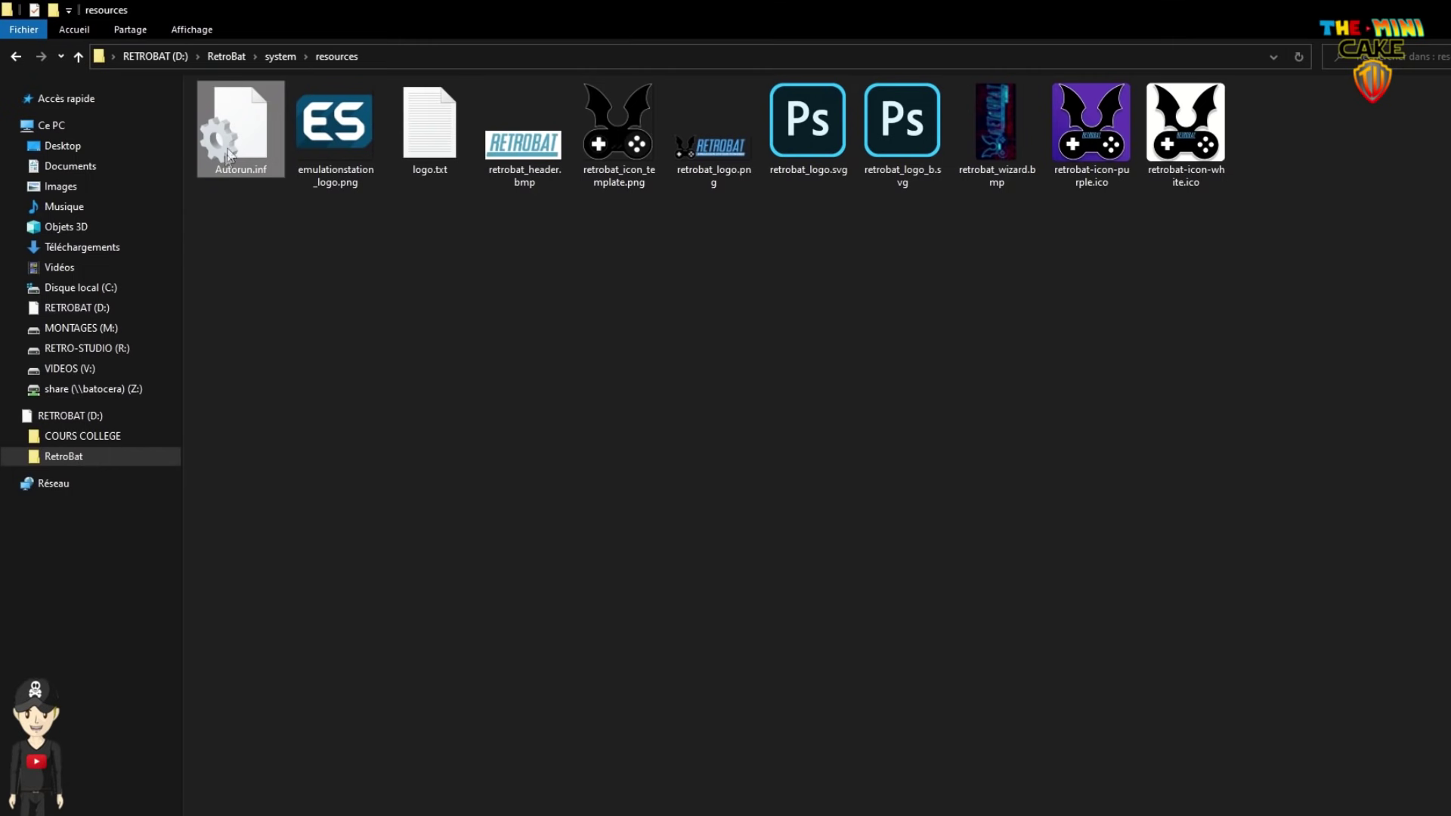
Step: Copy Autorun.inf and retrobat-icon-white.ico from the resources folder to the root of the RETROBAT (D:) drive
left_click(1182, 151)
left_click(215, 113)
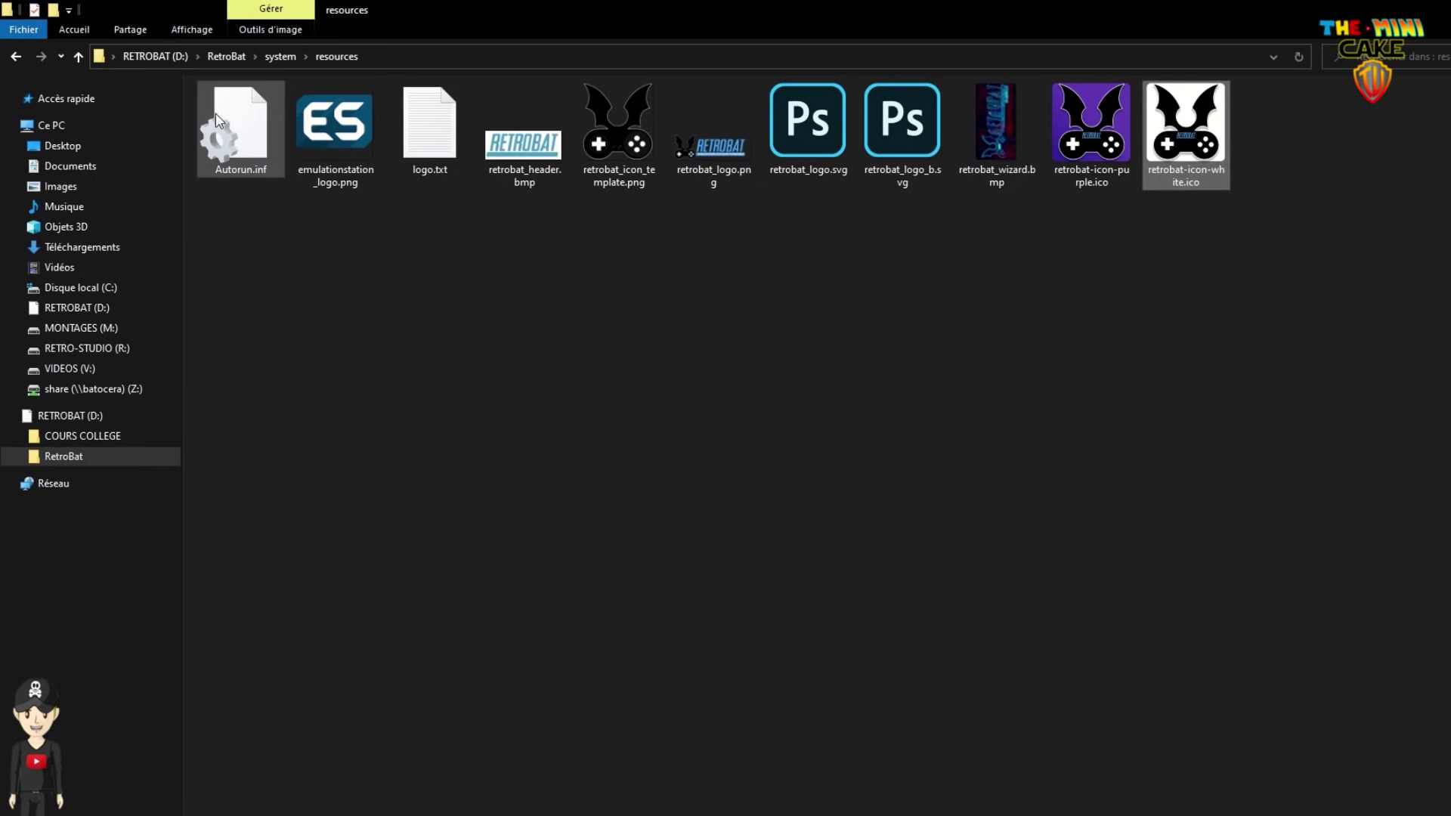
right_click(216, 114)
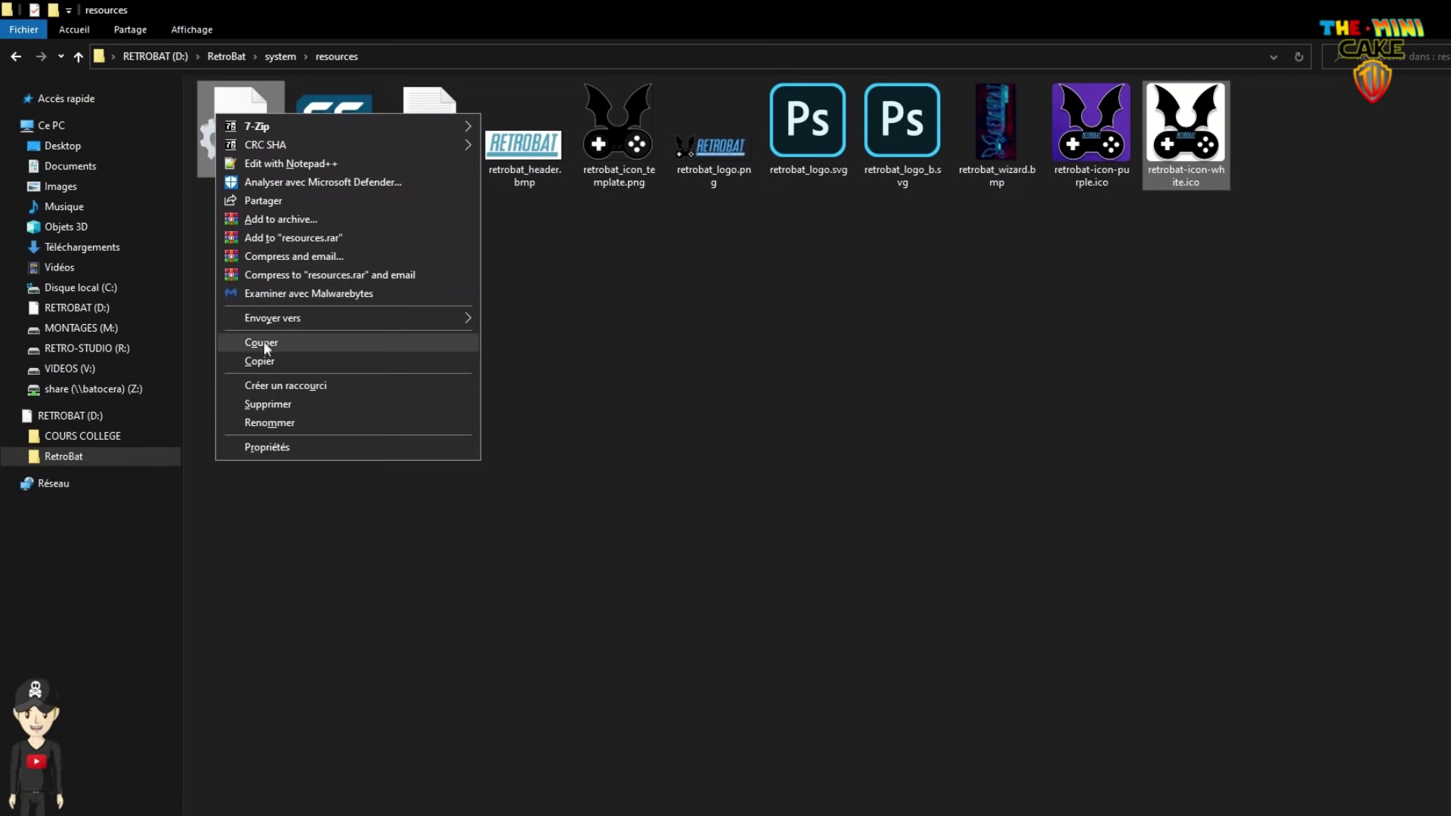
left_click(267, 360)
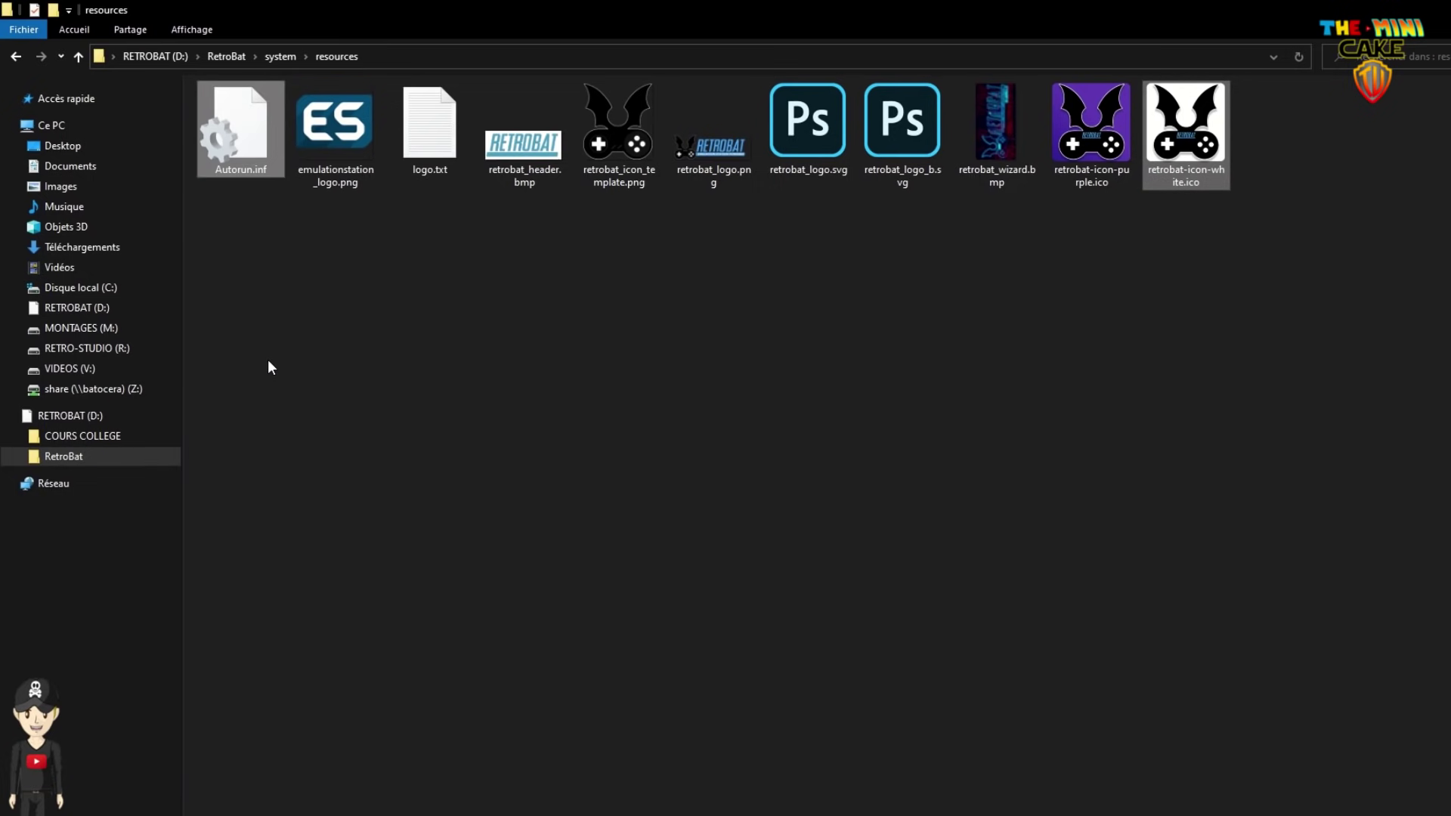
left_click(91, 415)
right_click(296, 219)
left_click(328, 335)
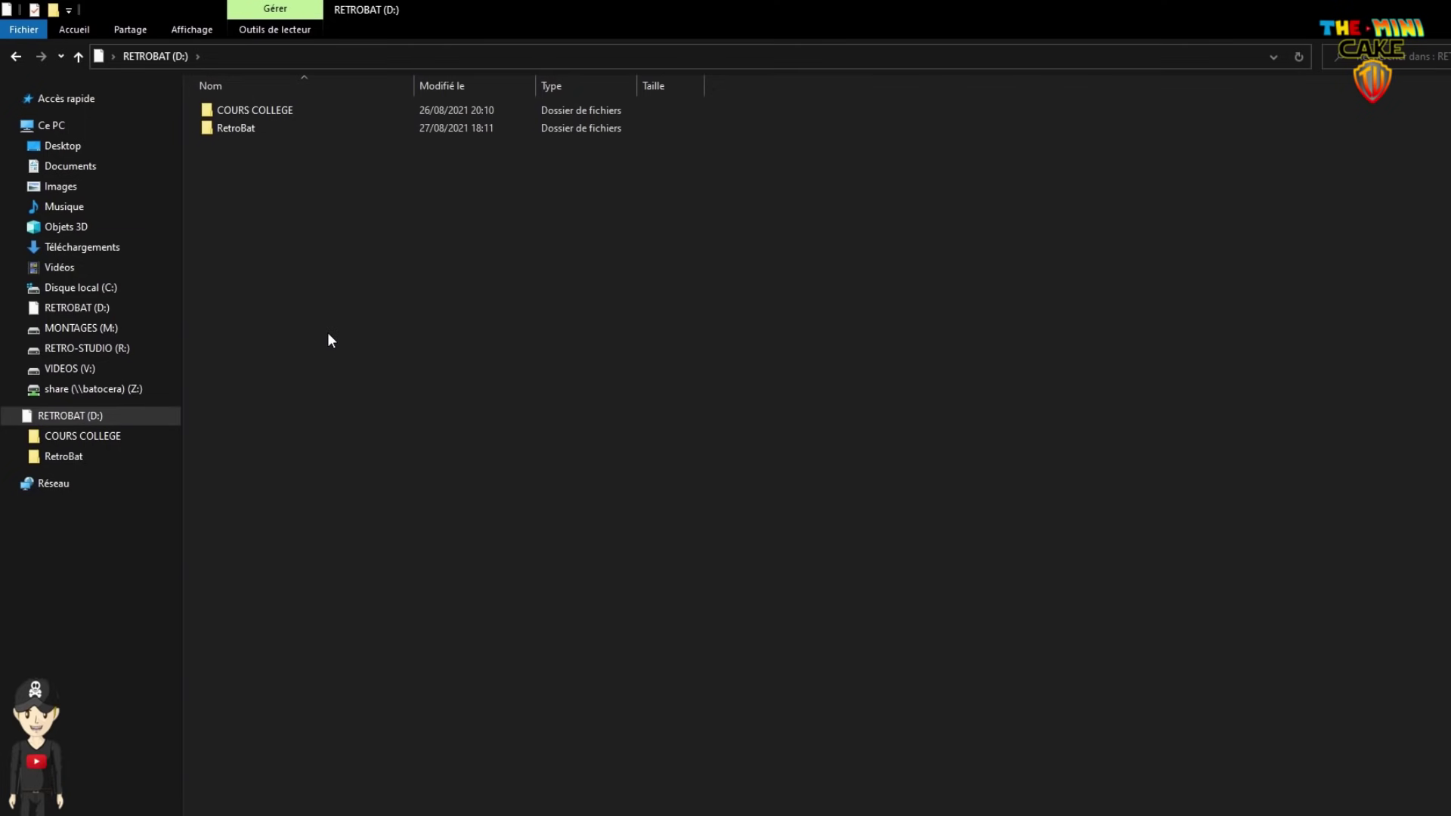
left_click(323, 240)
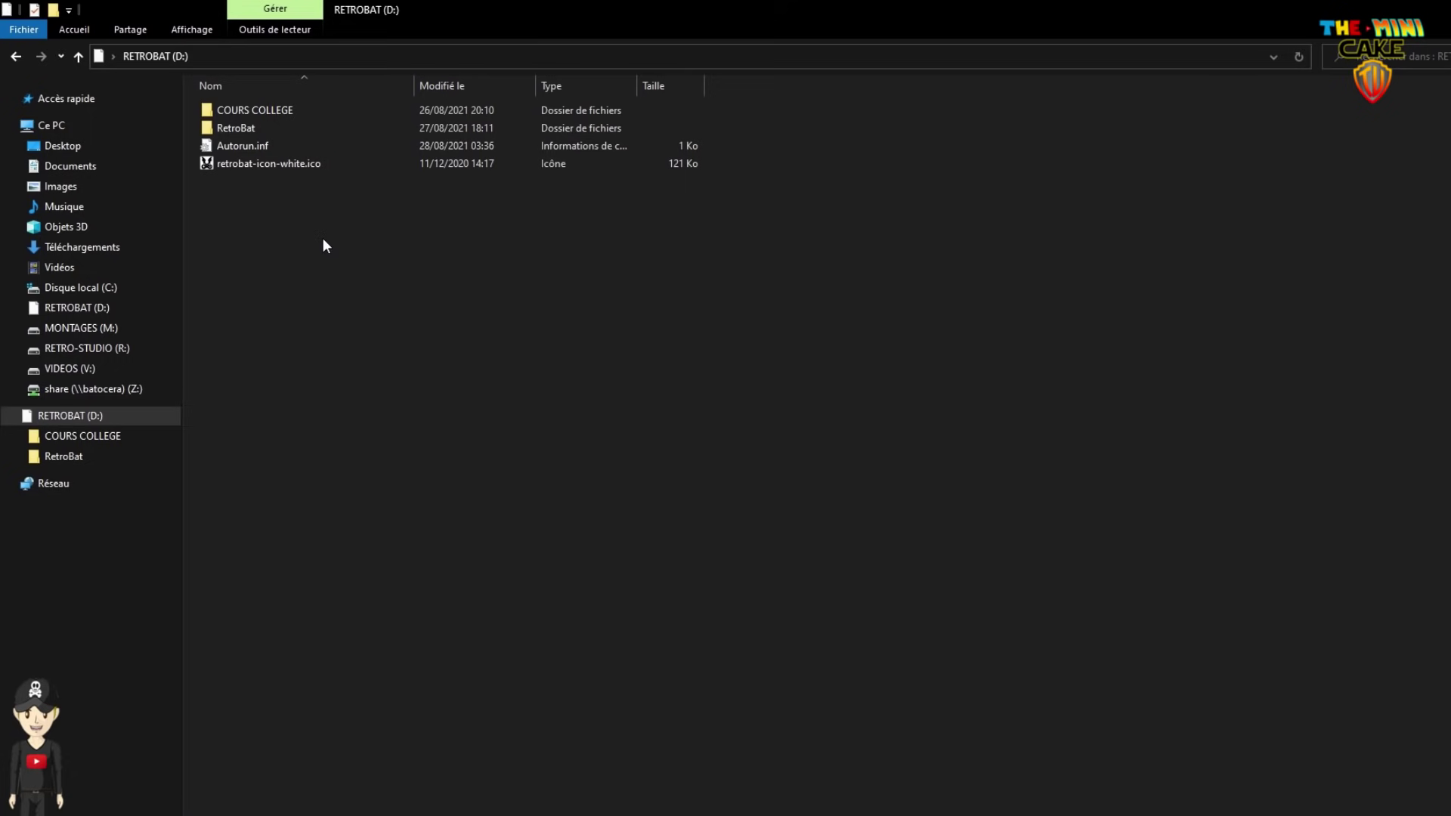
Step: Examine the music and video folders inside RetroBat\emulationstation\.emulationstation on D:
key("alt+Up")
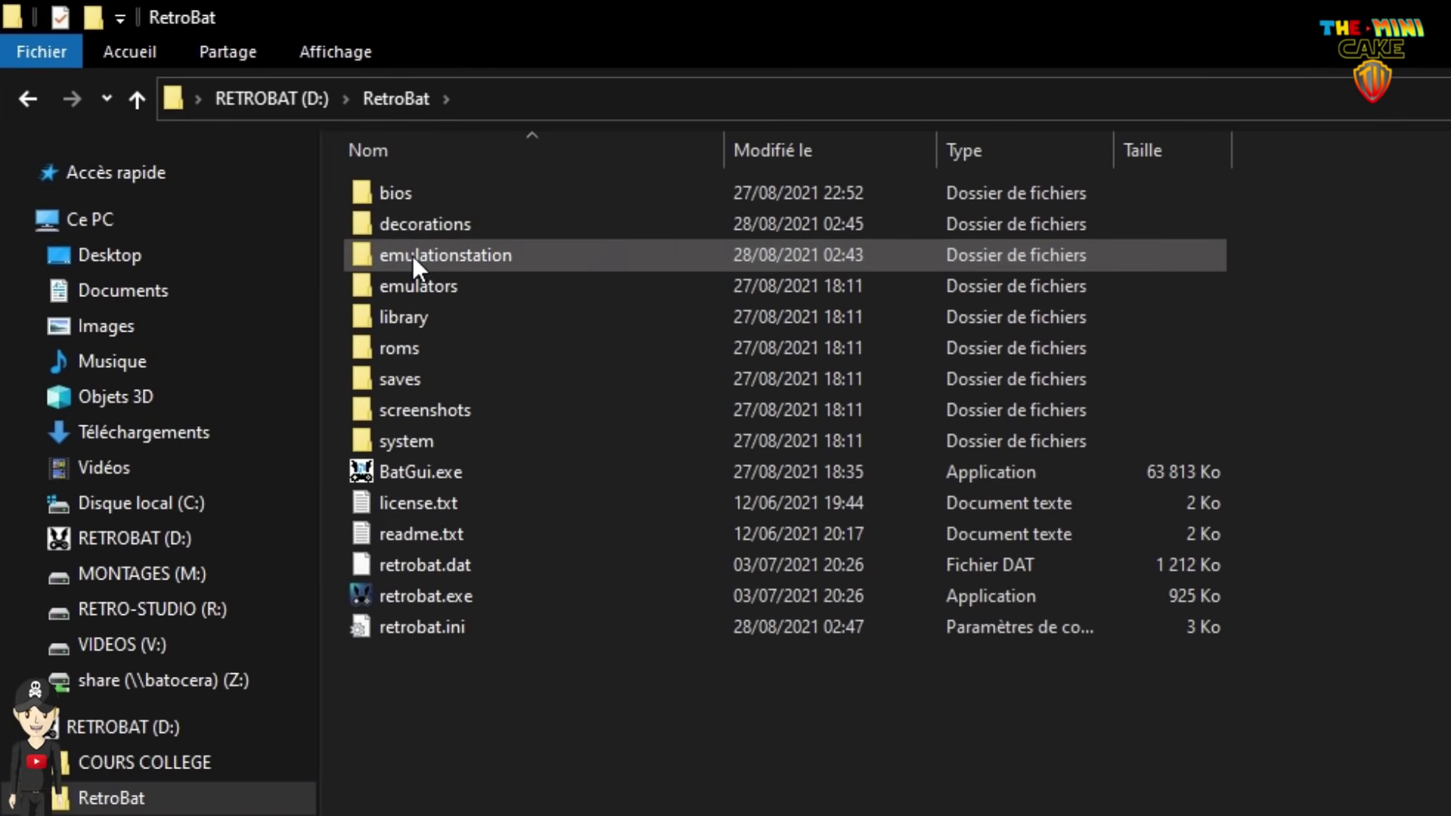
double_click(412, 255)
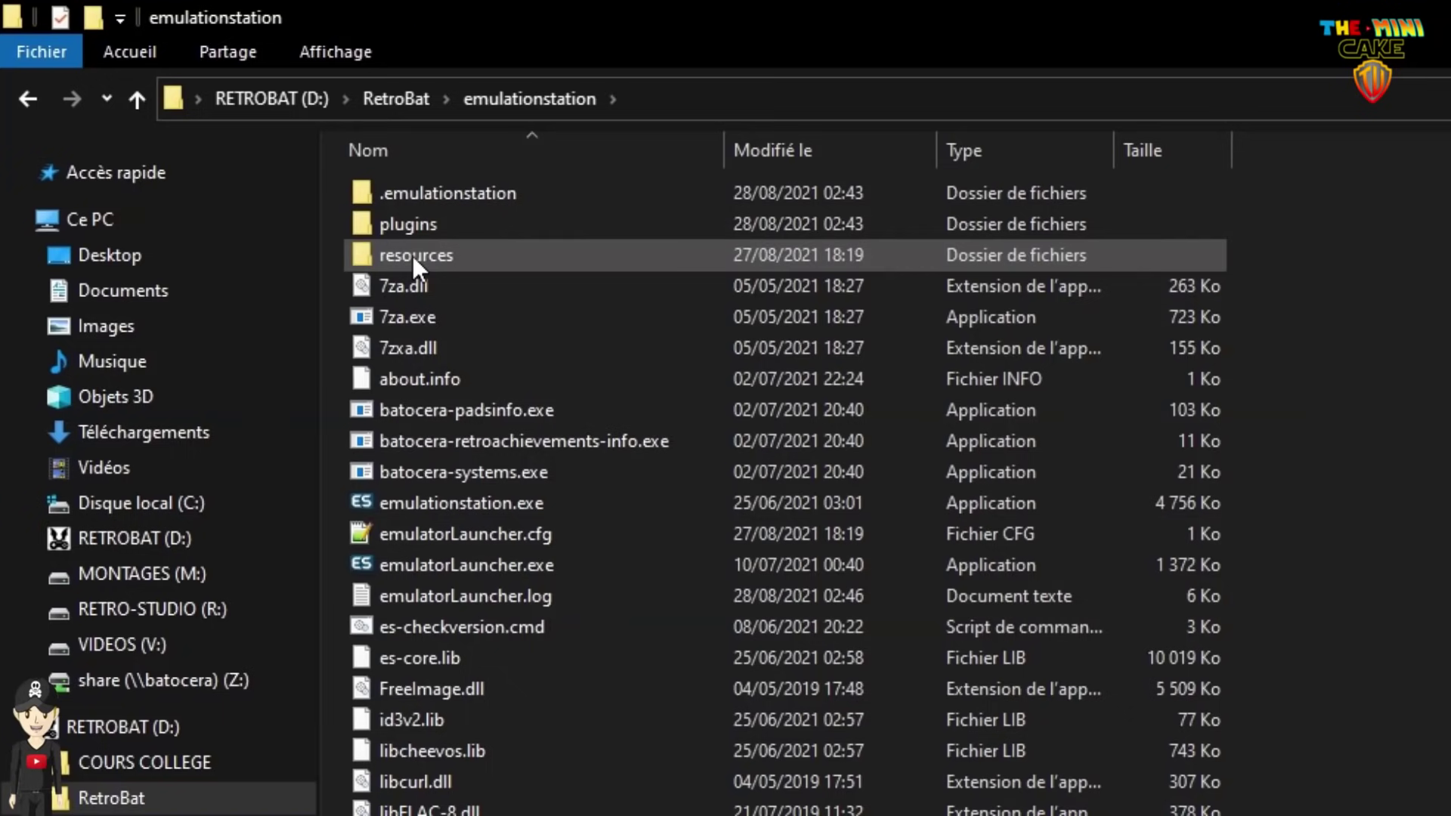
double_click(448, 196)
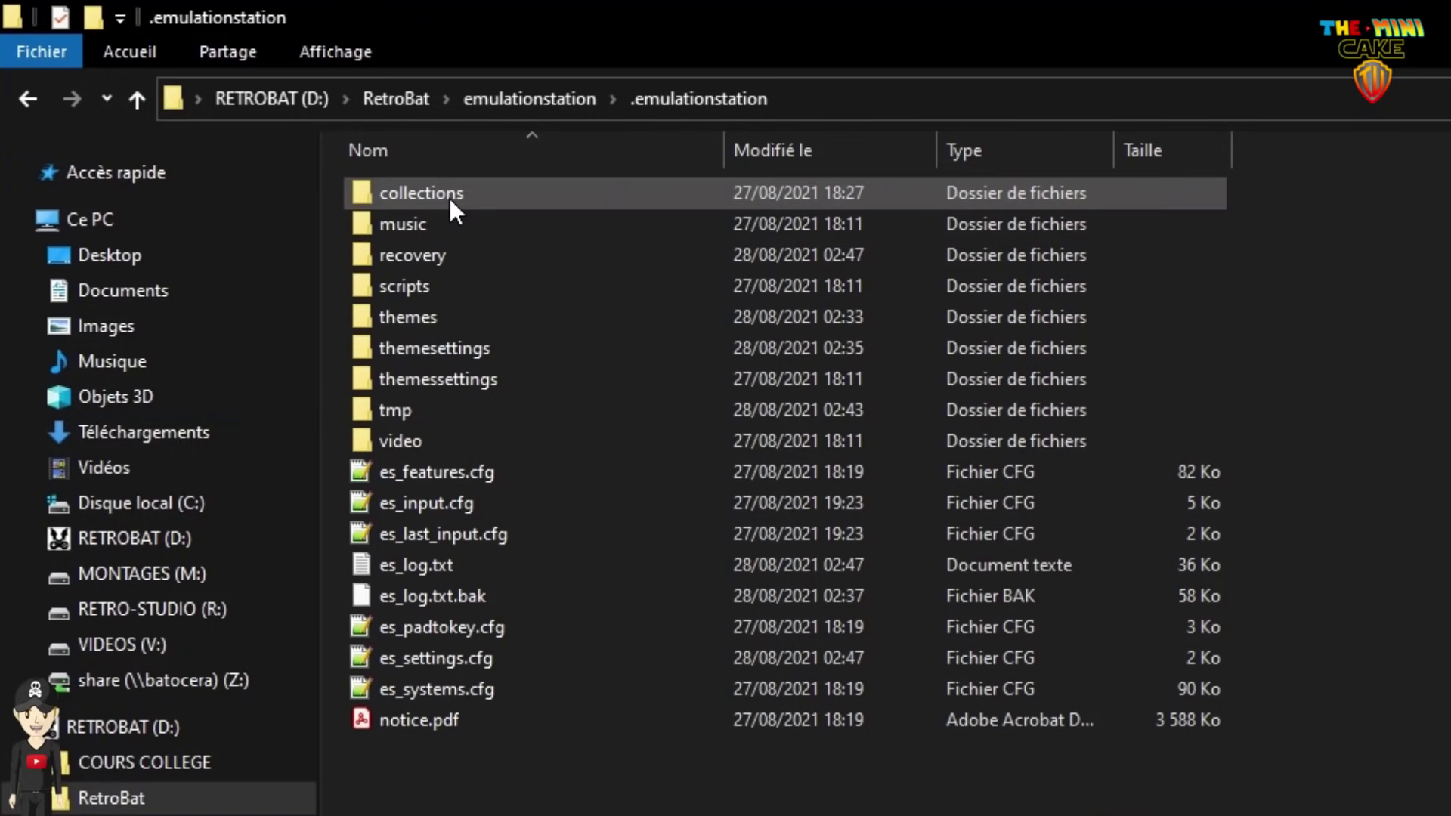
double_click(420, 229)
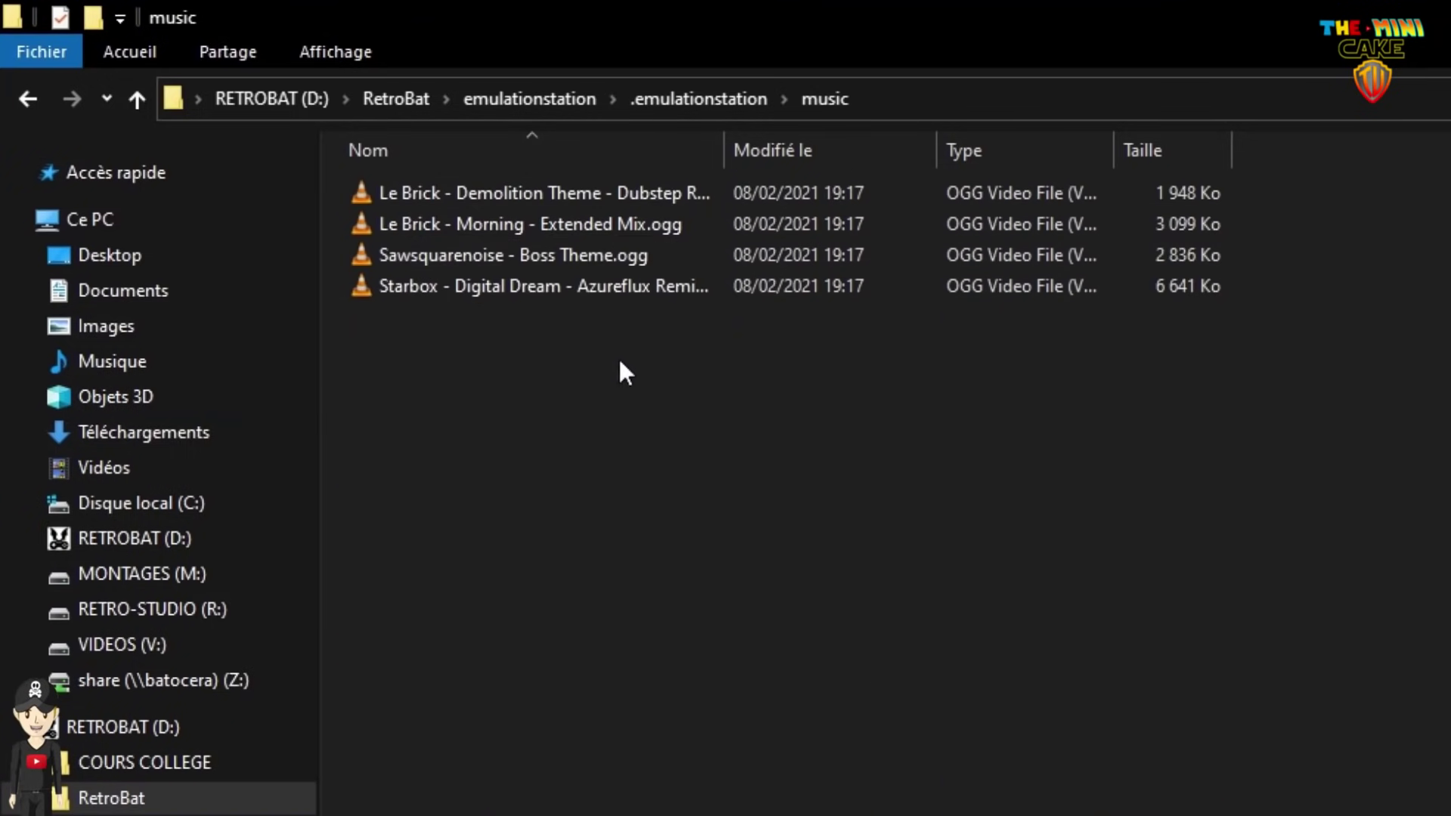
left_click_drag(890, 445, 446, 191)
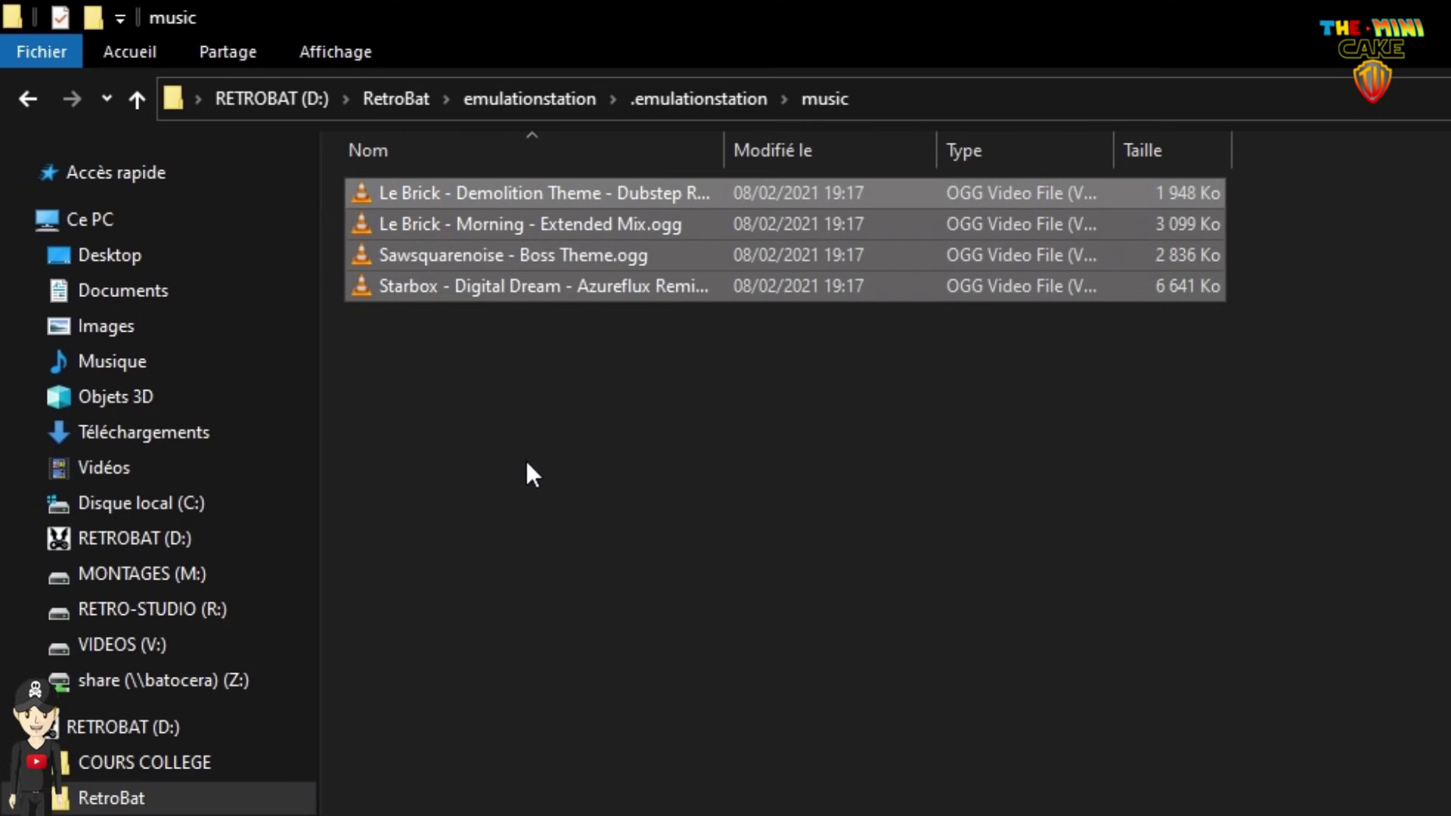
left_click(576, 425)
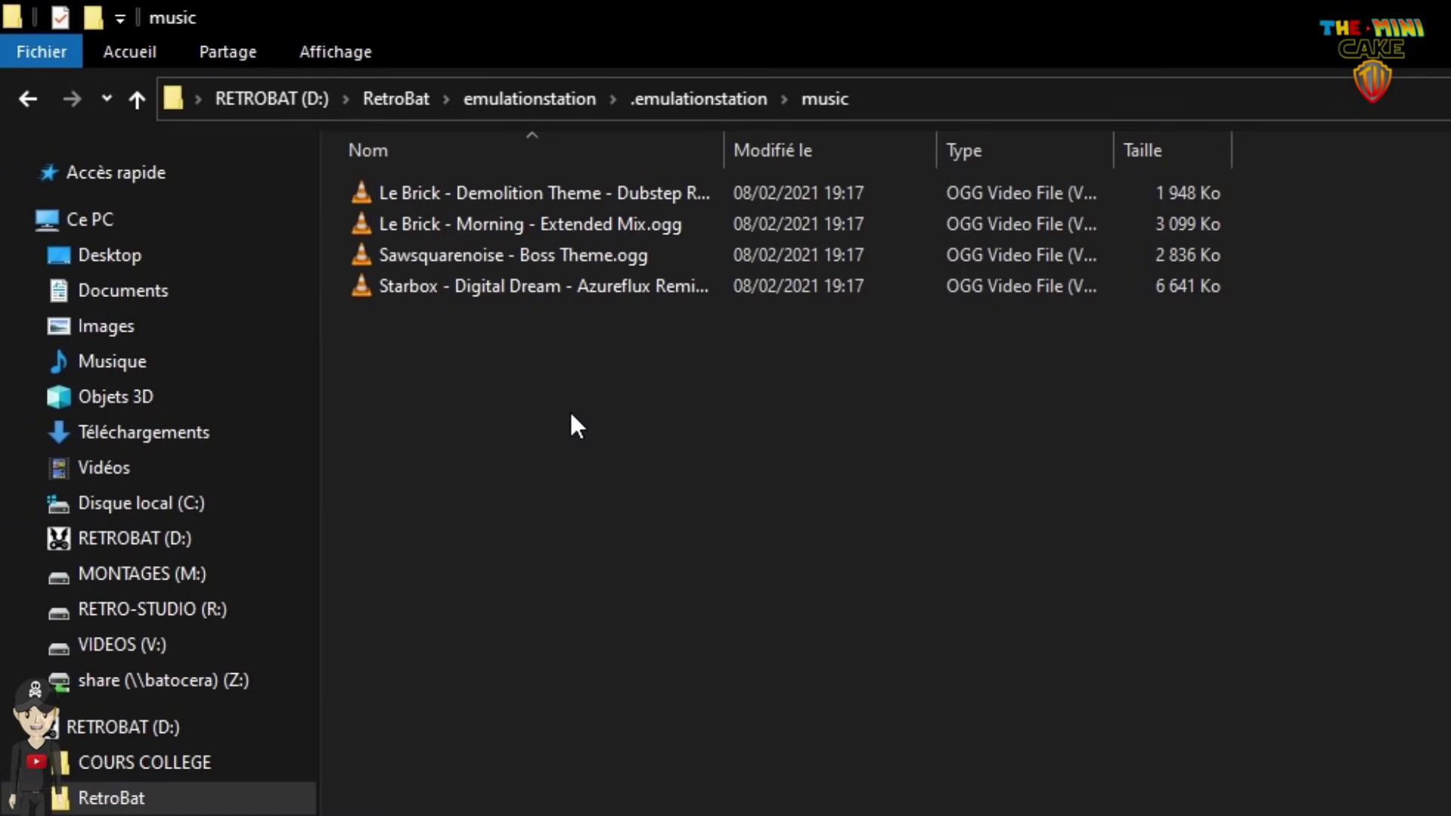
key("alt+Left")
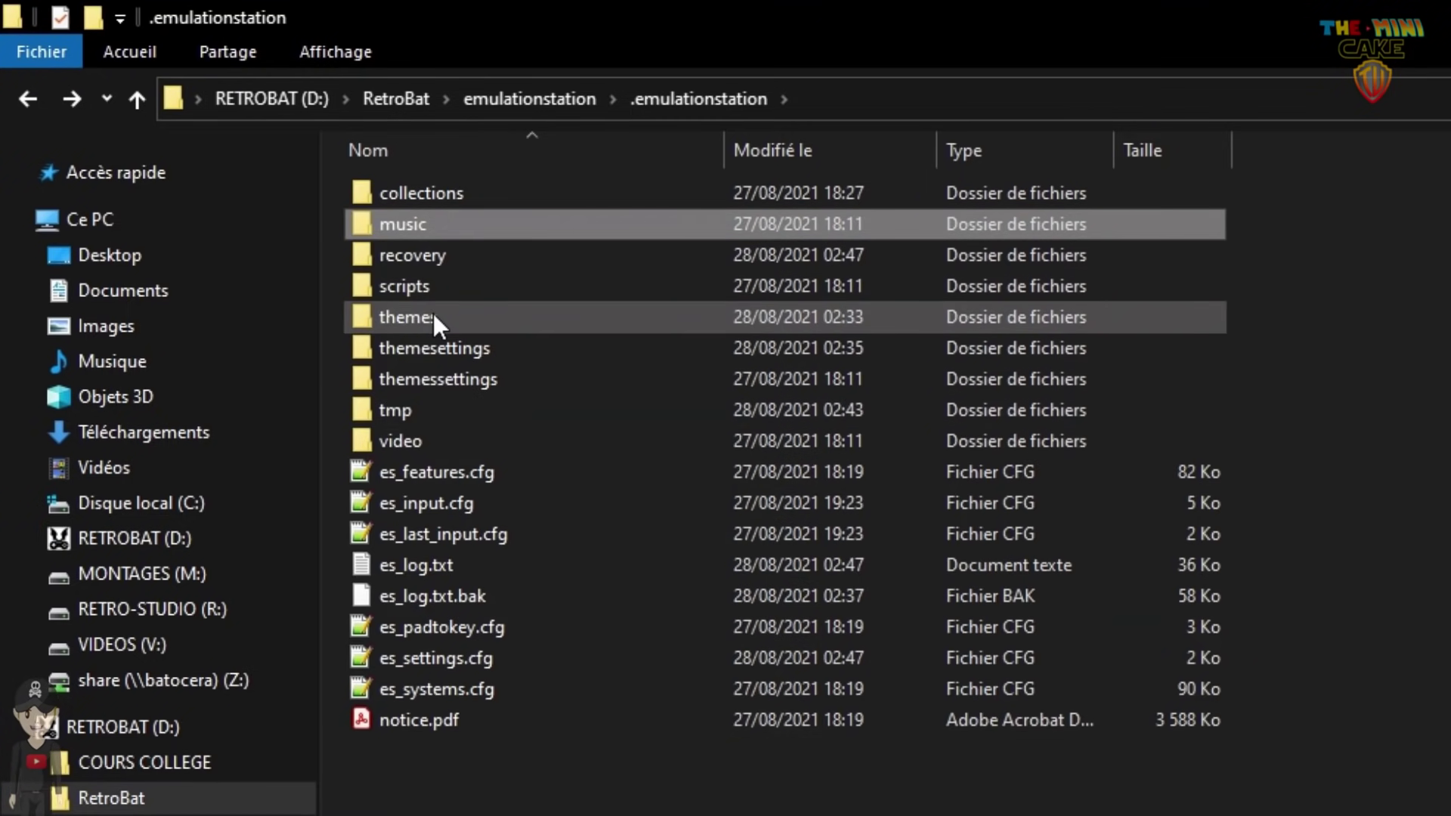
double_click(416, 441)
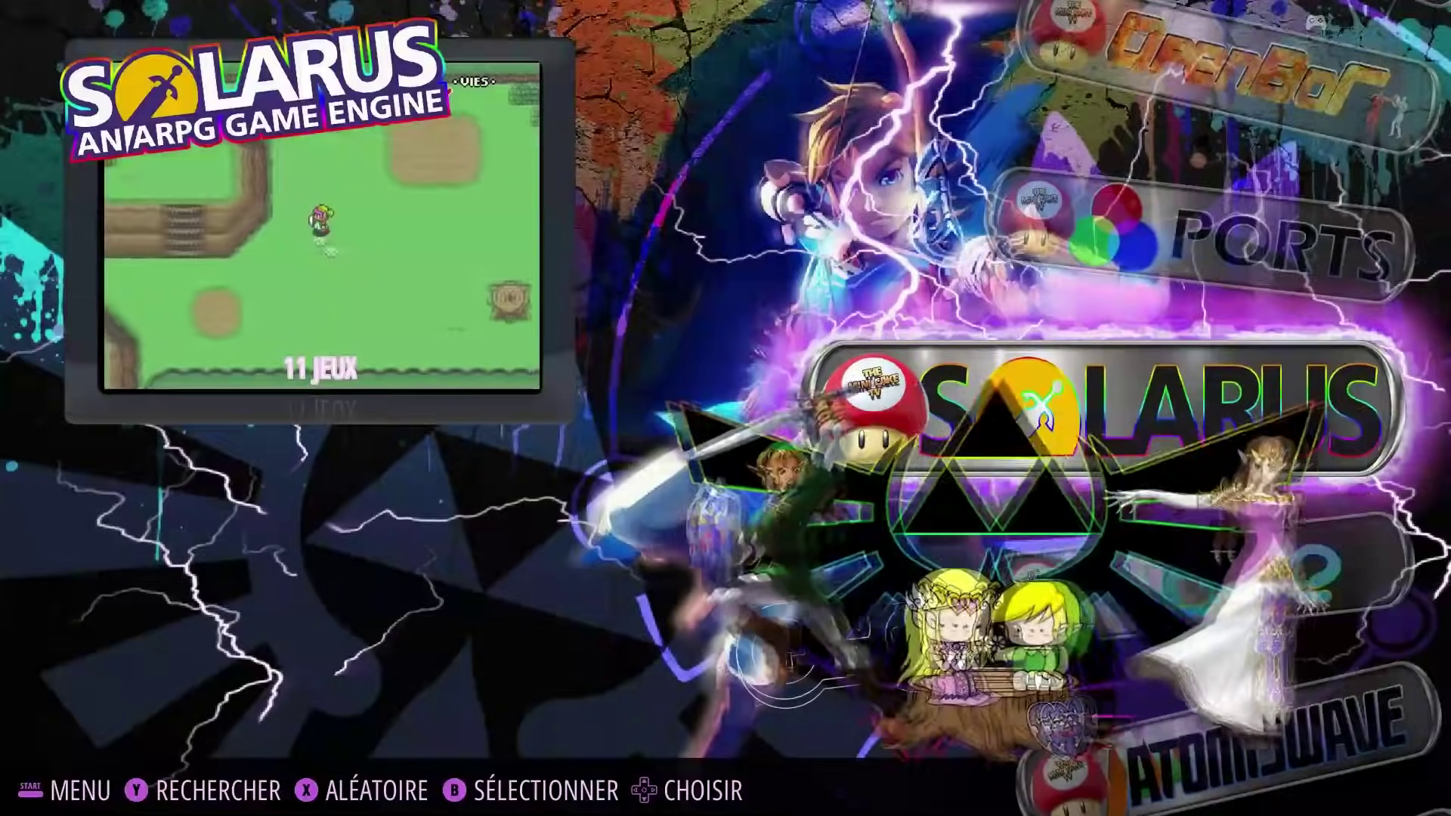
Step: In the RetroBat interface, browse the system carousel from Solarus through the Sega and PlayStation systems to Xbox
key("Down")
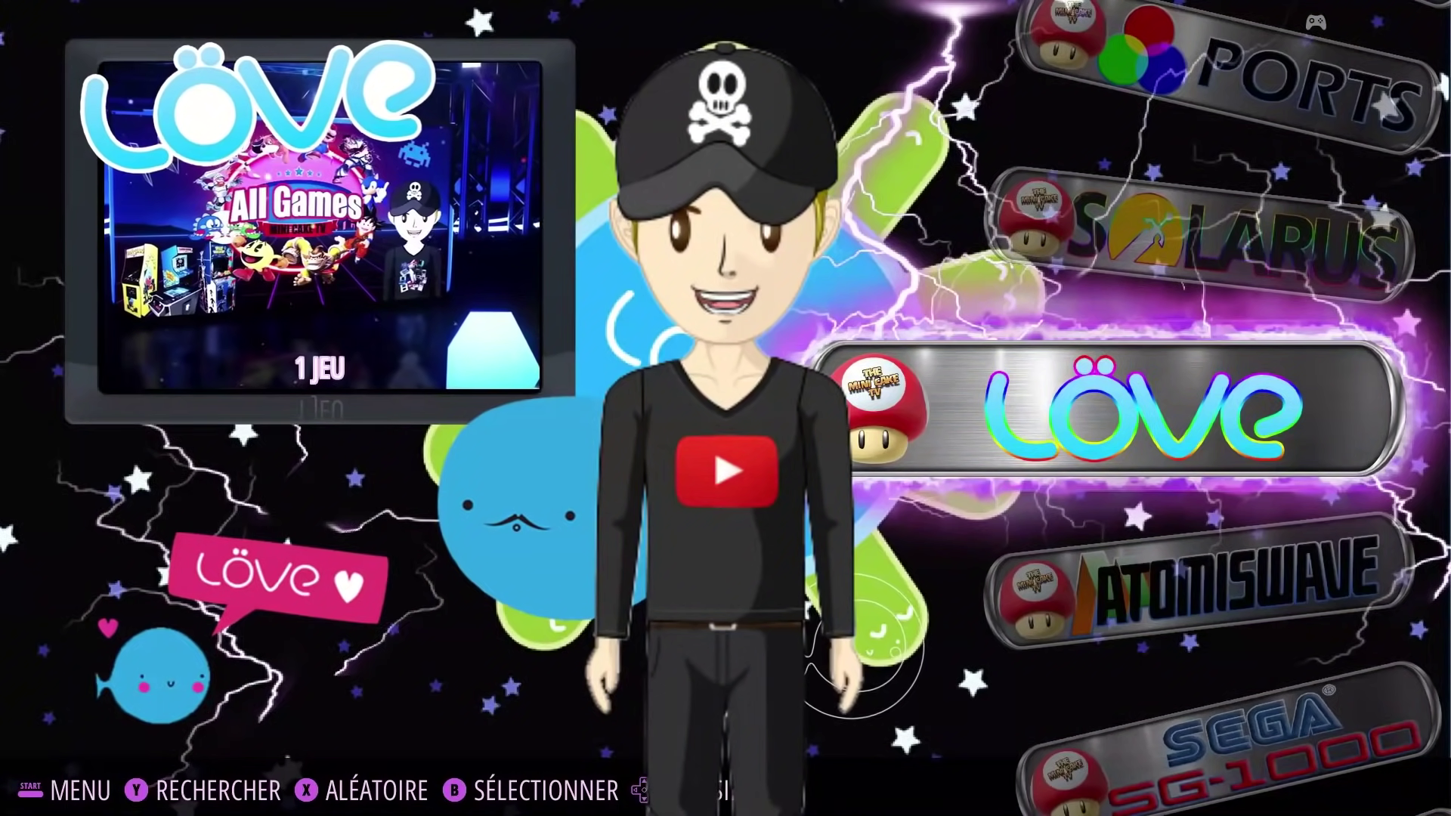
key("Down")
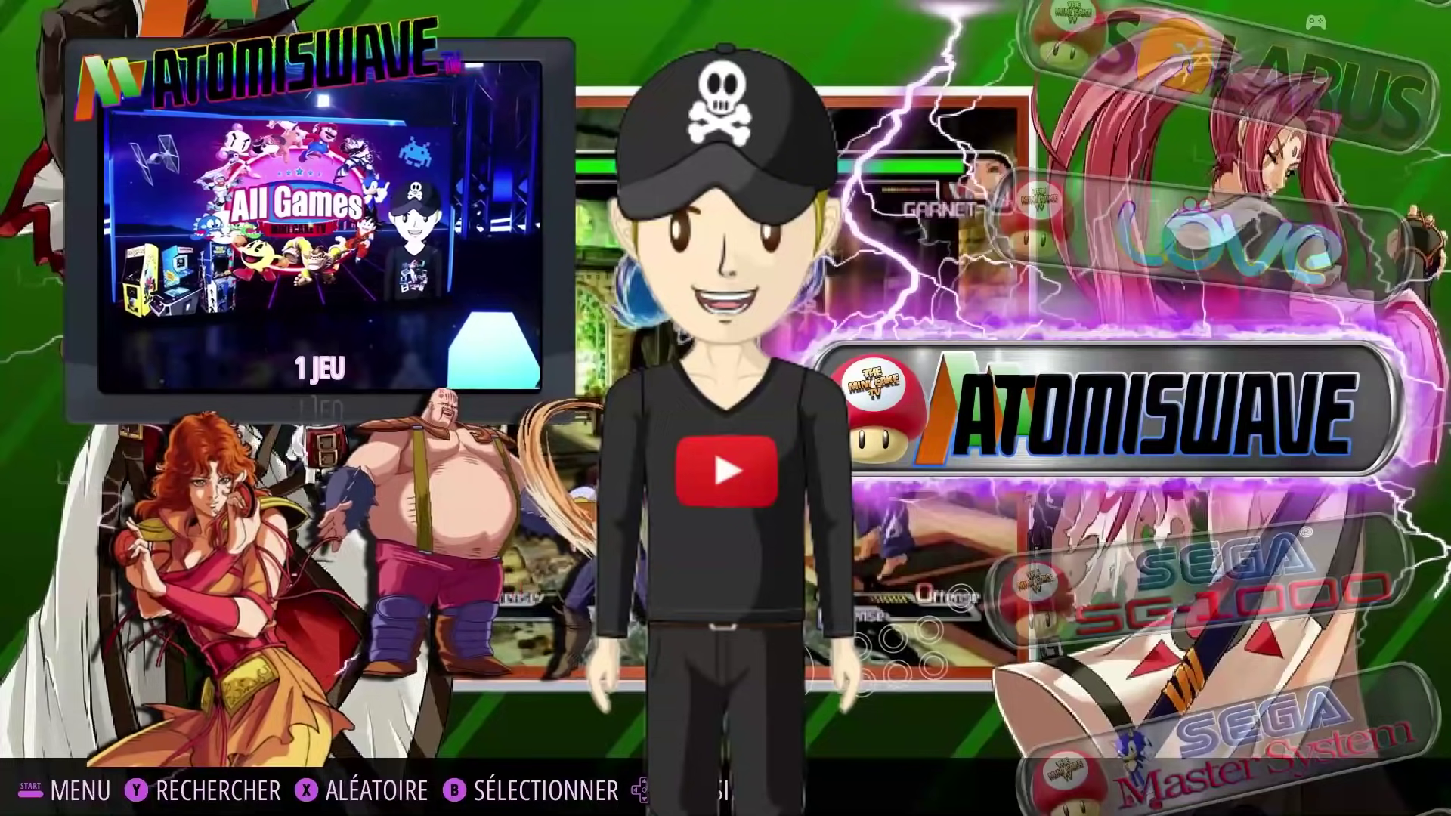
key("Down")
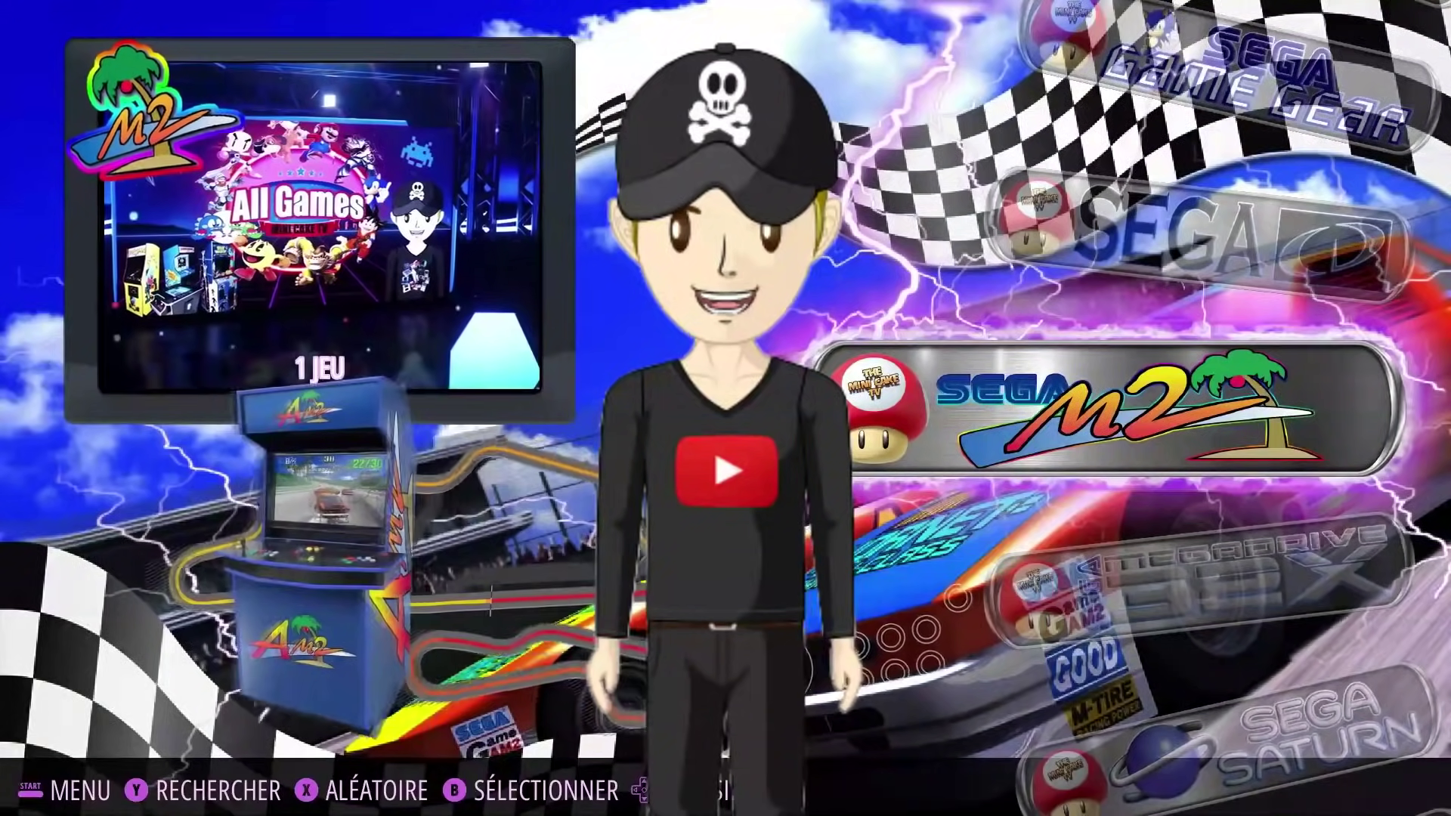
key("Down")
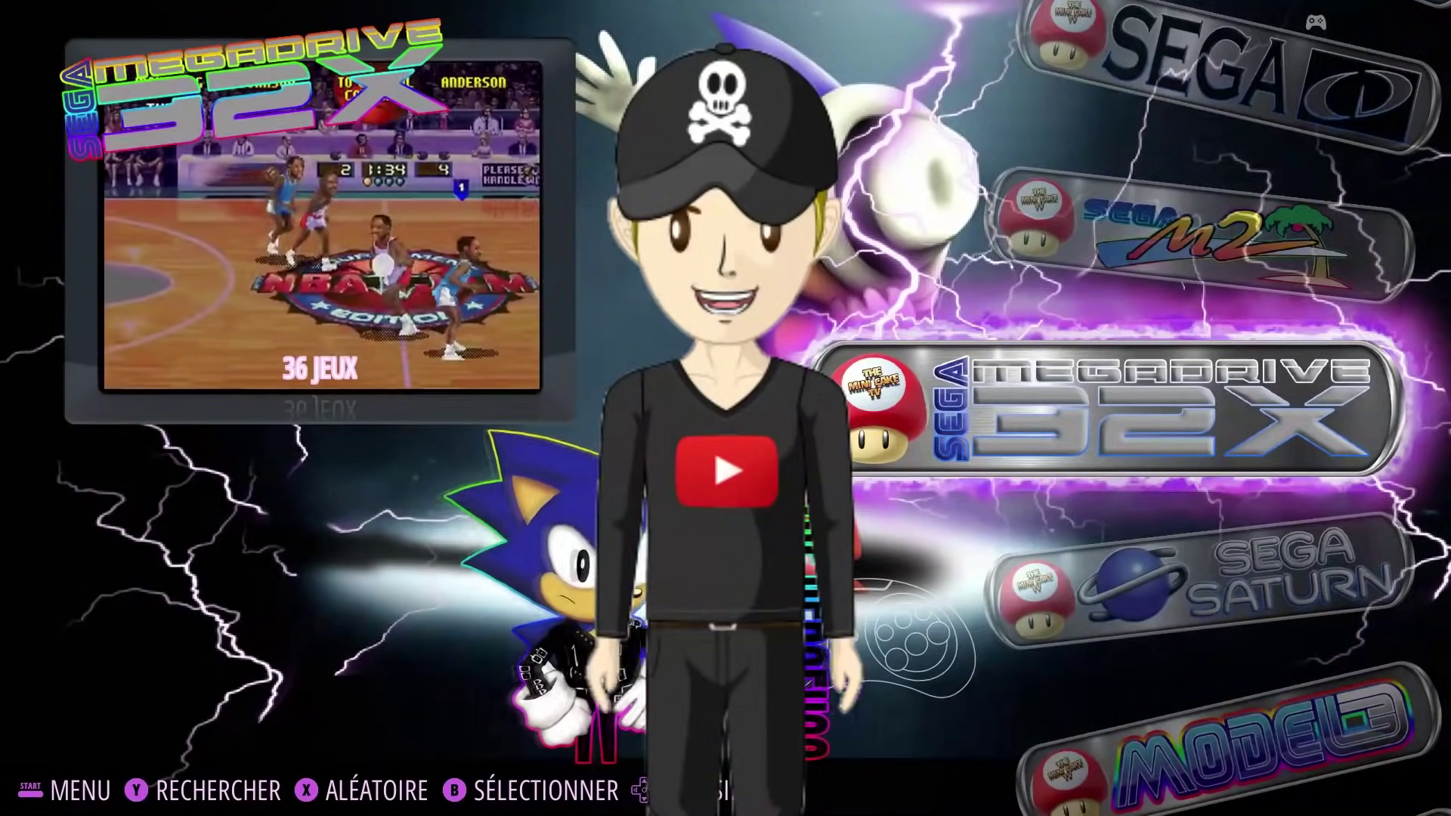
key("Page_Down")
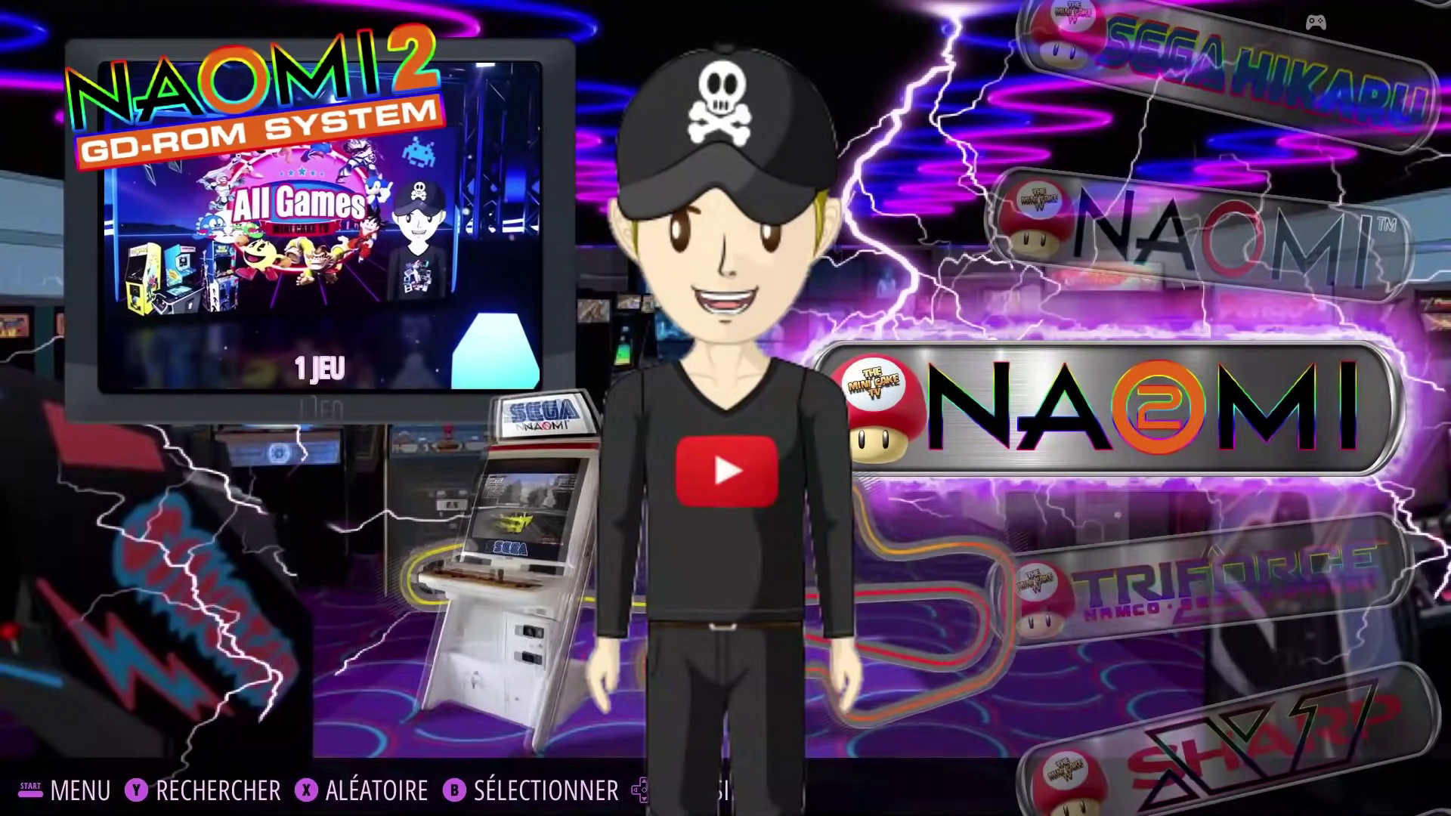
key("Down")
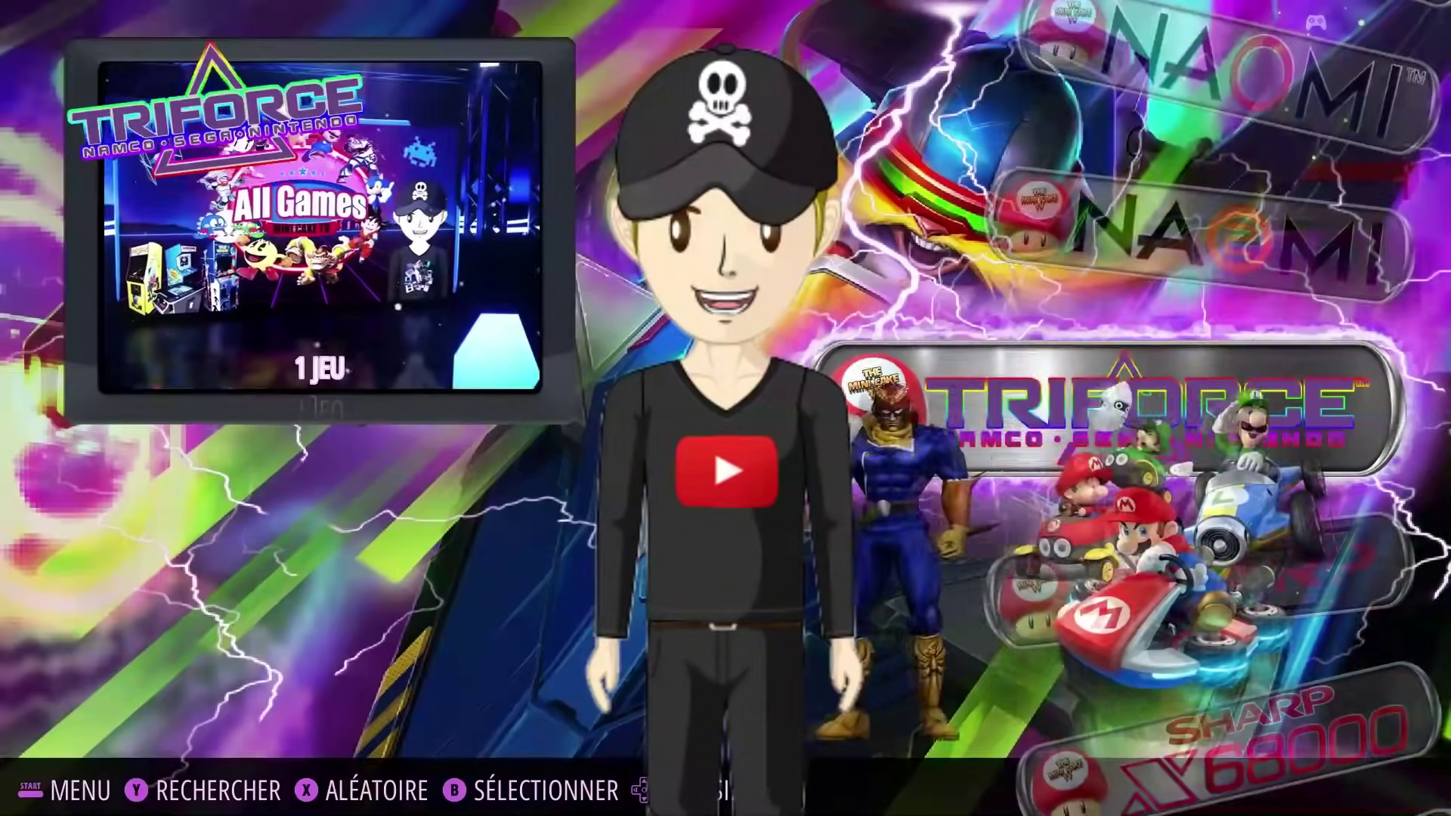
key("Page_Down")
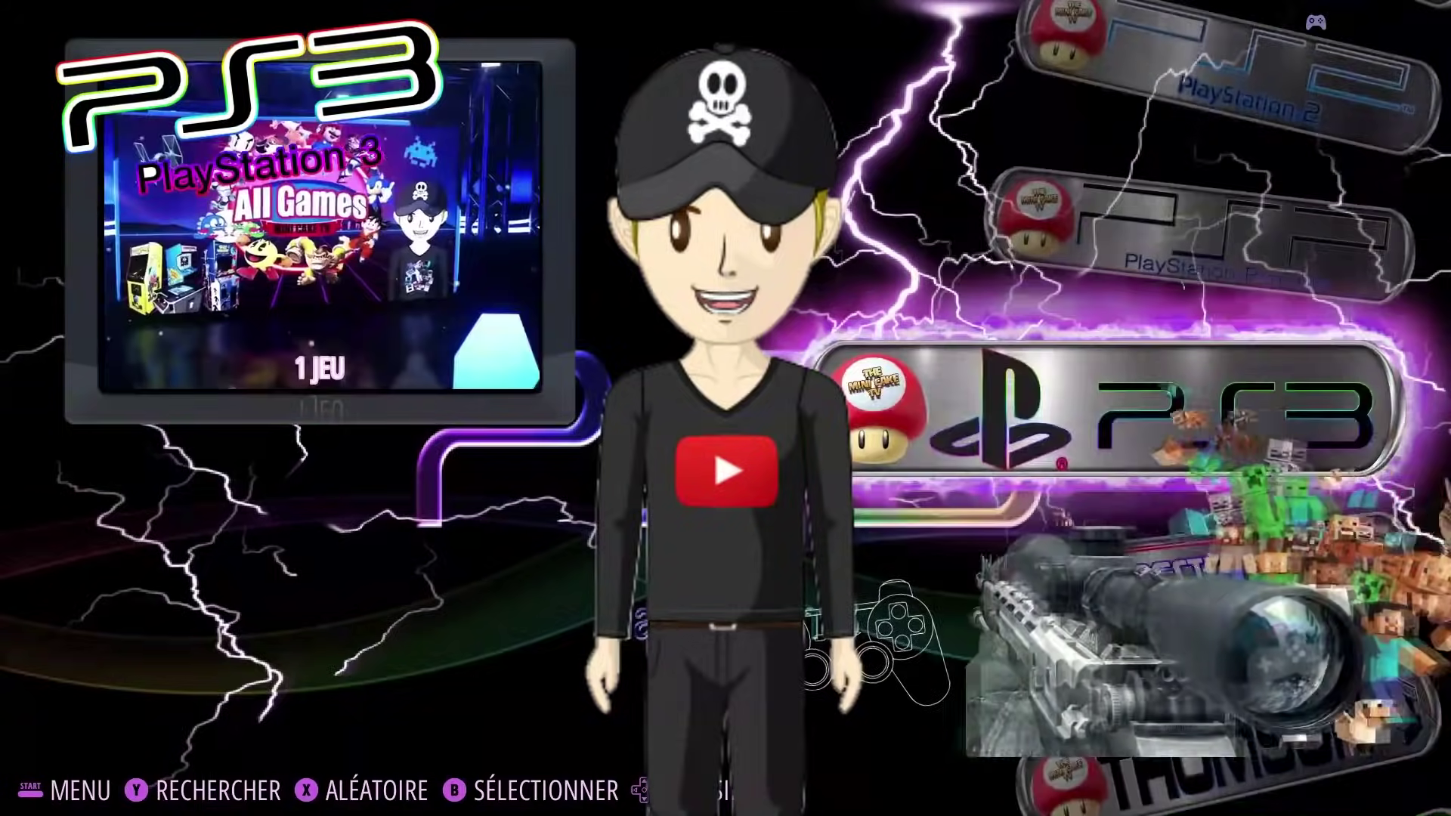
key("Page_Down")
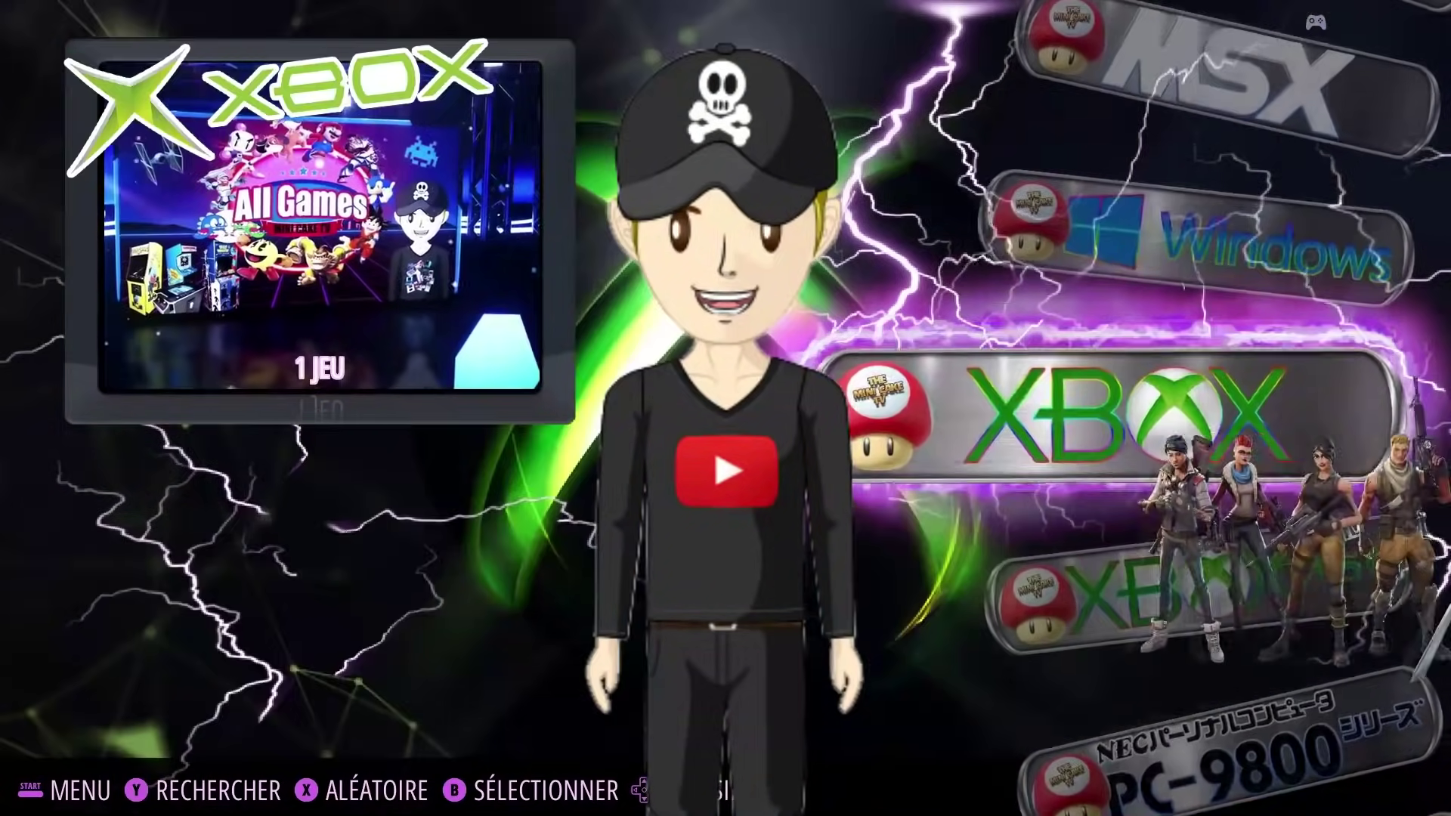